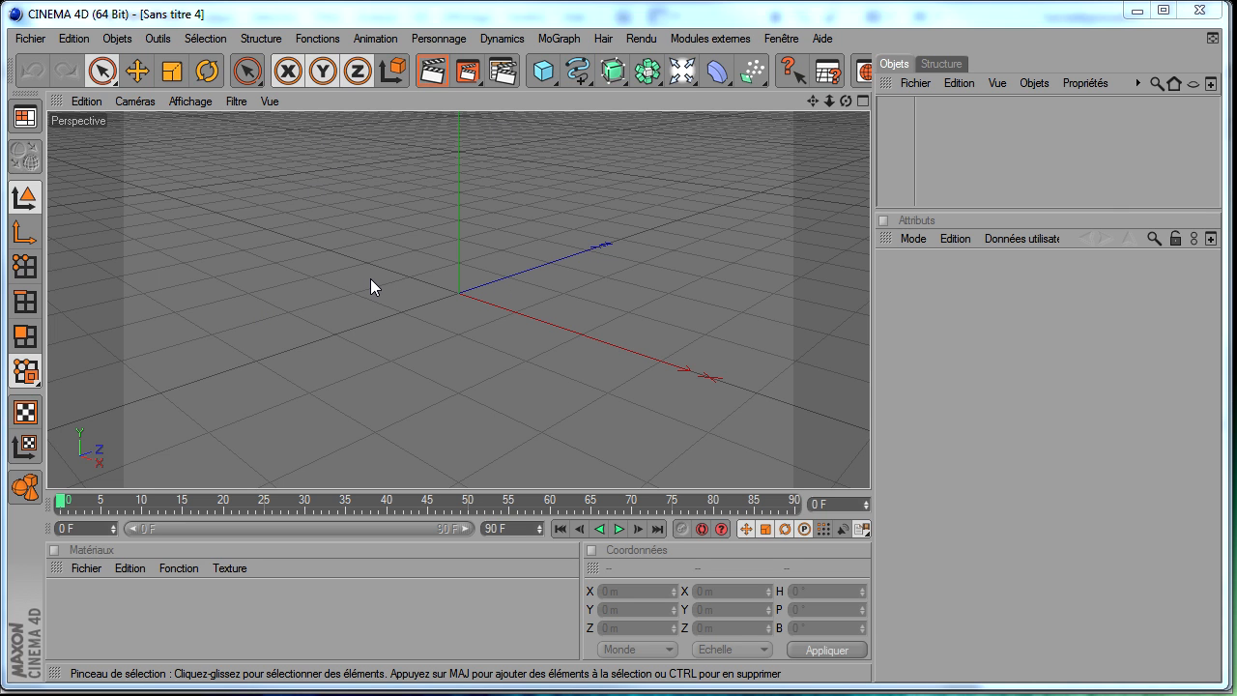
- Apply the HDV/HDTV 720 25 film/video preset to the render output settings
{"action": "left_click_drag", "start_coordinate": [846, 100], "coordinate": [870, 488]}
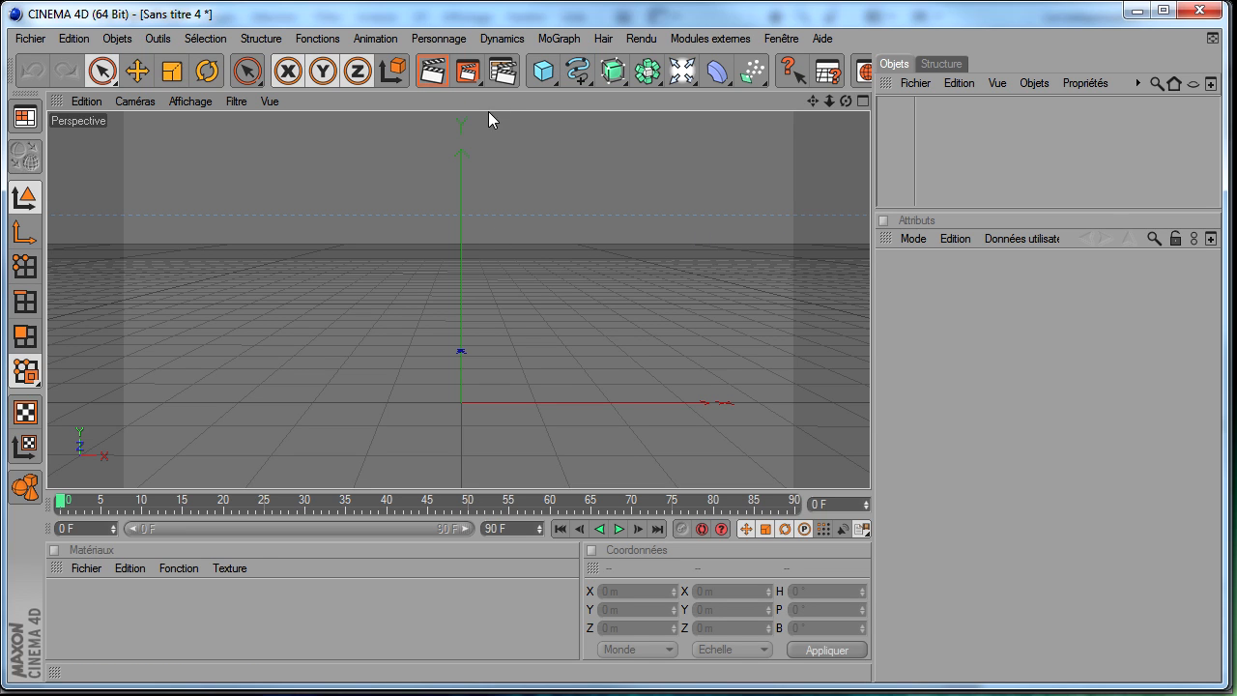
{"action": "left_click", "coordinate": [504, 75]}
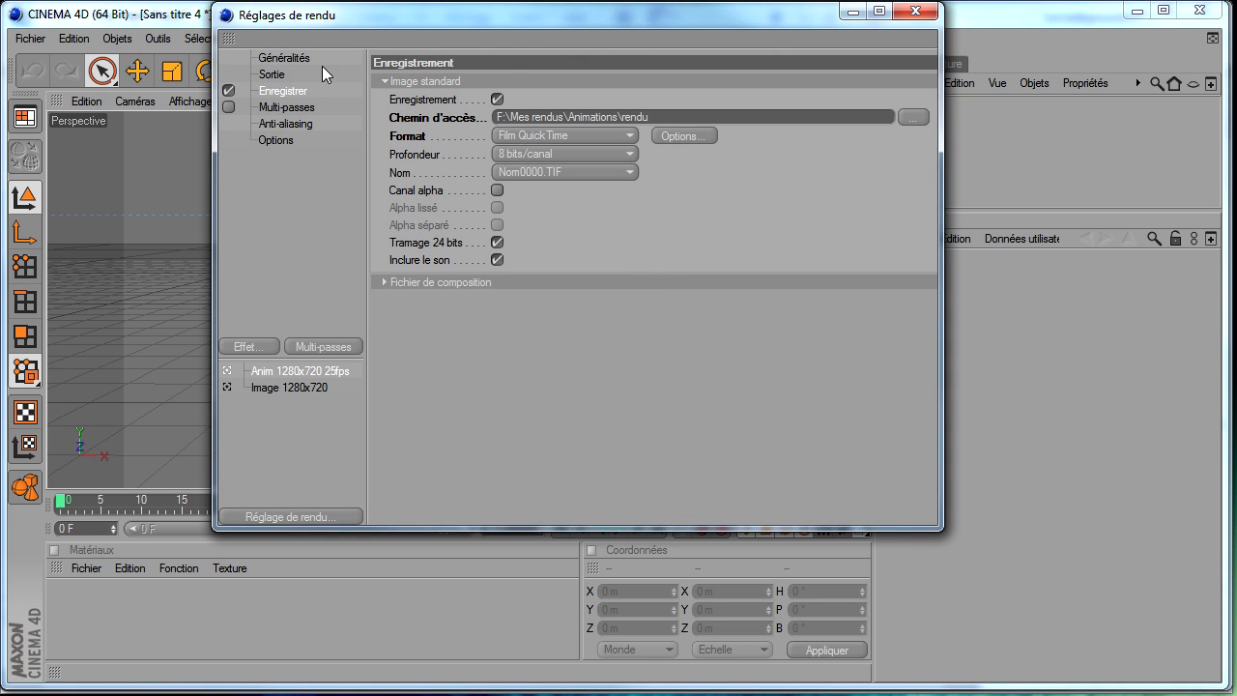
{"action": "left_click", "coordinate": [267, 76]}
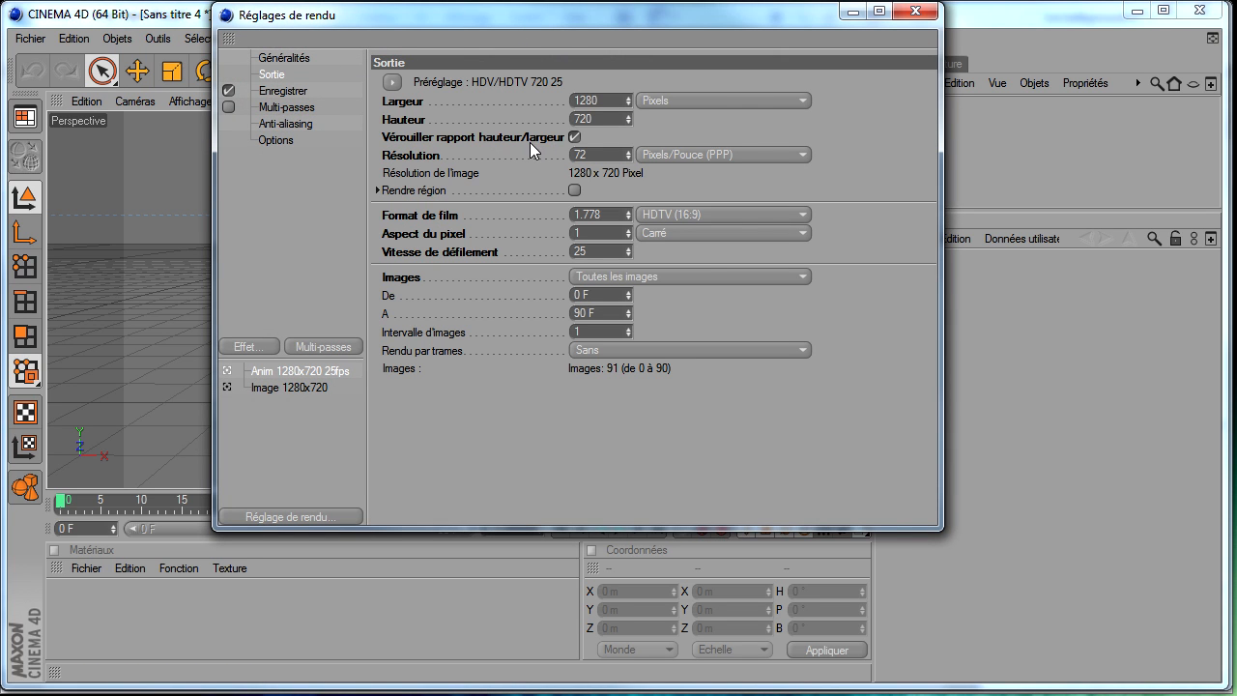
{"action": "left_click", "coordinate": [391, 83]}
{"action": "mouse_move", "coordinate": [445, 136]}
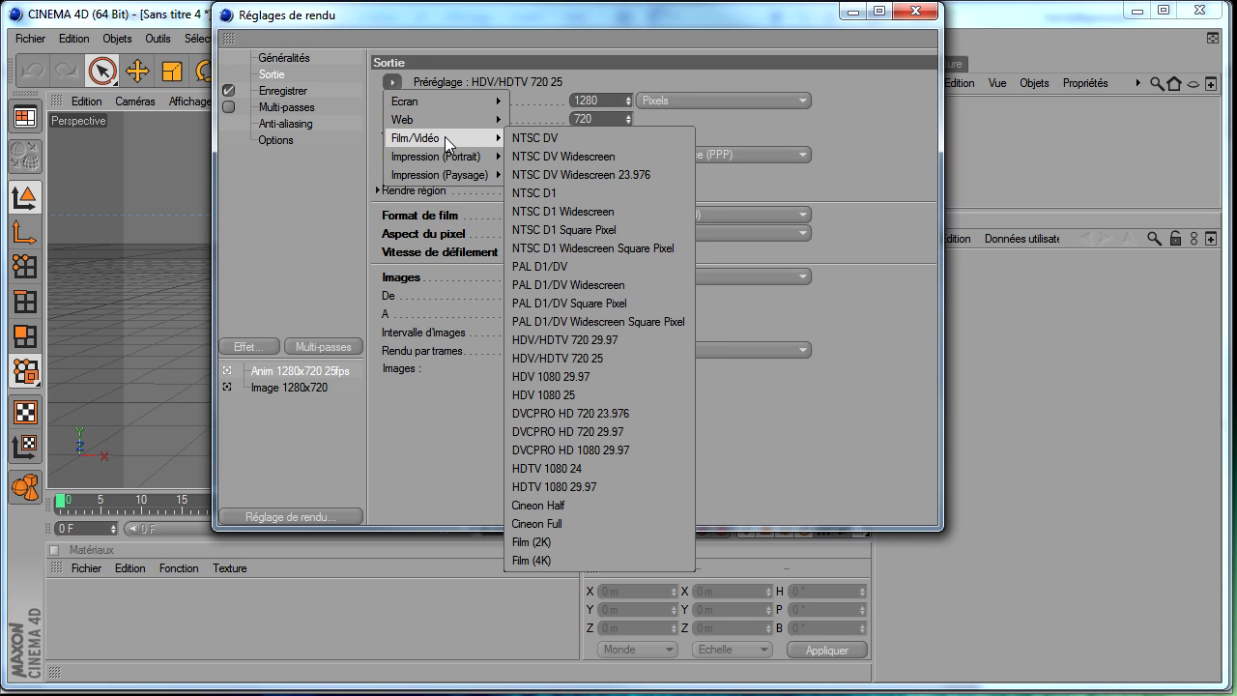
{"action": "left_click", "coordinate": [607, 358]}
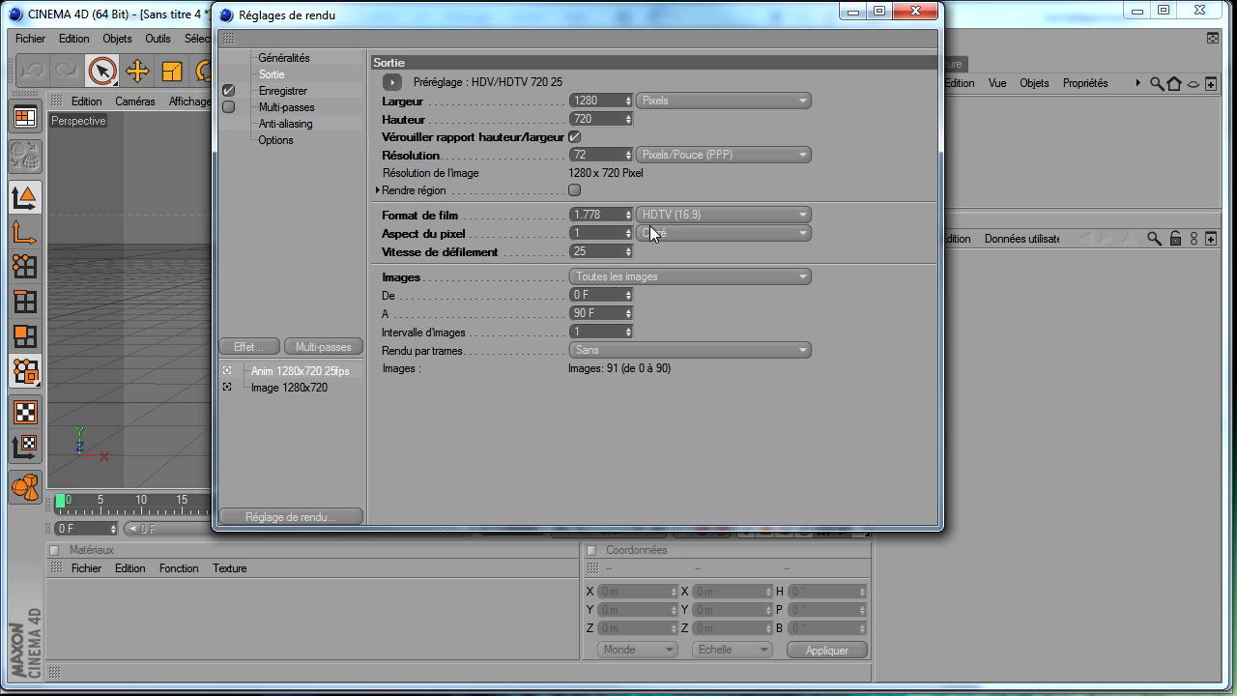
- Examine the output frame rate, film format and pixel aspect, and close the render settings
{"action": "left_click", "coordinate": [605, 251]}
{"action": "left_click", "coordinate": [704, 217]}
{"action": "left_click", "coordinate": [707, 216]}
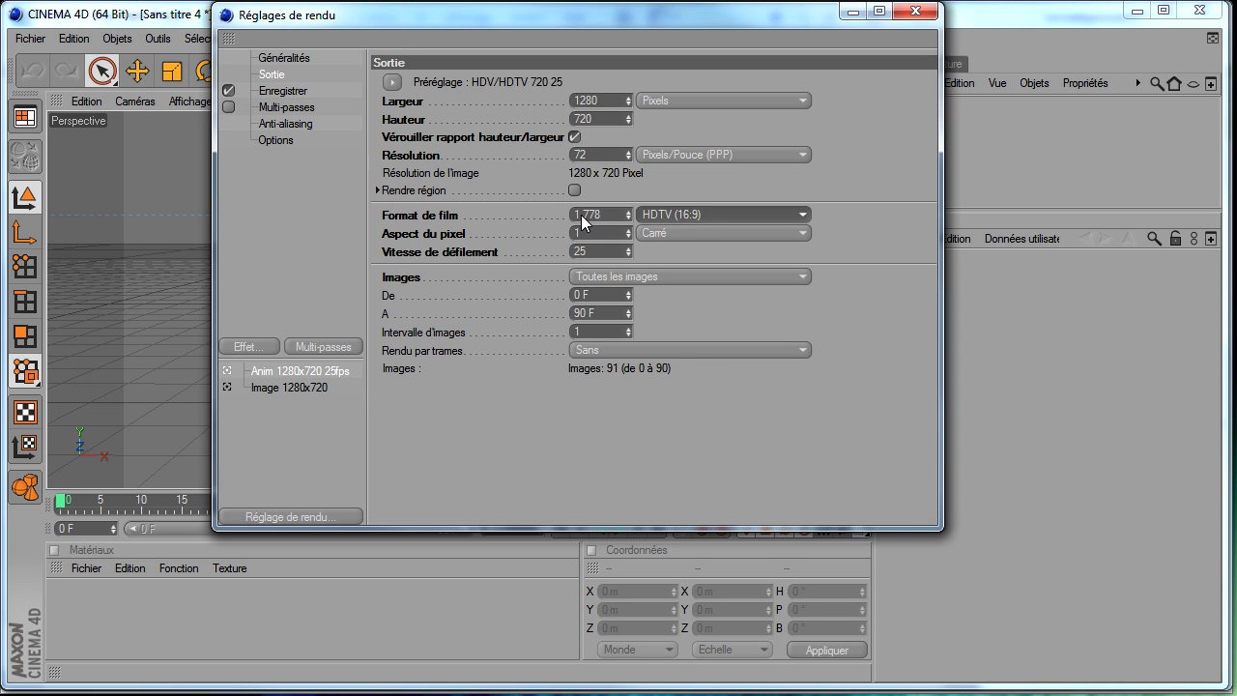
{"action": "left_click", "coordinate": [602, 236]}
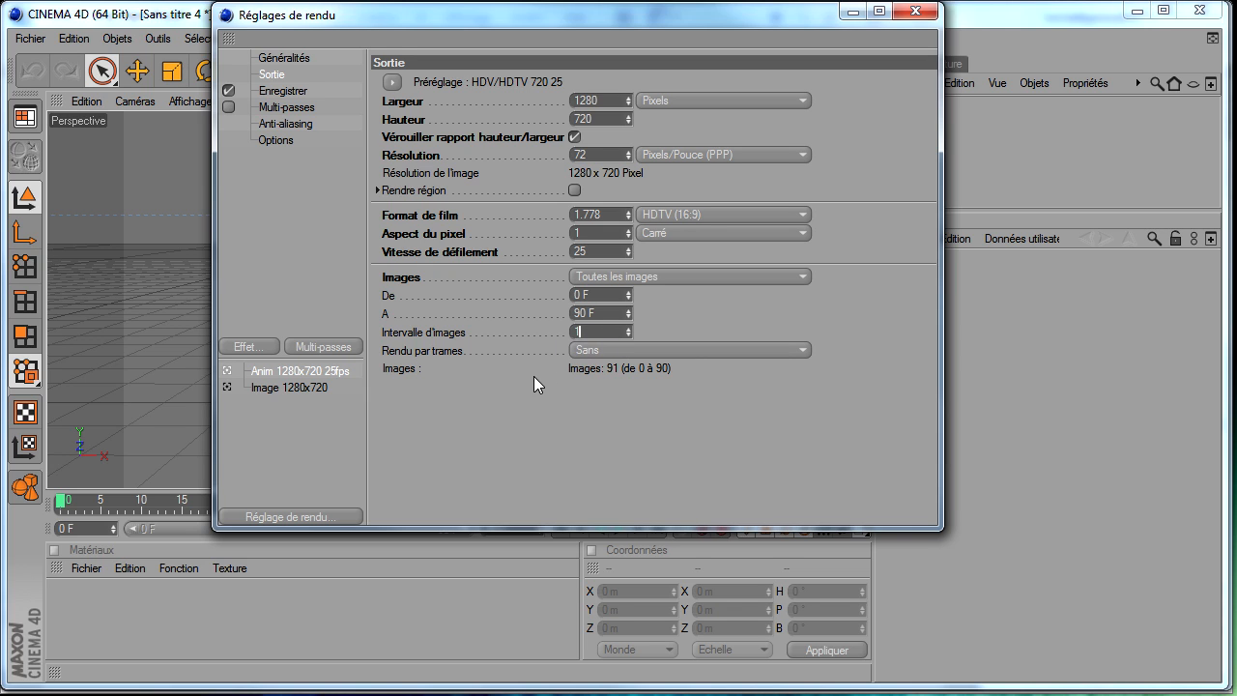
{"action": "left_click", "coordinate": [600, 243]}
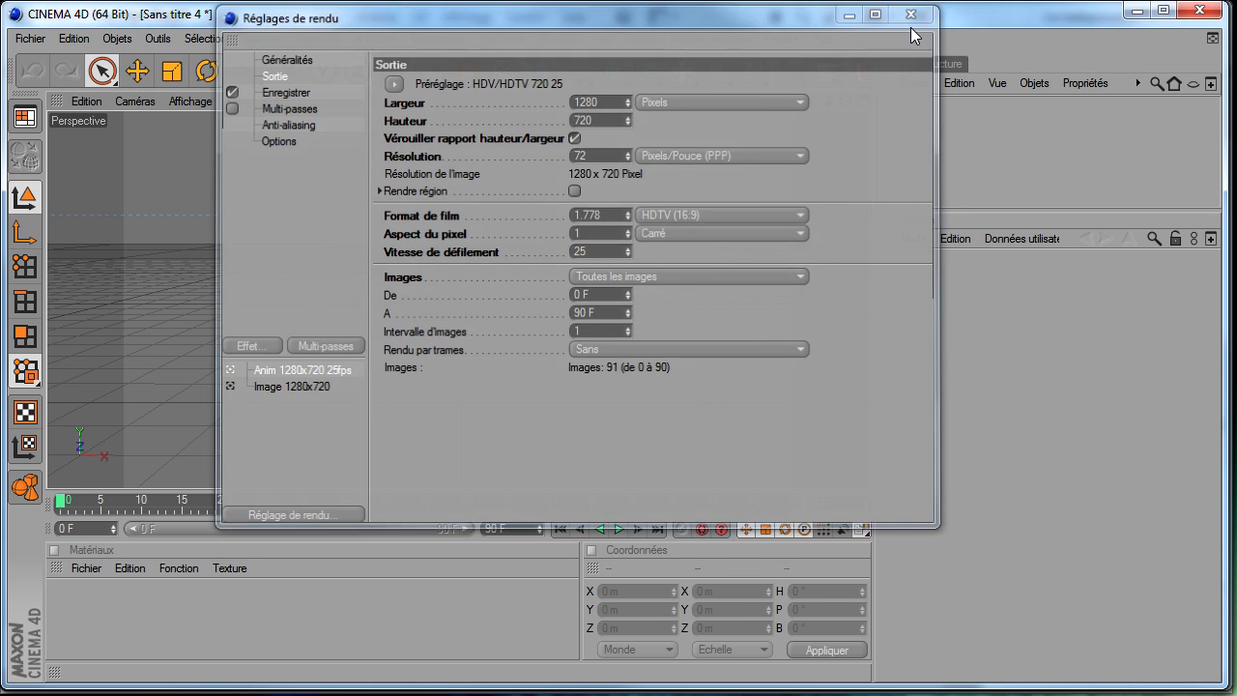
{"action": "left_click", "coordinate": [916, 13]}
- Open the project preferences and check the project's frame rate and the timeline's end frame
{"action": "left_click", "coordinate": [72, 38]}
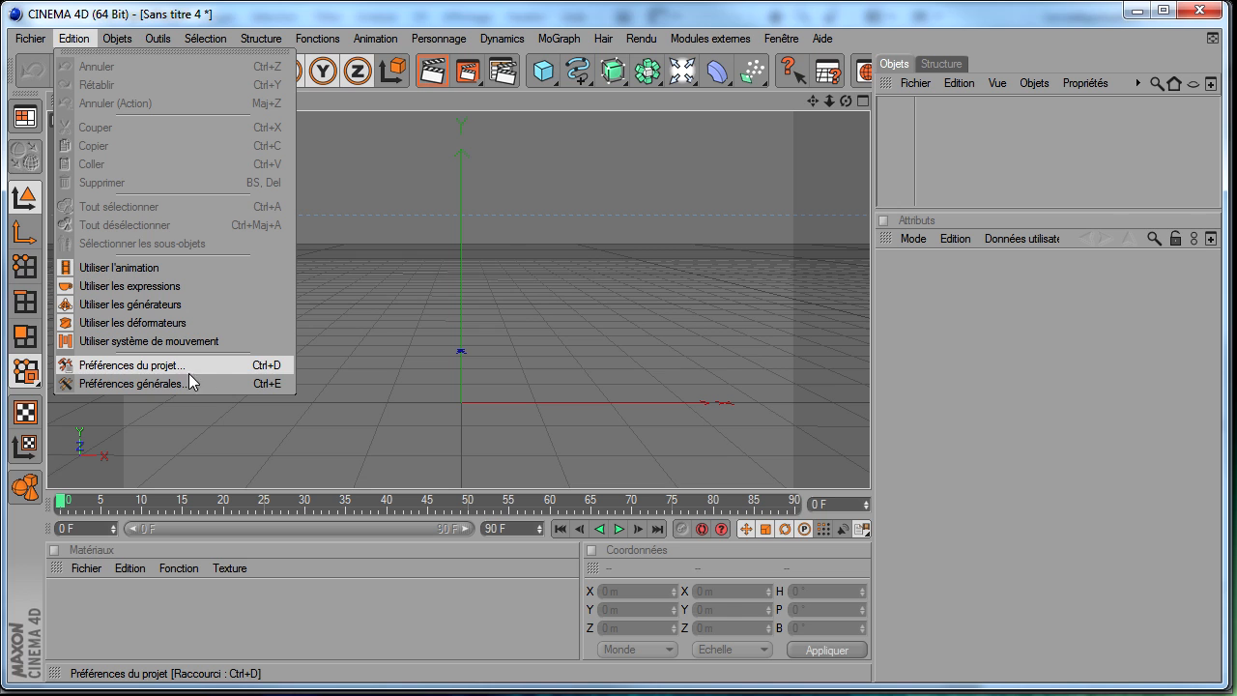
{"action": "left_click", "coordinate": [247, 367]}
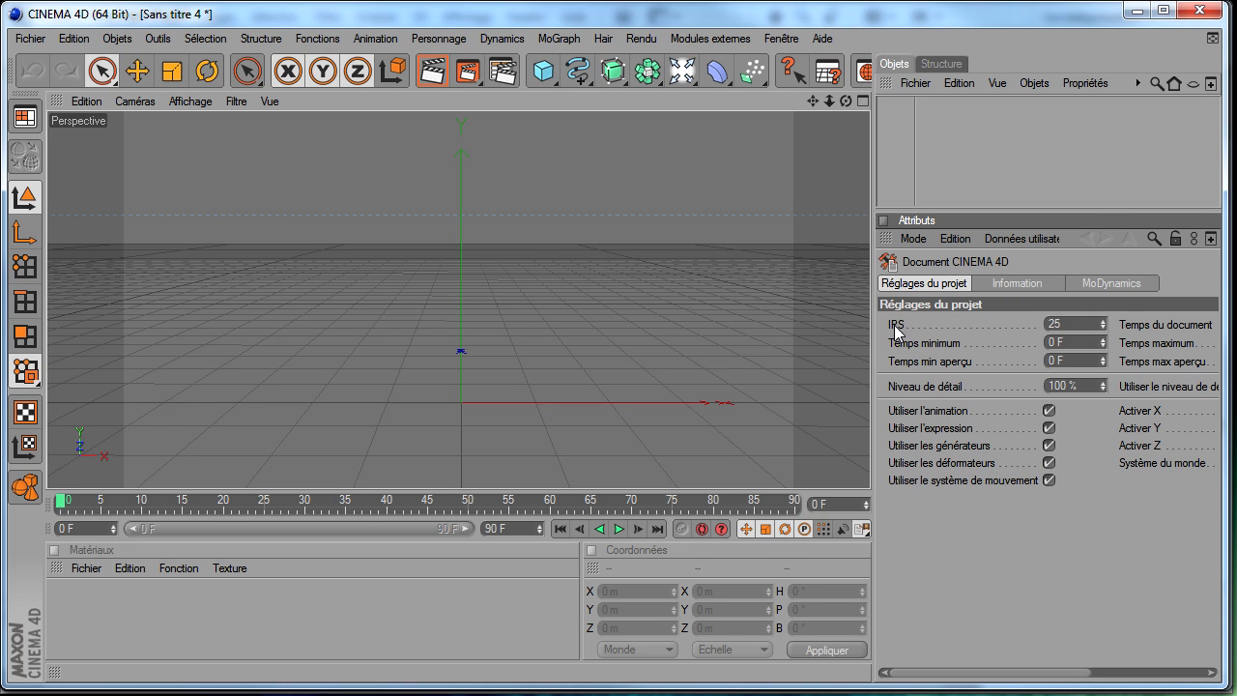
{"action": "left_click", "coordinate": [1074, 322]}
{"action": "left_click", "coordinate": [517, 532]}
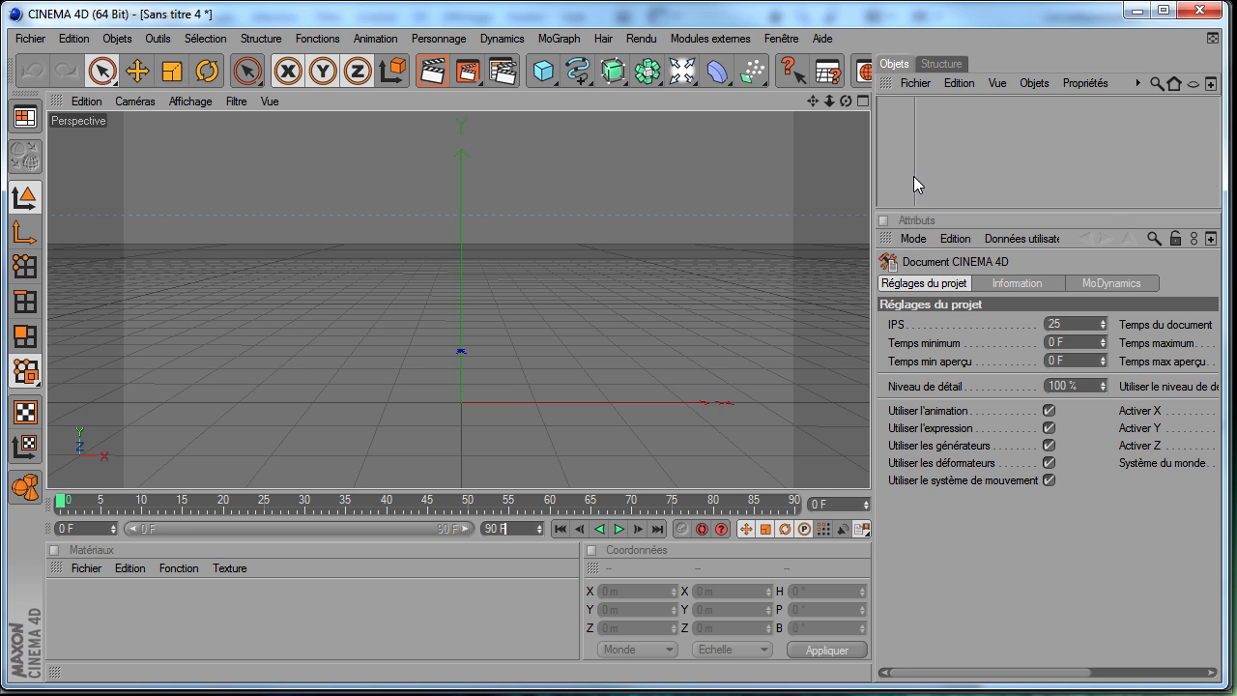
- Reopen the render settings and choose Film QuickTime as the save format
{"action": "left_click", "coordinate": [502, 71]}
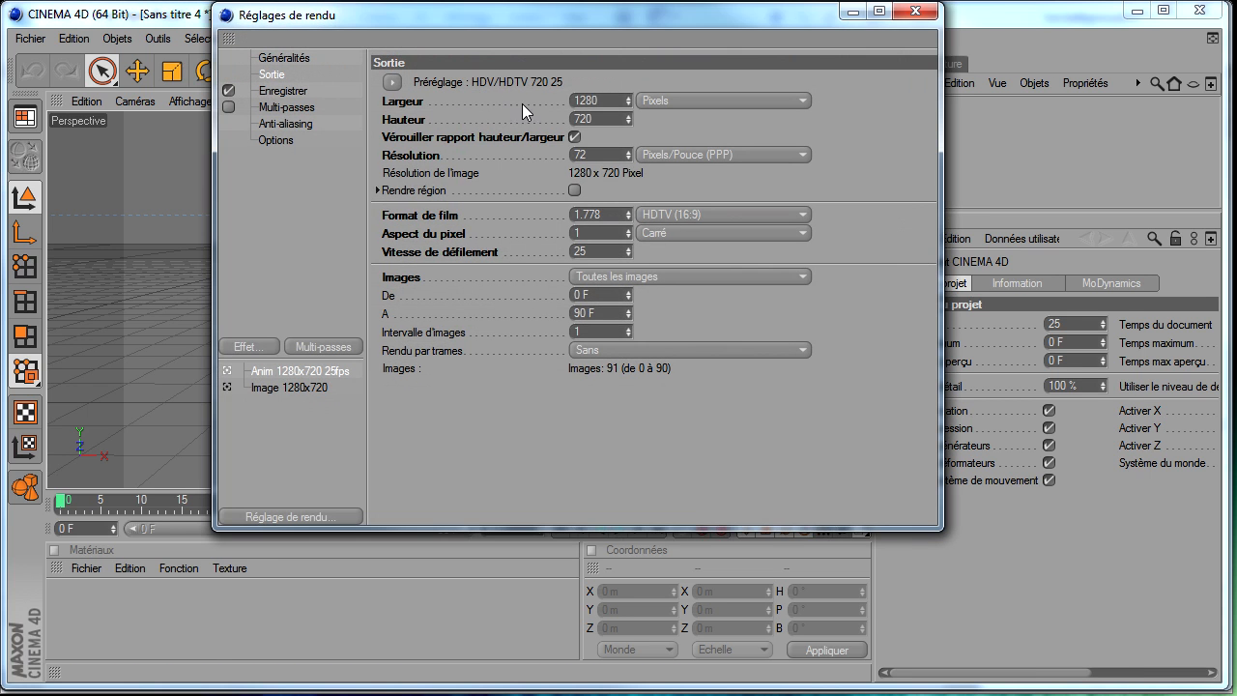
{"action": "left_click_drag", "start_coordinate": [510, 23], "coordinate": [459, 35]}
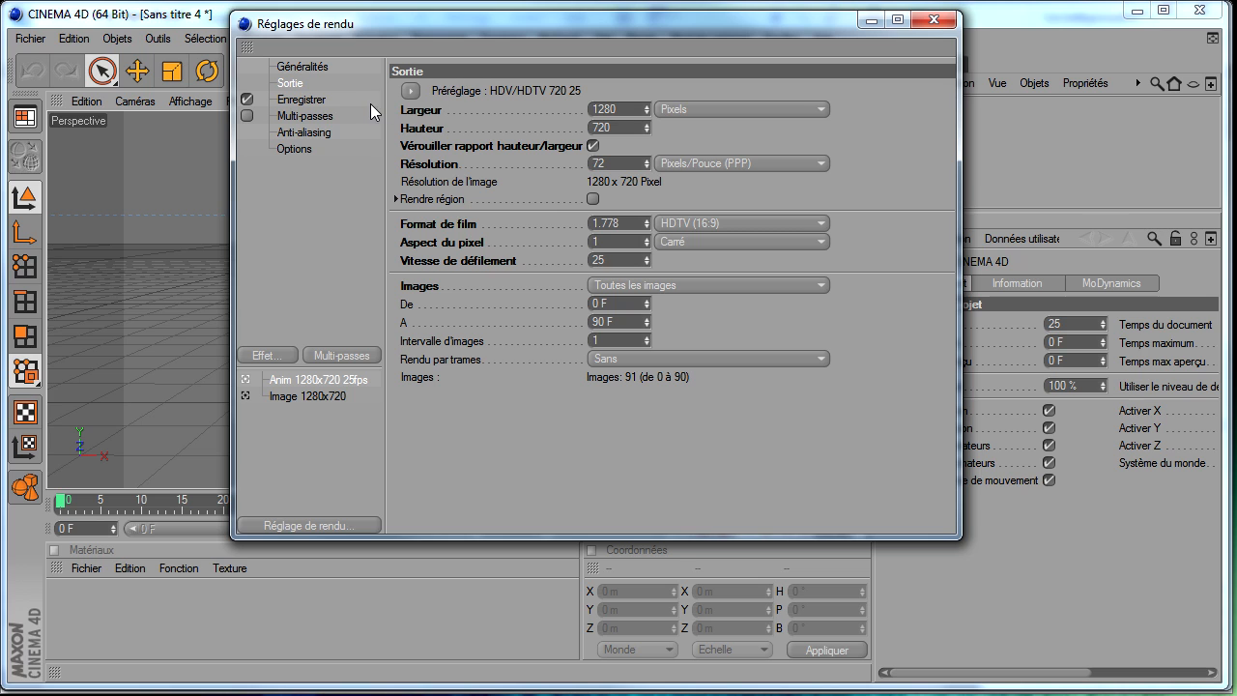
{"action": "left_click", "coordinate": [302, 101]}
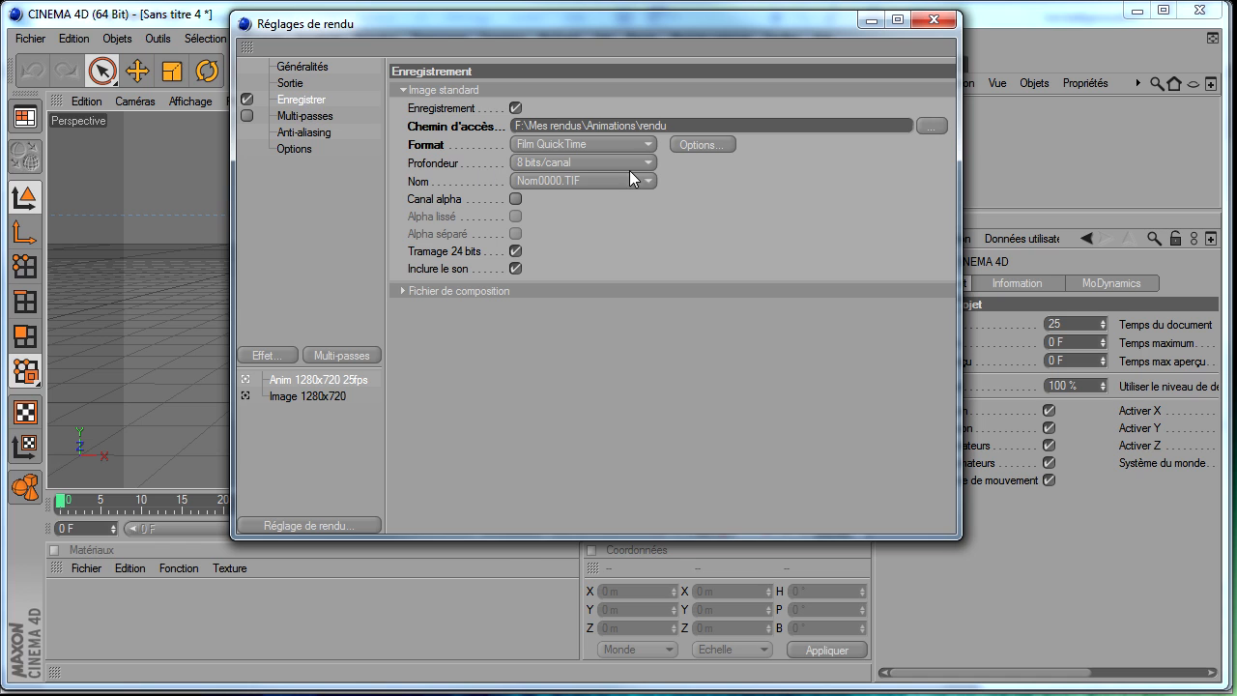
{"action": "left_click", "coordinate": [625, 141]}
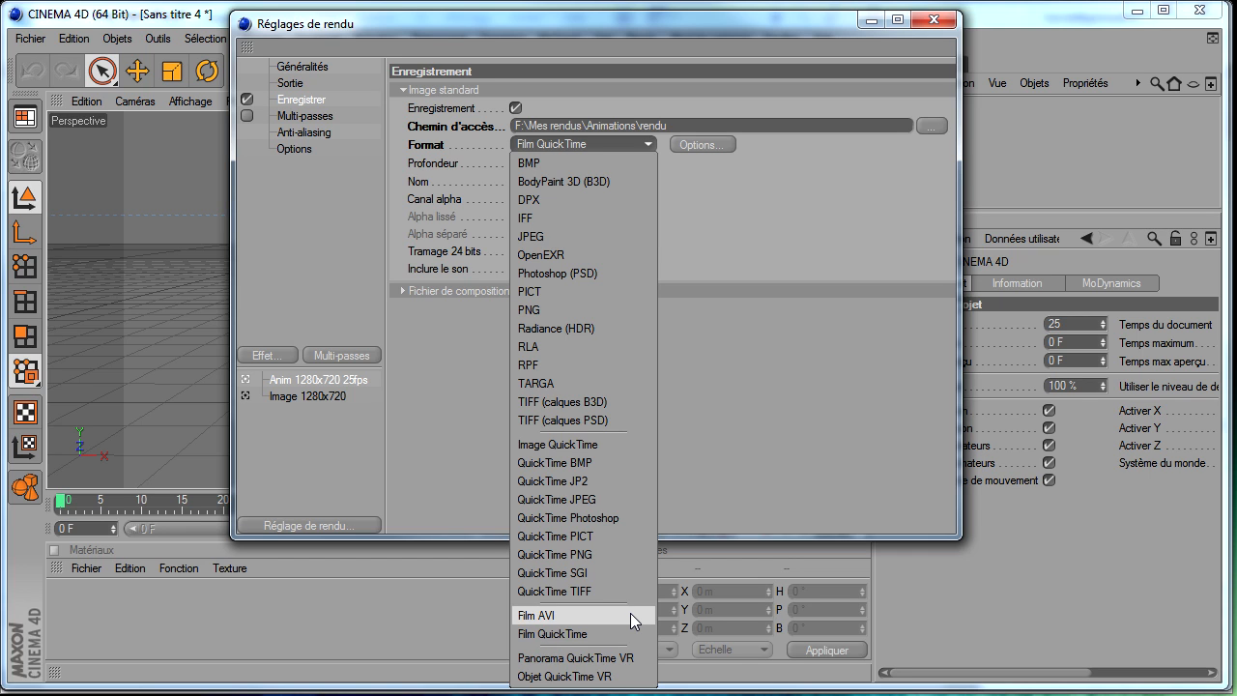
{"action": "left_click", "coordinate": [574, 635]}
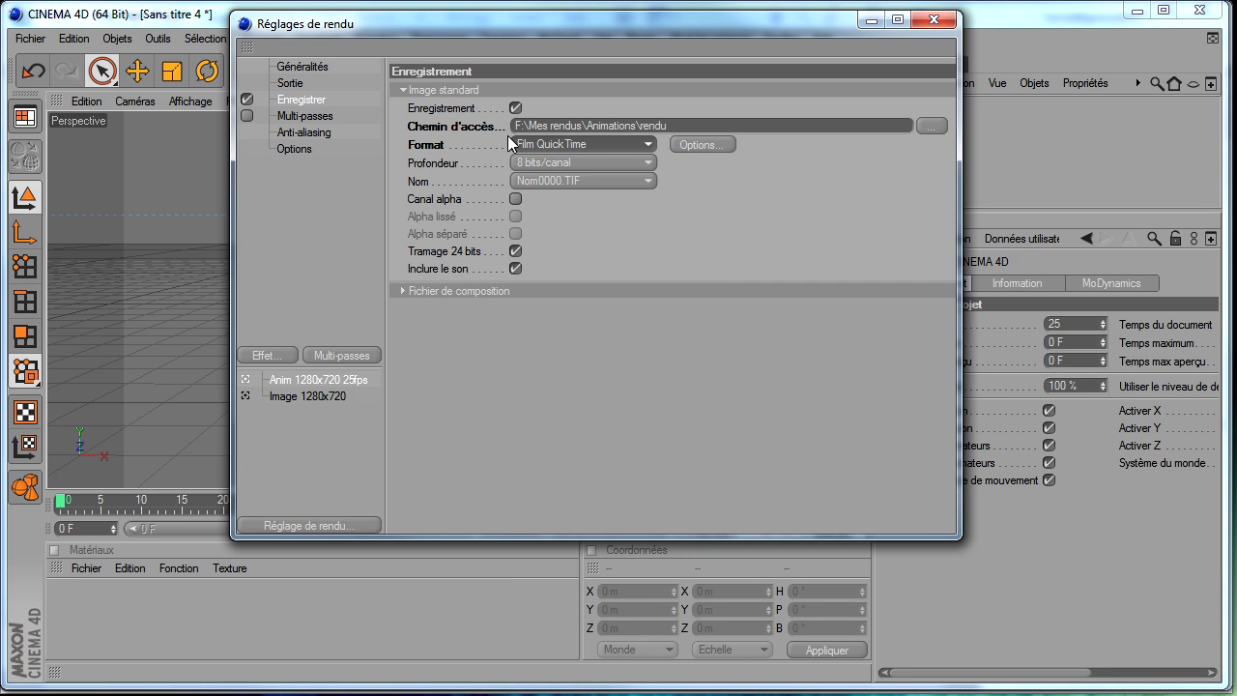
- Open the QuickTime compression options and examine the frames per second and keyframe interval
{"action": "left_click", "coordinate": [699, 146]}
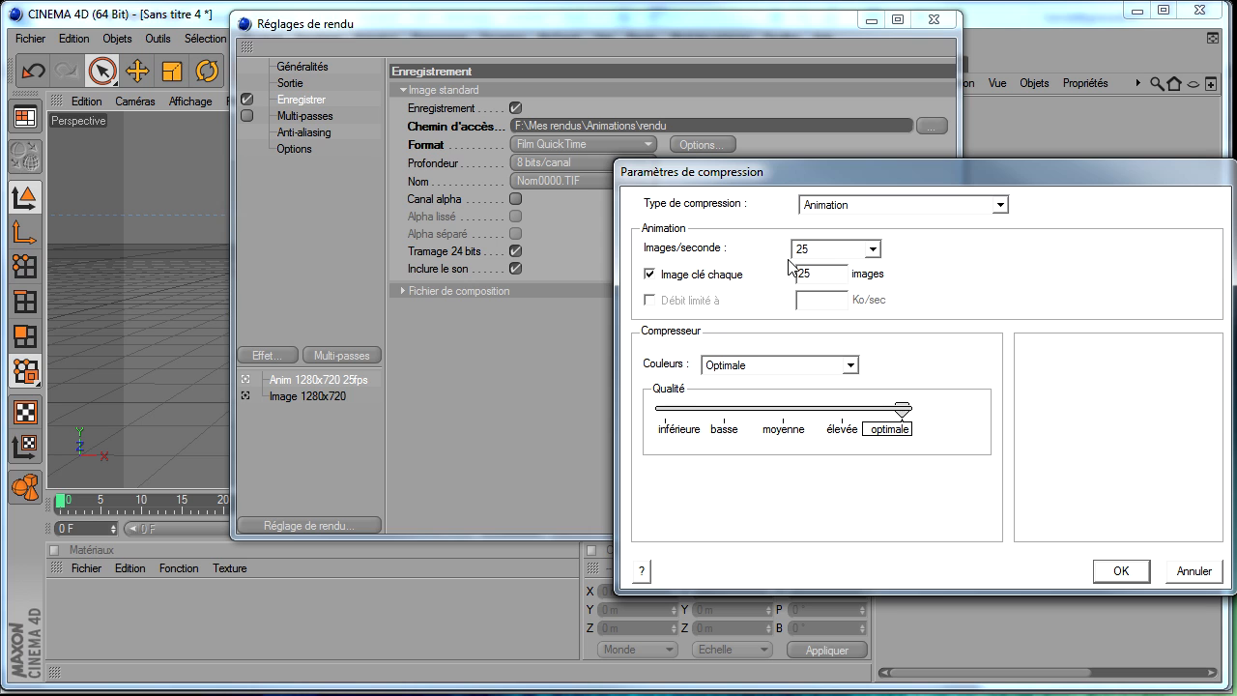
{"action": "left_click", "coordinate": [835, 249]}
{"action": "left_click", "coordinate": [833, 261]}
{"action": "left_click", "coordinate": [831, 272]}
{"action": "left_click_drag", "start_coordinate": [906, 178], "coordinate": [687, 149]}
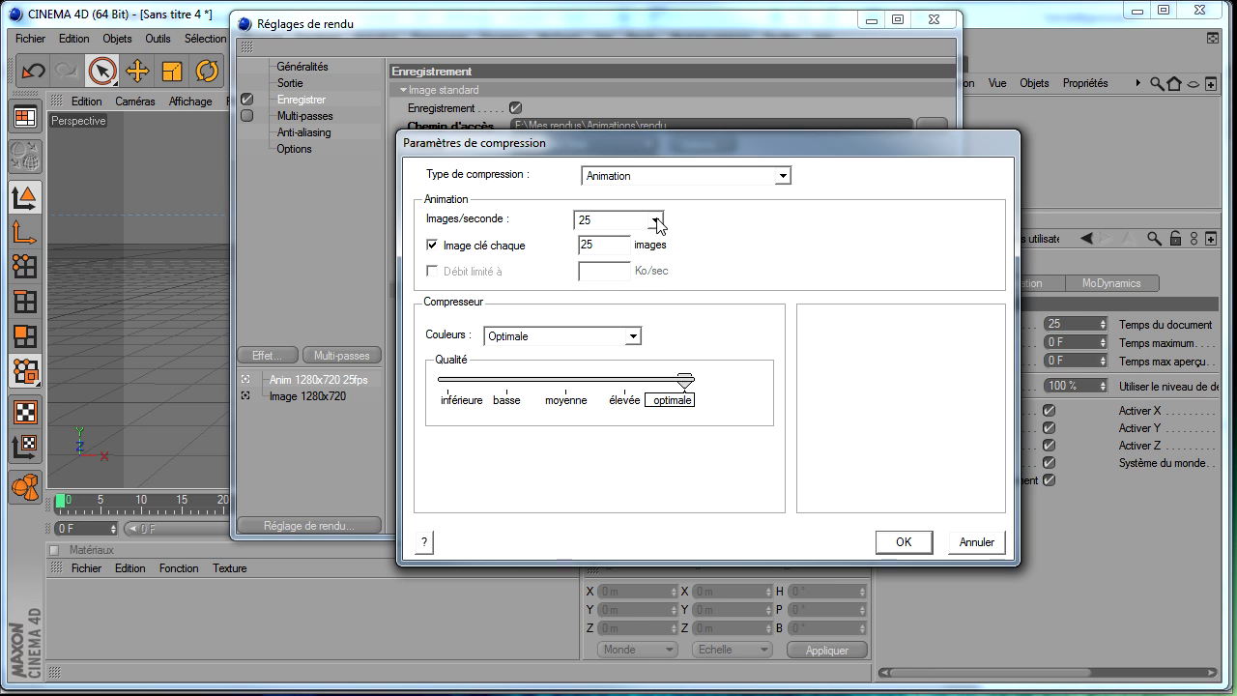
{"action": "left_click_drag", "start_coordinate": [674, 157], "coordinate": [781, 208]}
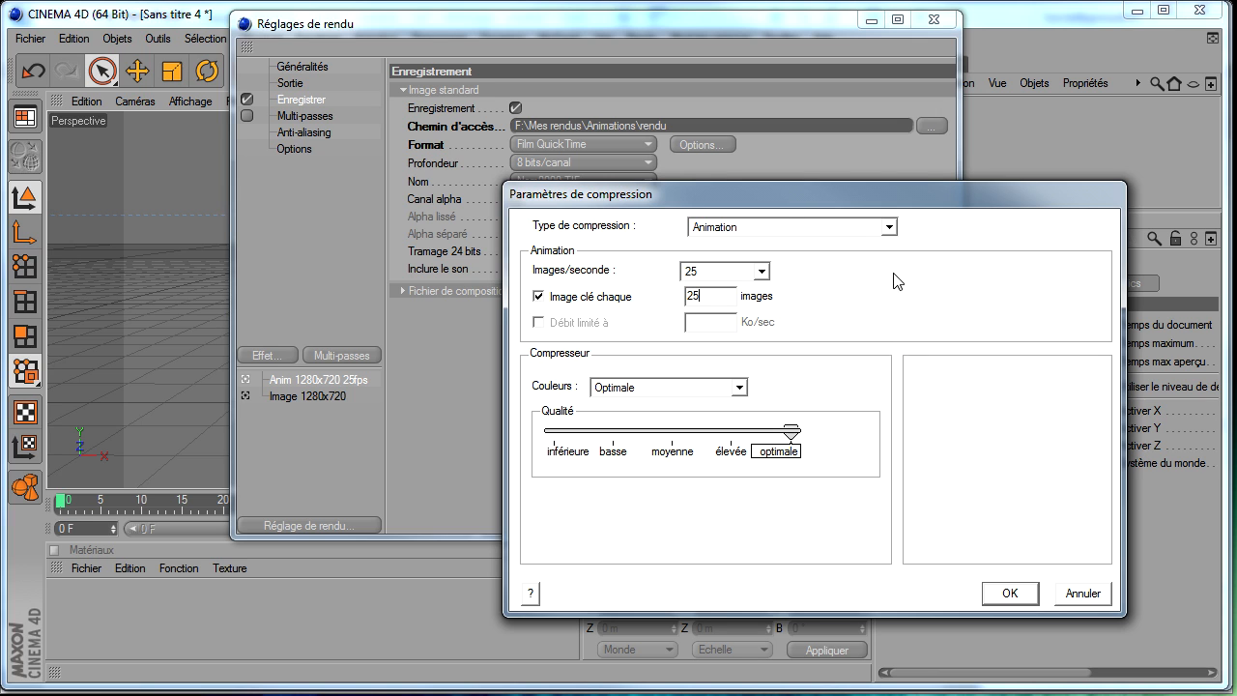
- Try the Sans compression type, return to Animation and cancel the compression options
{"action": "left_click", "coordinate": [855, 232]}
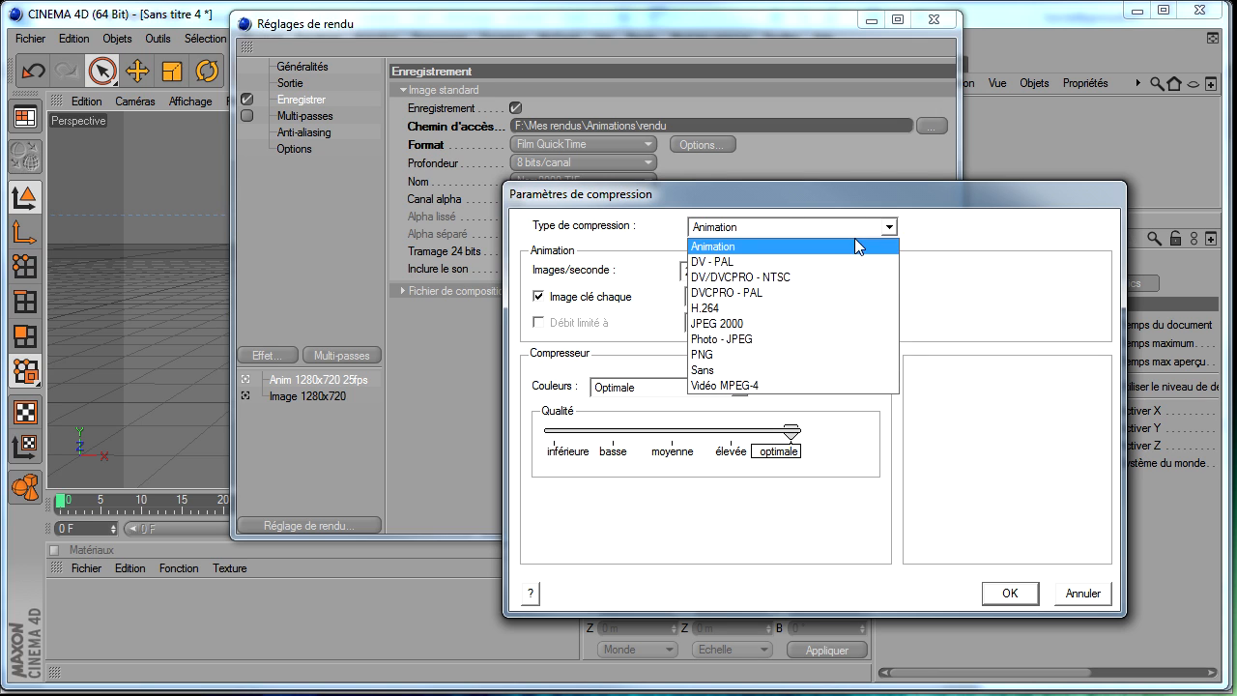
{"action": "left_click", "coordinate": [787, 369]}
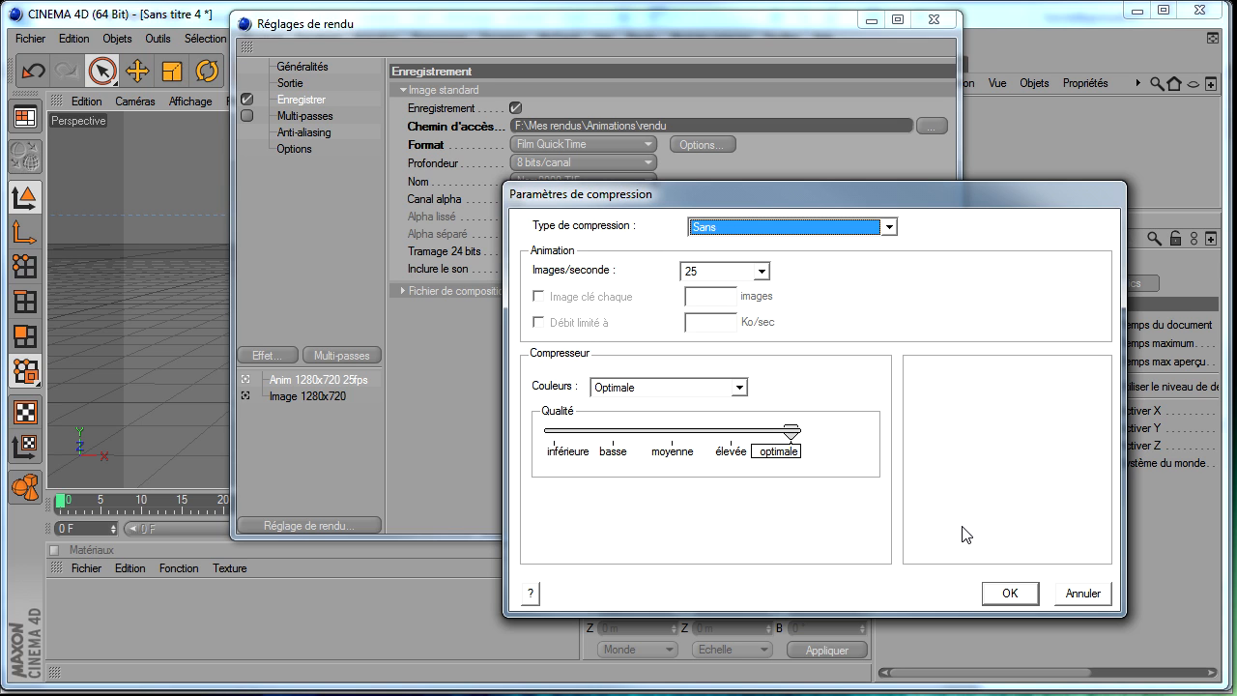
{"action": "left_click", "coordinate": [859, 229]}
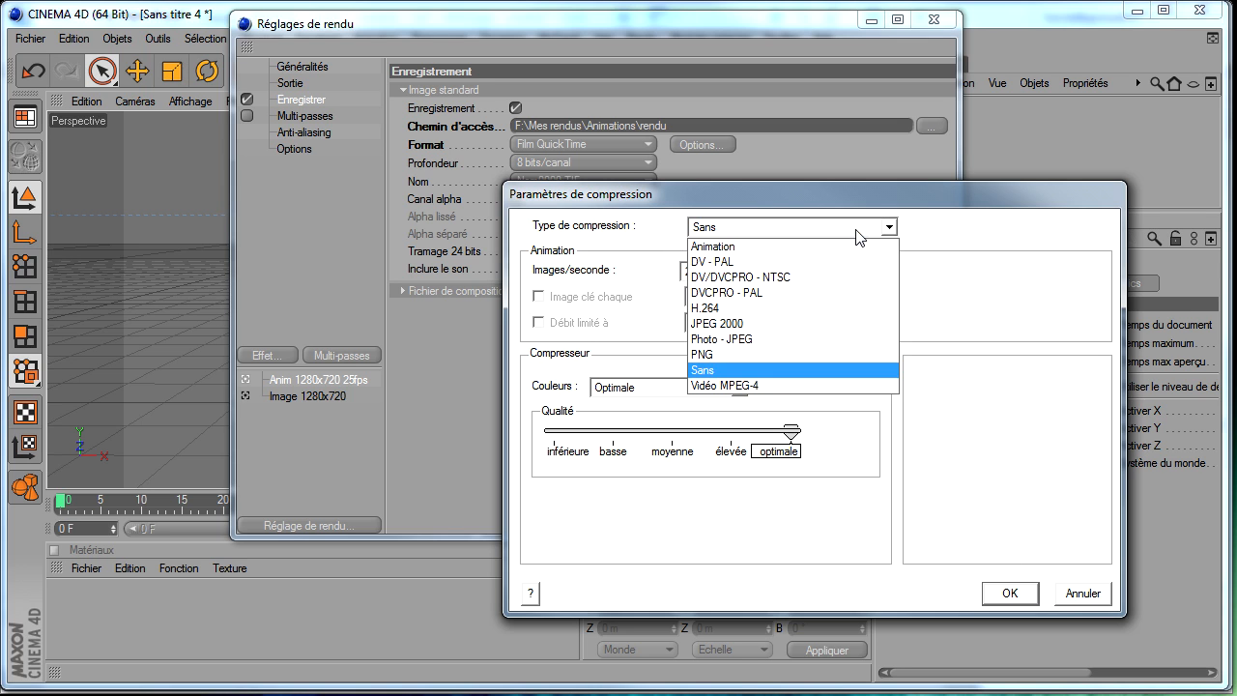
{"action": "left_click", "coordinate": [846, 244]}
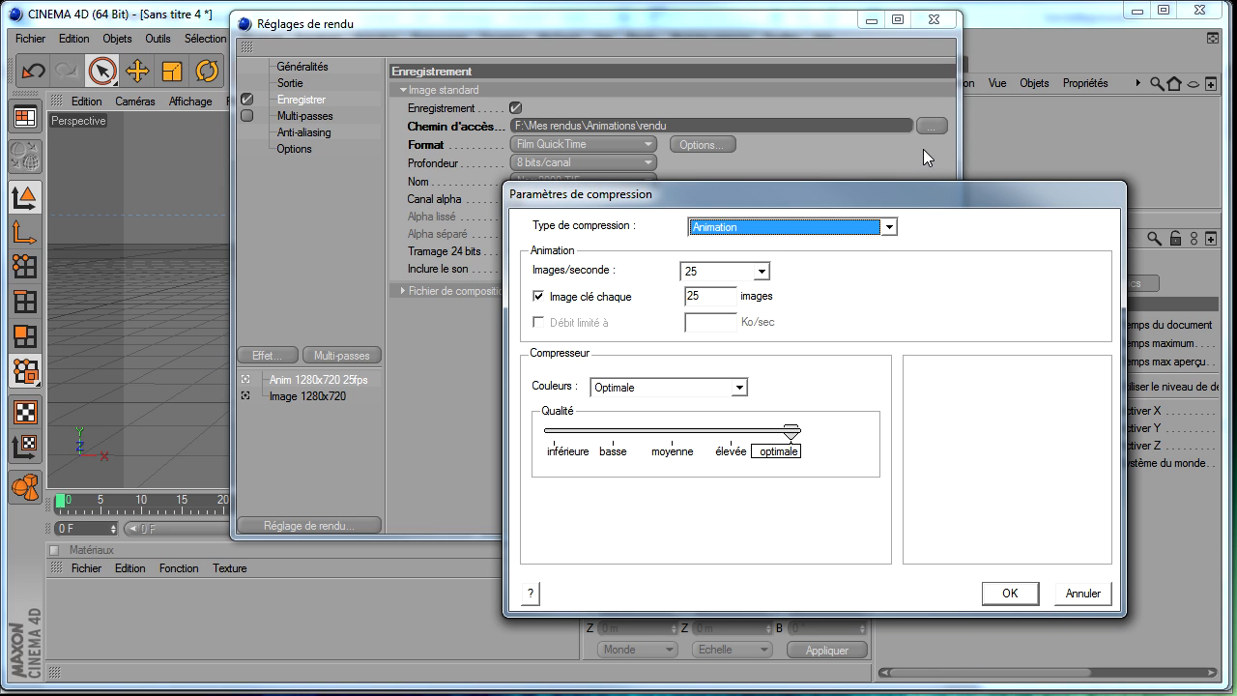
{"action": "left_click", "coordinate": [1060, 596]}
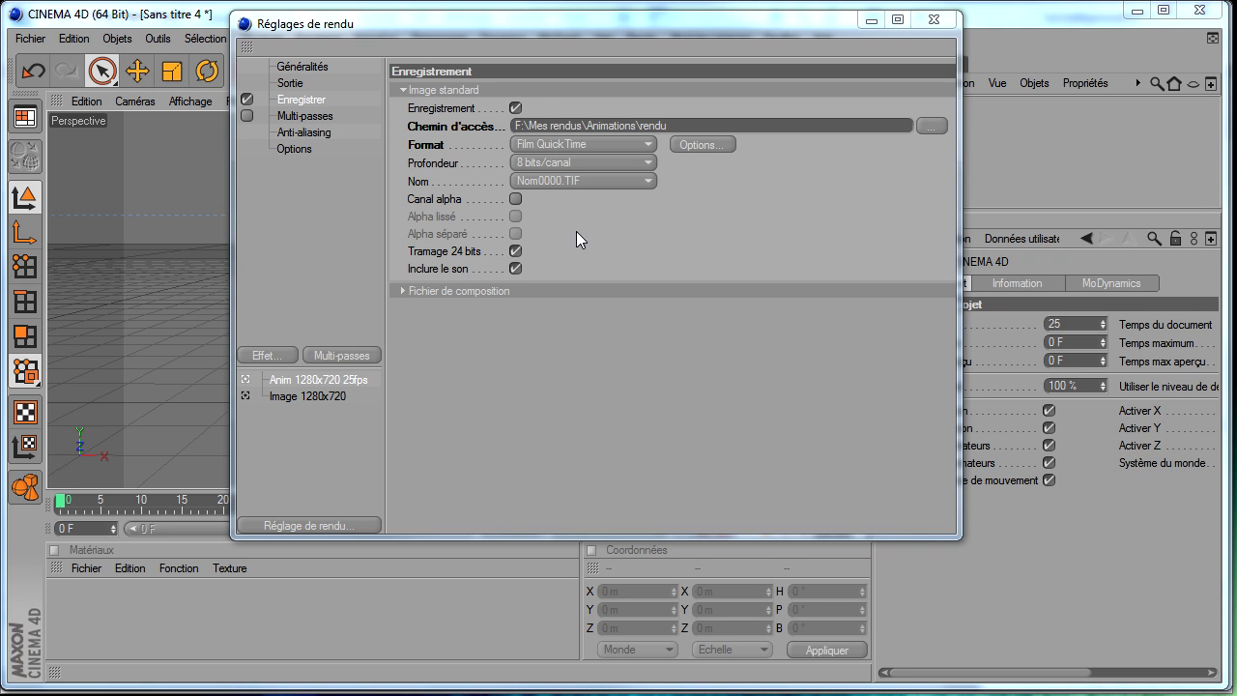
- Look through the available save formats and review the output settings before returning to the save settings
{"action": "left_click", "coordinate": [547, 145]}
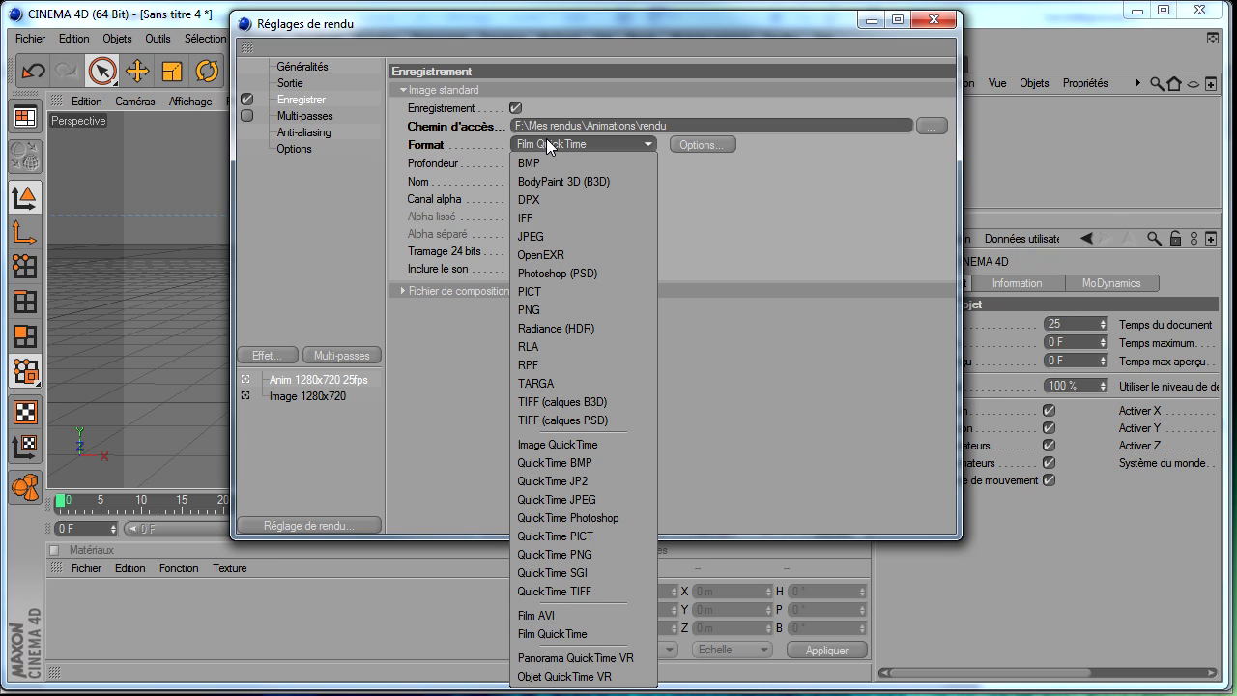
{"action": "left_click", "coordinate": [283, 83]}
{"action": "left_click", "coordinate": [283, 83]}
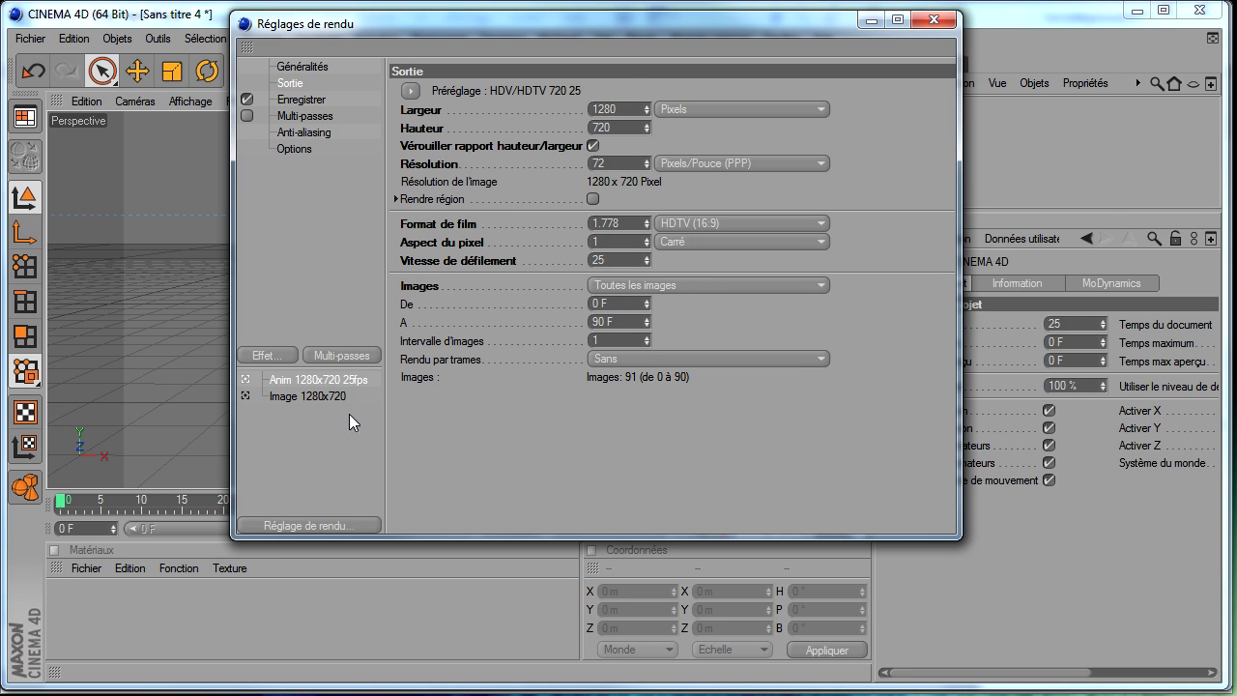
{"action": "left_click", "coordinate": [307, 100]}
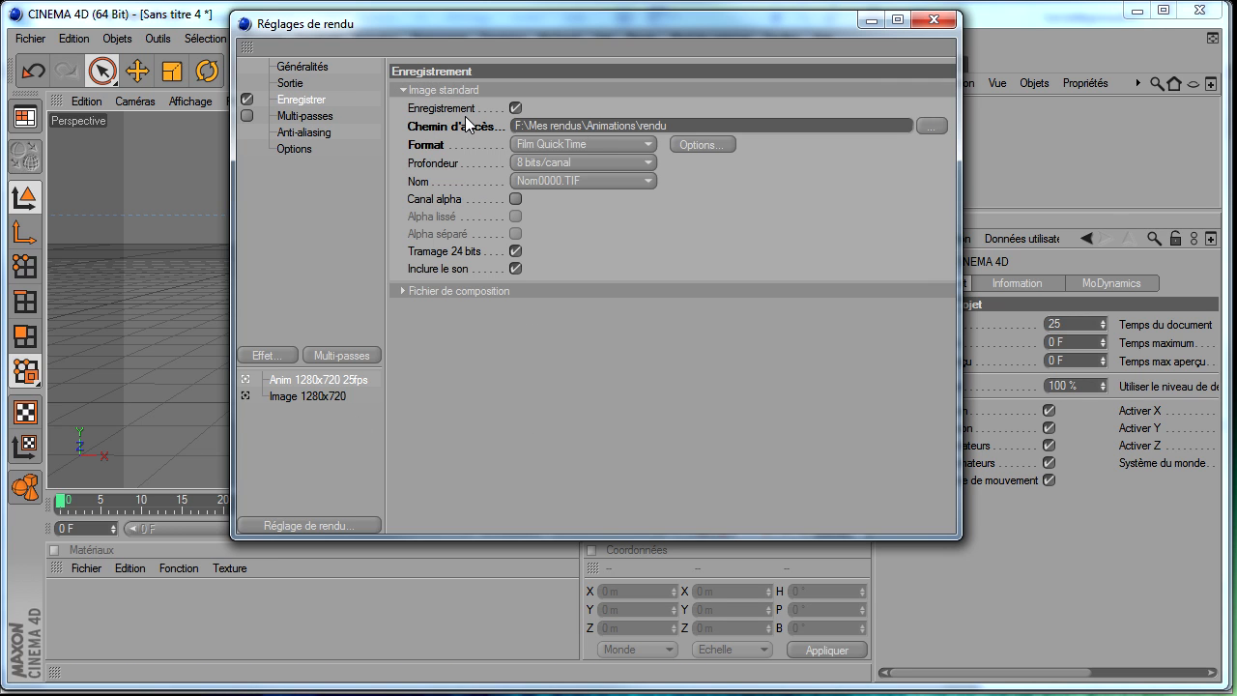
- Set the render's save format to TIFF (calques PSD) and enable the alpha channel
{"action": "left_click", "coordinate": [604, 143]}
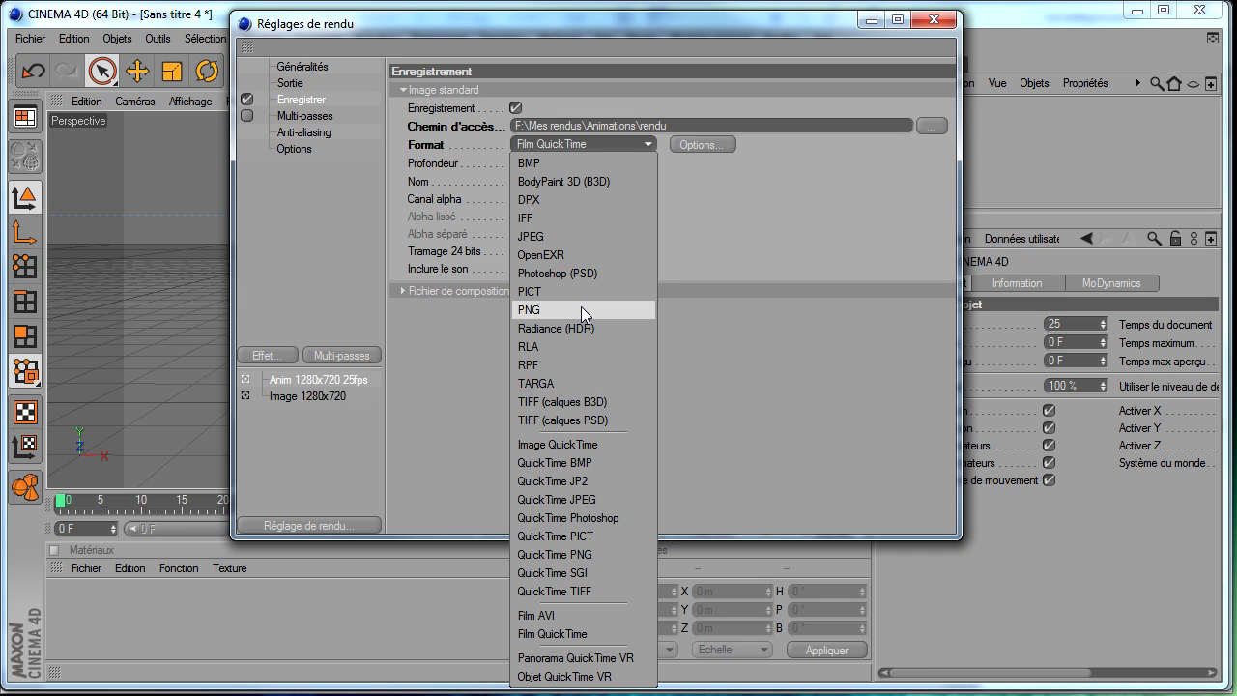
{"action": "left_click", "coordinate": [607, 421]}
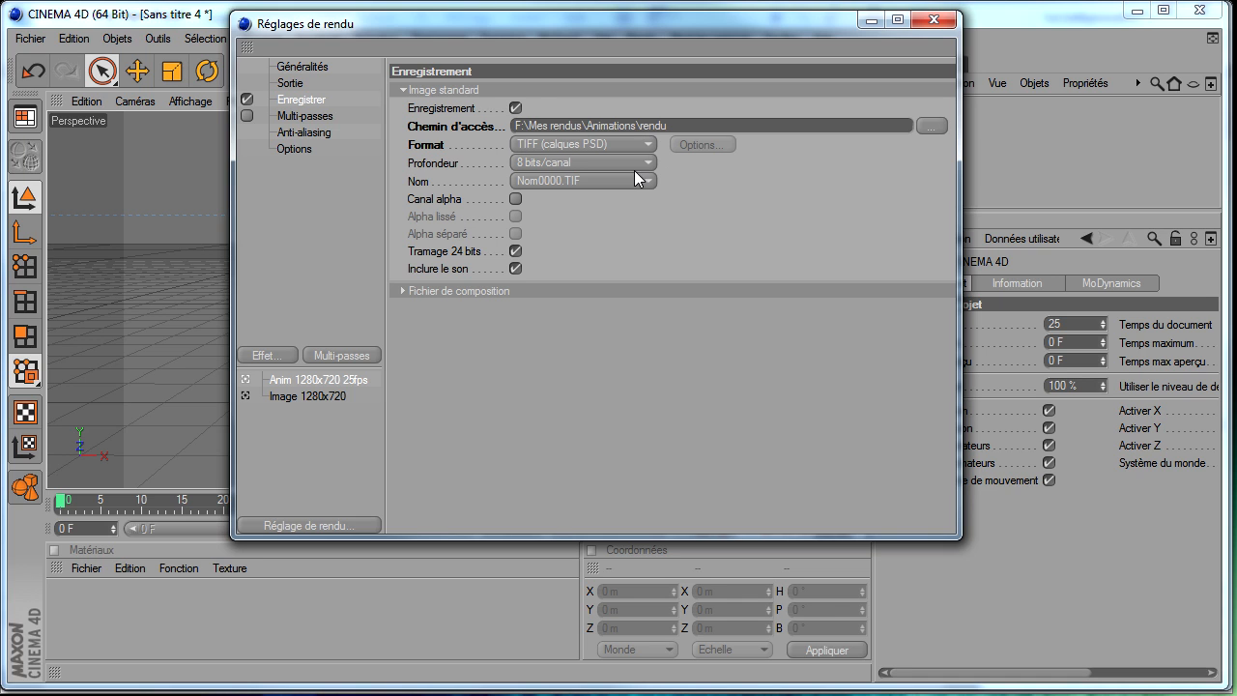
{"action": "left_click", "coordinate": [514, 199]}
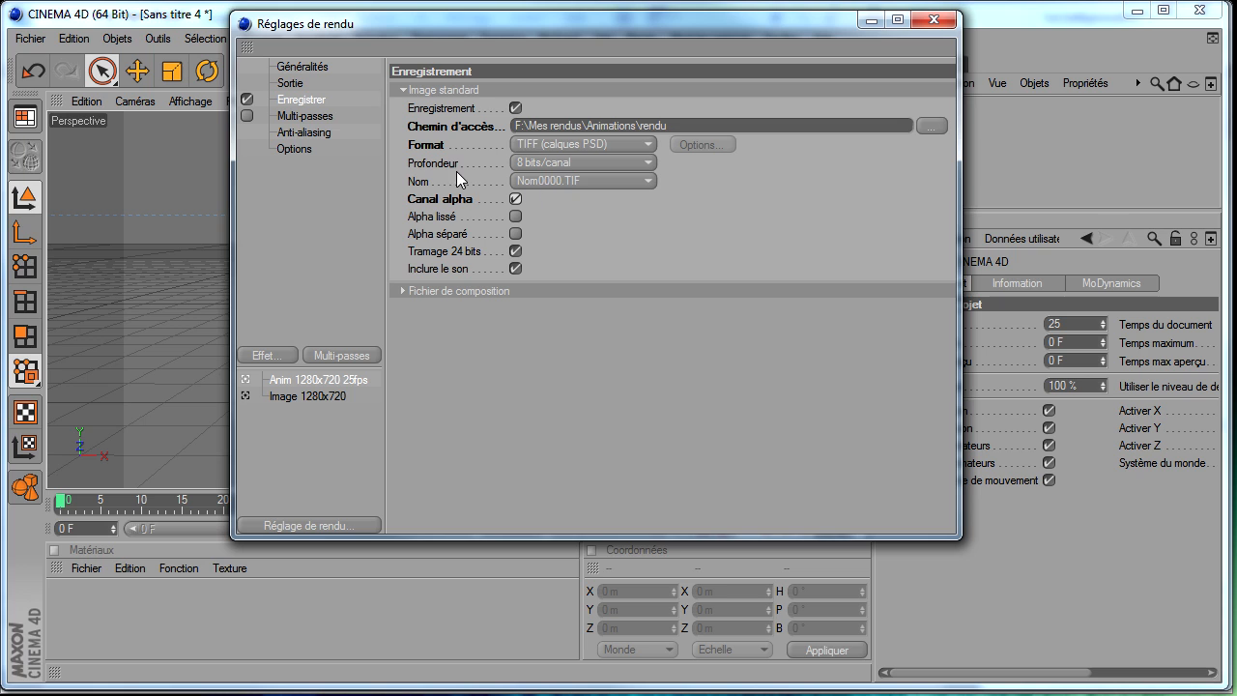
- Set the render's save path to F:\Mes rendus\Animations\tuto\titre and review the general and output settings
{"action": "left_click", "coordinate": [699, 124]}
{"action": "left_click", "coordinate": [290, 67]}
{"action": "left_click", "coordinate": [292, 83]}
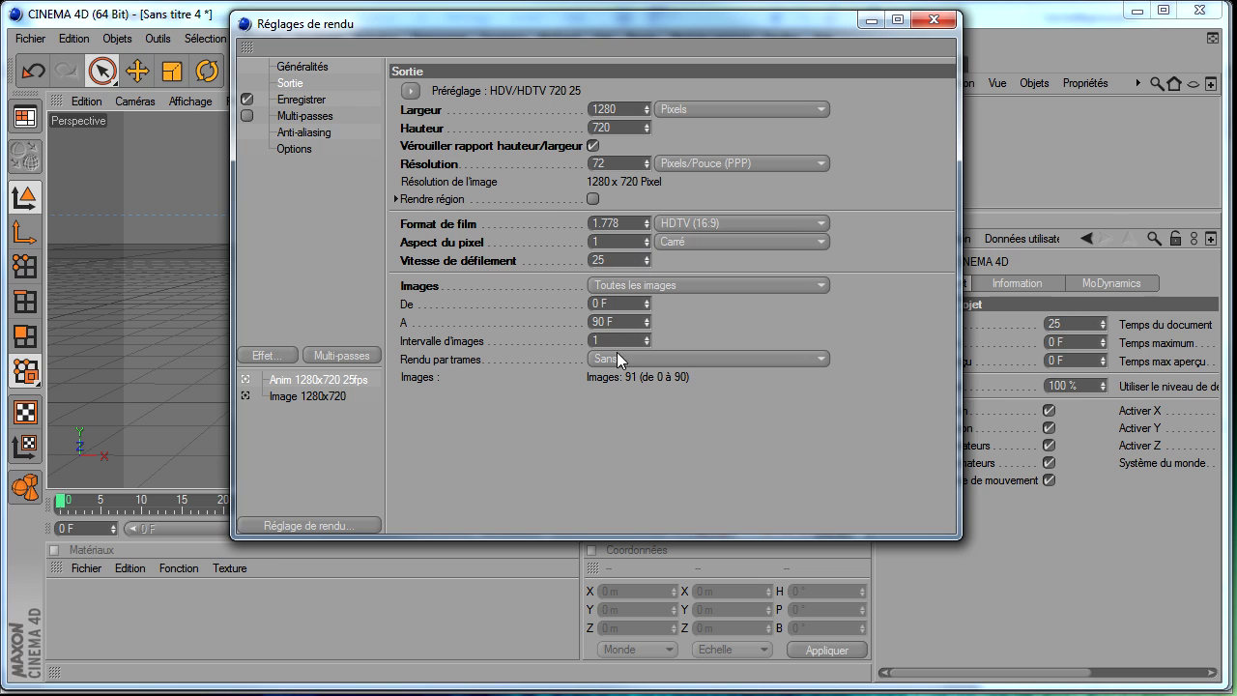
{"action": "left_click", "coordinate": [291, 101]}
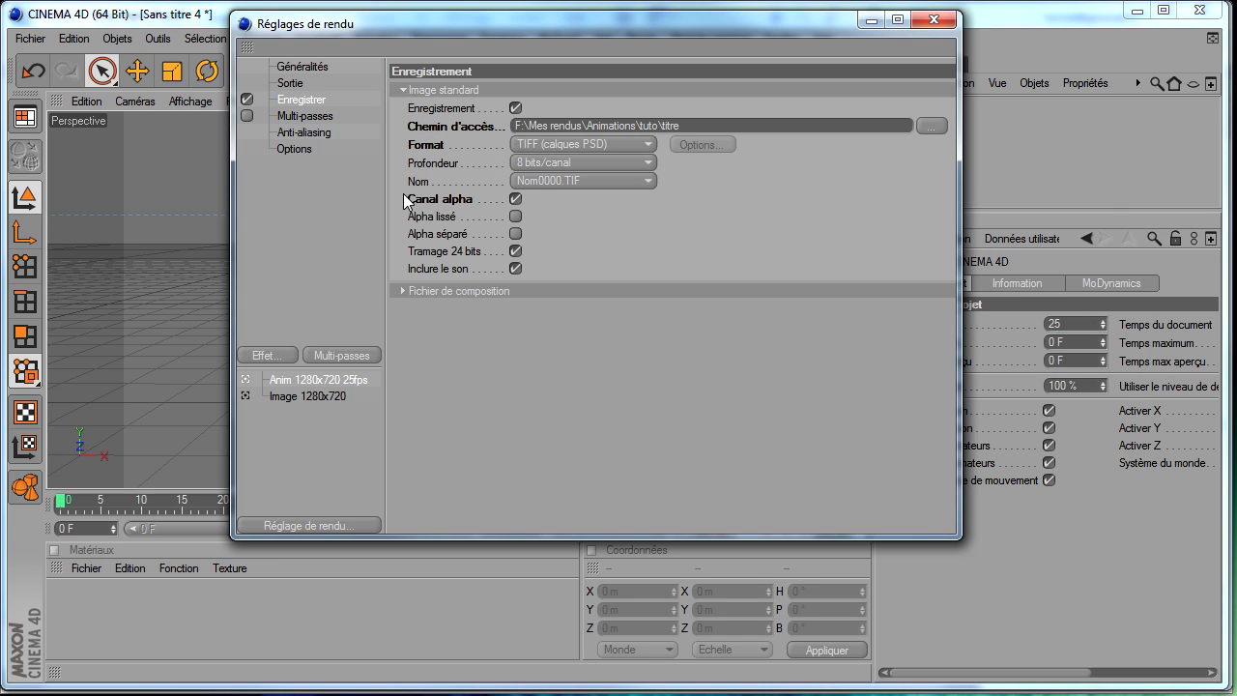
- Go through the multi-pass settings to the anti-aliasing settings and examine the minimum level choices
{"action": "left_click", "coordinate": [311, 113]}
{"action": "left_click", "coordinate": [309, 132]}
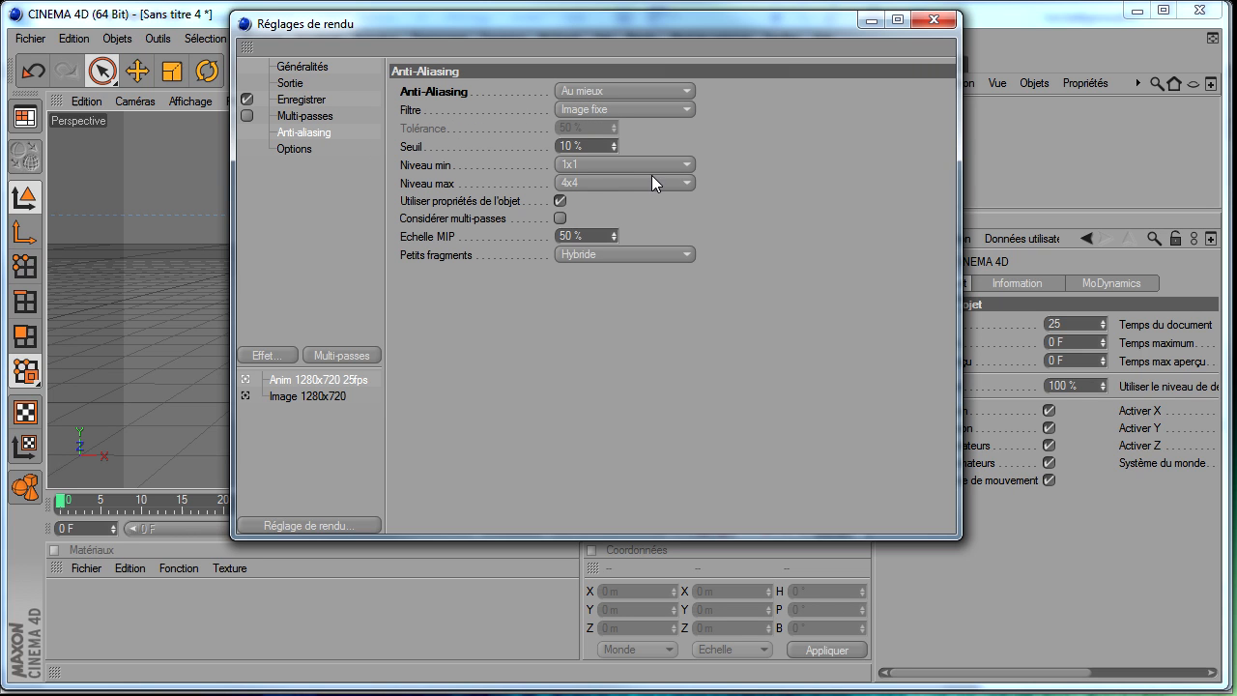
{"action": "left_click", "coordinate": [580, 161]}
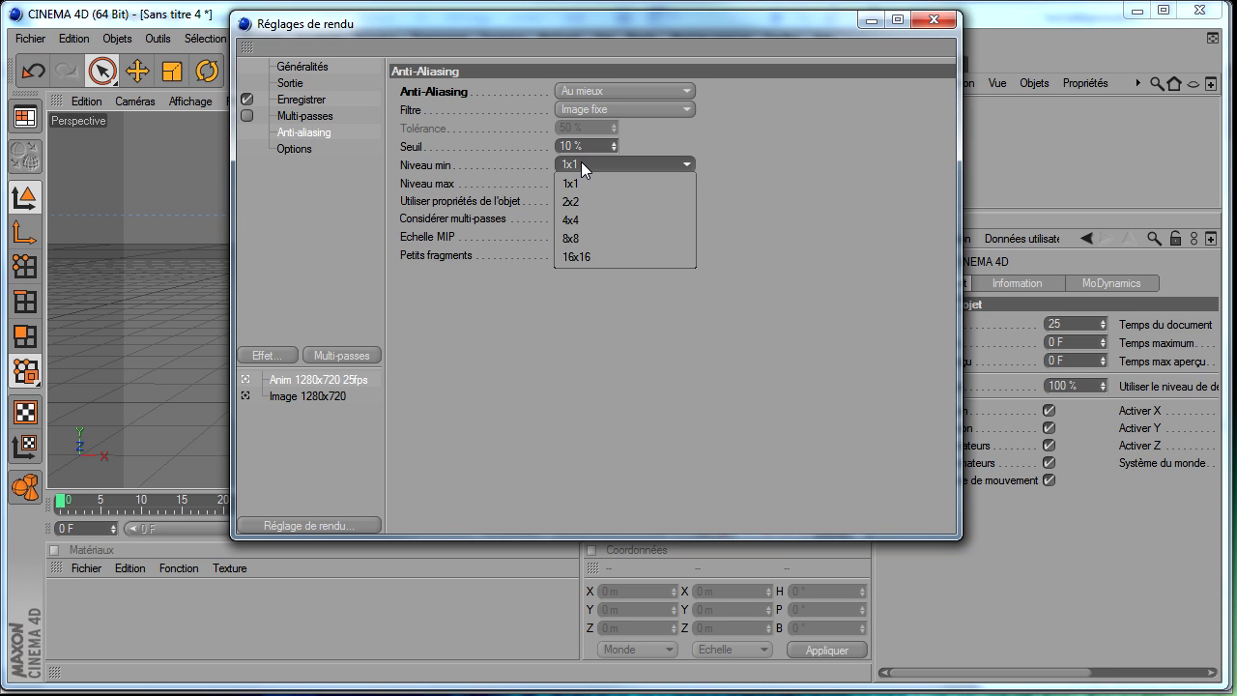
{"action": "left_click", "coordinate": [581, 161]}
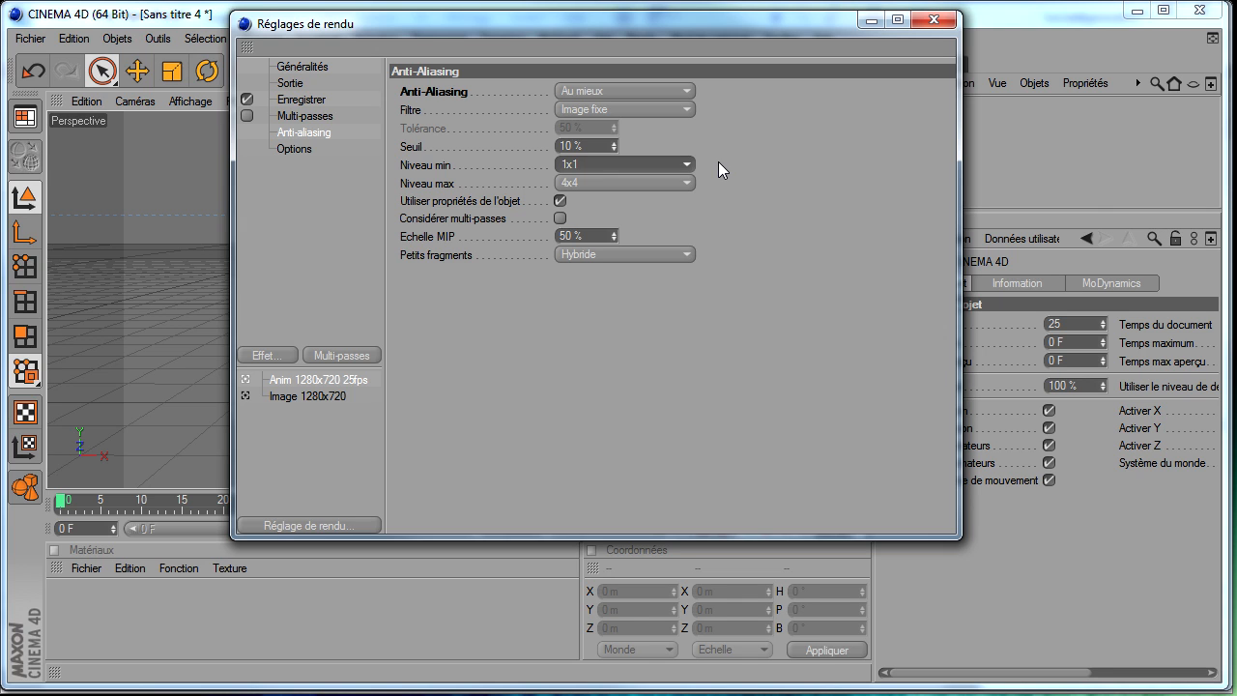
- Recheck the anti-aliasing minimum level choices, review the render options and close the render settings
{"action": "left_click", "coordinate": [662, 166]}
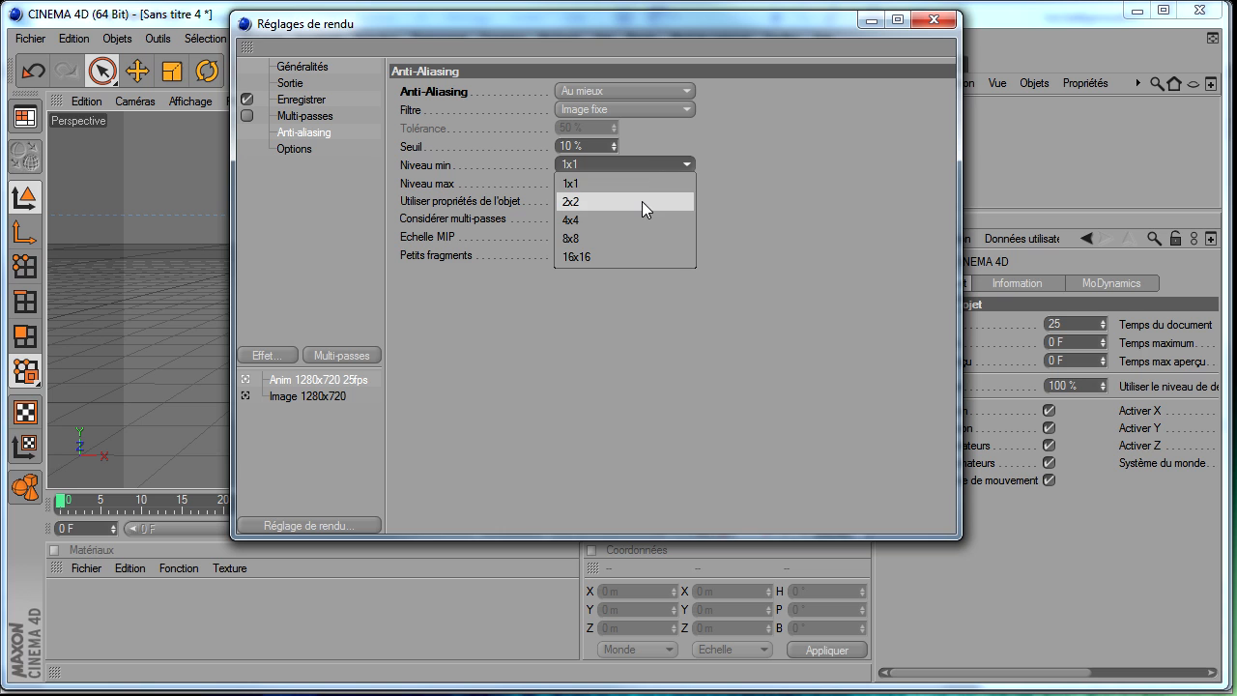
{"action": "left_click", "coordinate": [741, 170]}
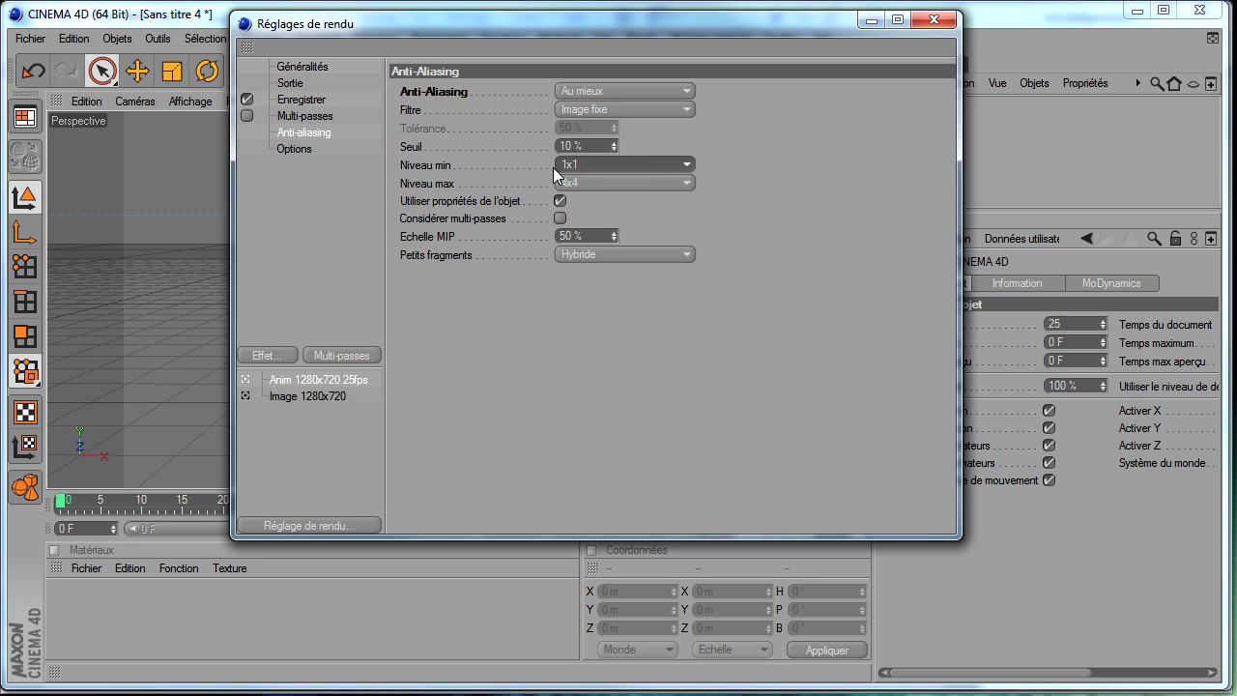
{"action": "left_click", "coordinate": [280, 150]}
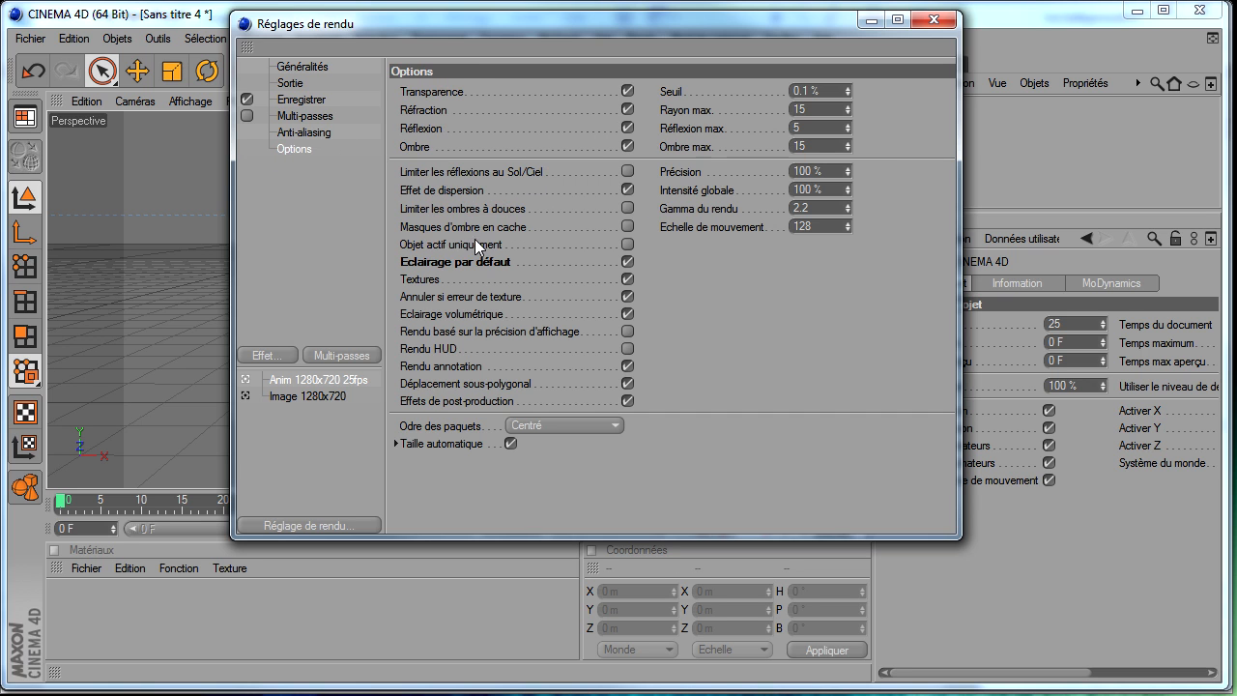
{"action": "left_click", "coordinate": [935, 21]}
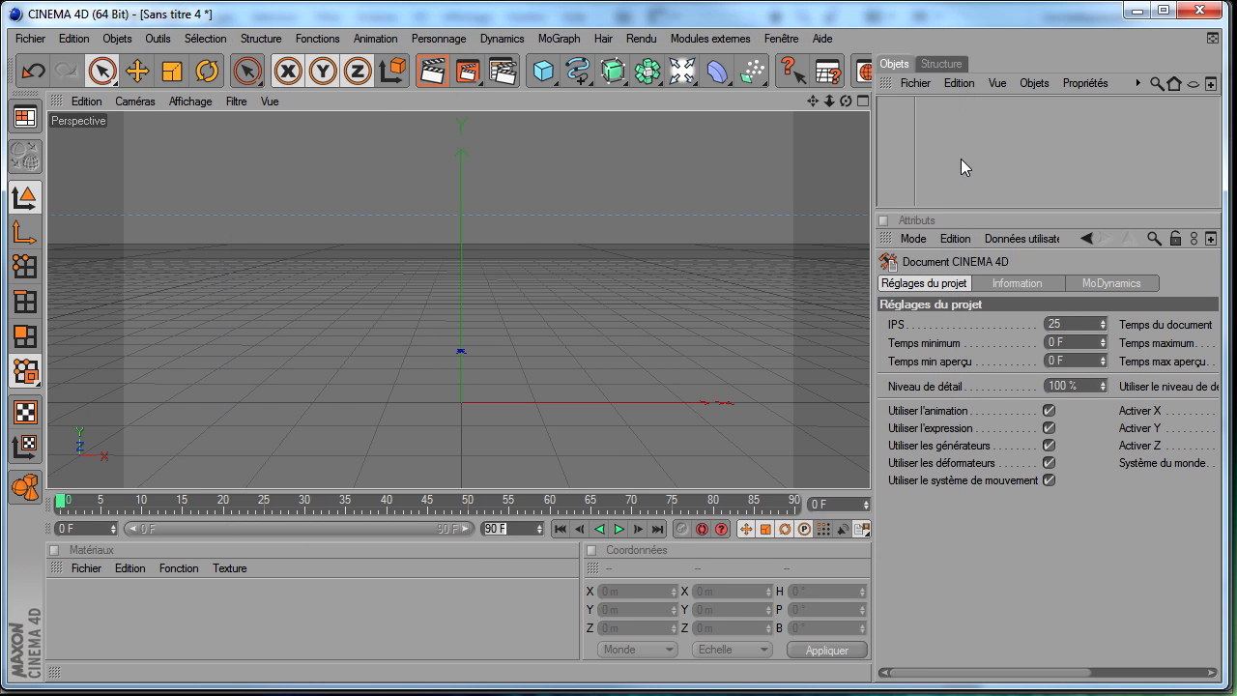
- Reopen the render settings to review the output frame range and the general settings, and close them
{"action": "left_click", "coordinate": [510, 74]}
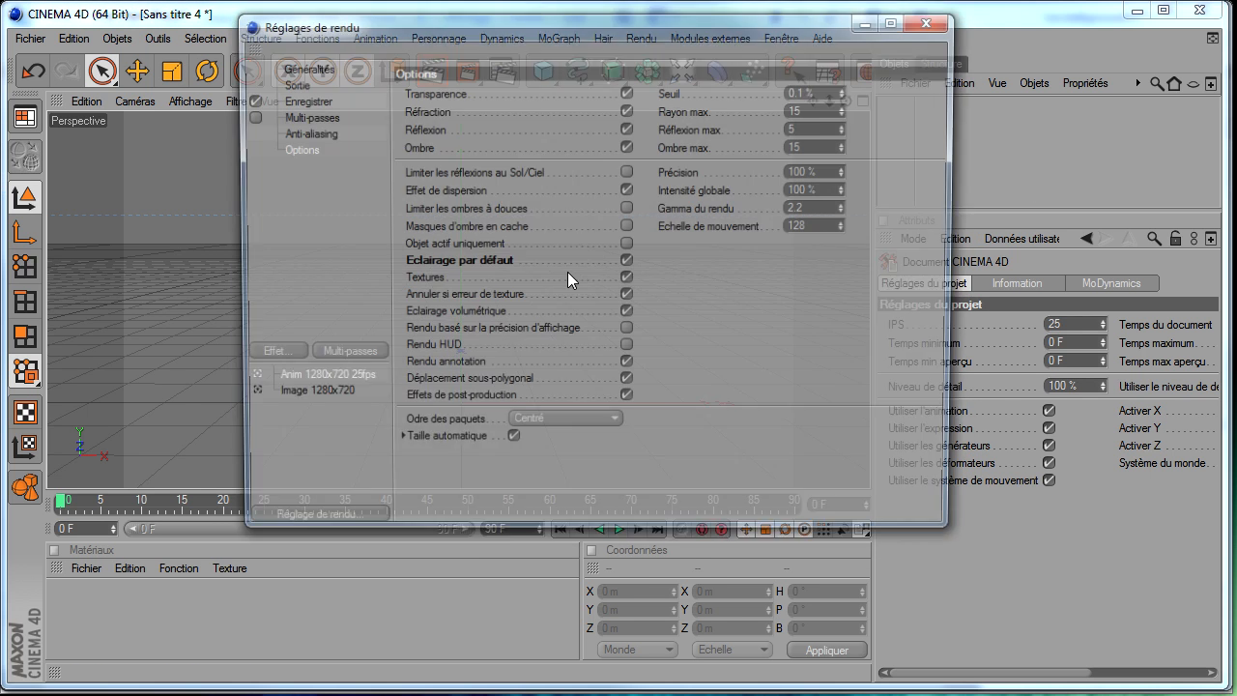
{"action": "left_click", "coordinate": [300, 85]}
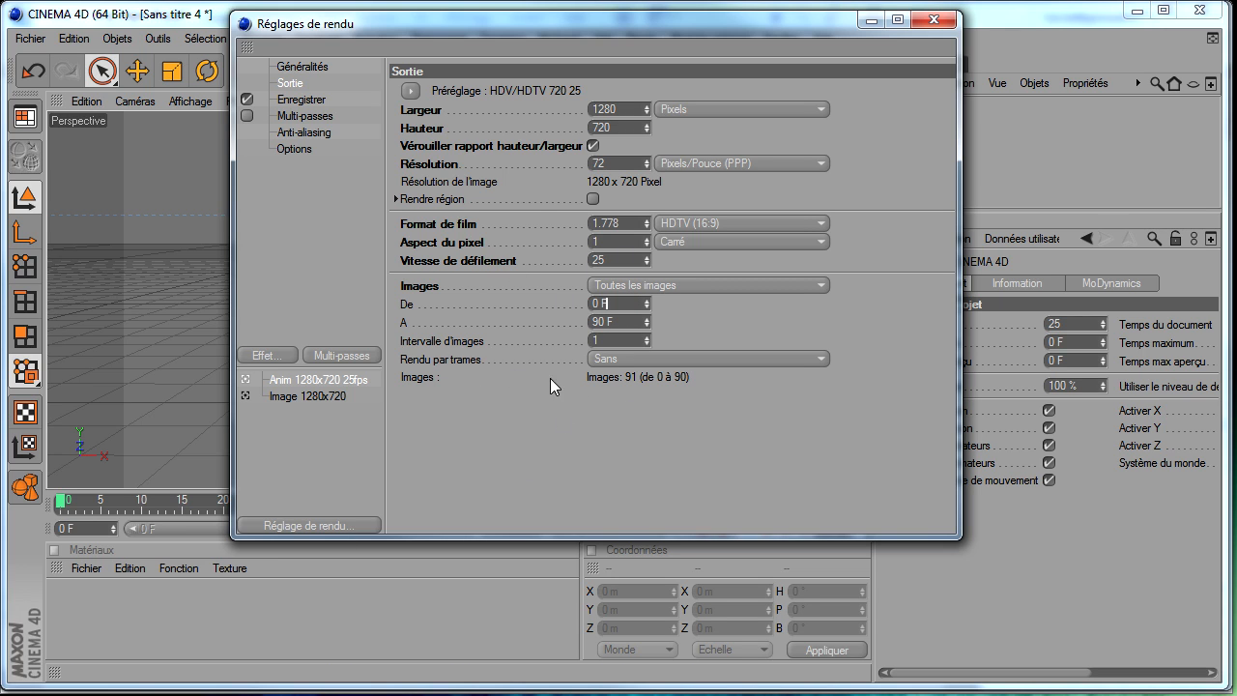
{"action": "left_click", "coordinate": [614, 302]}
{"action": "left_click", "coordinate": [694, 318]}
{"action": "left_click", "coordinate": [303, 67]}
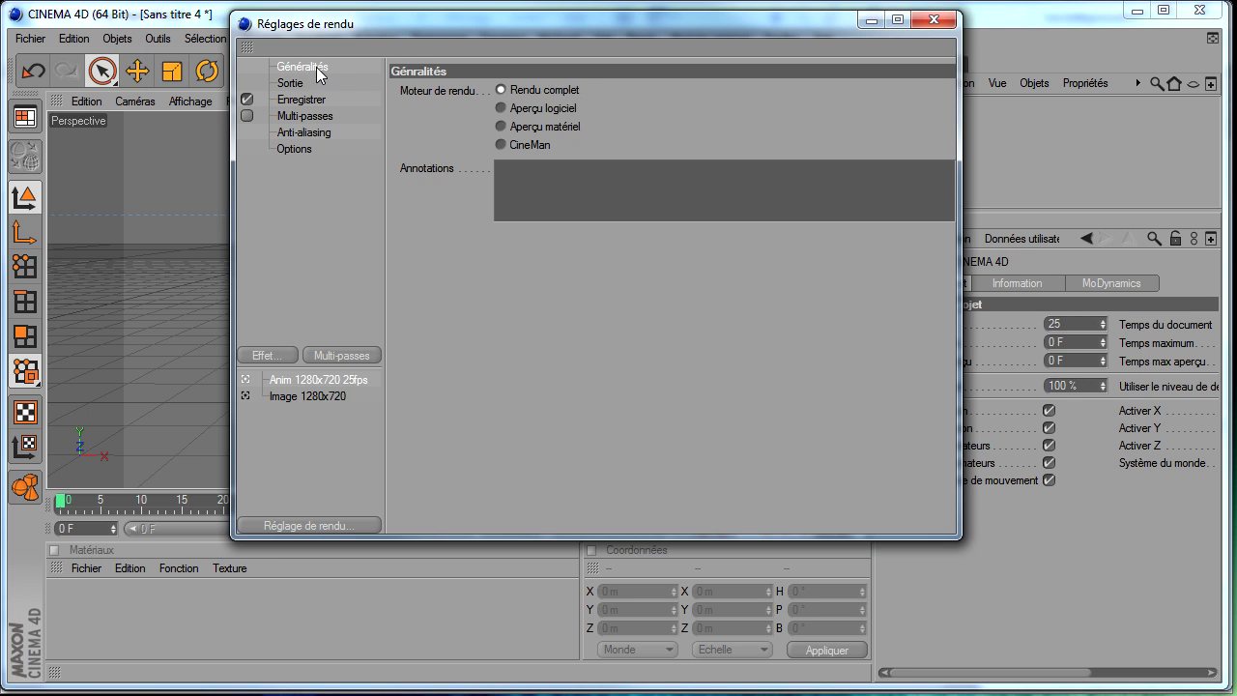
{"action": "left_click", "coordinate": [932, 21]}
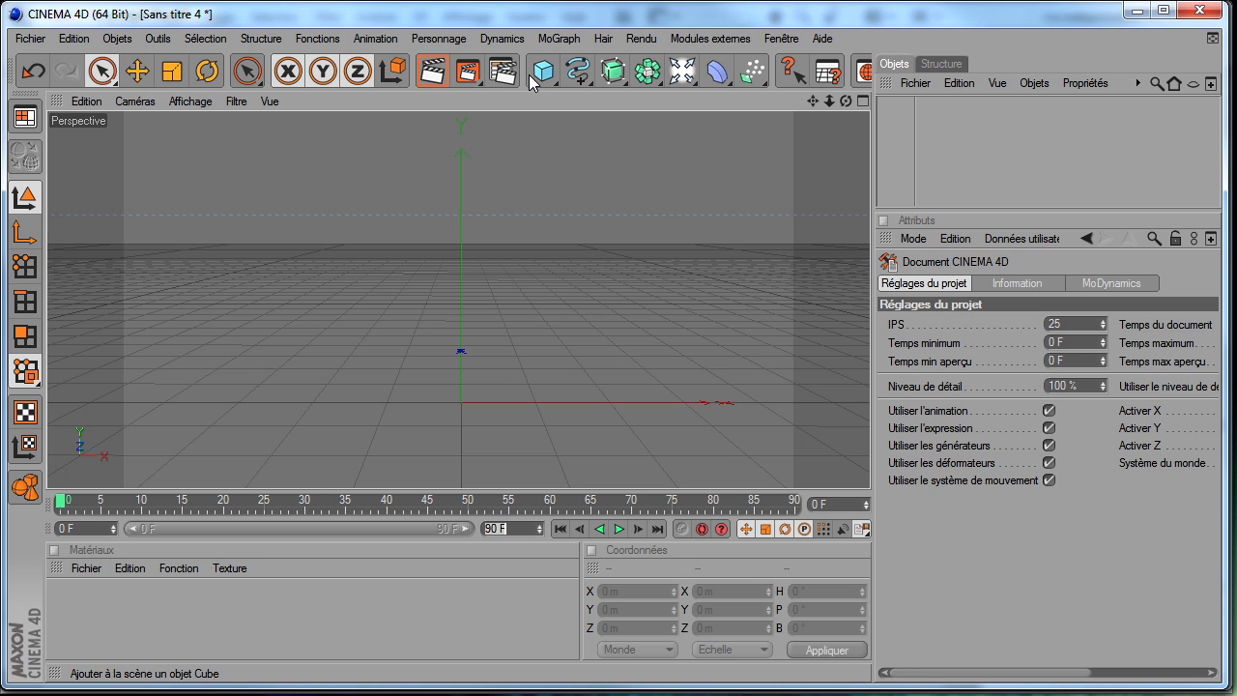
- Add a MoGraph text object to the scene and check its text alignment choices
{"action": "left_click", "coordinate": [556, 40]}
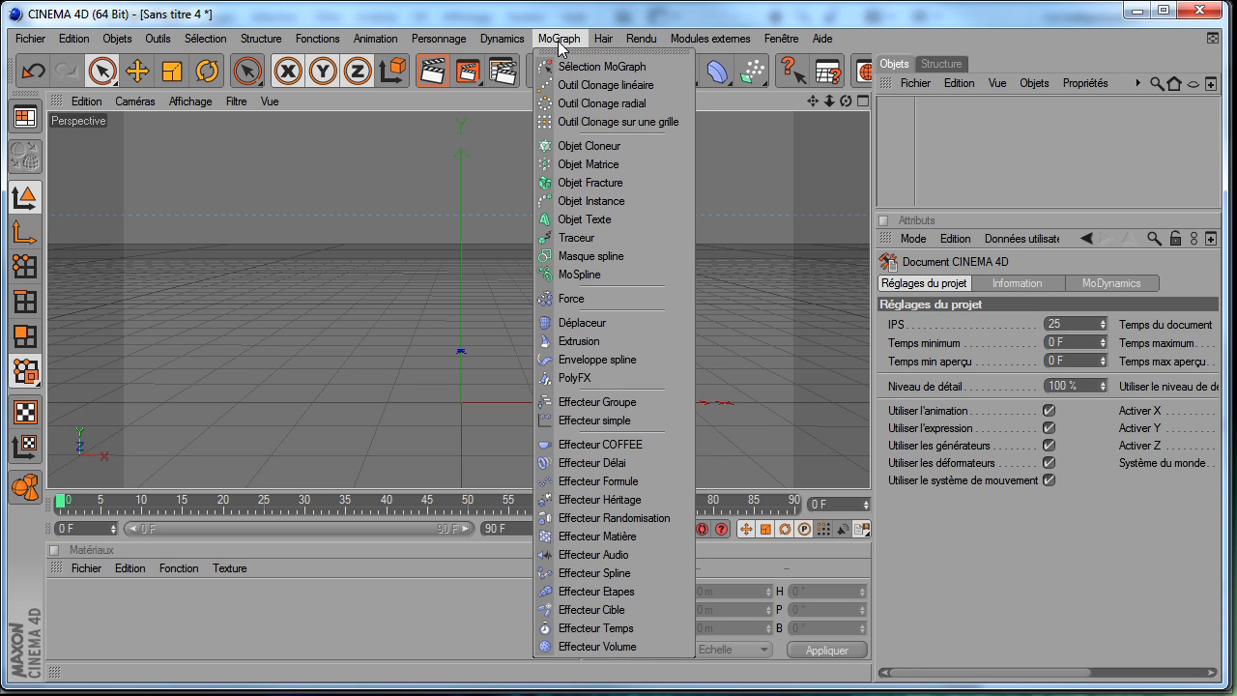
{"action": "left_click", "coordinate": [577, 223]}
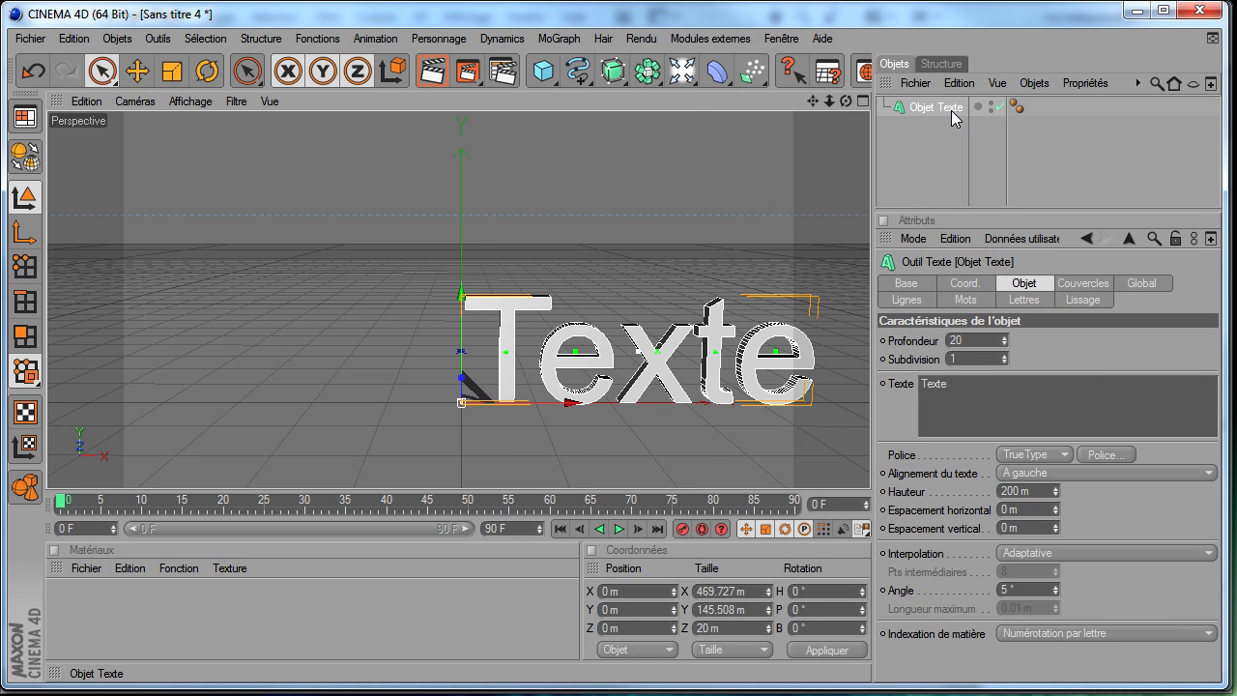
{"action": "left_click_drag", "start_coordinate": [829, 101], "coordinate": [870, 488]}
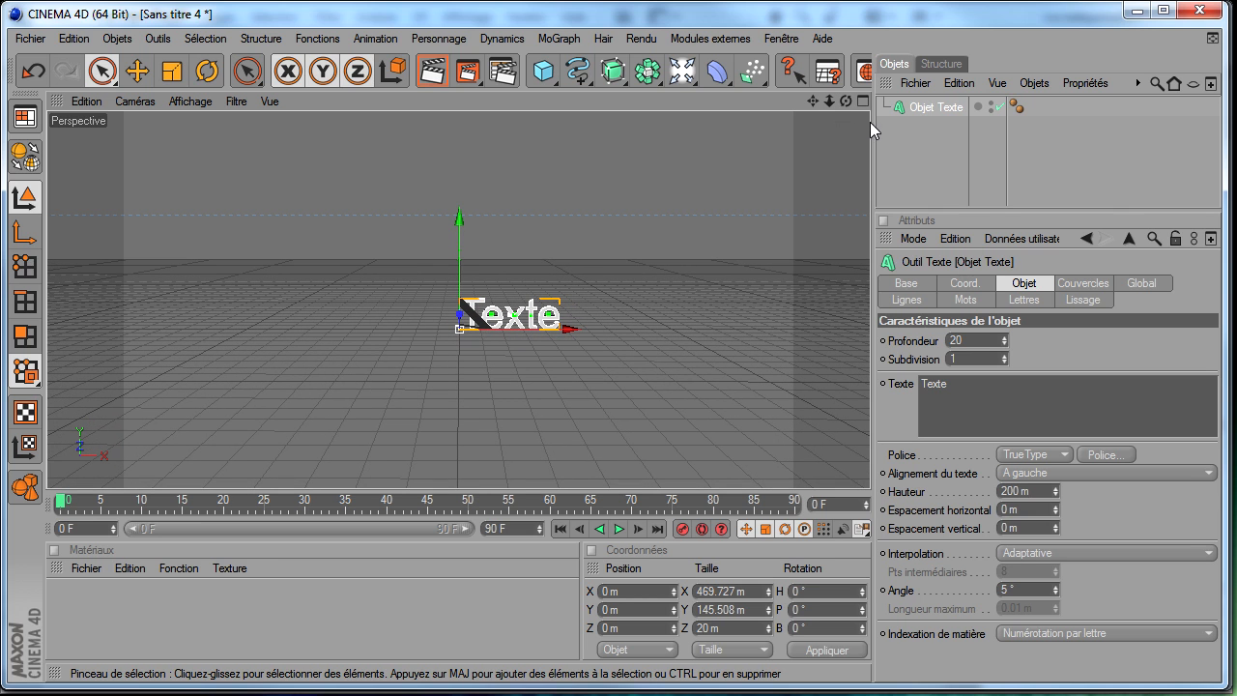
{"action": "left_click", "coordinate": [1085, 474]}
{"action": "left_click", "coordinate": [1085, 474]}
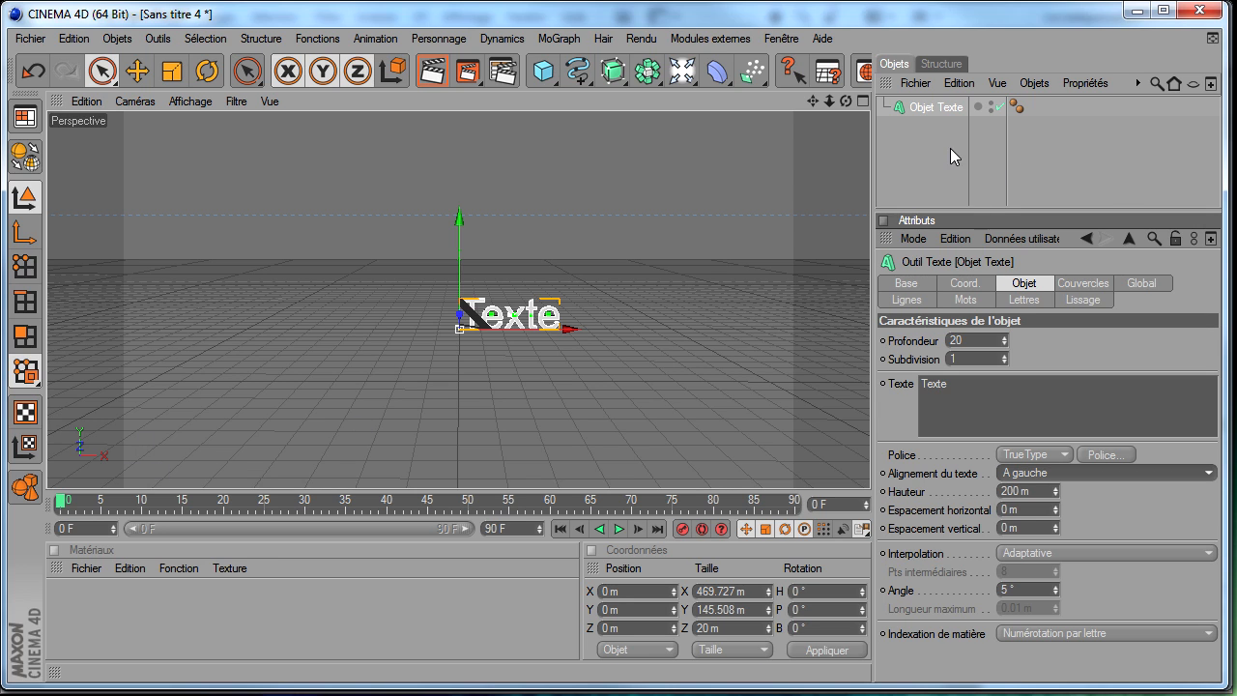
- Set the text object's font to AvantGarde LT Medium in the Gras style and its height to 100 m
{"action": "left_click", "coordinate": [984, 337]}
{"action": "left_click", "coordinate": [1103, 454]}
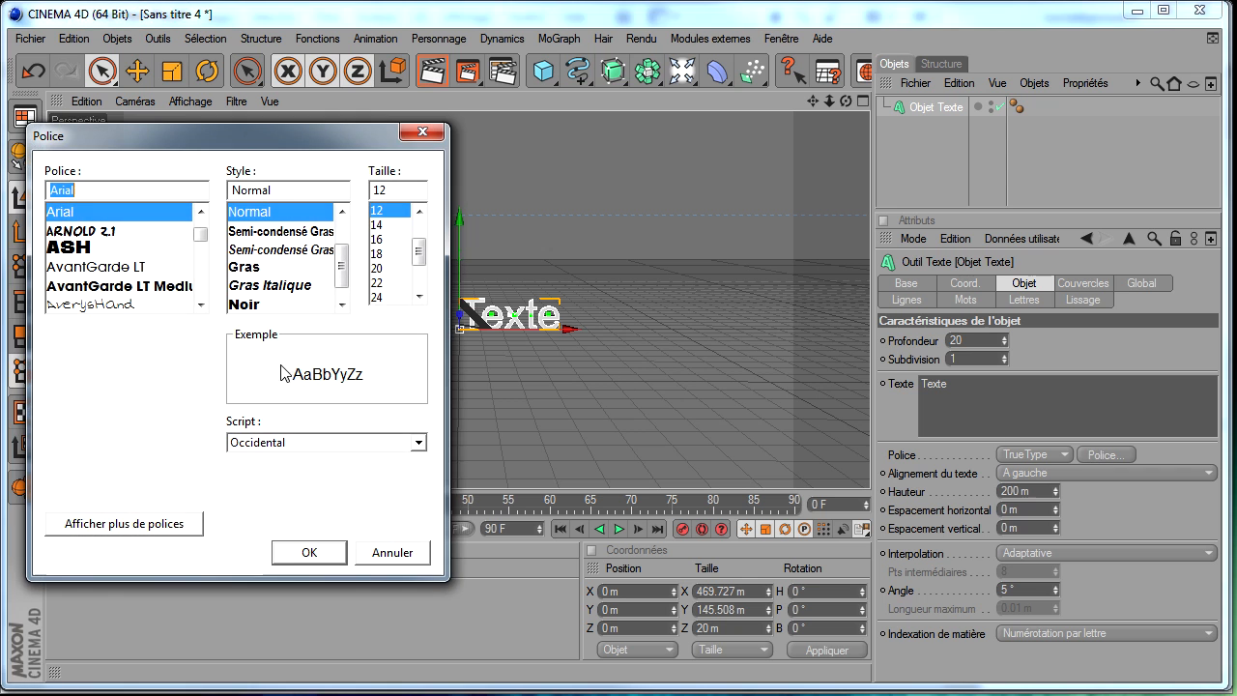
{"action": "left_click", "coordinate": [75, 287]}
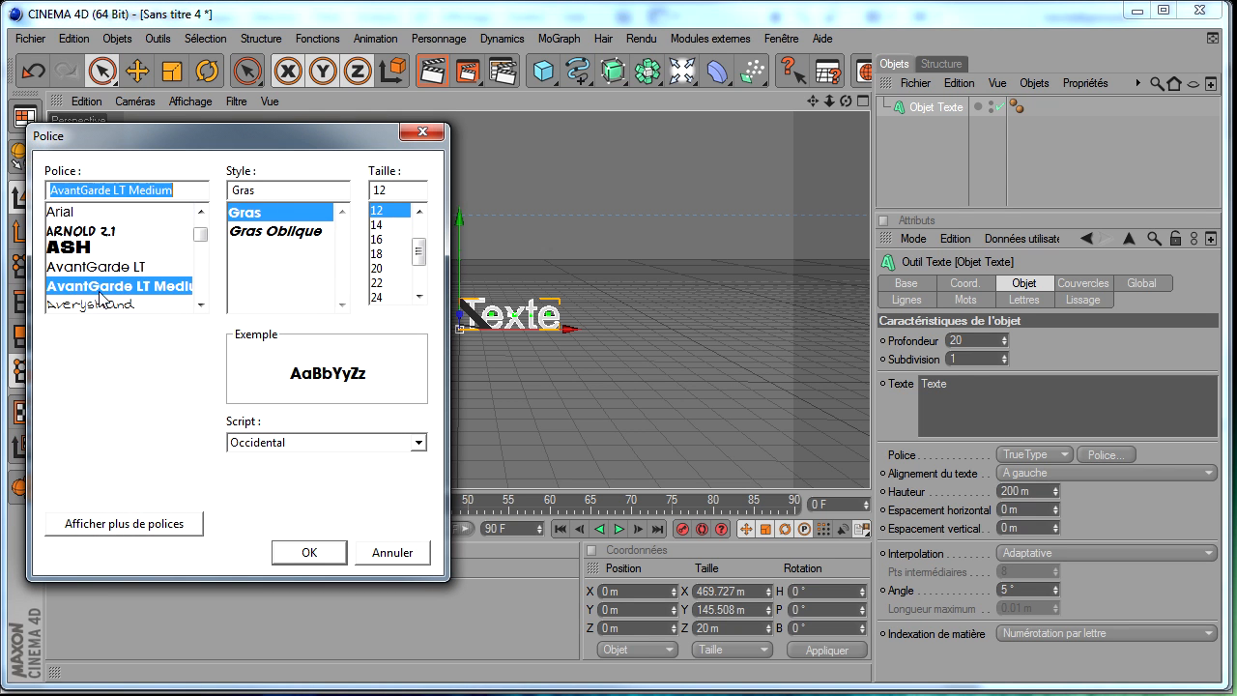
{"action": "left_click", "coordinate": [309, 552]}
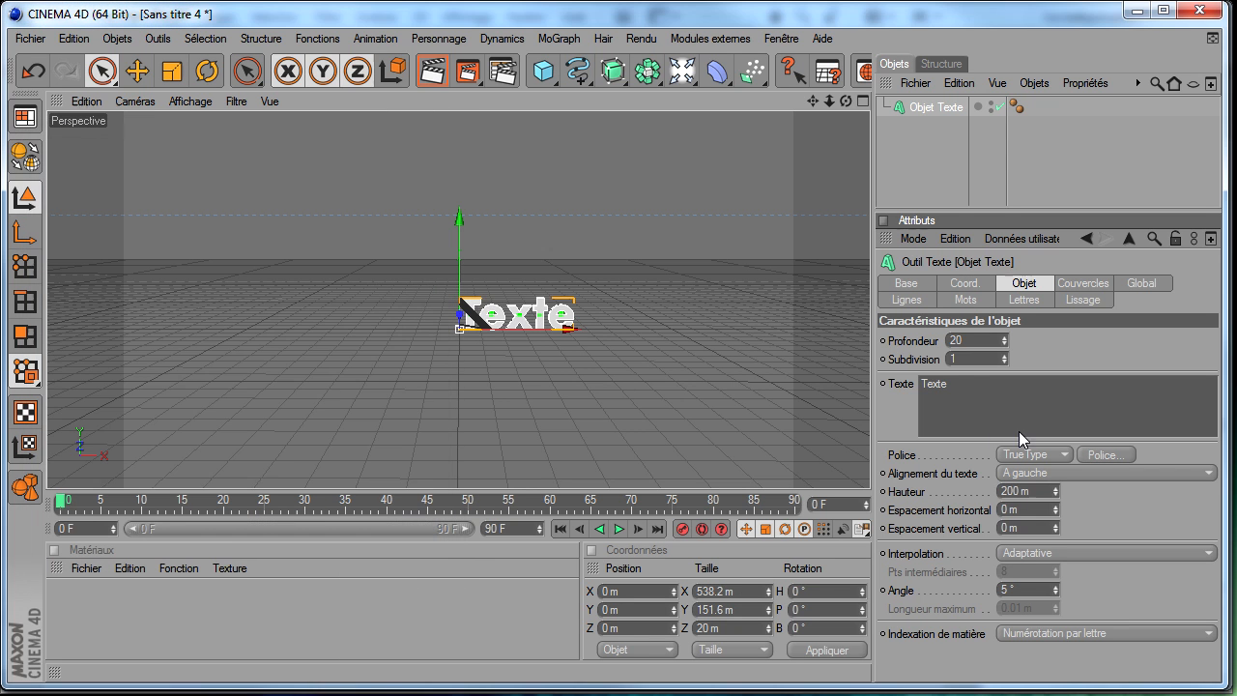
{"action": "left_click", "coordinate": [1031, 491]}
{"action": "type", "text": "100"}
{"action": "key", "text": "Return"}
- Set both the start and end caps of the text object to Couvercle et biseau
{"action": "left_click_drag", "start_coordinate": [830, 101], "coordinate": [926, 292]}
{"action": "left_click", "coordinate": [1082, 283]}
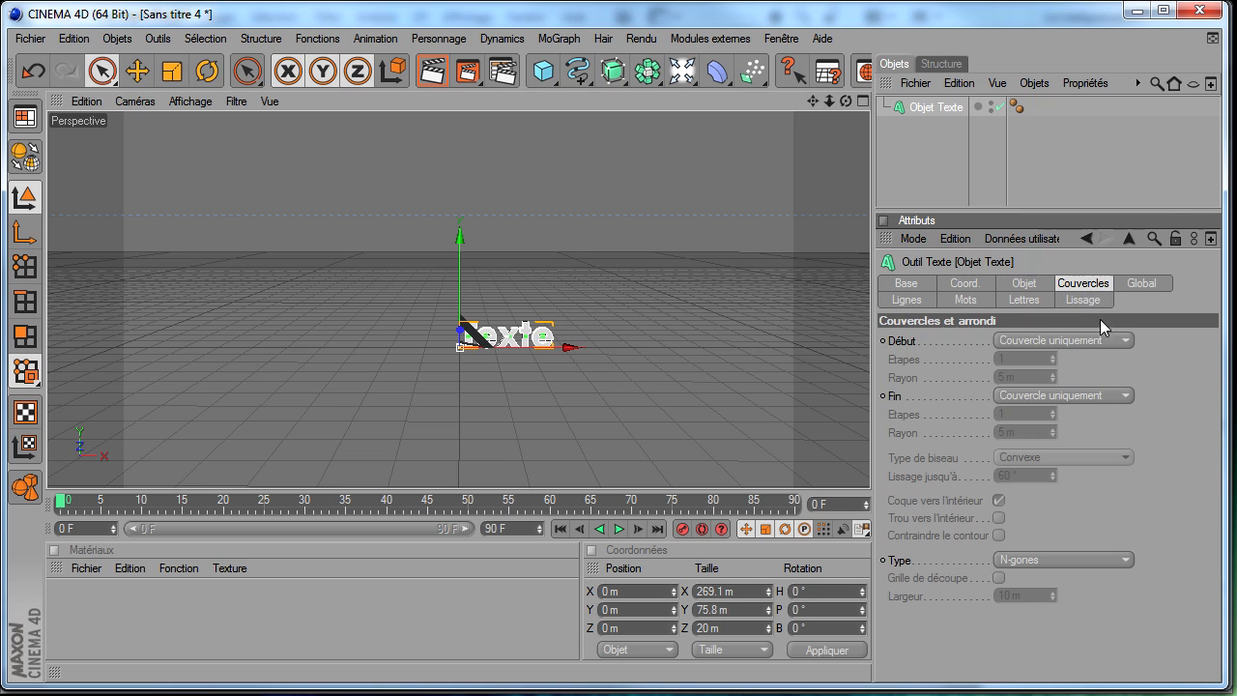
{"action": "left_click", "coordinate": [1094, 344]}
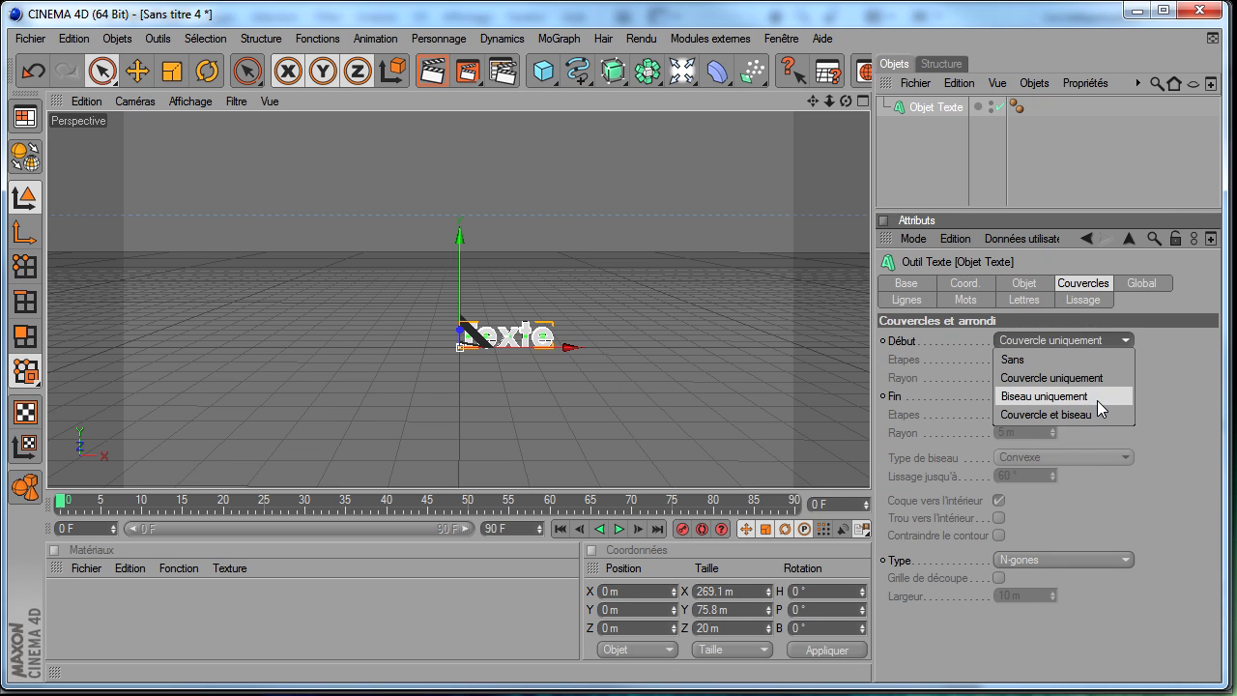
{"action": "left_click", "coordinate": [1090, 411]}
{"action": "left_click", "coordinate": [1105, 399]}
{"action": "left_click", "coordinate": [1088, 460]}
- Give the start and end bevels 3 steps and a 1 m radius, and enable Contraindre le contour
{"action": "left_click", "coordinate": [1030, 359]}
{"action": "type", "text": "3"}
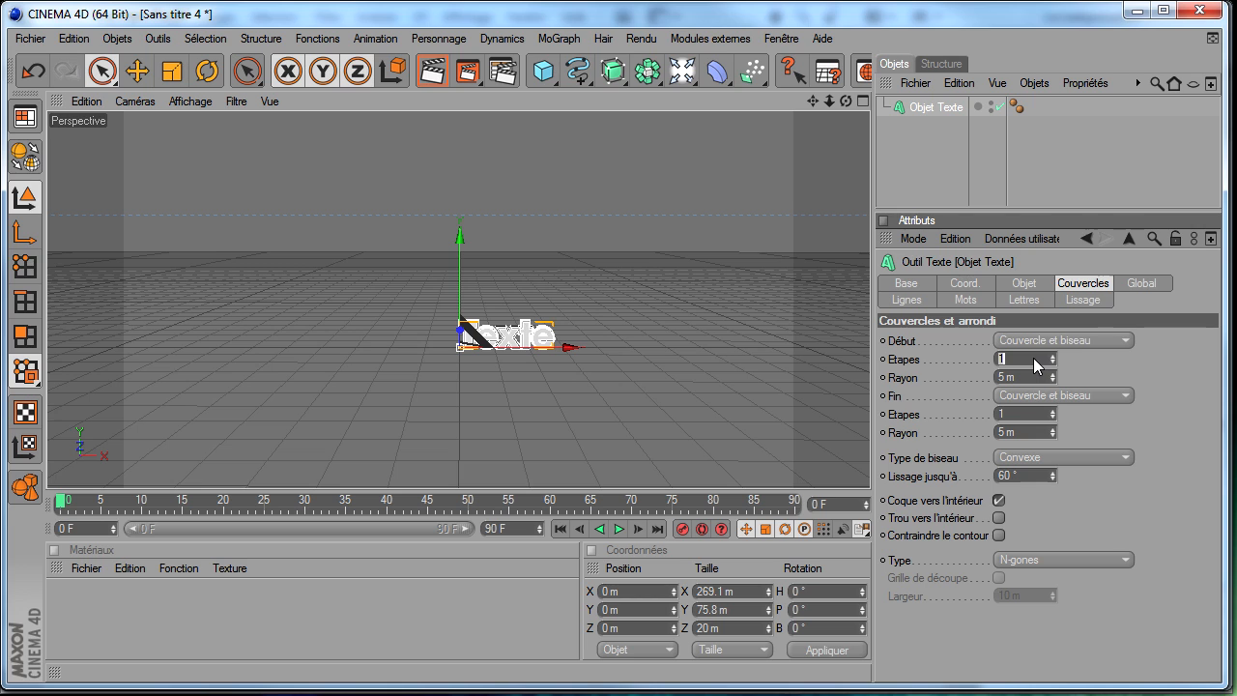
{"action": "left_click", "coordinate": [1036, 375]}
{"action": "type", "text": "1"}
{"action": "left_click", "coordinate": [1036, 413]}
{"action": "type", "text": "3"}
{"action": "left_click", "coordinate": [1034, 431]}
{"action": "type", "text": "1"}
{"action": "key", "text": "Return"}
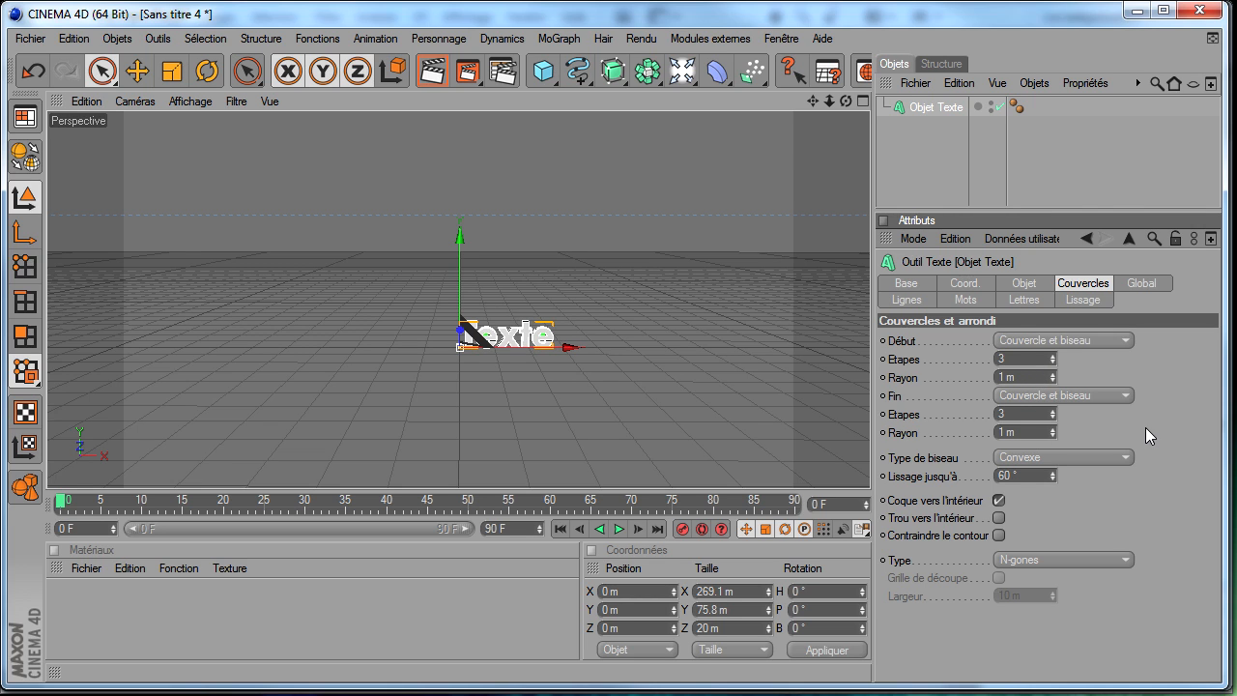
{"action": "left_click", "coordinate": [998, 536]}
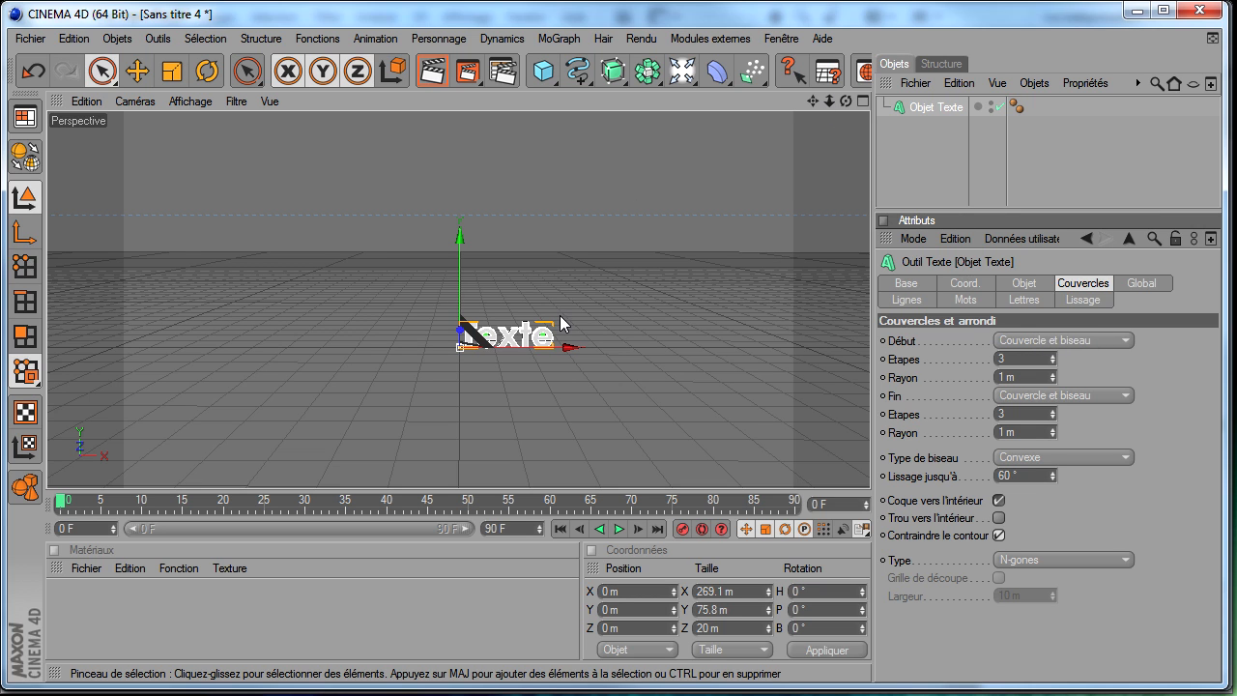
- Move the text along the X axis to about -914 m and frame it in the lower left corner of the shot
{"action": "left_click_drag", "start_coordinate": [560, 345], "coordinate": [258, 346]}
{"action": "left_click_drag", "start_coordinate": [813, 101], "coordinate": [815, 214]}
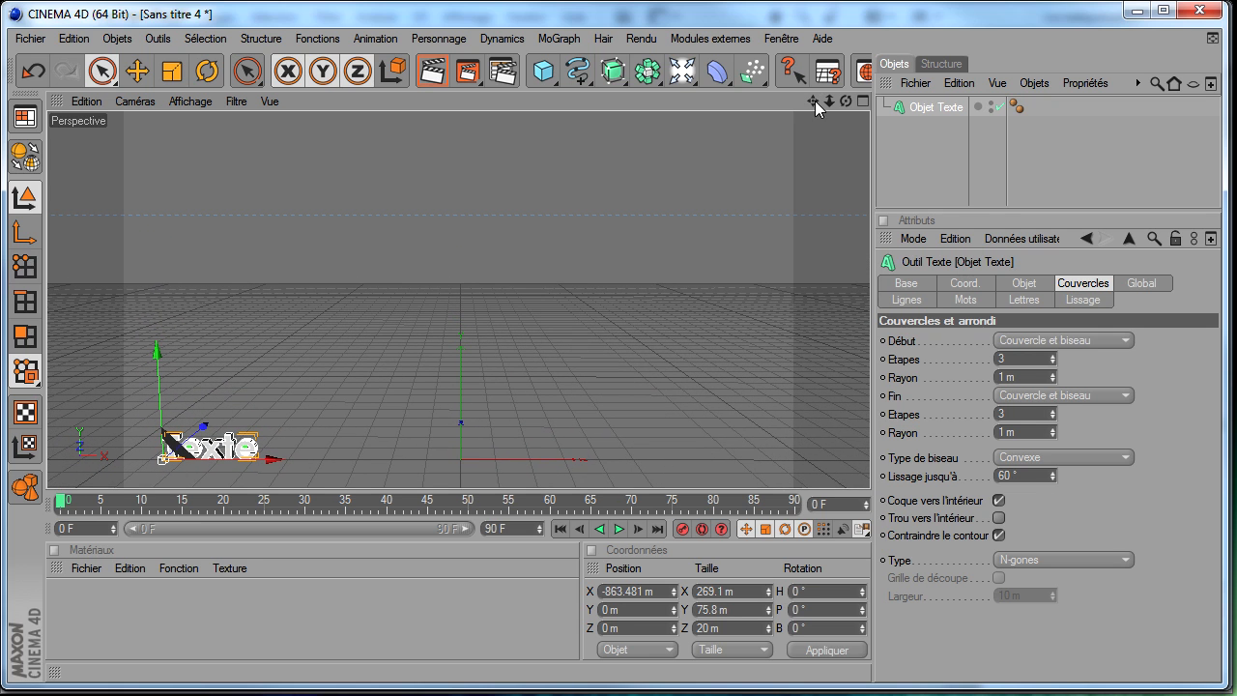
{"action": "left_click_drag", "start_coordinate": [269, 458], "coordinate": [252, 458]}
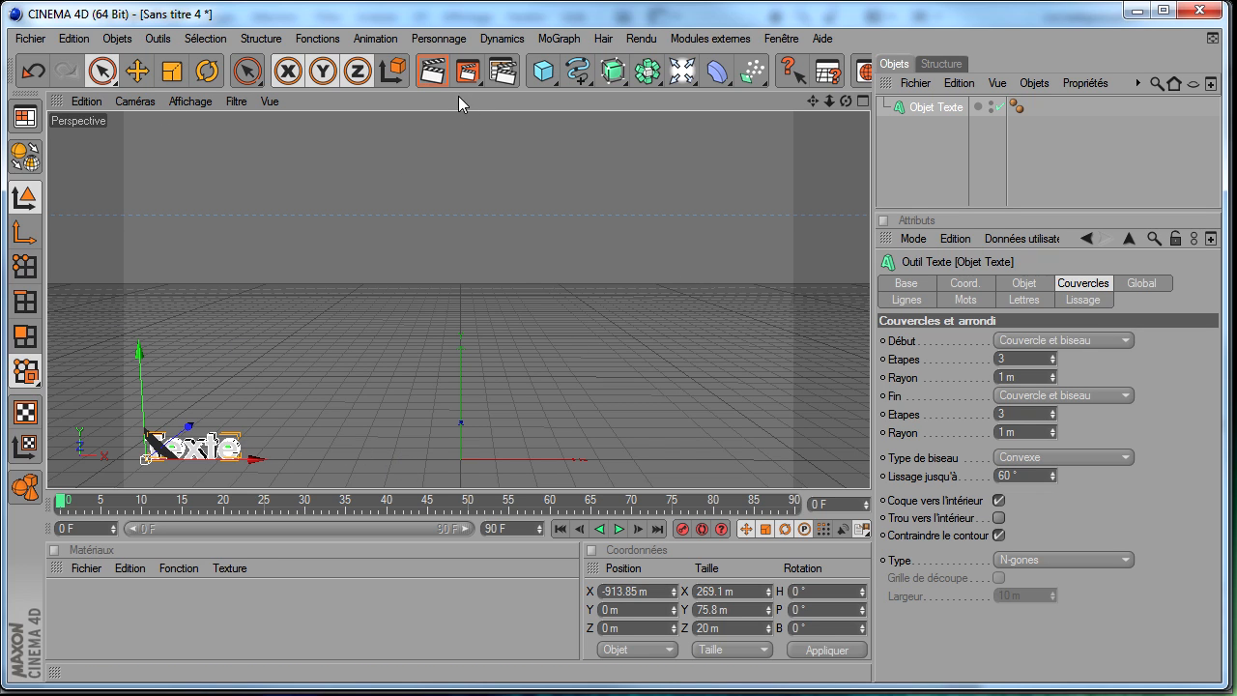
- Render the perspective view to preview the text, and return to the editor view with the text object selected
{"action": "left_click", "coordinate": [434, 72]}
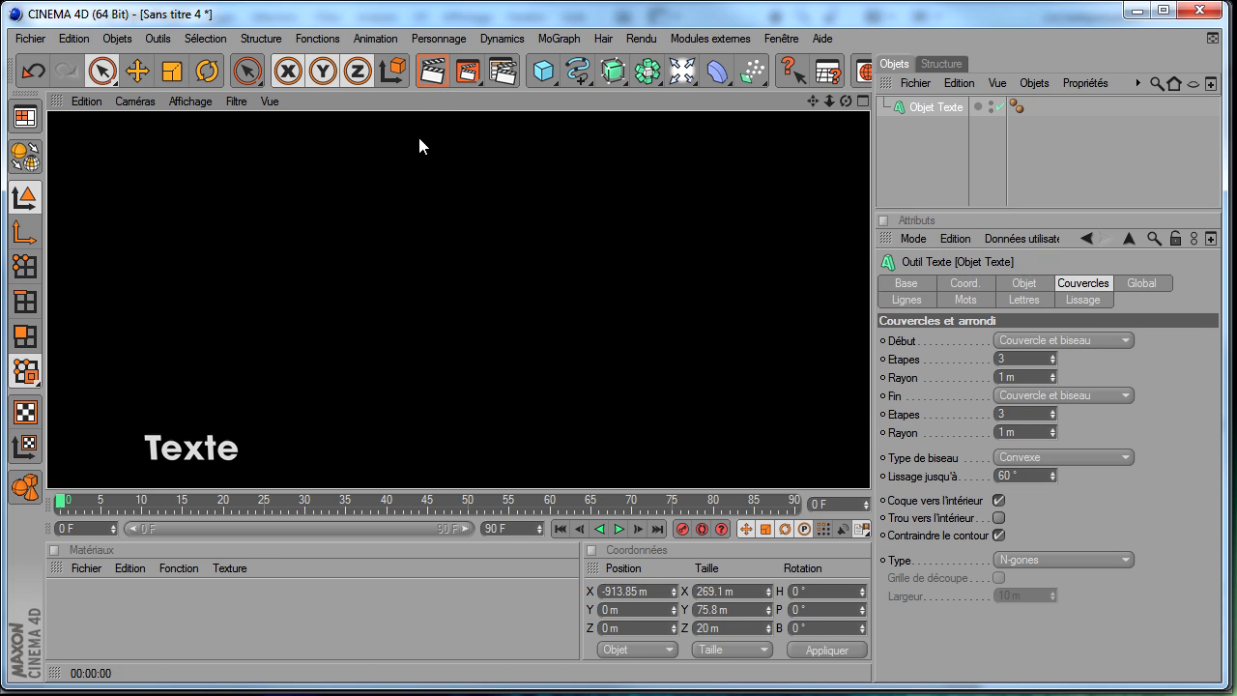
{"action": "left_click", "coordinate": [920, 144]}
{"action": "left_click", "coordinate": [929, 109]}
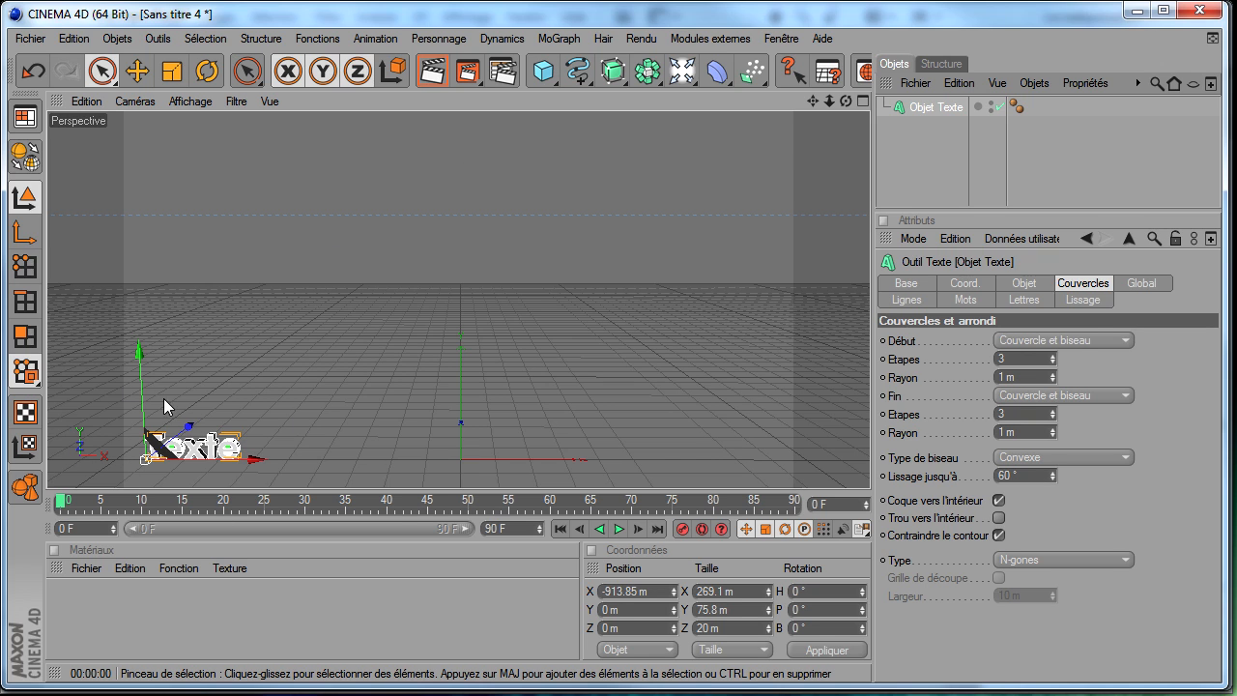
- Add a camera matching the current framing, and compare its view with the free editor view
{"action": "left_click_drag", "start_coordinate": [681, 71], "coordinate": [1030, 128]}
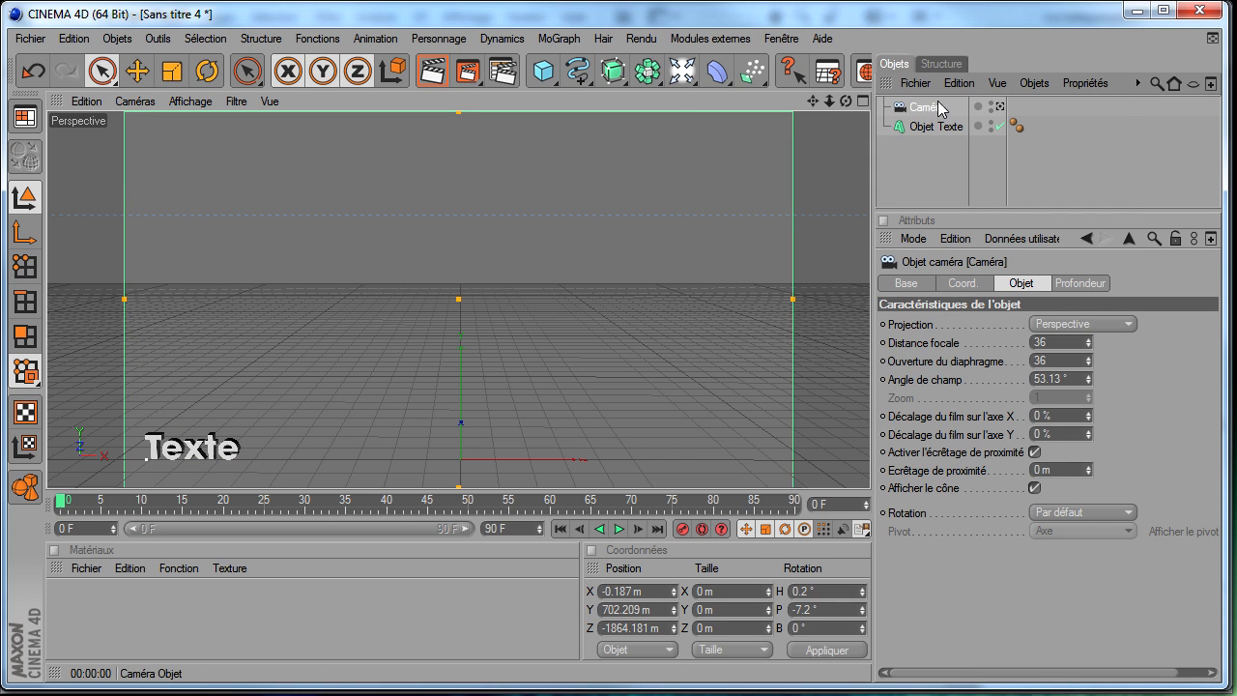
{"action": "left_click_drag", "start_coordinate": [828, 105], "coordinate": [685, 140]}
{"action": "left_click_drag", "start_coordinate": [871, 489], "coordinate": [814, 108]}
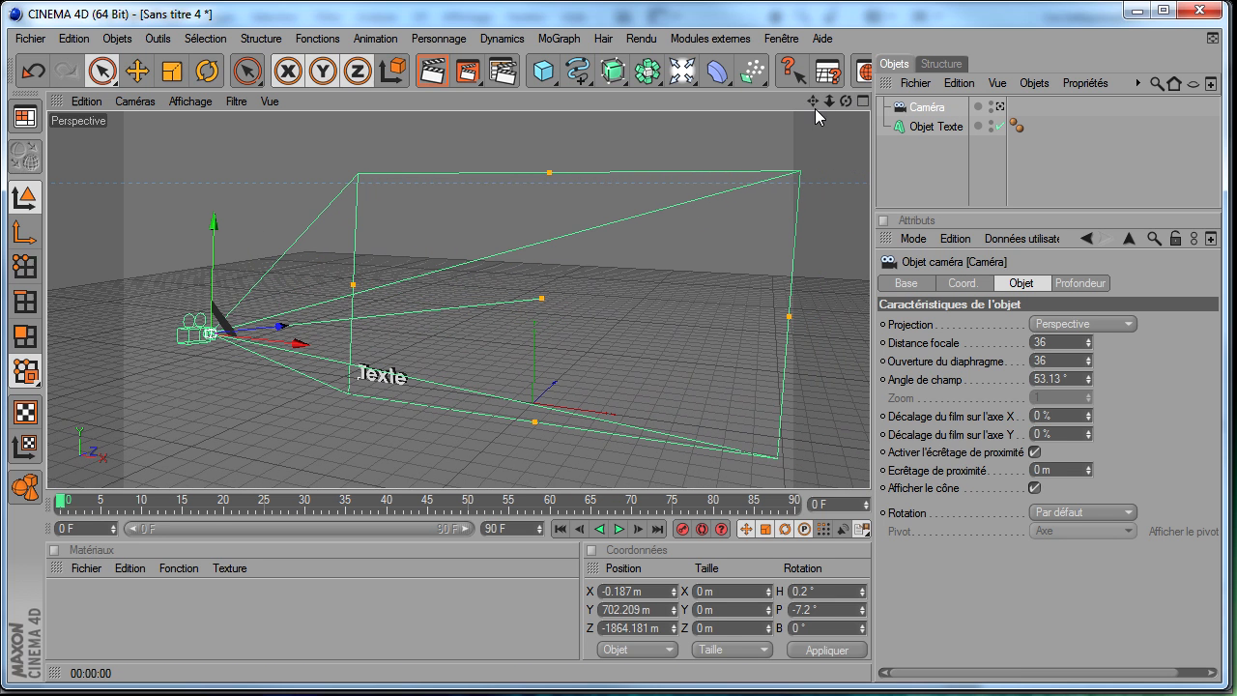
{"action": "left_click", "coordinate": [999, 107]}
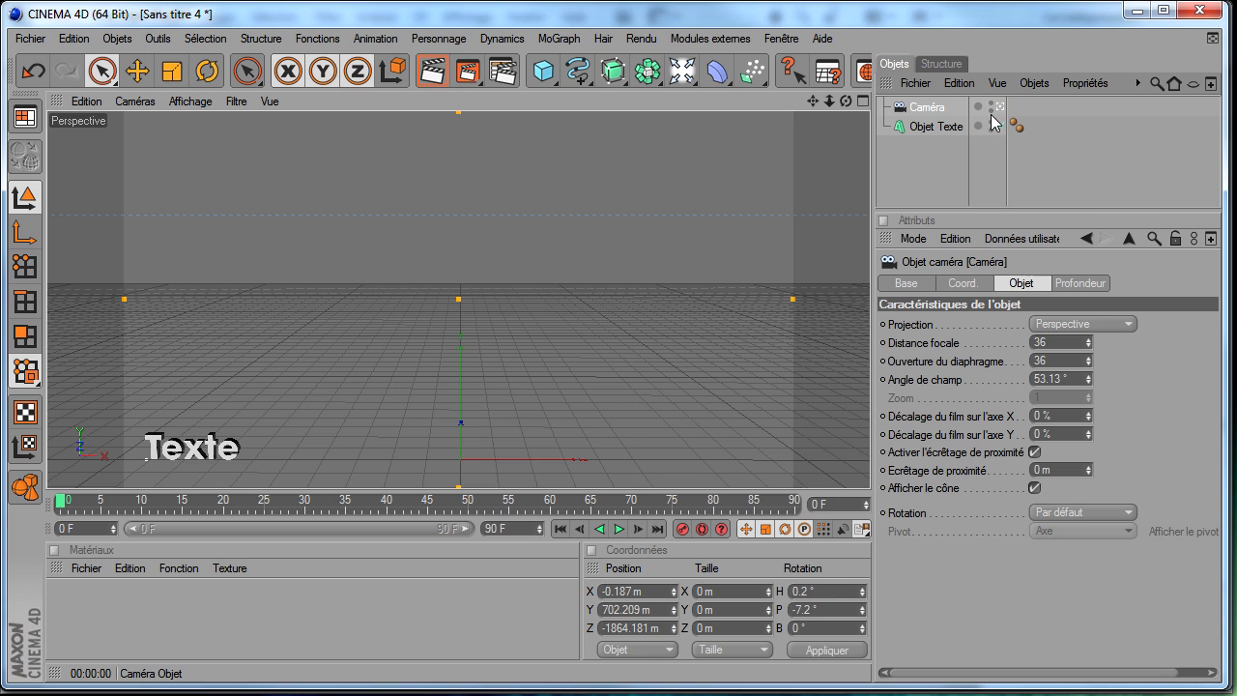
{"action": "left_click", "coordinate": [1001, 106]}
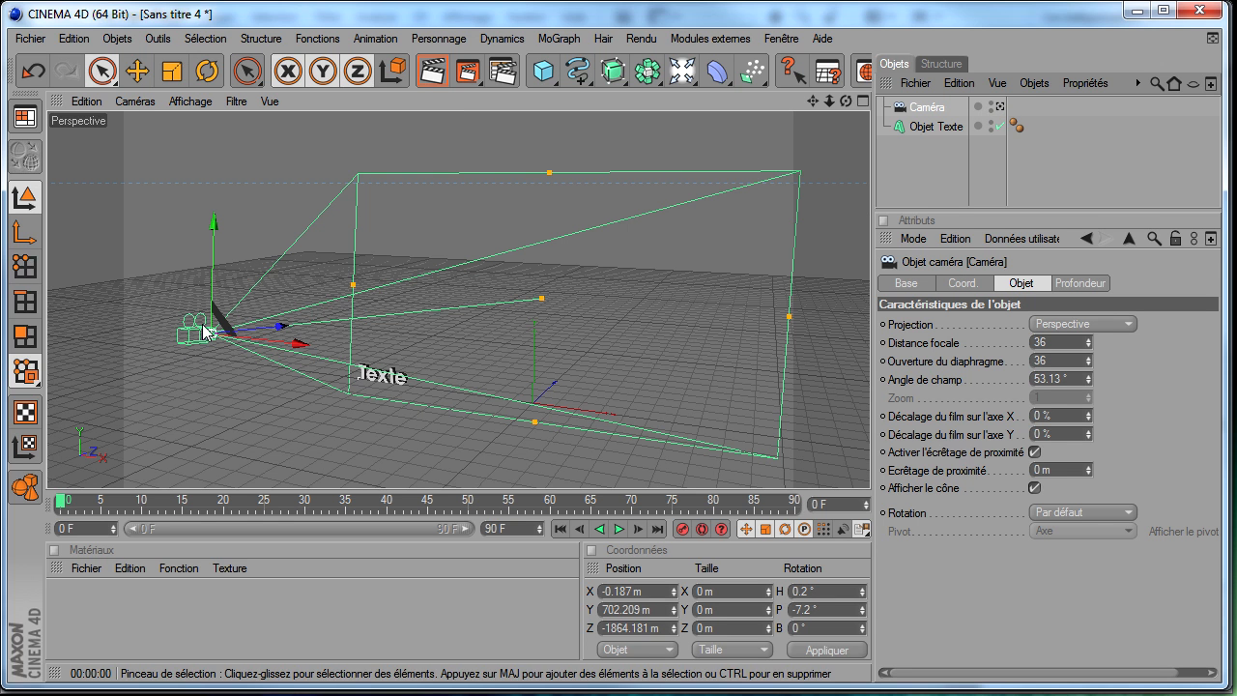
- Add a Protection tag to the camera to lock its framing, and check the camera view against the editor view
{"action": "right_click", "coordinate": [901, 104]}
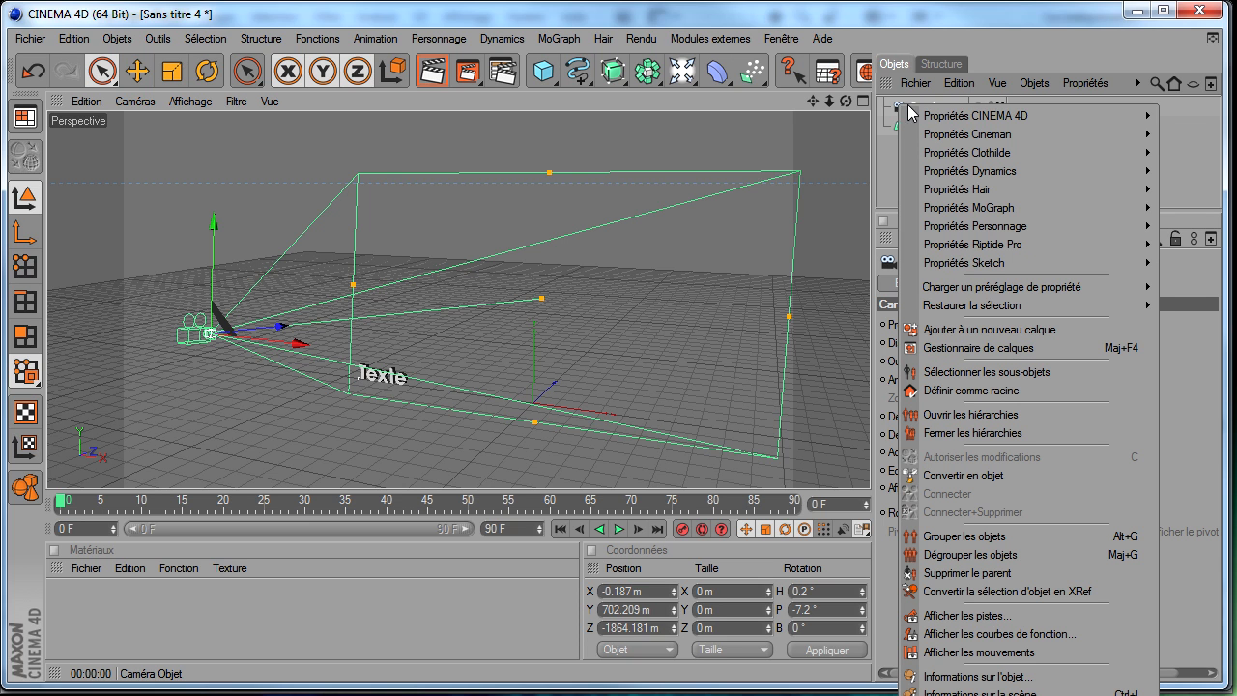
{"action": "mouse_move", "coordinate": [913, 115]}
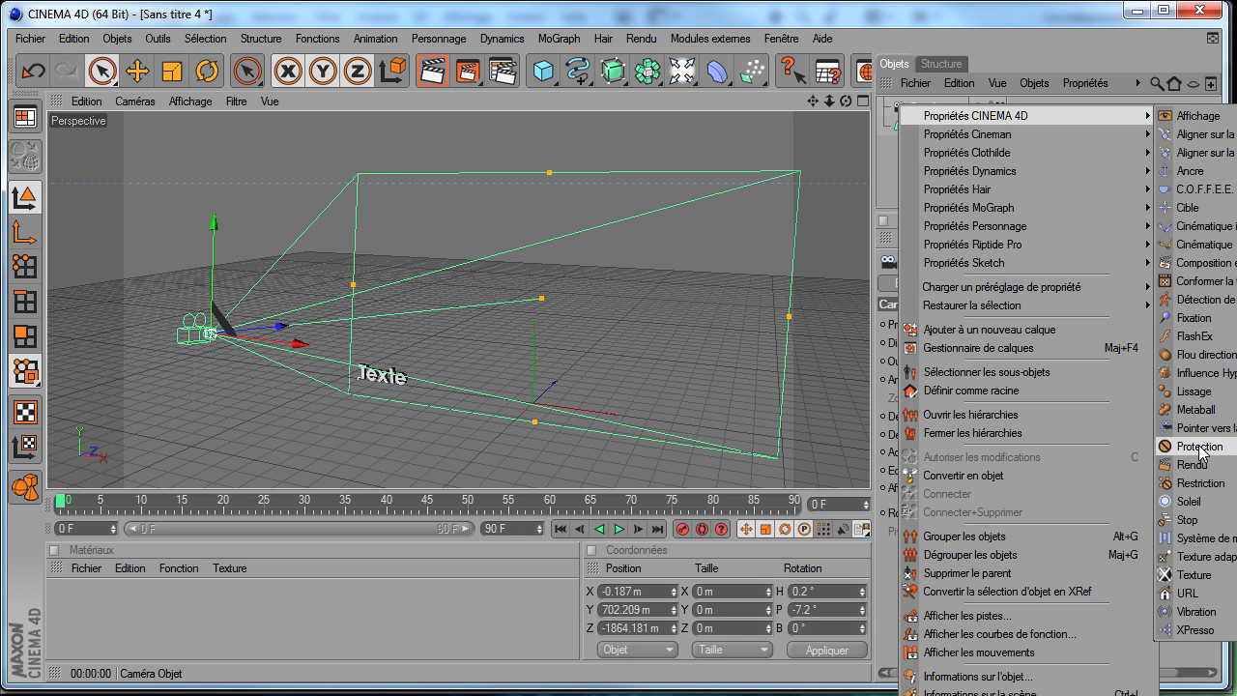
{"action": "left_click", "coordinate": [1178, 448]}
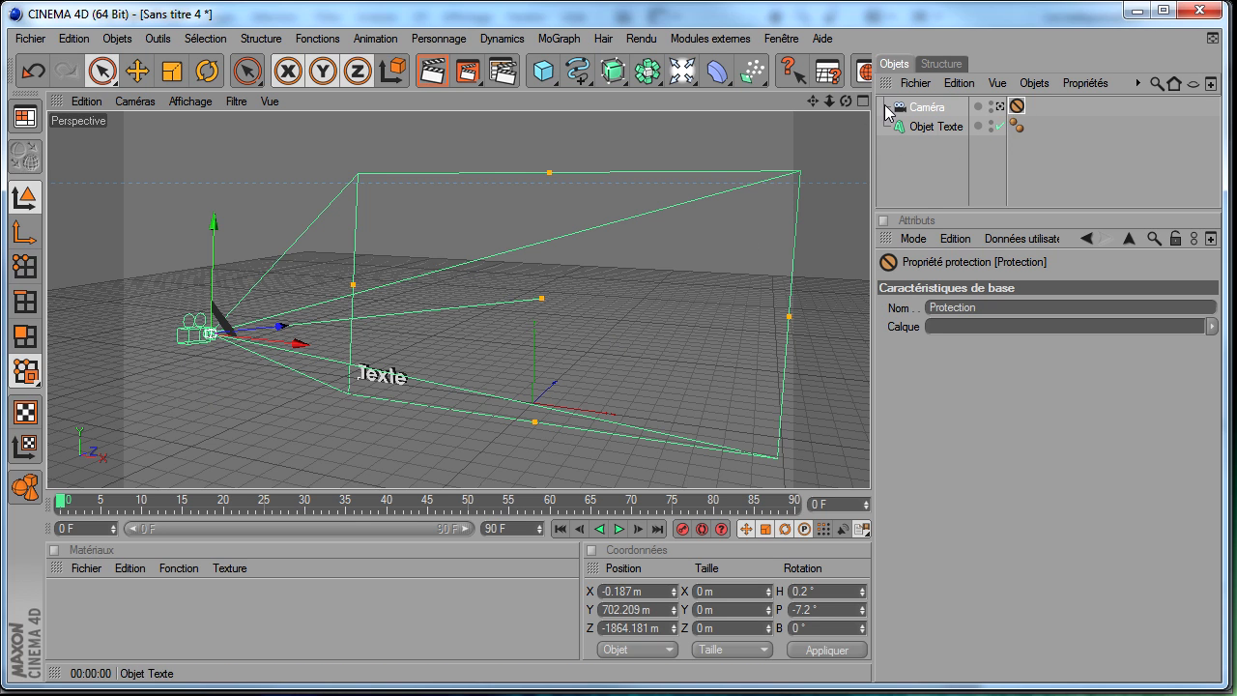
{"action": "left_click", "coordinate": [1001, 107]}
{"action": "left_click", "coordinate": [1001, 109]}
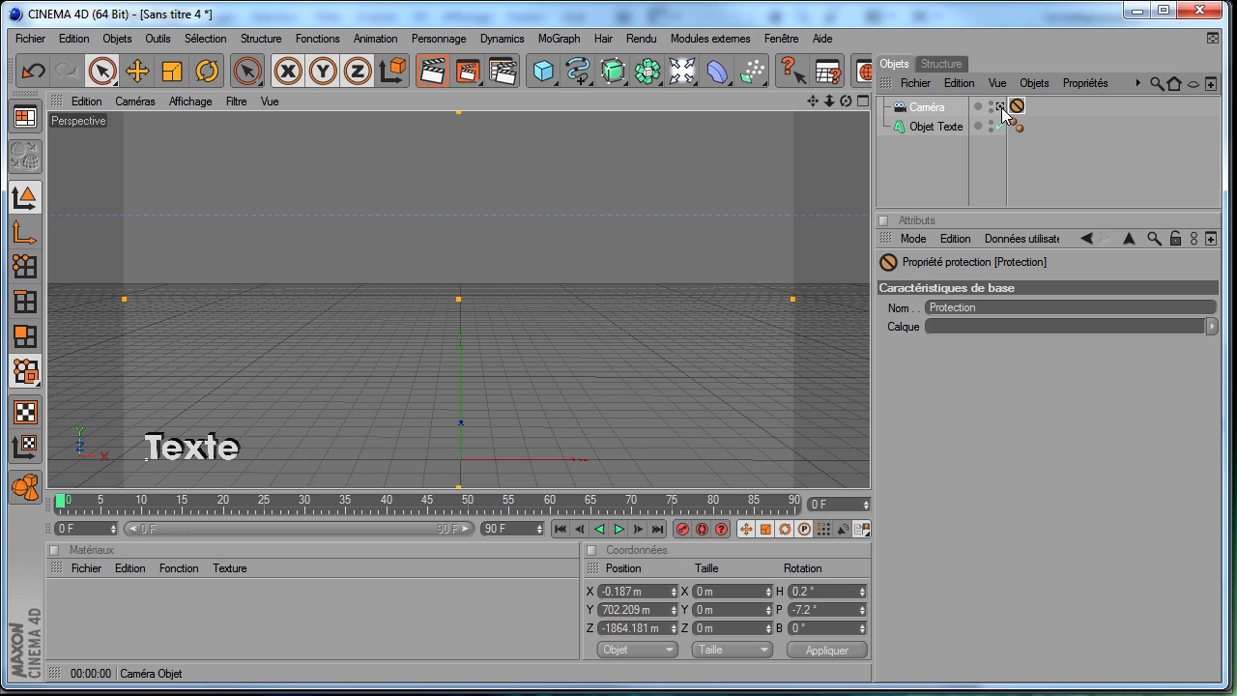
{"action": "left_click_drag", "start_coordinate": [813, 102], "coordinate": [641, 361]}
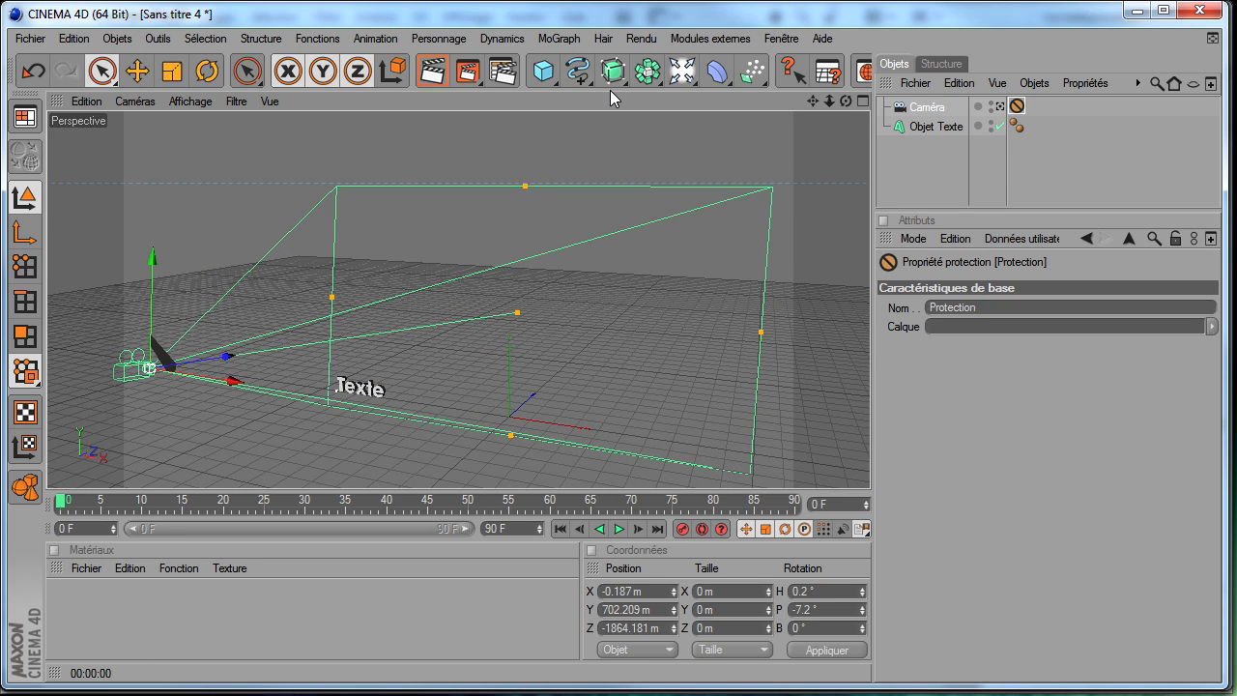
- Add a Simple effector (Effecteur simple) to the text object and rotate its heading to 90°
{"action": "left_click", "coordinate": [914, 129]}
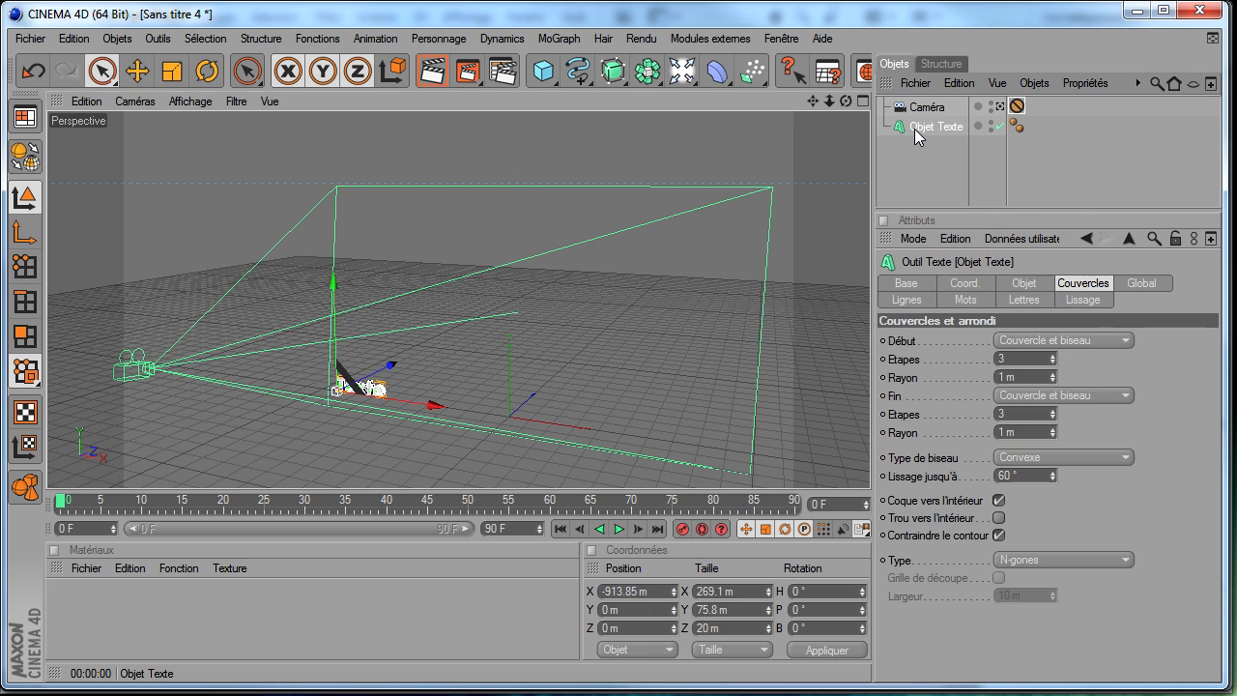
{"action": "left_click", "coordinate": [561, 39]}
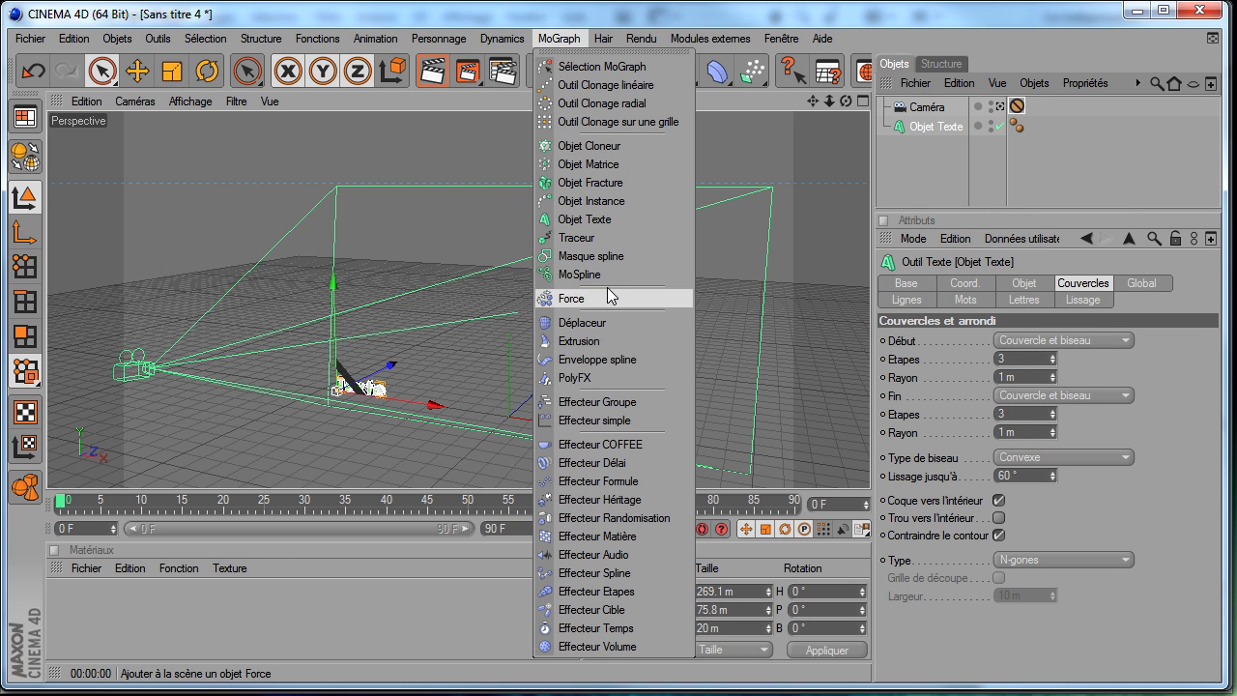
{"action": "left_click", "coordinate": [580, 421]}
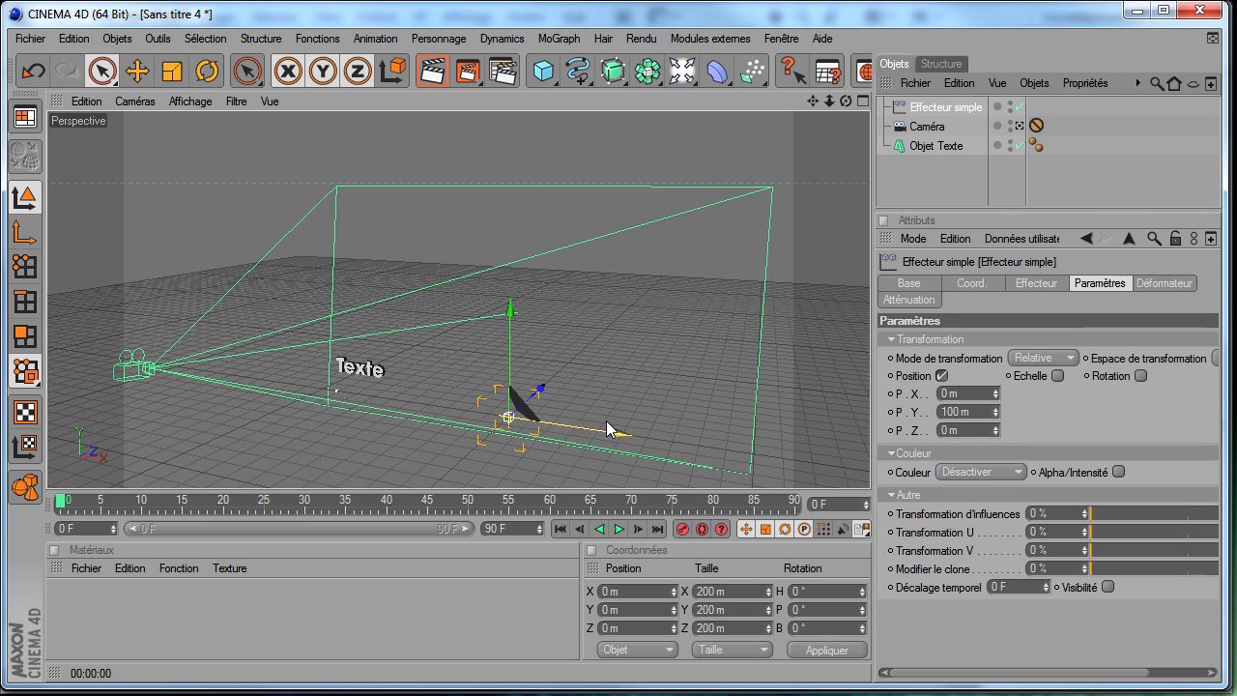
{"action": "left_click", "coordinate": [206, 71]}
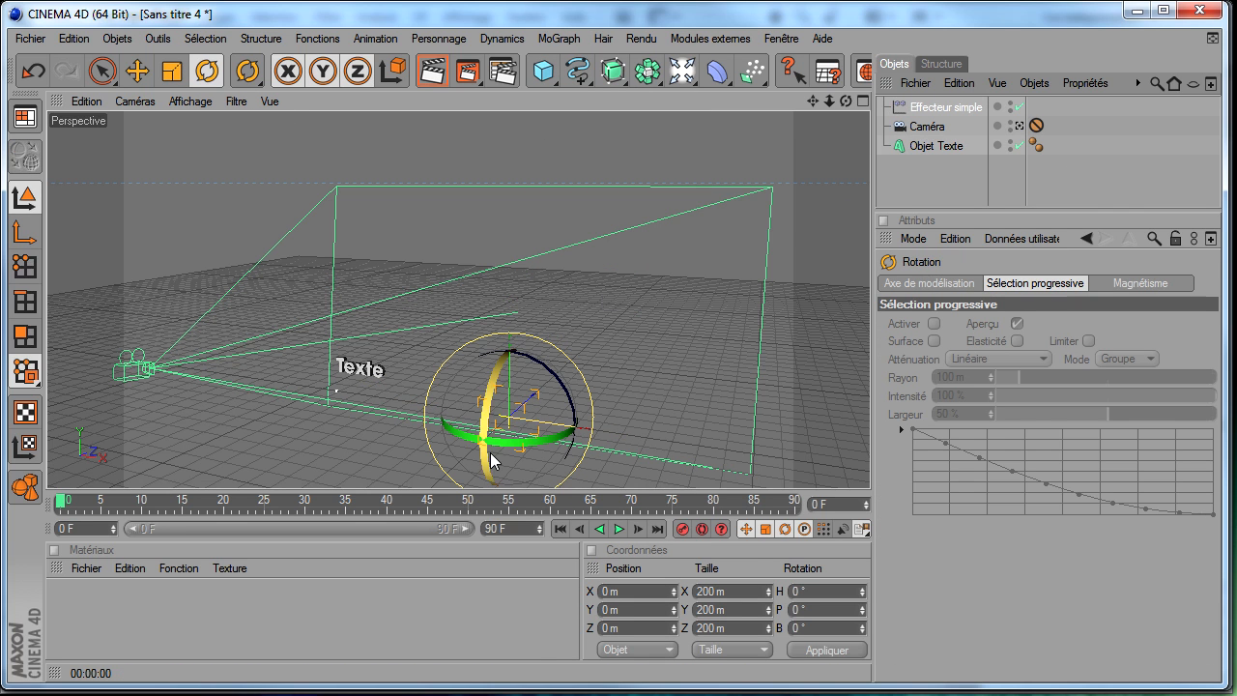
{"action": "left_click_drag", "start_coordinate": [466, 443], "coordinate": [568, 443]}
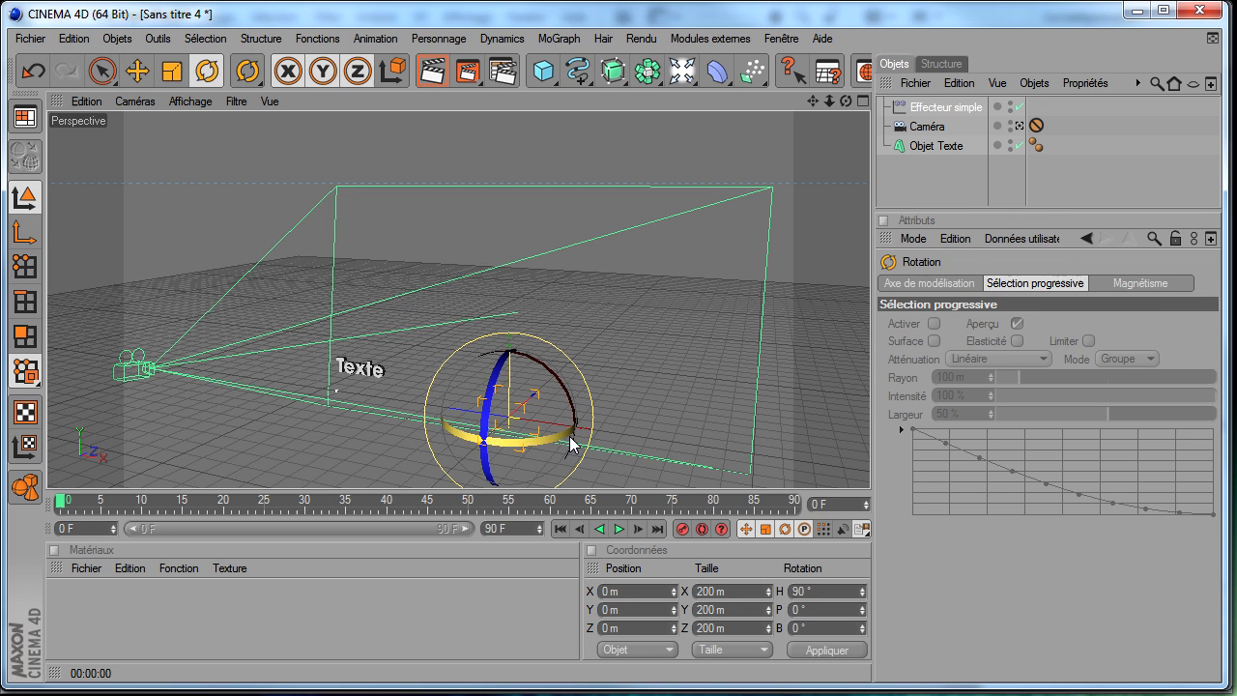
- Disable the Simple effector's position transformation, enable uniform scale and set the scale to -1
{"action": "left_click", "coordinate": [963, 116]}
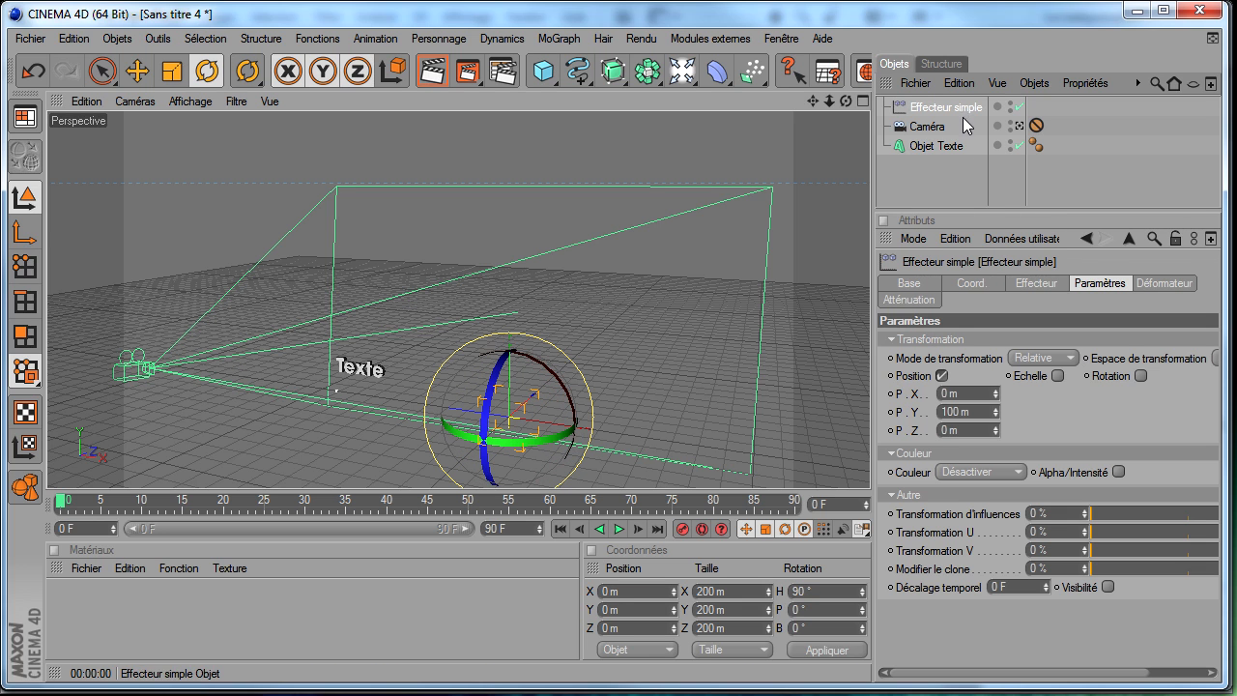
{"action": "left_click", "coordinate": [981, 411]}
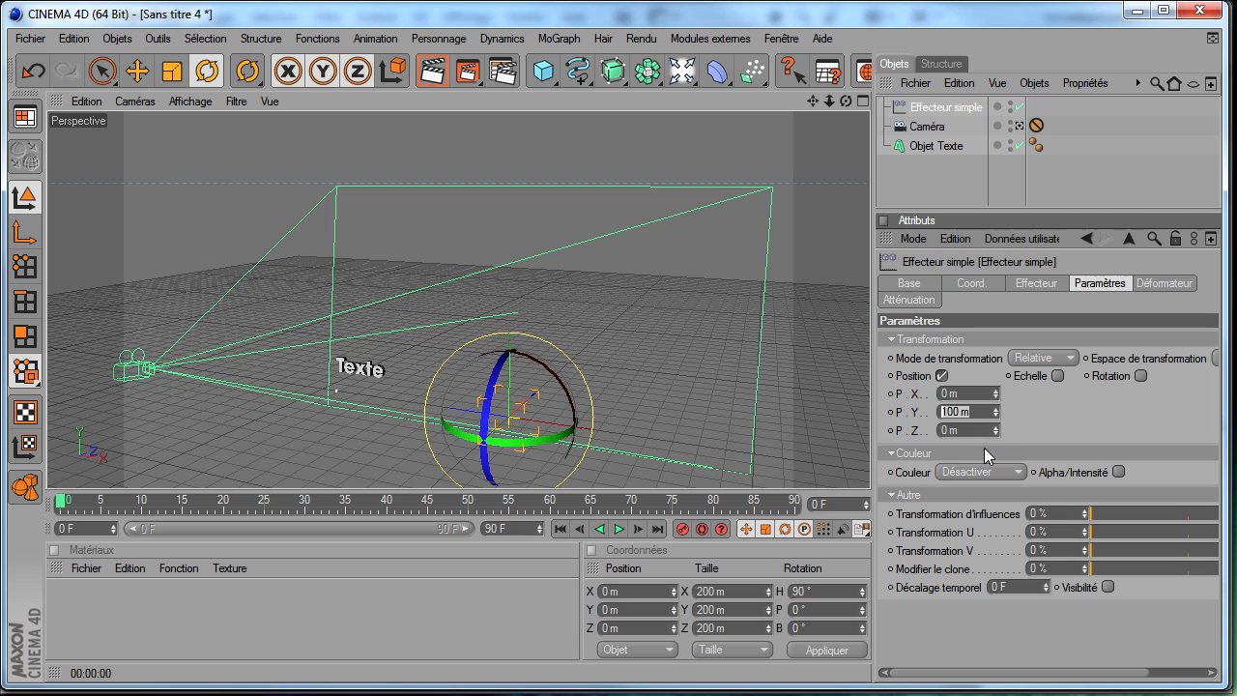
{"action": "left_click", "coordinate": [942, 376]}
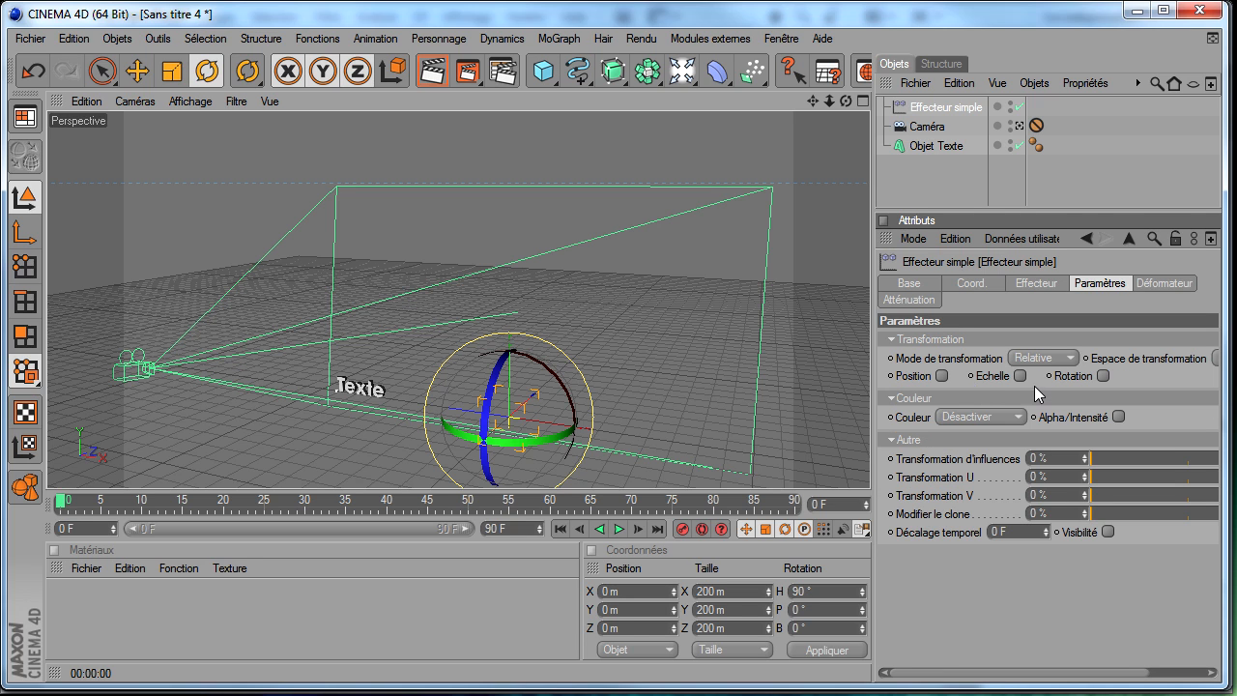
{"action": "left_click", "coordinate": [1020, 376]}
{"action": "left_click", "coordinate": [1062, 450]}
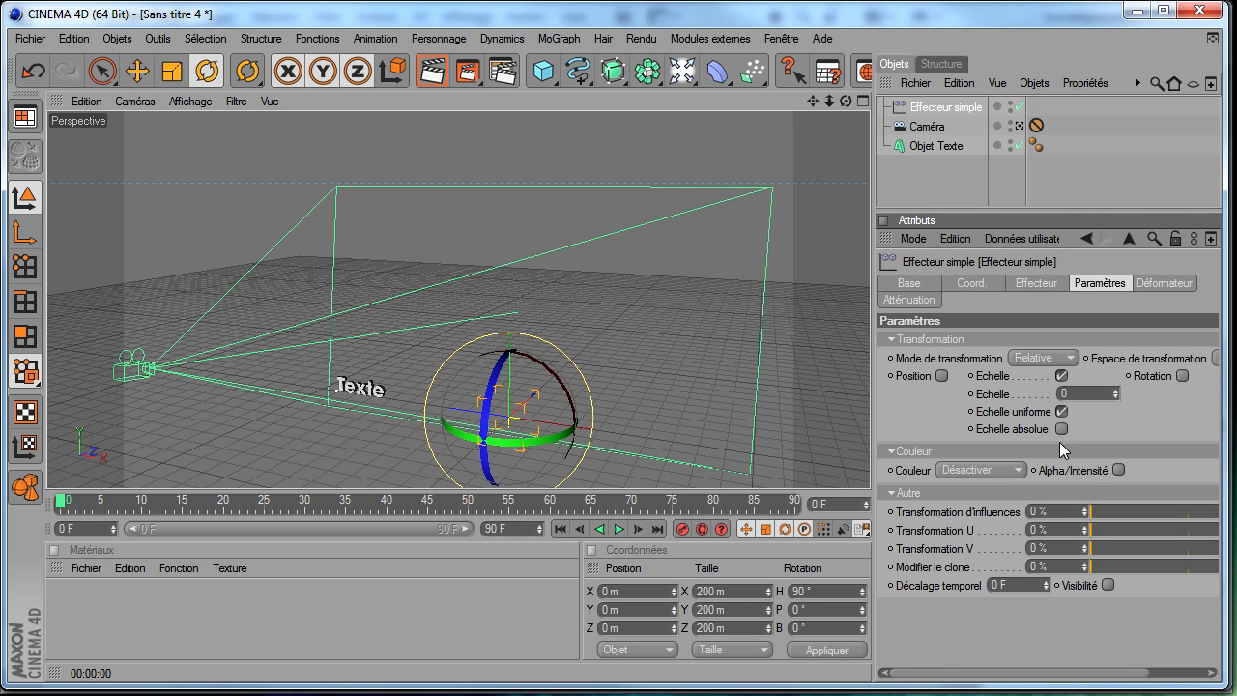
{"action": "type", "text": "-0"}
{"action": "key", "text": "BackSpace"}
{"action": "type", "text": "1"}
{"action": "key", "text": "Return"}
- Give the Simple effector a linear falloff shape (Linéaire) and move it along the X axis to about -178 m
{"action": "left_click", "coordinate": [903, 301]}
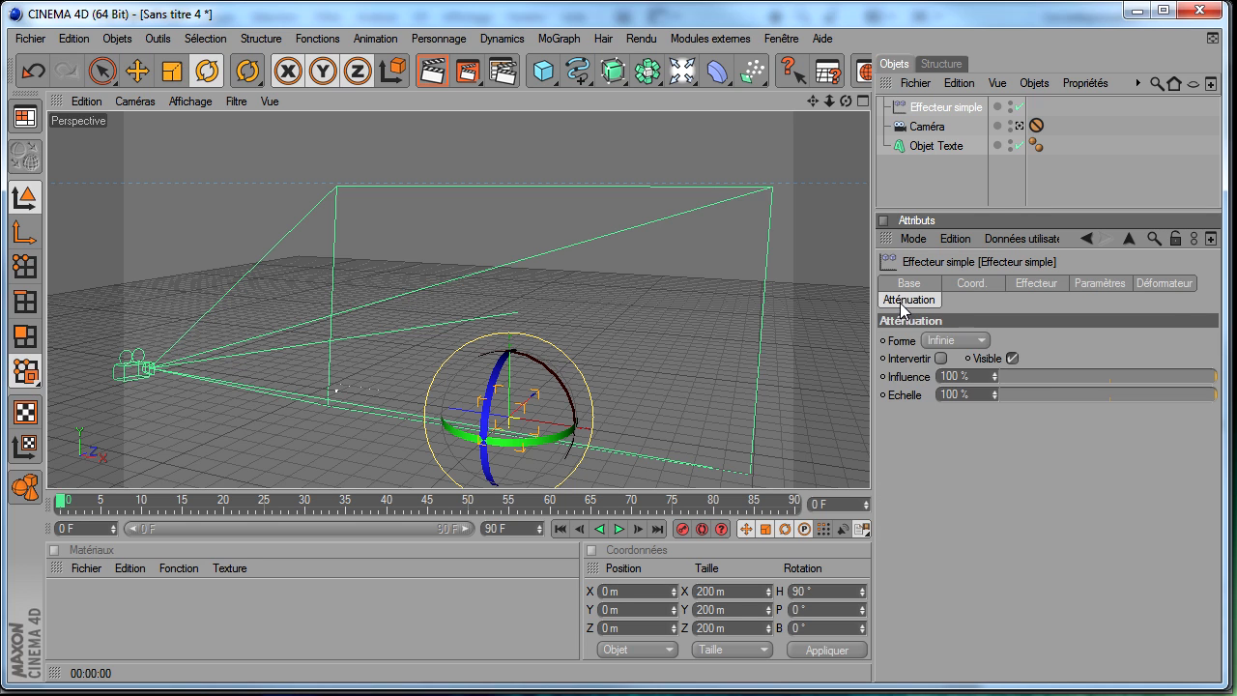
{"action": "left_click", "coordinate": [944, 343]}
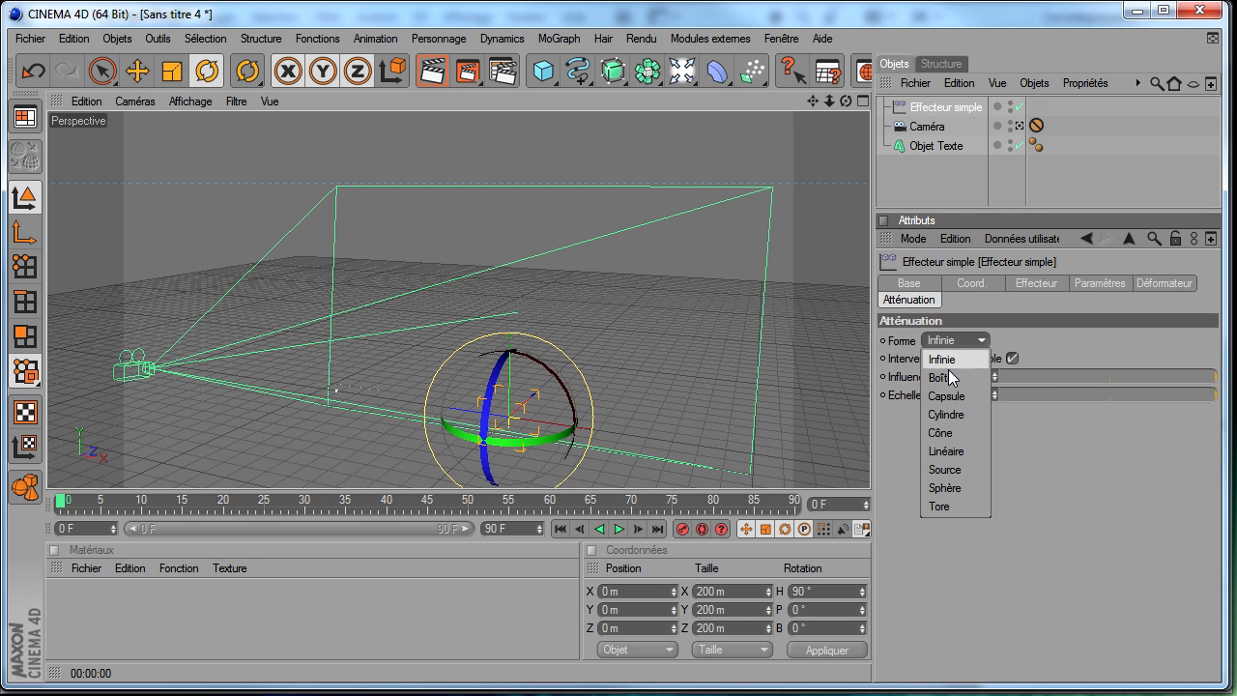
{"action": "left_click", "coordinate": [948, 452]}
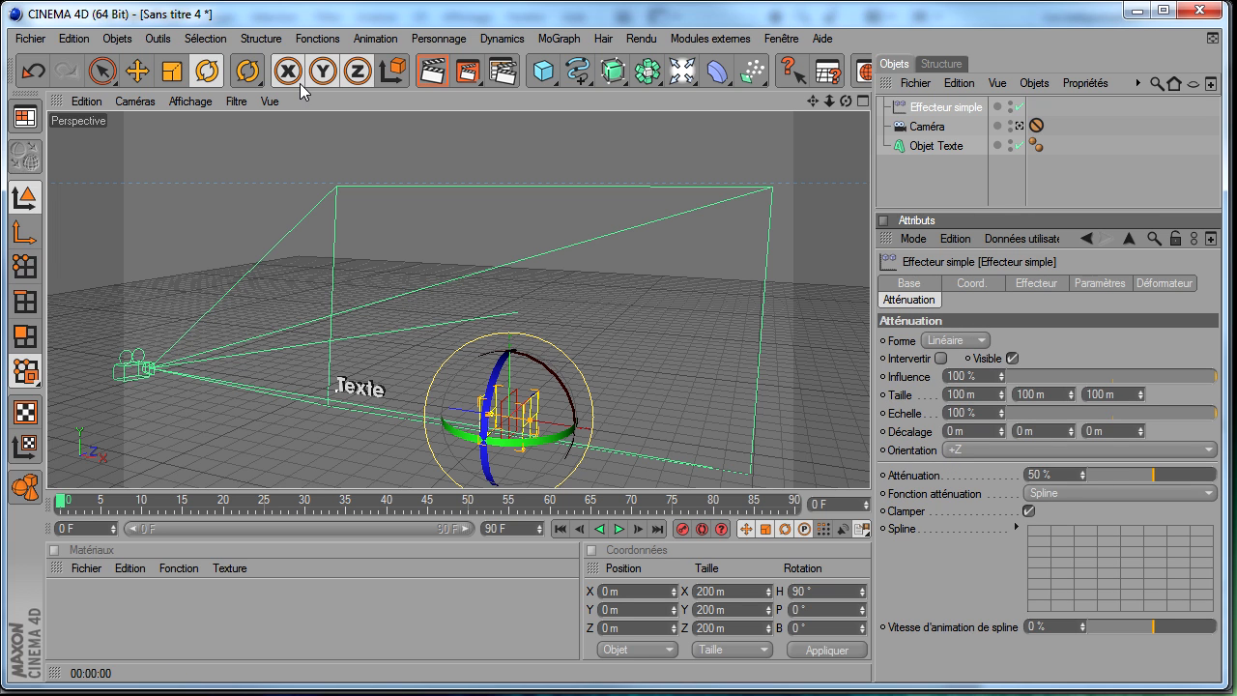
{"action": "left_click", "coordinate": [136, 71]}
{"action": "left_click_drag", "start_coordinate": [422, 409], "coordinate": [379, 397]}
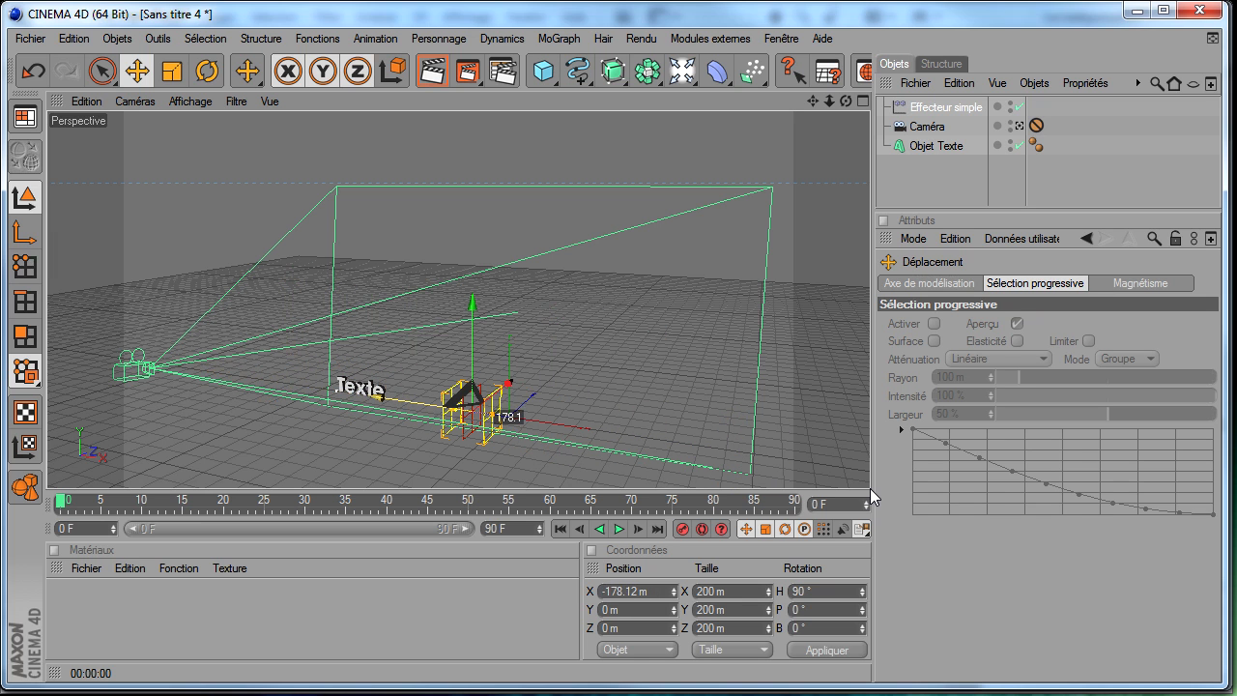
- Add a Delay effector (Effecteur Délai) to the text object, set its mode to Elasticité and check its transformation parameters
{"action": "left_click", "coordinate": [935, 145]}
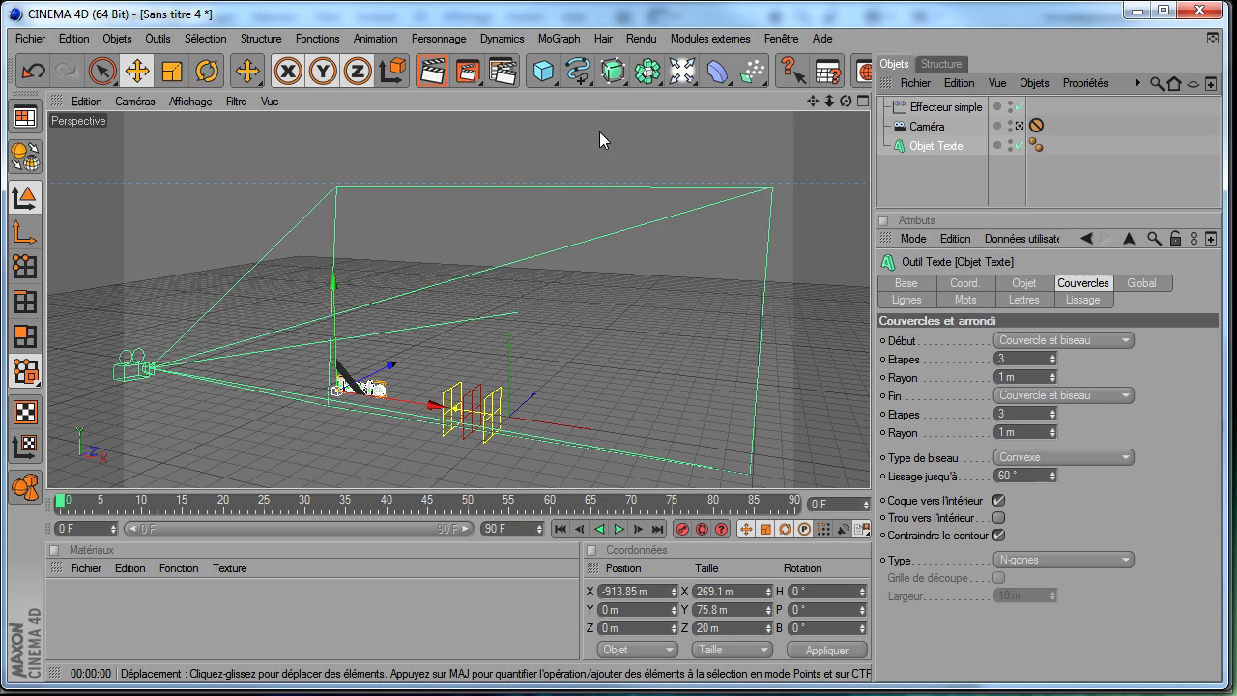
{"action": "left_click", "coordinate": [559, 38]}
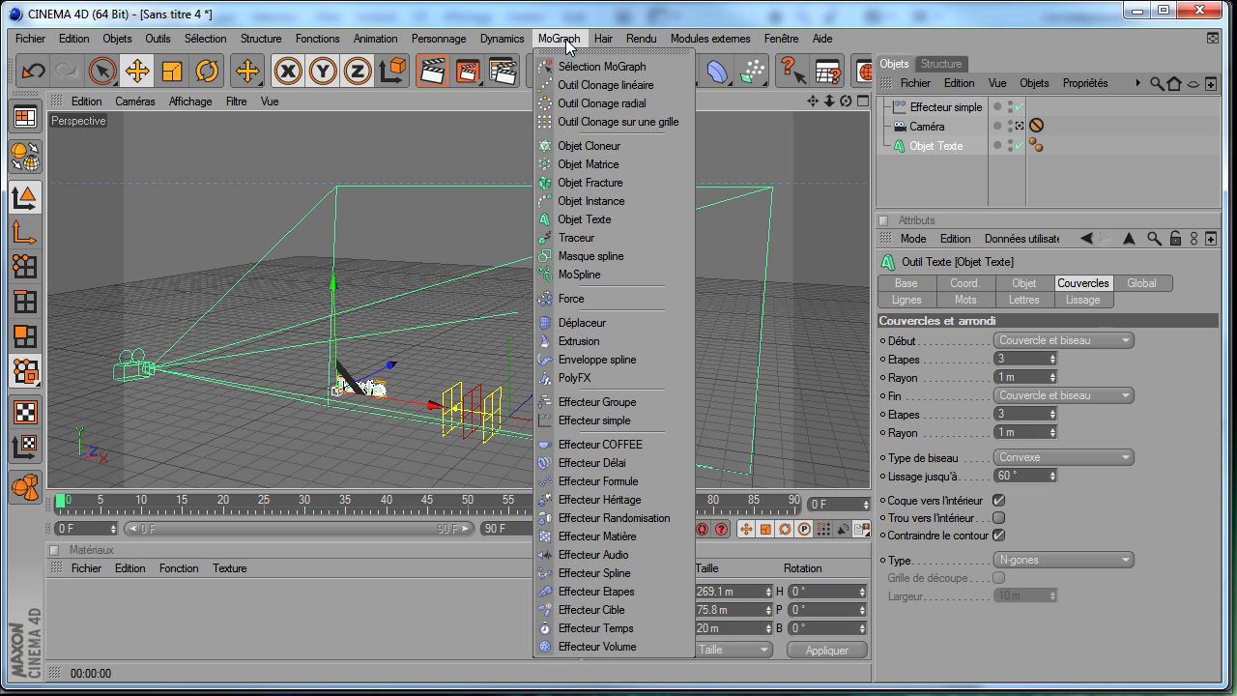
{"action": "left_click", "coordinate": [558, 461]}
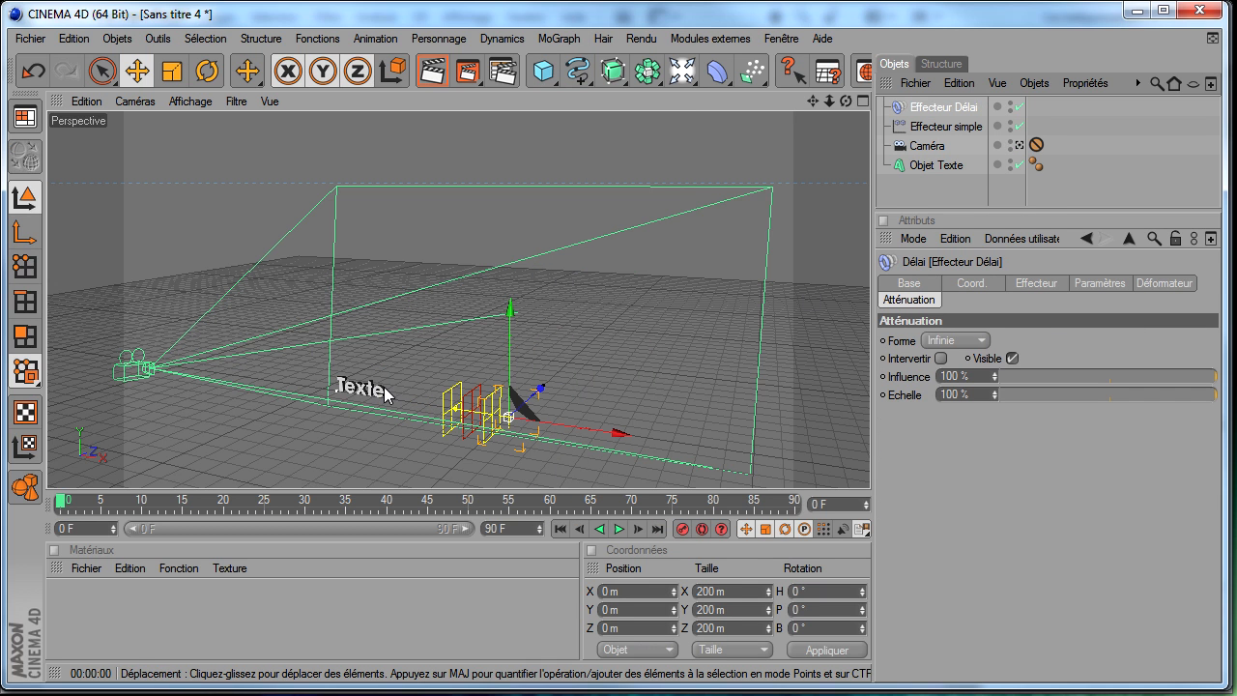
{"action": "left_click", "coordinate": [1037, 284]}
{"action": "left_click", "coordinate": [990, 386]}
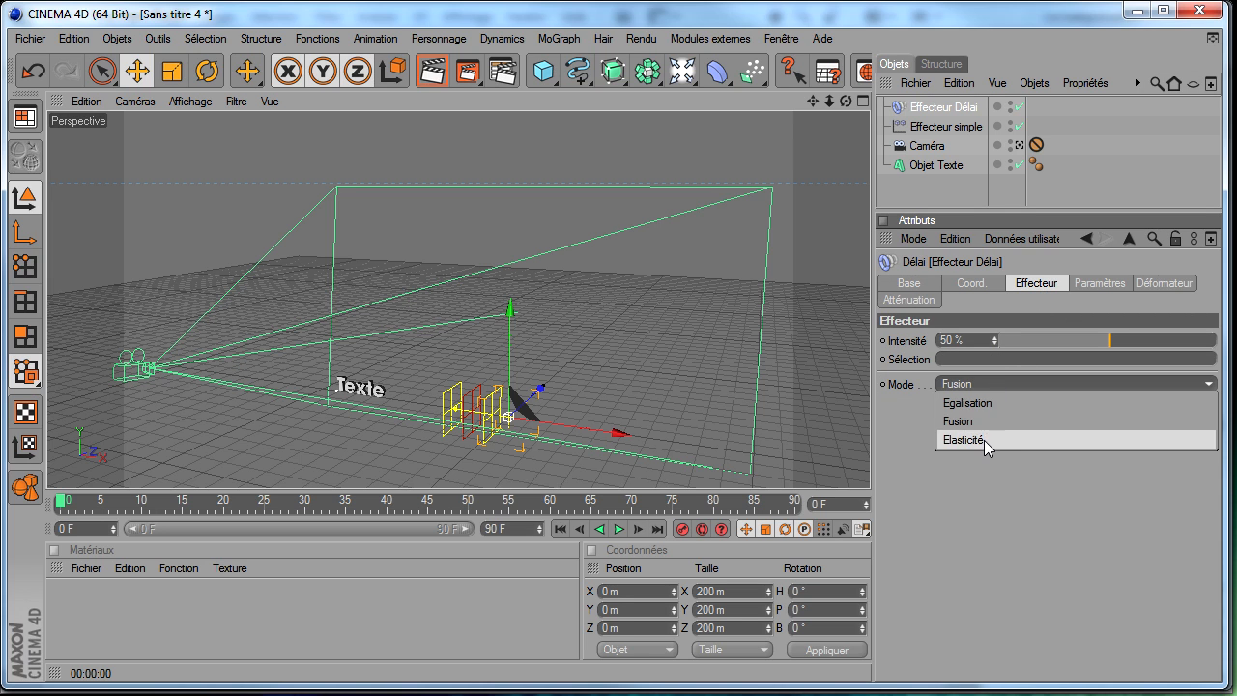
{"action": "left_click", "coordinate": [984, 440]}
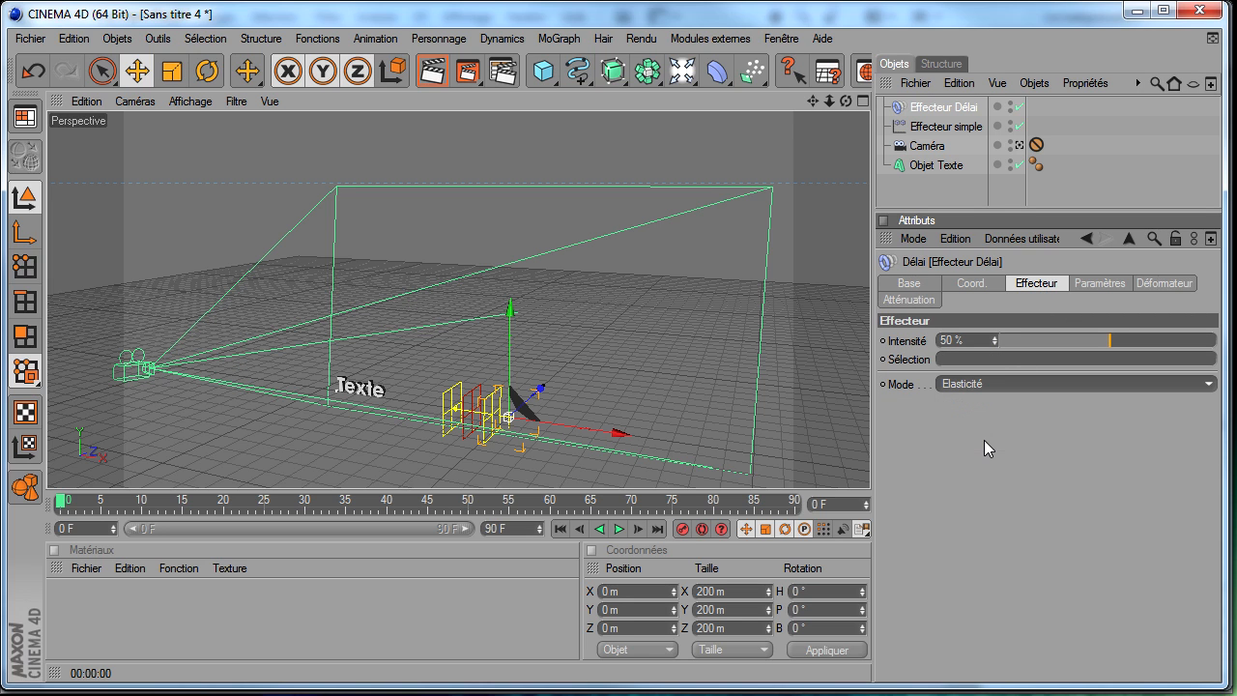
{"action": "left_click", "coordinate": [1096, 282]}
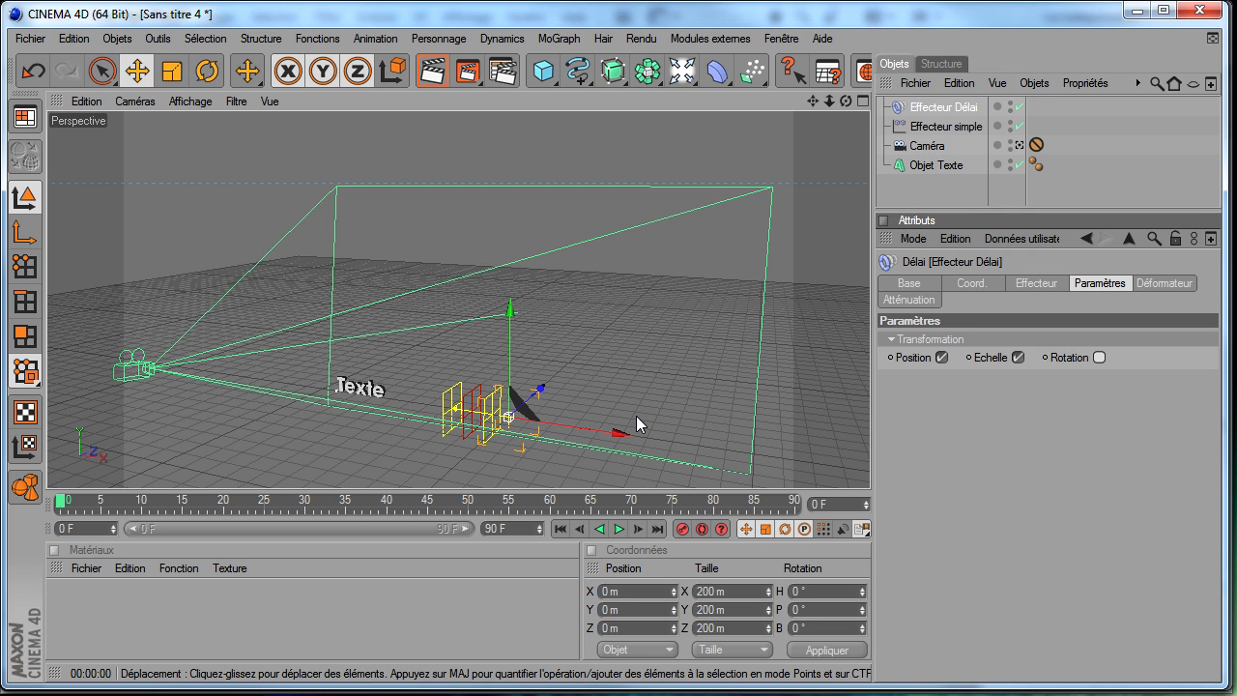
- In the camera view, move the Simple effector along X to about -1109 m, before the text, and key it at frame 0
{"action": "left_click", "coordinate": [1018, 145]}
{"action": "left_click", "coordinate": [933, 128]}
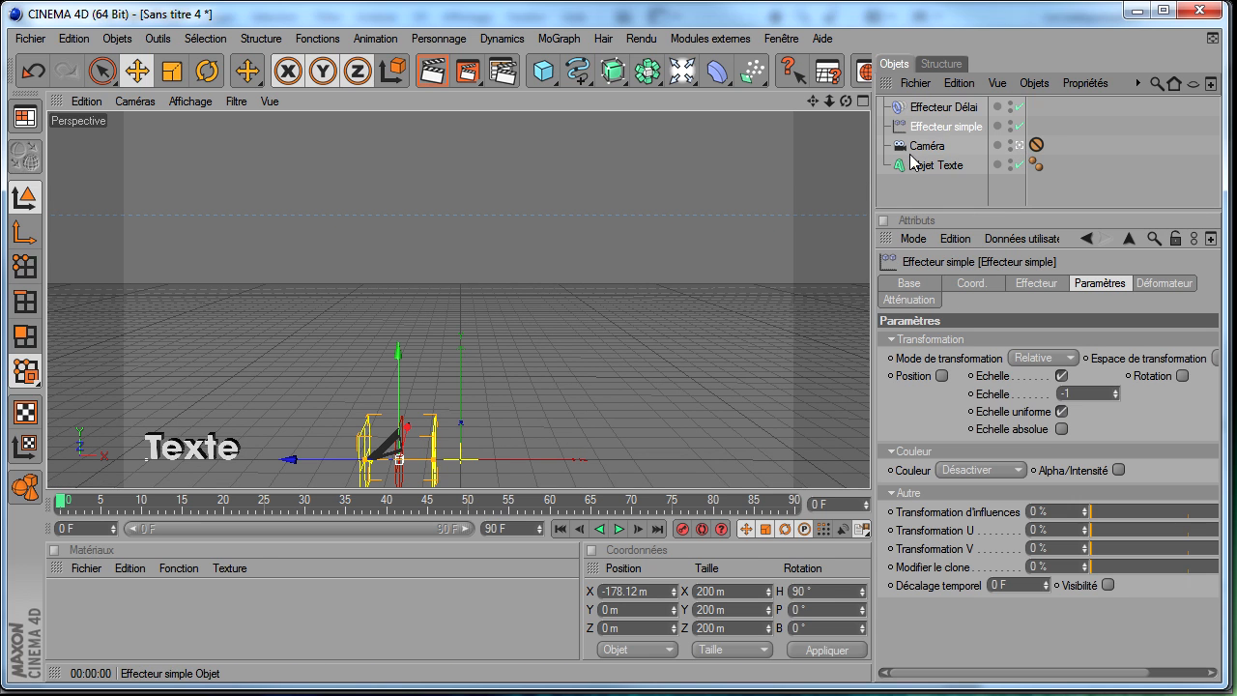
{"action": "left_click_drag", "start_coordinate": [279, 453], "coordinate": [7, 454]}
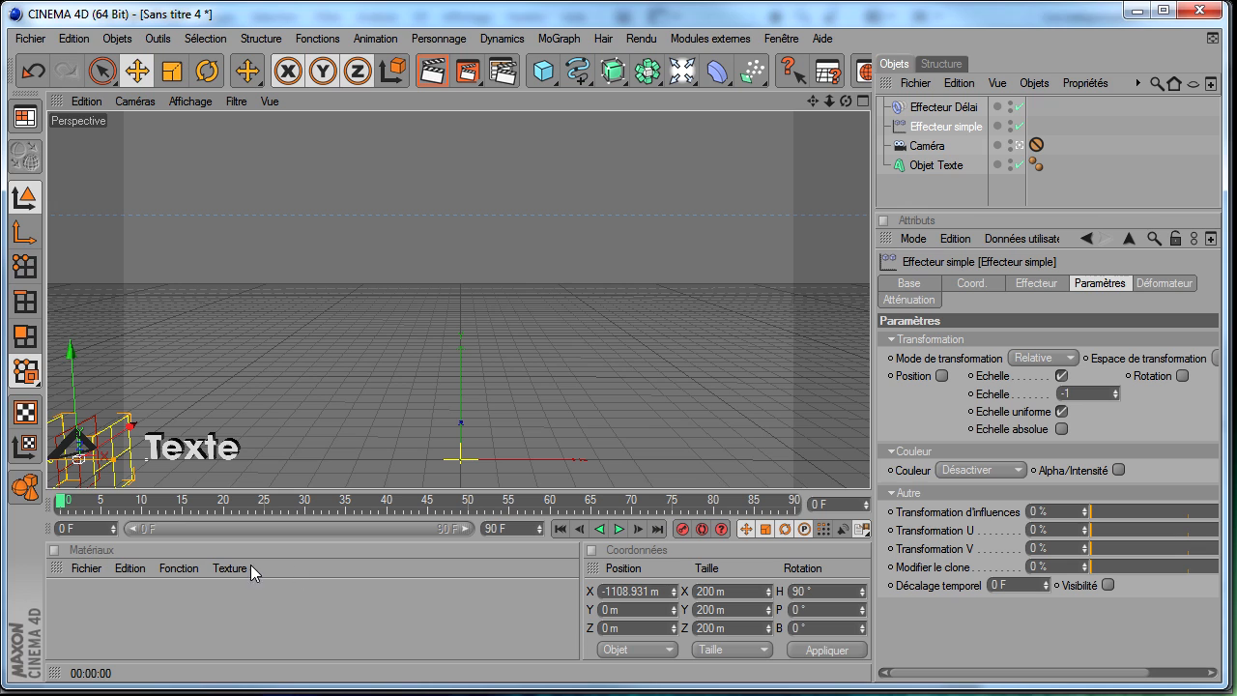
- At frame 90, move the Simple effector along X past the text to the far side of the shot and record a keyframe
{"action": "left_click", "coordinate": [655, 530]}
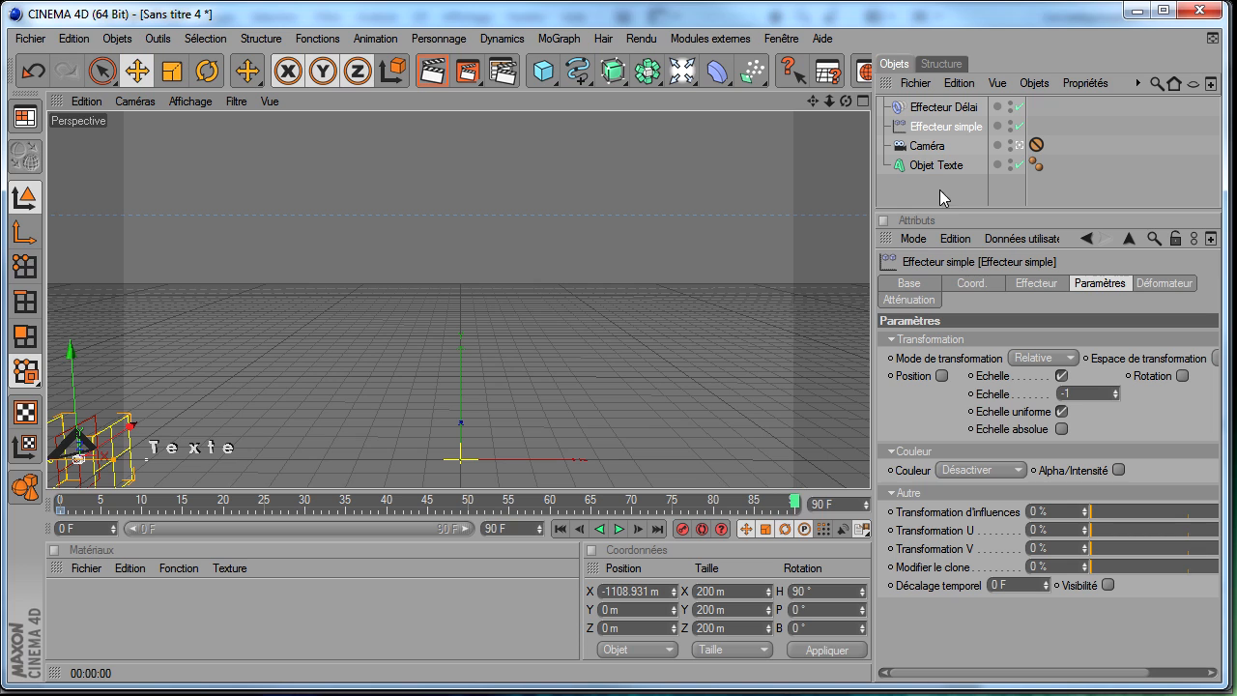
{"action": "left_click_drag", "start_coordinate": [49, 459], "coordinate": [53, 460]}
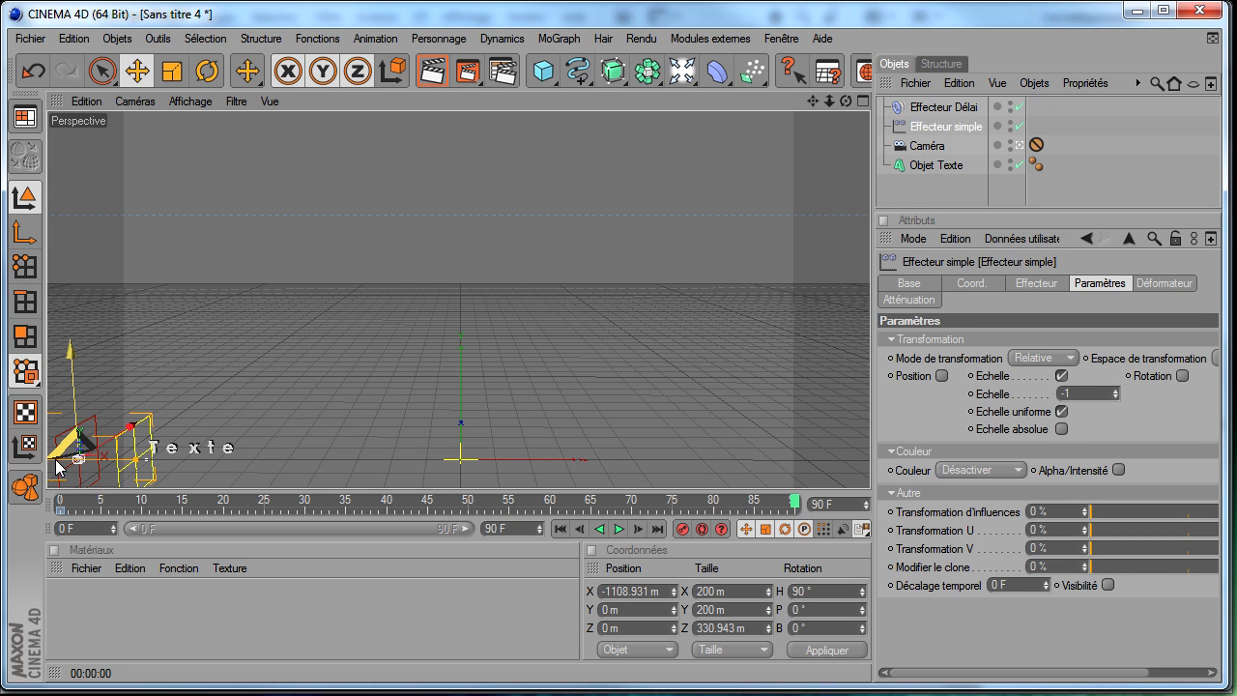
{"action": "key", "text": "ctrl+z"}
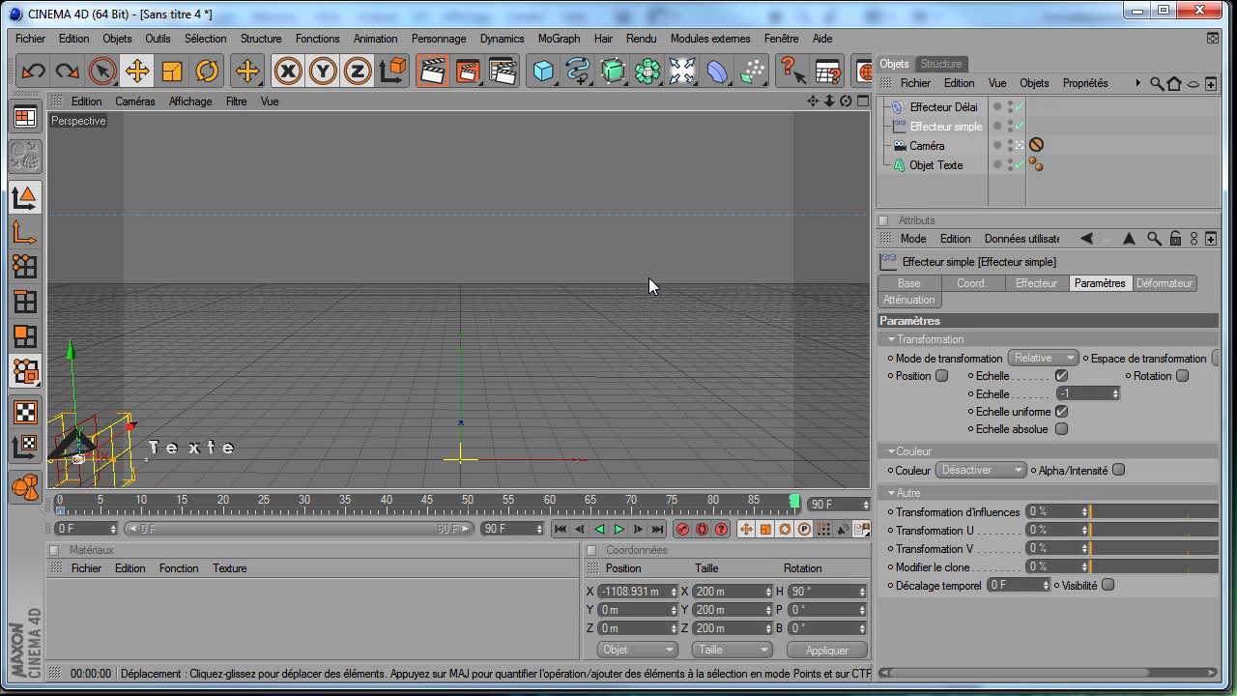
{"action": "left_click", "coordinate": [1019, 145]}
{"action": "left_click_drag", "start_coordinate": [236, 373], "coordinate": [685, 458]}
{"action": "left_click", "coordinate": [1020, 146]}
{"action": "left_click", "coordinate": [683, 530]}
- Play the animation from the first frame several times to check how the text's letters appear
{"action": "left_click", "coordinate": [561, 530]}
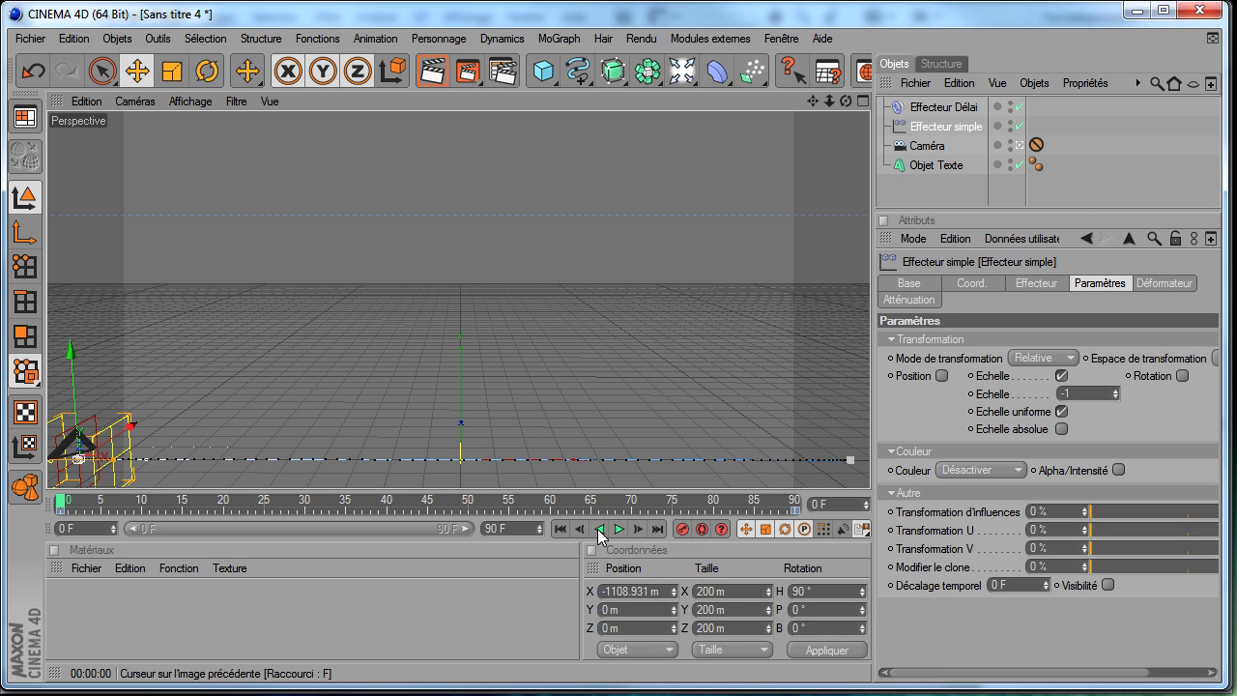
{"action": "left_click", "coordinate": [619, 530]}
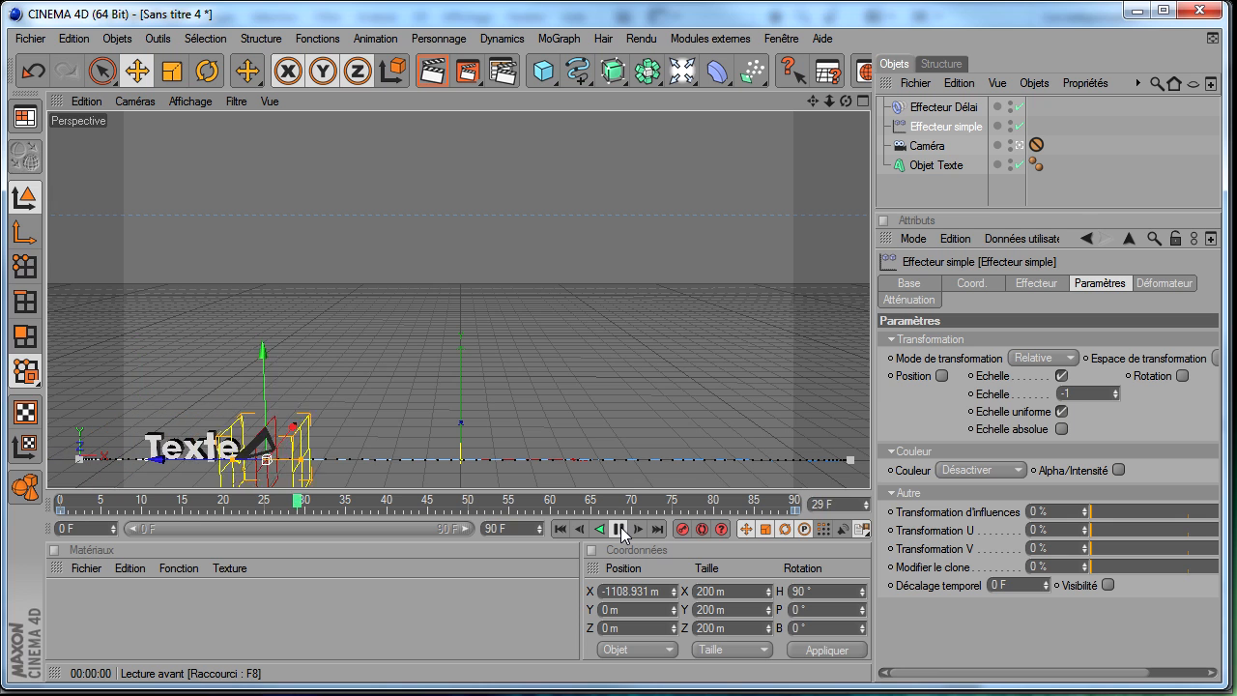
{"action": "left_click", "coordinate": [619, 530]}
{"action": "left_click", "coordinate": [561, 528]}
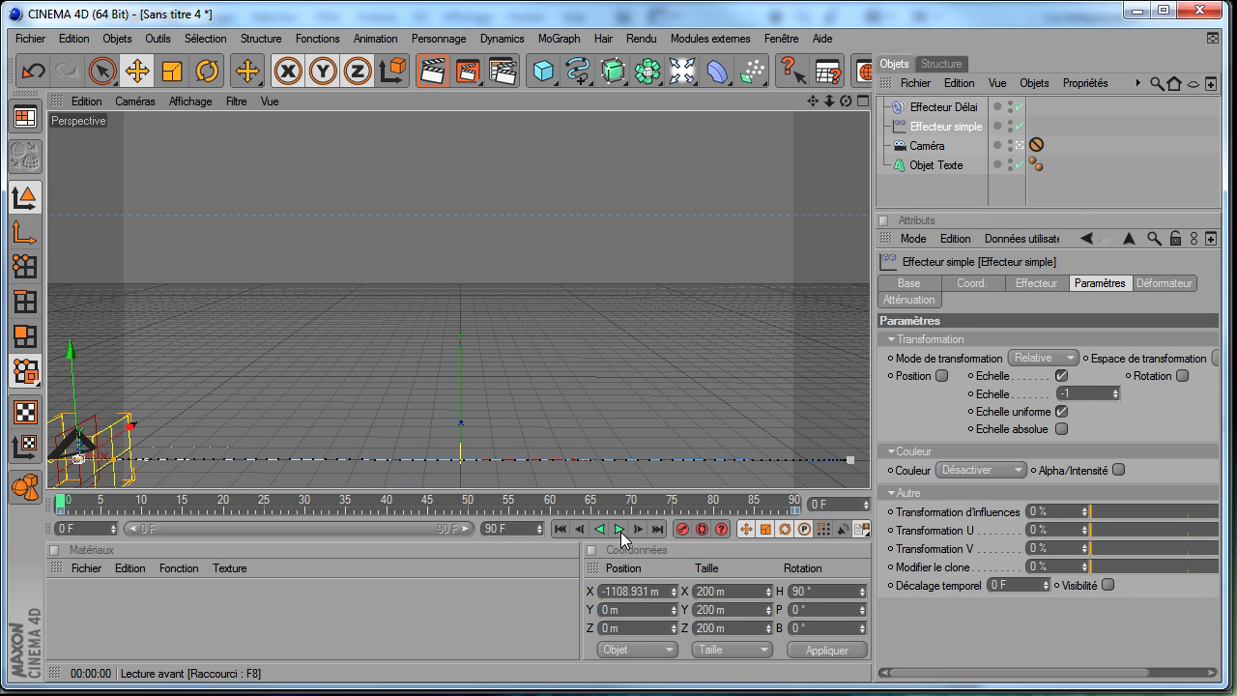
{"action": "left_click", "coordinate": [620, 529]}
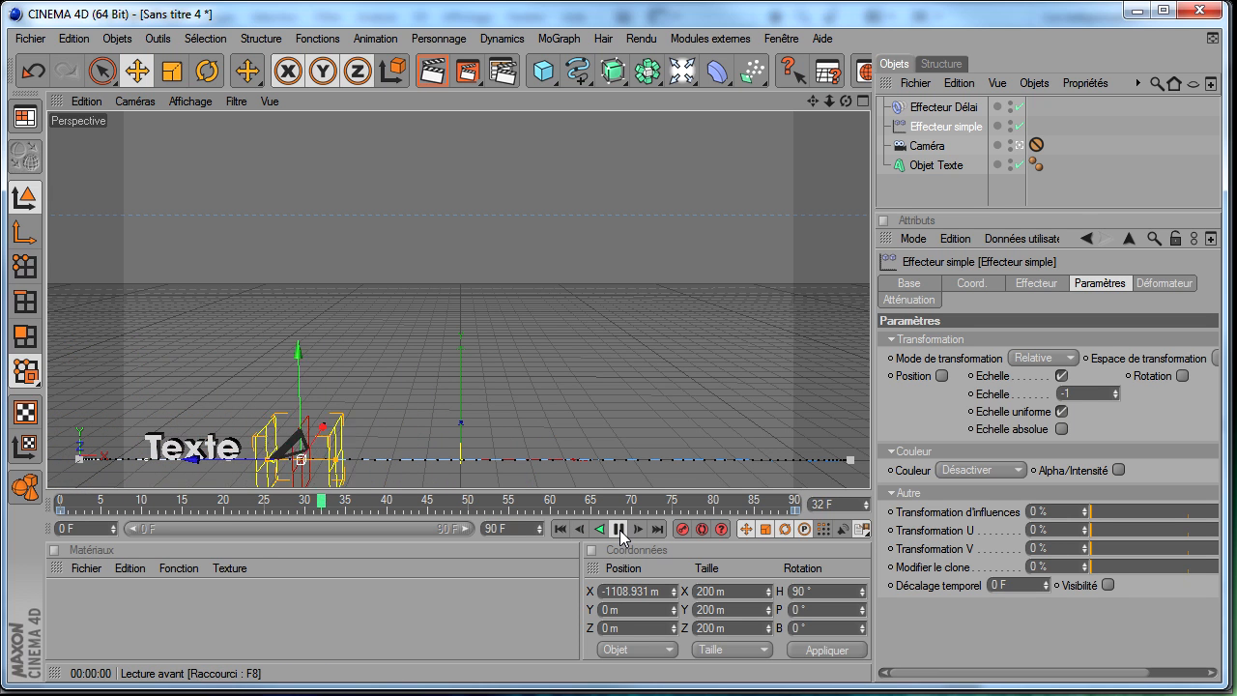
{"action": "left_click", "coordinate": [563, 528]}
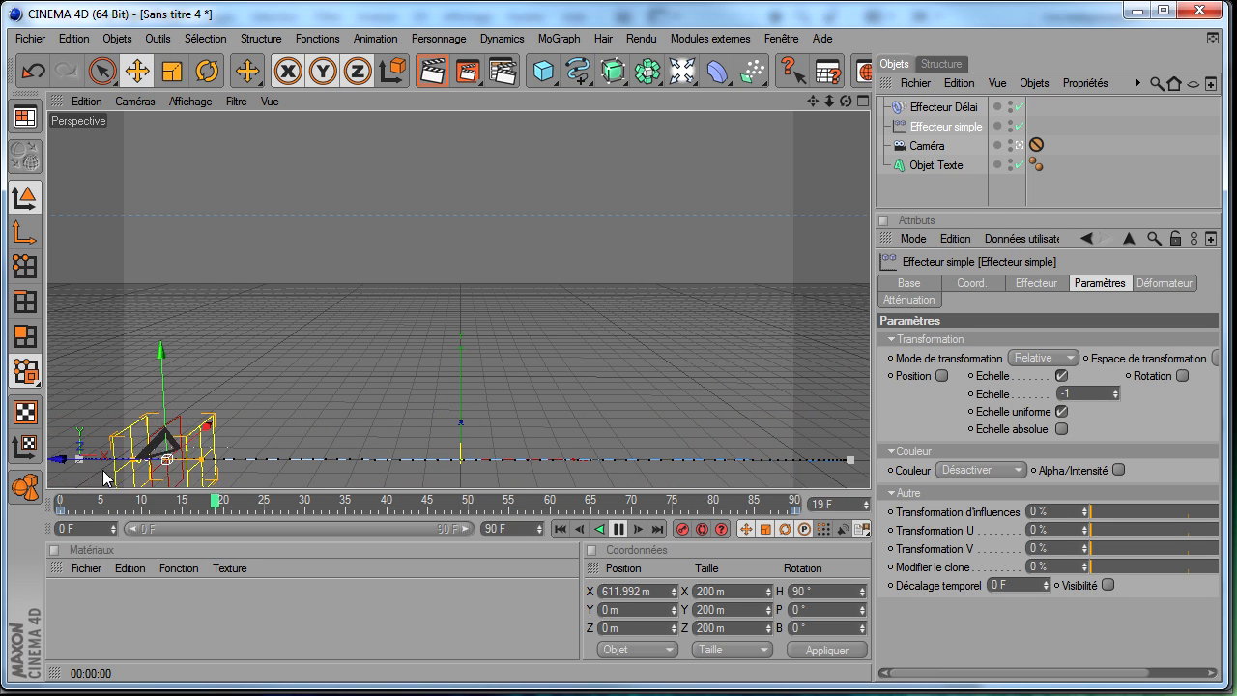
- Set the Delay effector's intensity to 73 % during playback, and return to the first frame
{"action": "left_click", "coordinate": [942, 106]}
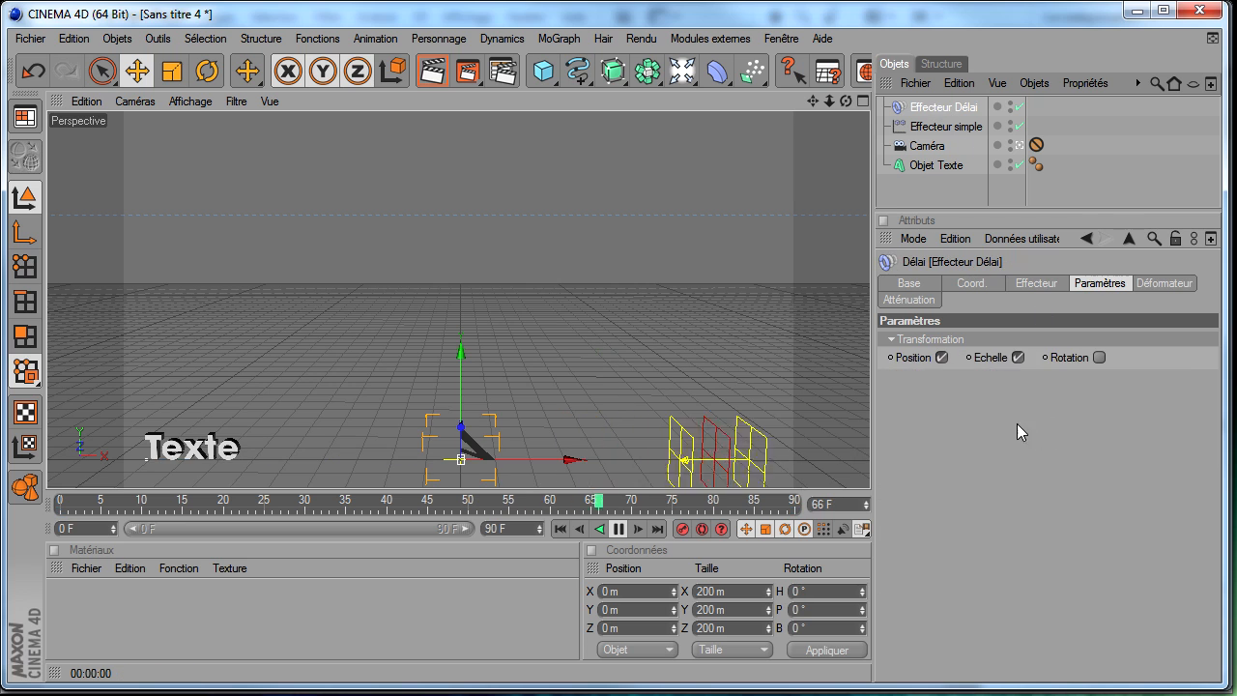
{"action": "left_click", "coordinate": [1057, 281]}
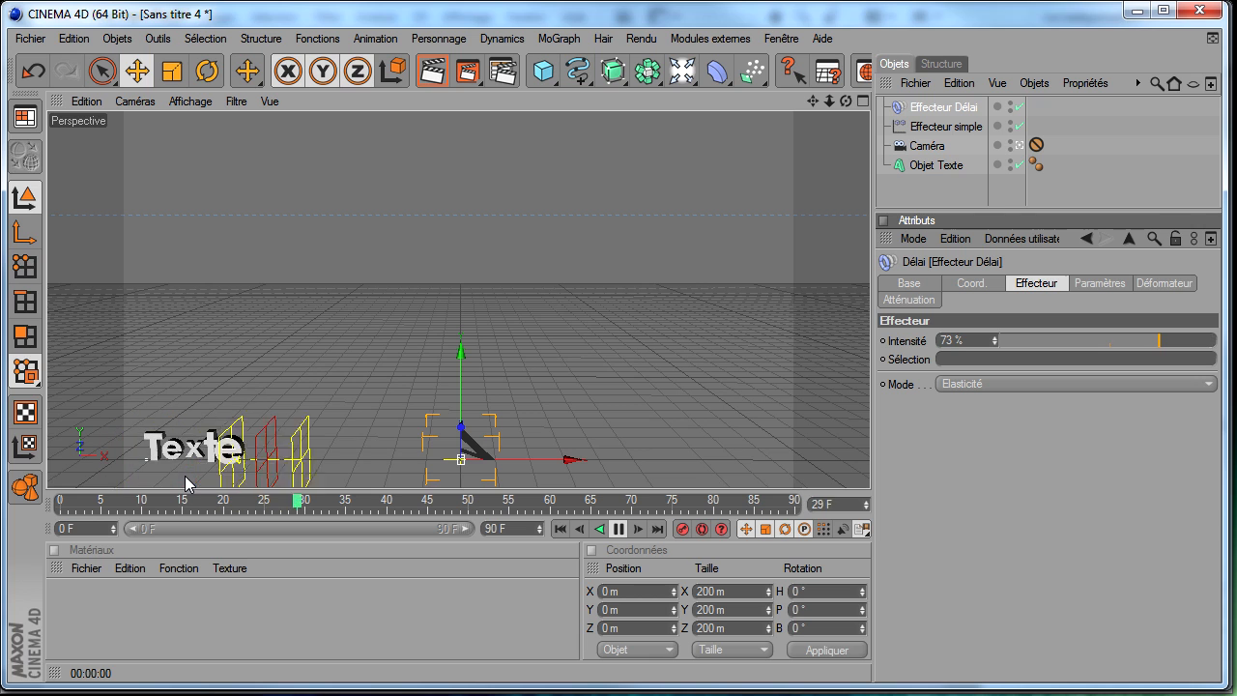
{"action": "left_click", "coordinate": [559, 528]}
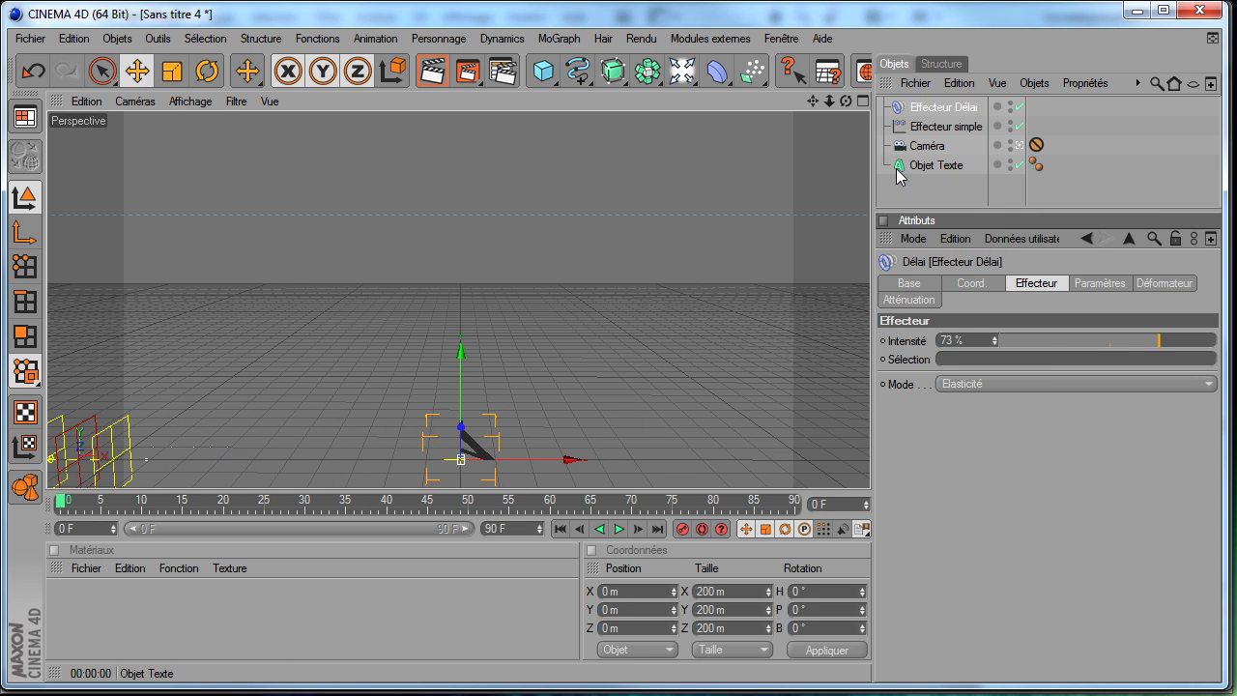
{"action": "left_click_drag", "start_coordinate": [912, 224], "coordinate": [919, 301]}
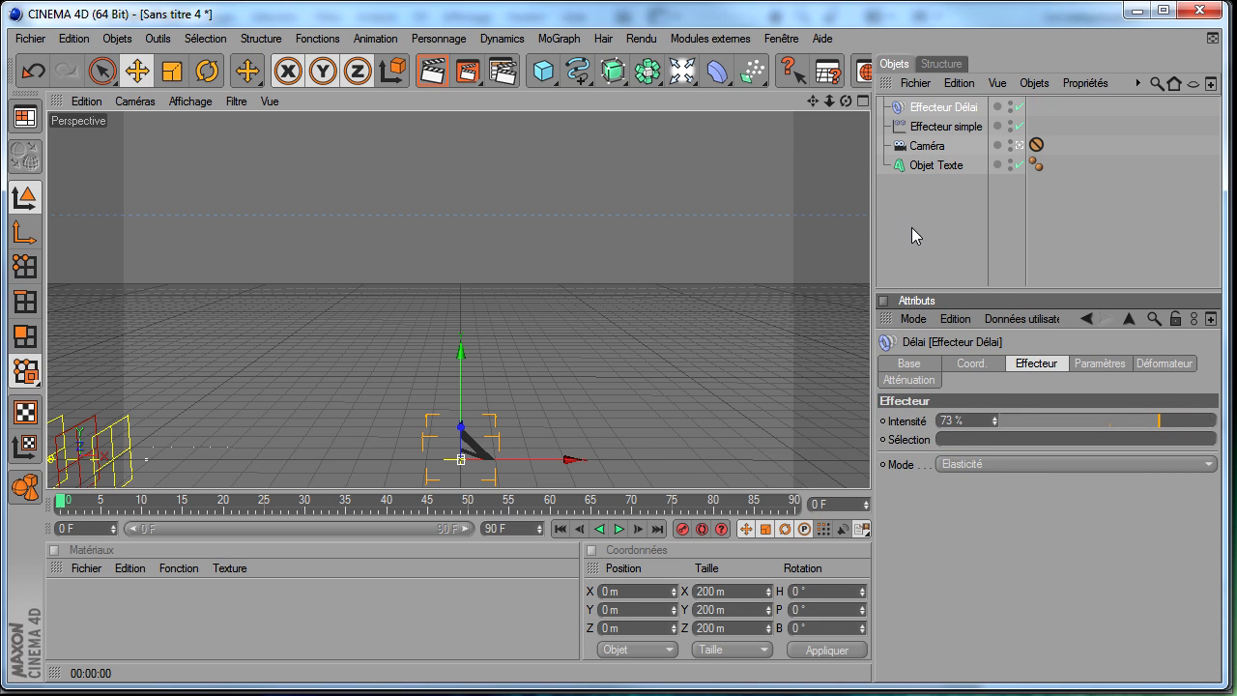
{"action": "left_click_drag", "start_coordinate": [902, 205], "coordinate": [965, 107]}
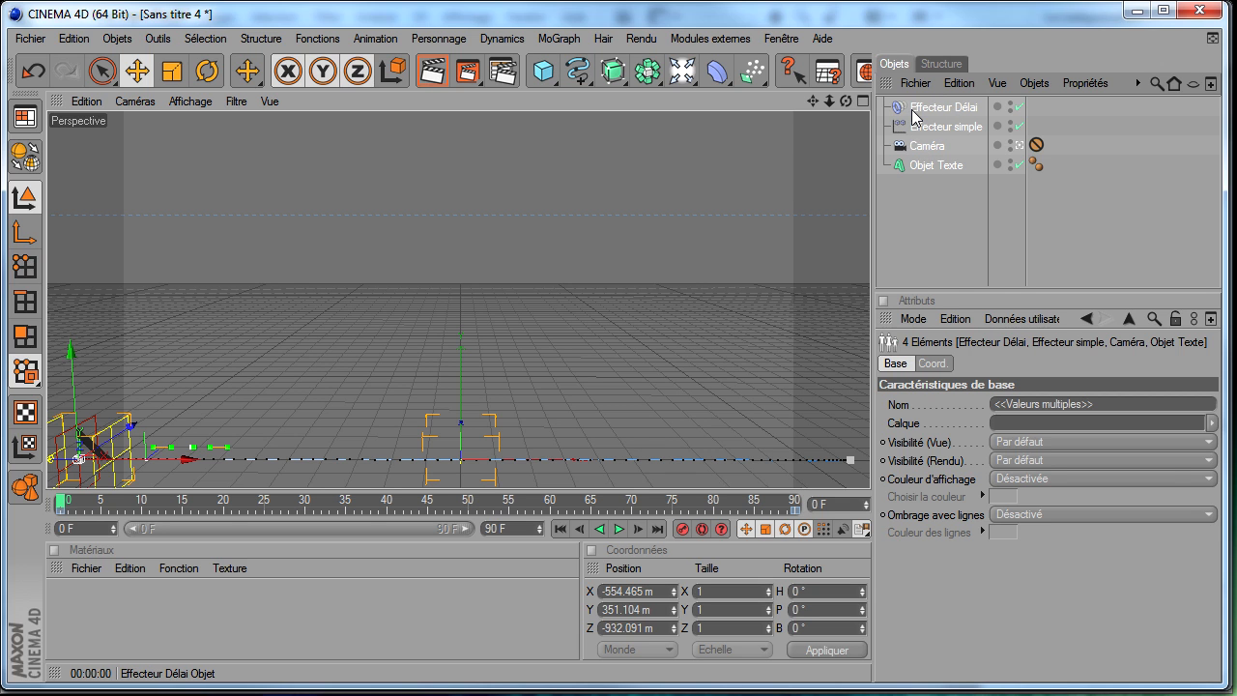
{"action": "right_click", "coordinate": [949, 106]}
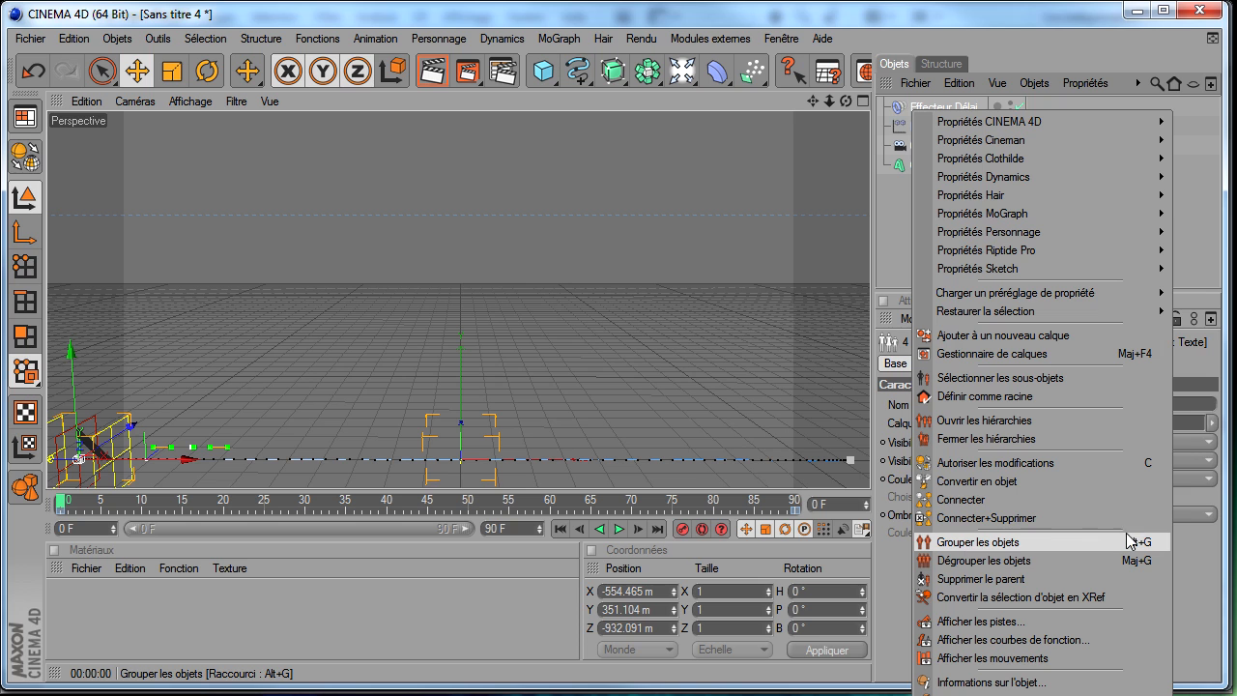
{"action": "left_click", "coordinate": [1010, 543]}
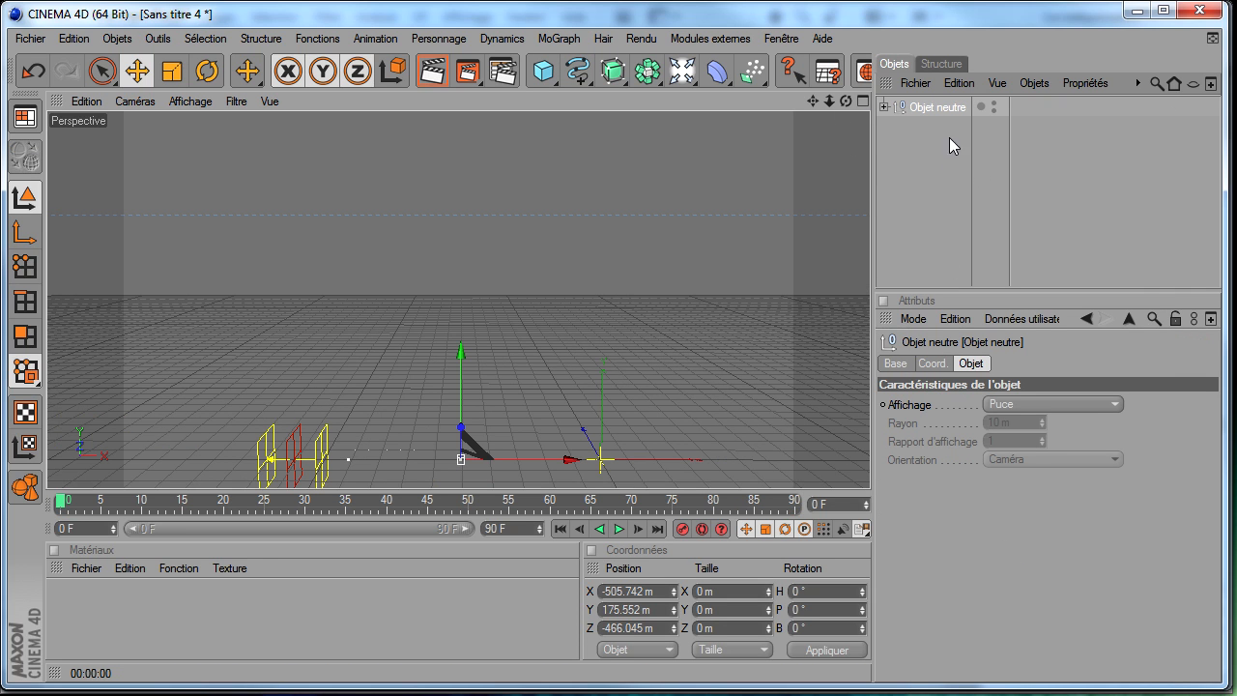
{"action": "left_click", "coordinate": [884, 106]}
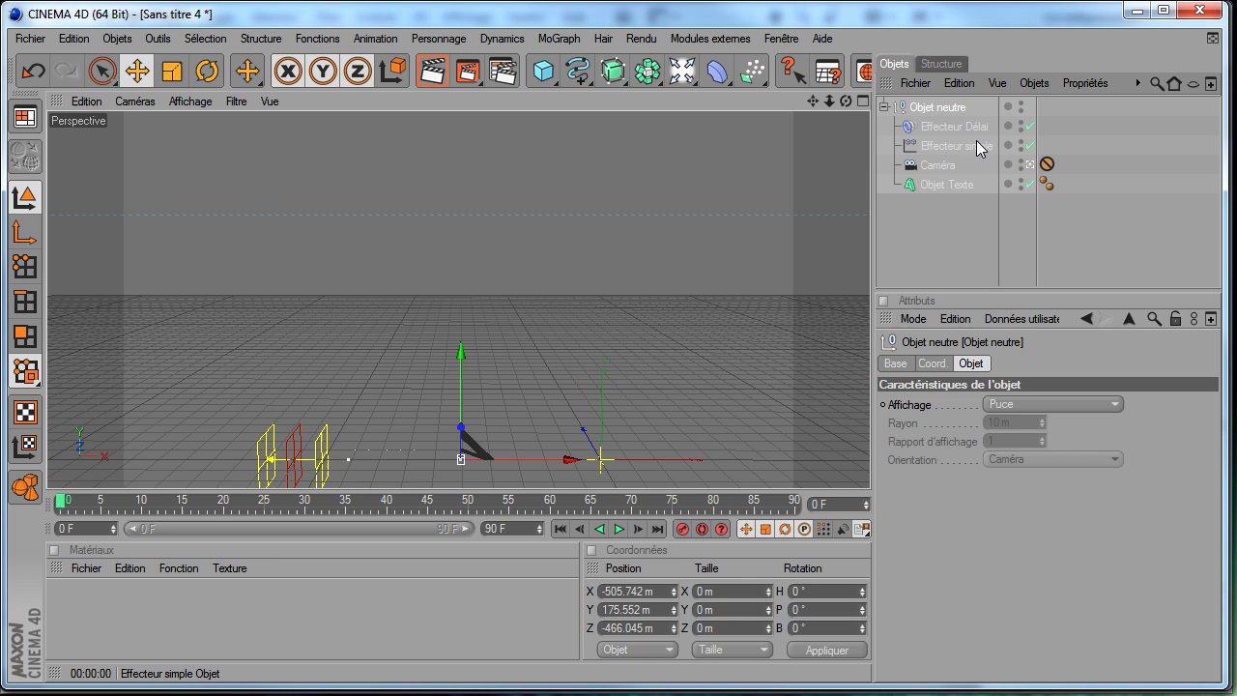
{"action": "left_click", "coordinate": [1030, 166]}
{"action": "left_click", "coordinate": [1030, 167]}
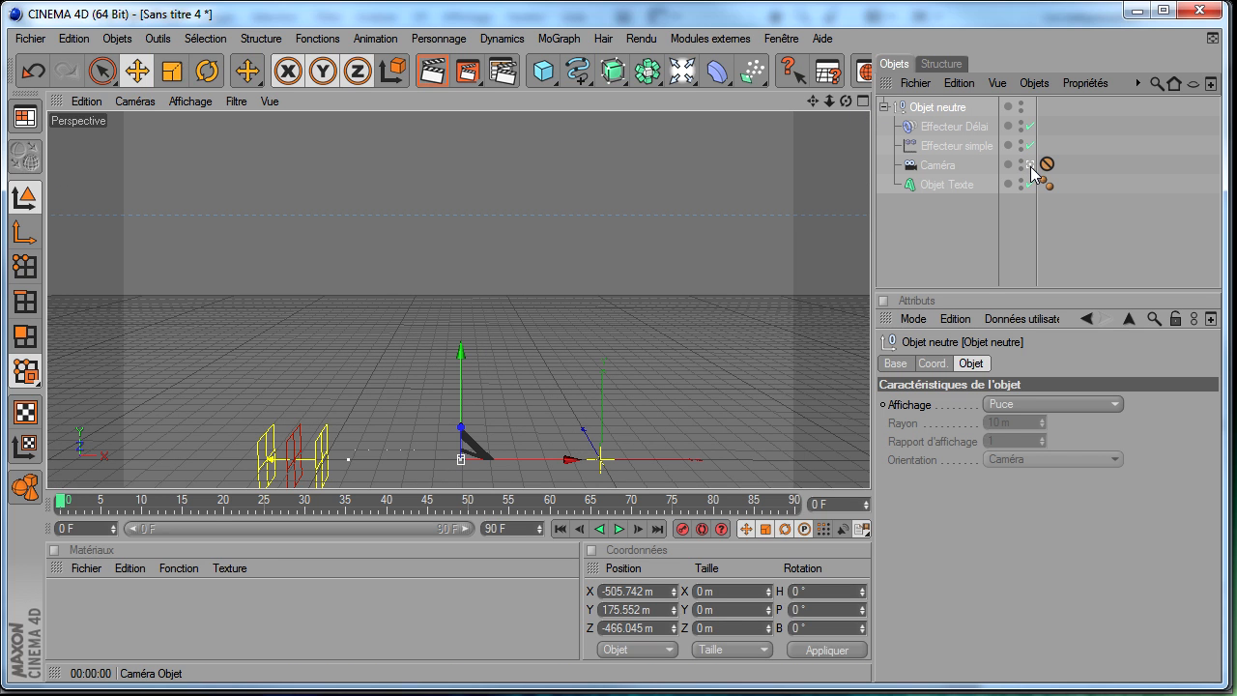
{"action": "left_click", "coordinate": [1031, 167]}
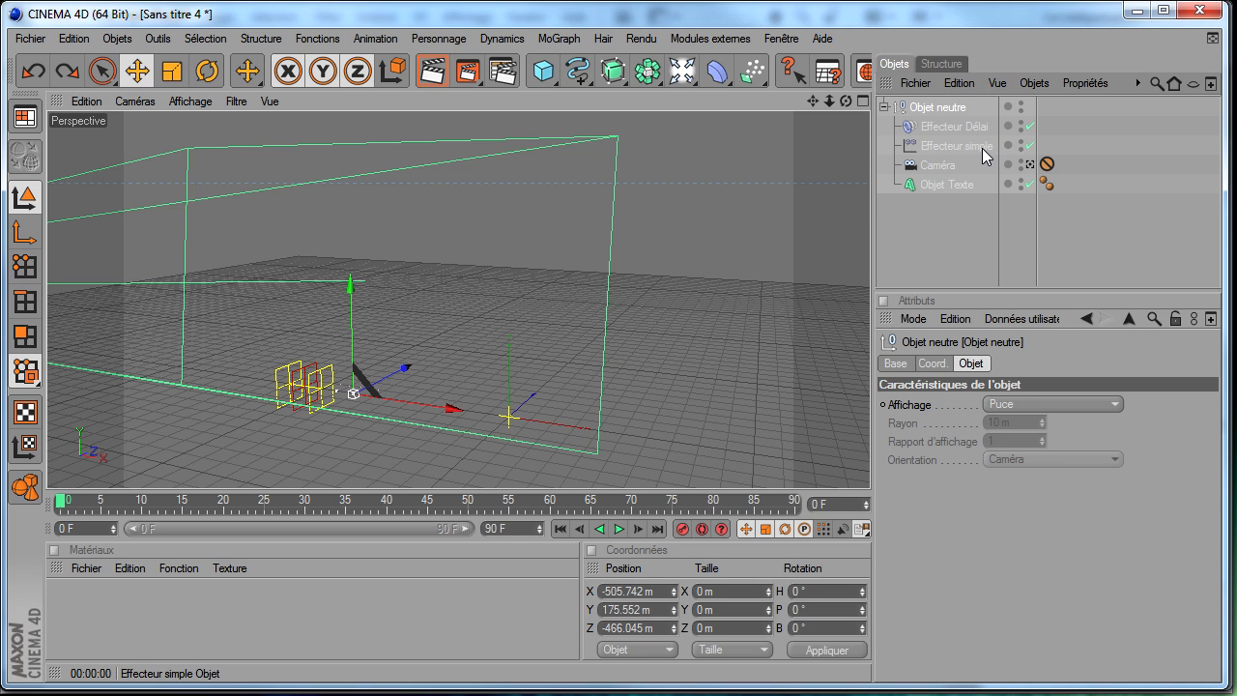
{"action": "key", "text": "shift+g"}
{"action": "left_click", "coordinate": [904, 236]}
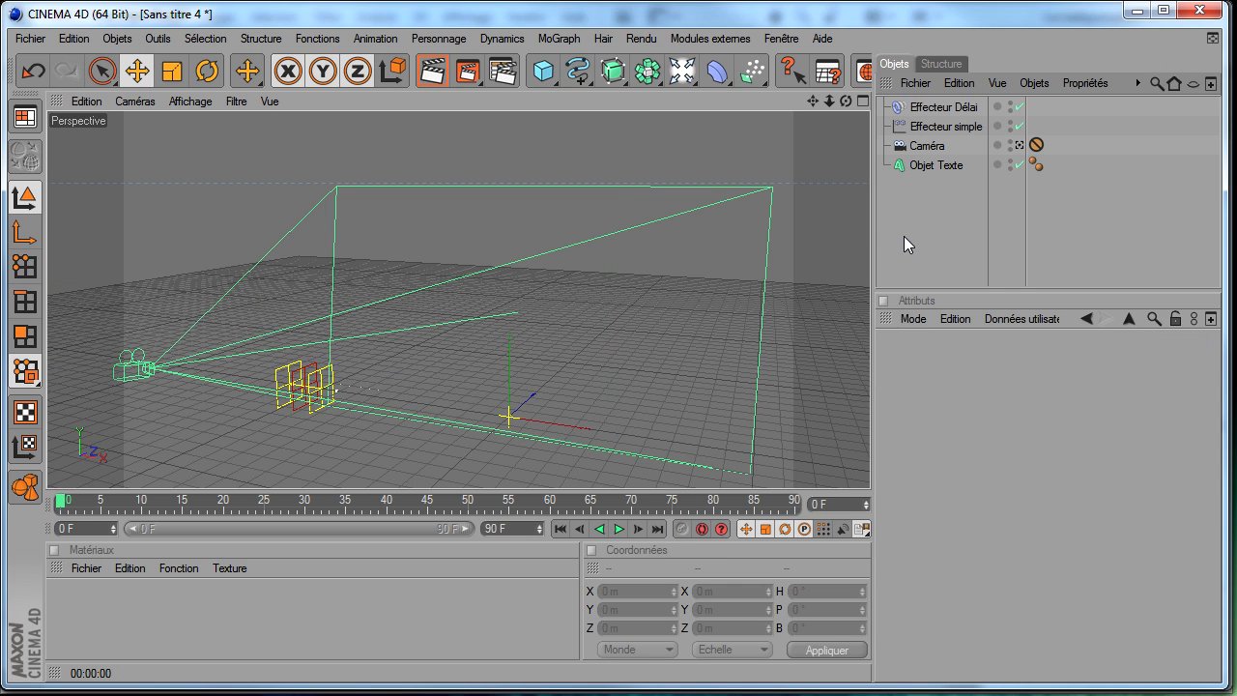
{"action": "left_click", "coordinate": [1018, 145]}
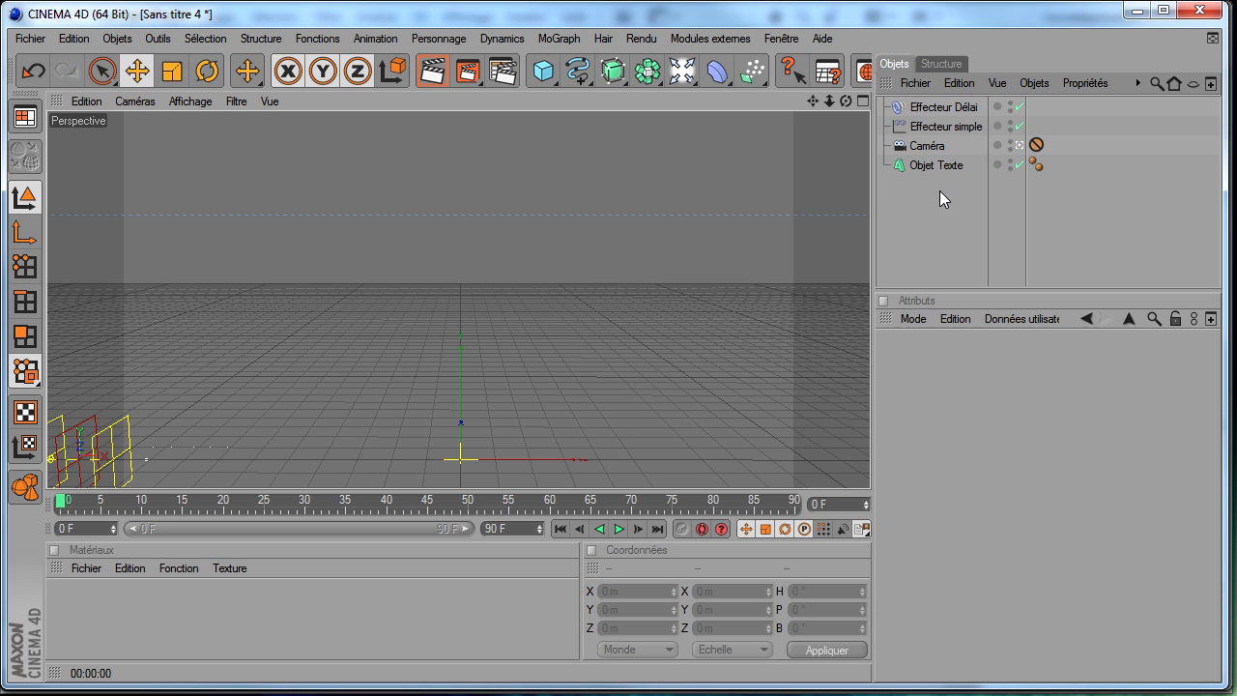
- Group the Delay effector, the Simple effector and the text object under one null, leaving the camera outside
{"action": "left_click_drag", "start_coordinate": [962, 106], "coordinate": [943, 131]}
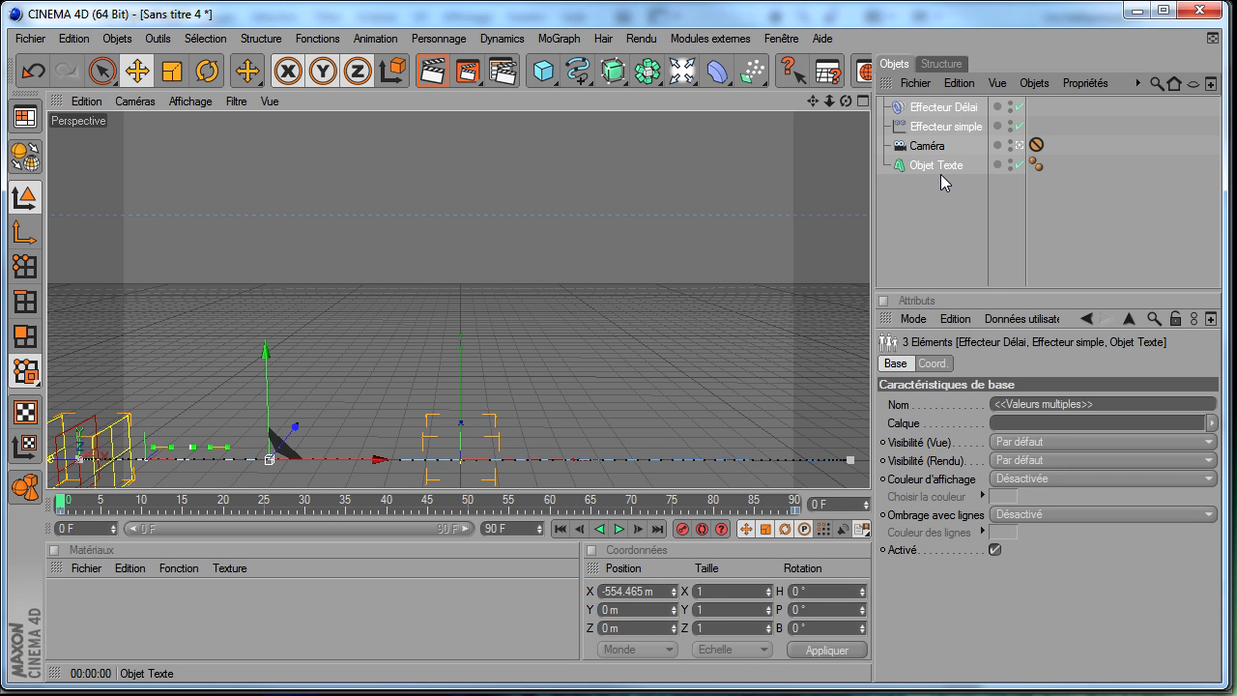
{"action": "key", "text": "alt+g"}
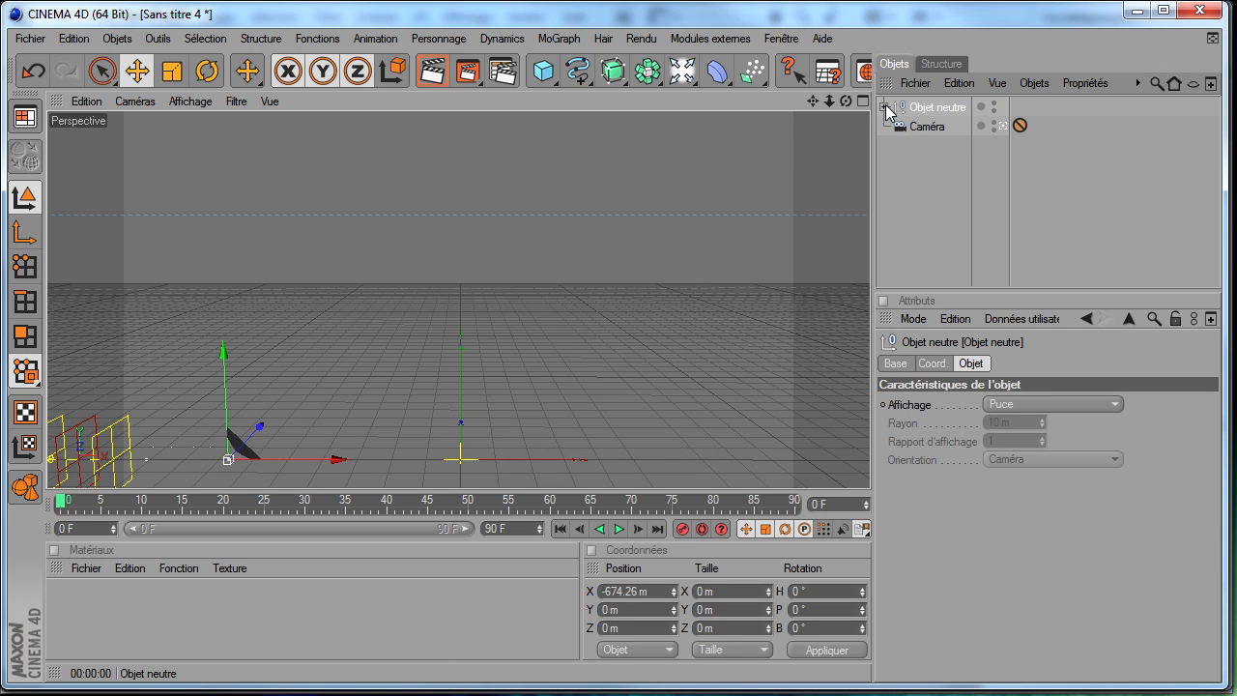
{"action": "left_click", "coordinate": [884, 107]}
{"action": "left_click", "coordinate": [952, 126]}
{"action": "left_click", "coordinate": [949, 143]}
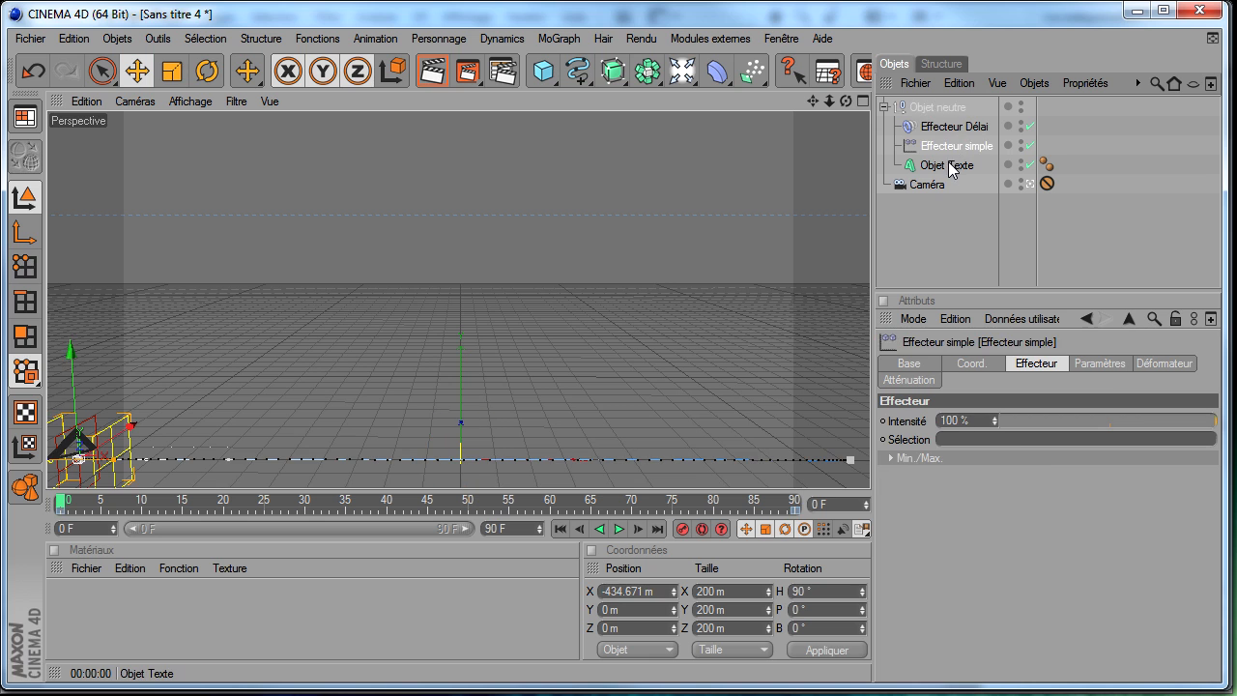
{"action": "left_click", "coordinate": [937, 165]}
{"action": "left_click", "coordinate": [911, 277]}
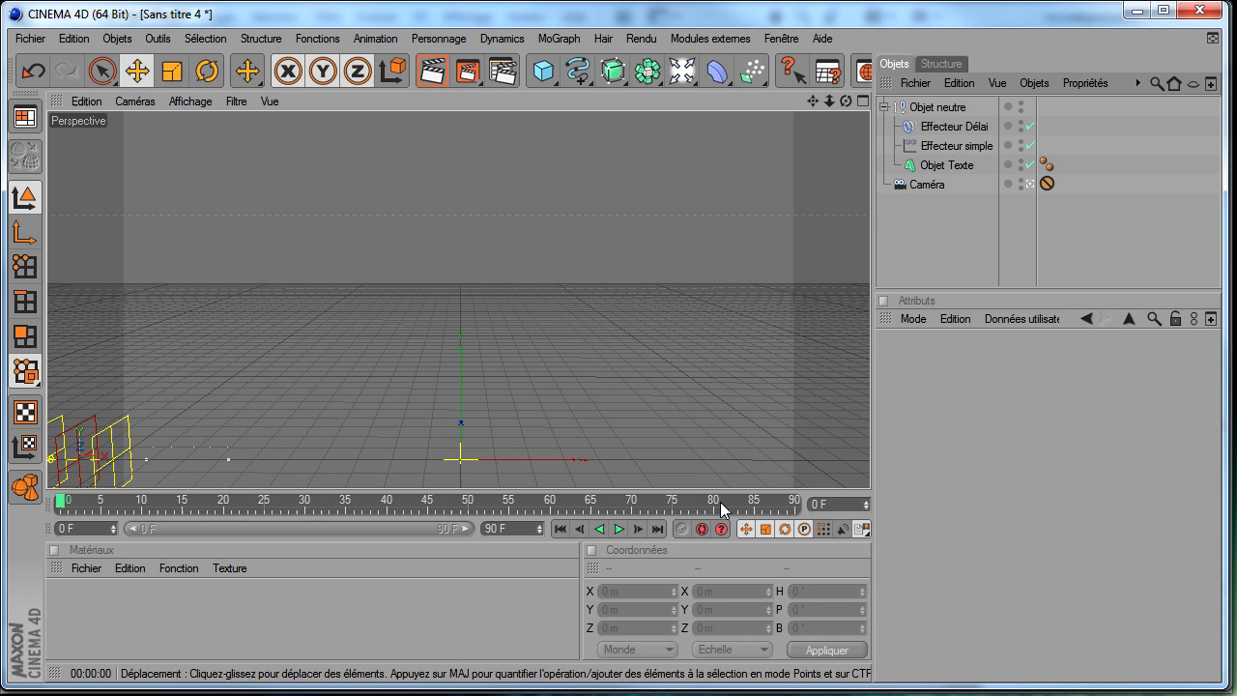
- Play the animation to check the grouped text's reveal, and return to the first frame
{"action": "left_click", "coordinate": [620, 529]}
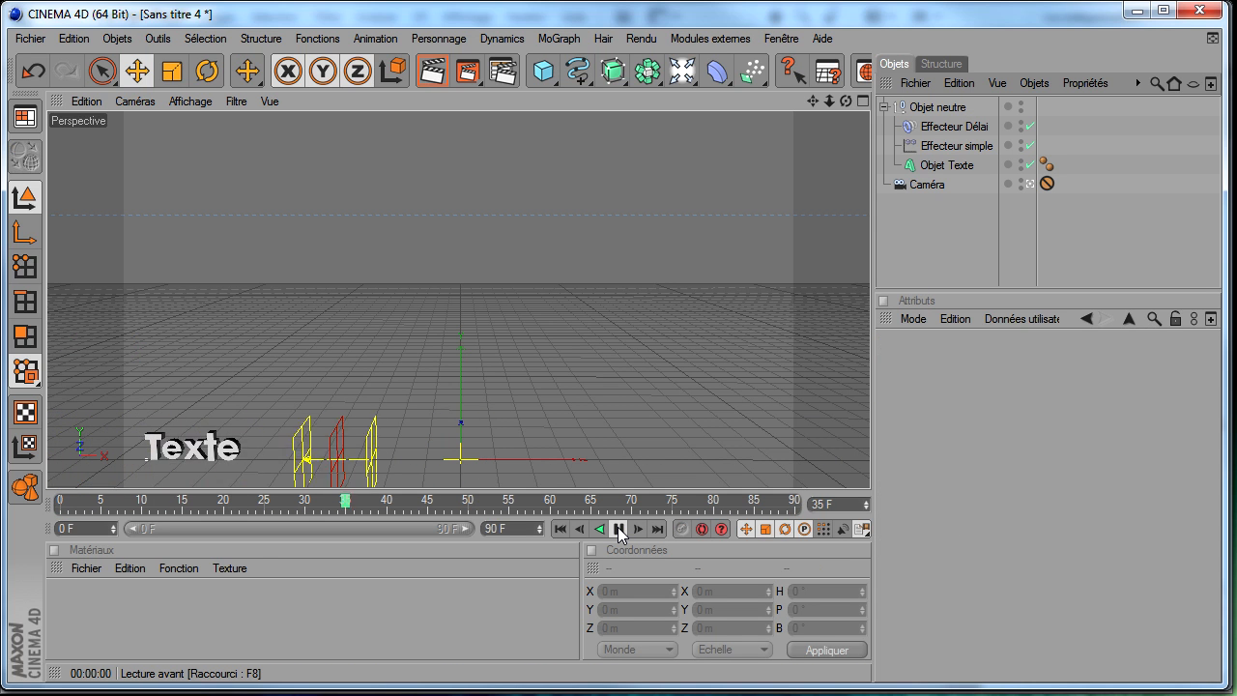
{"action": "left_click", "coordinate": [619, 529]}
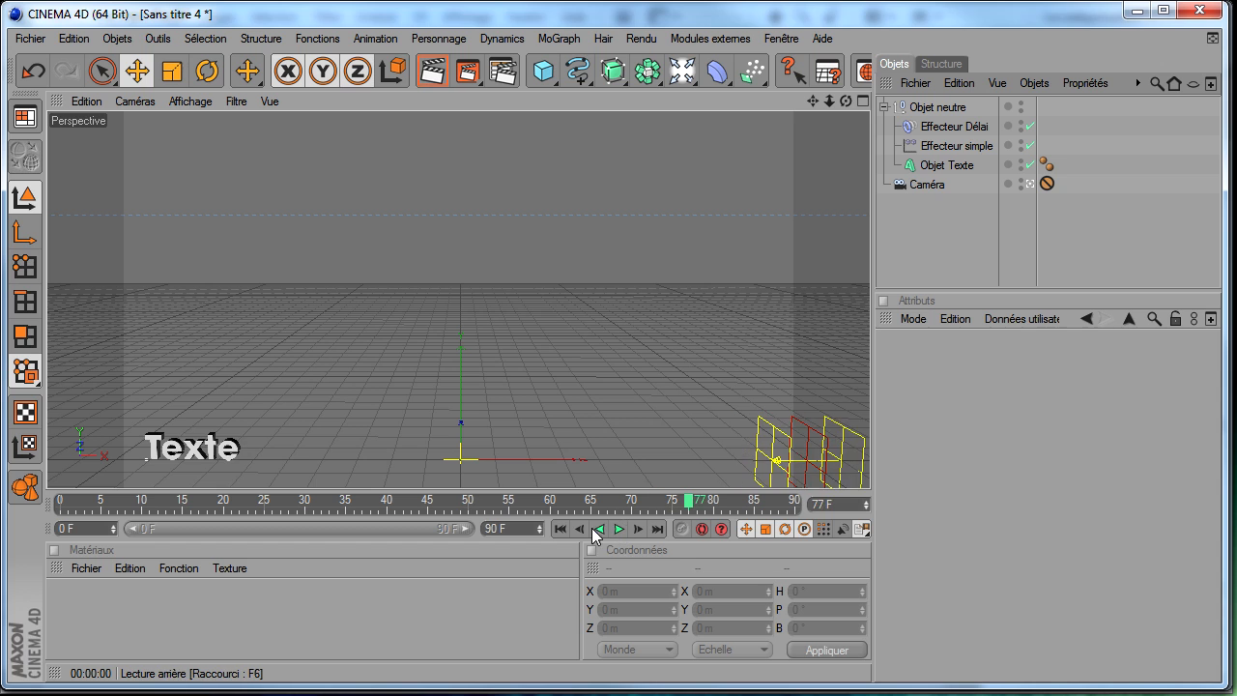
{"action": "left_click", "coordinate": [559, 528]}
- Rename the null that groups the text and effectors as controle
{"action": "left_click", "coordinate": [959, 109]}
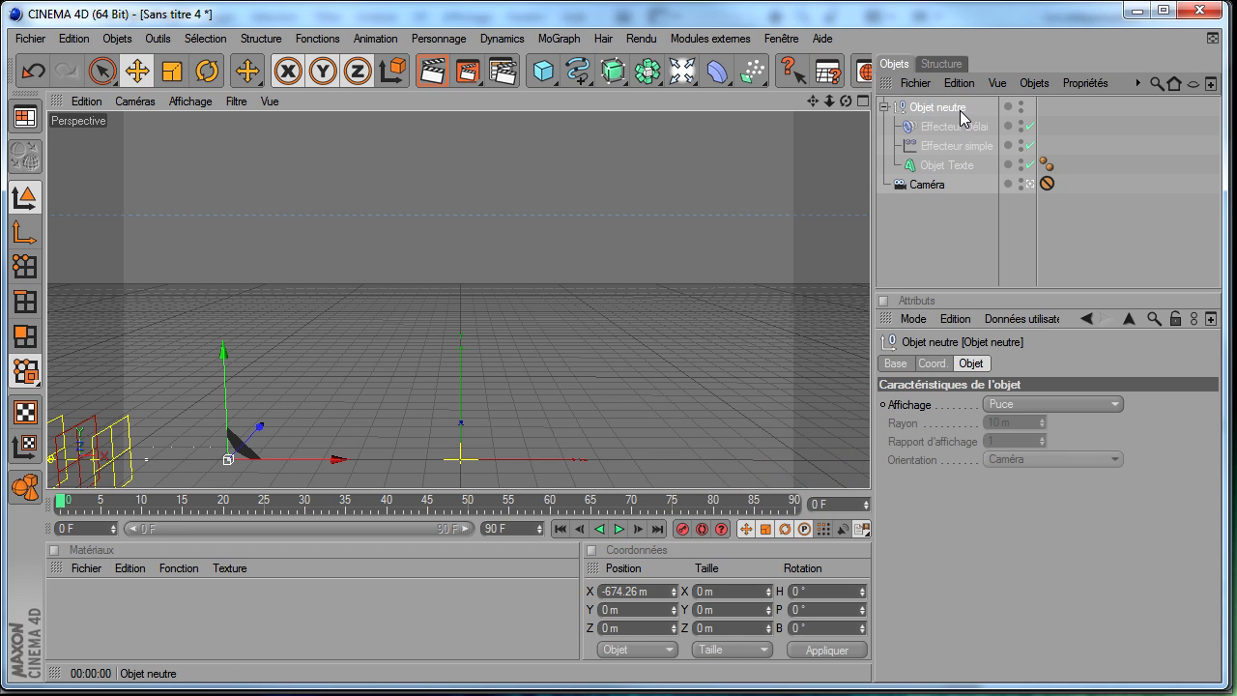
{"action": "double_click", "coordinate": [942, 109]}
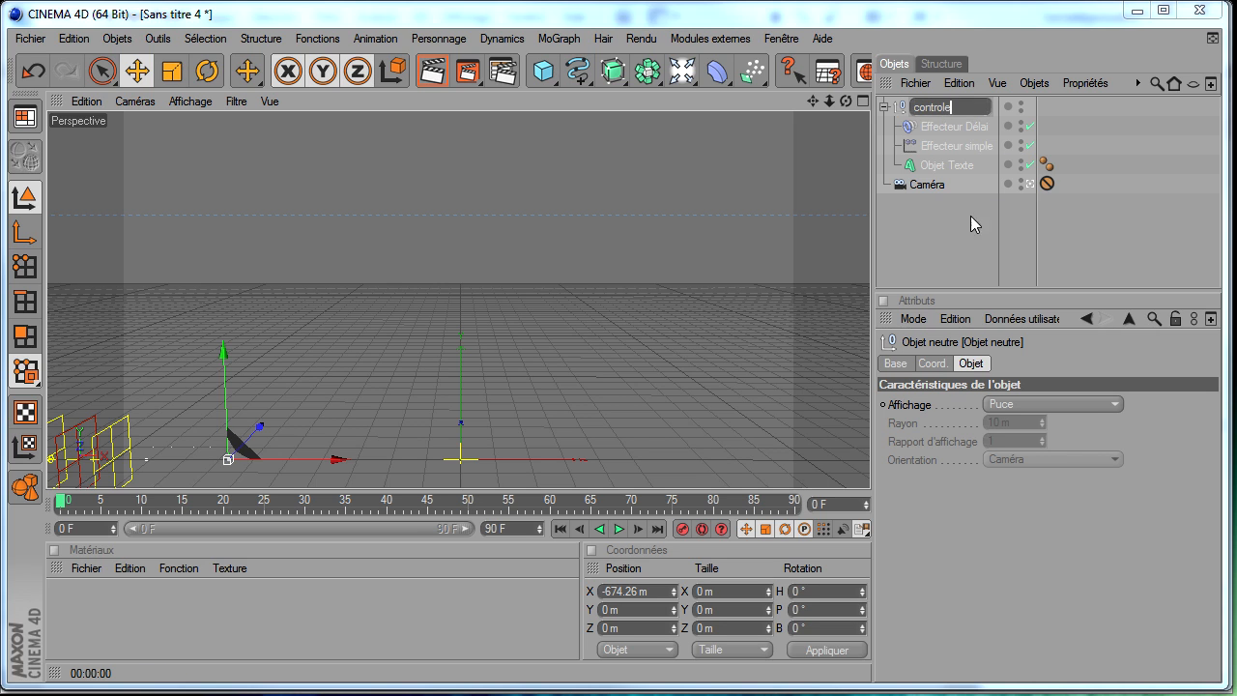
{"action": "type", "text": "controle"}
{"action": "key", "text": "Return"}
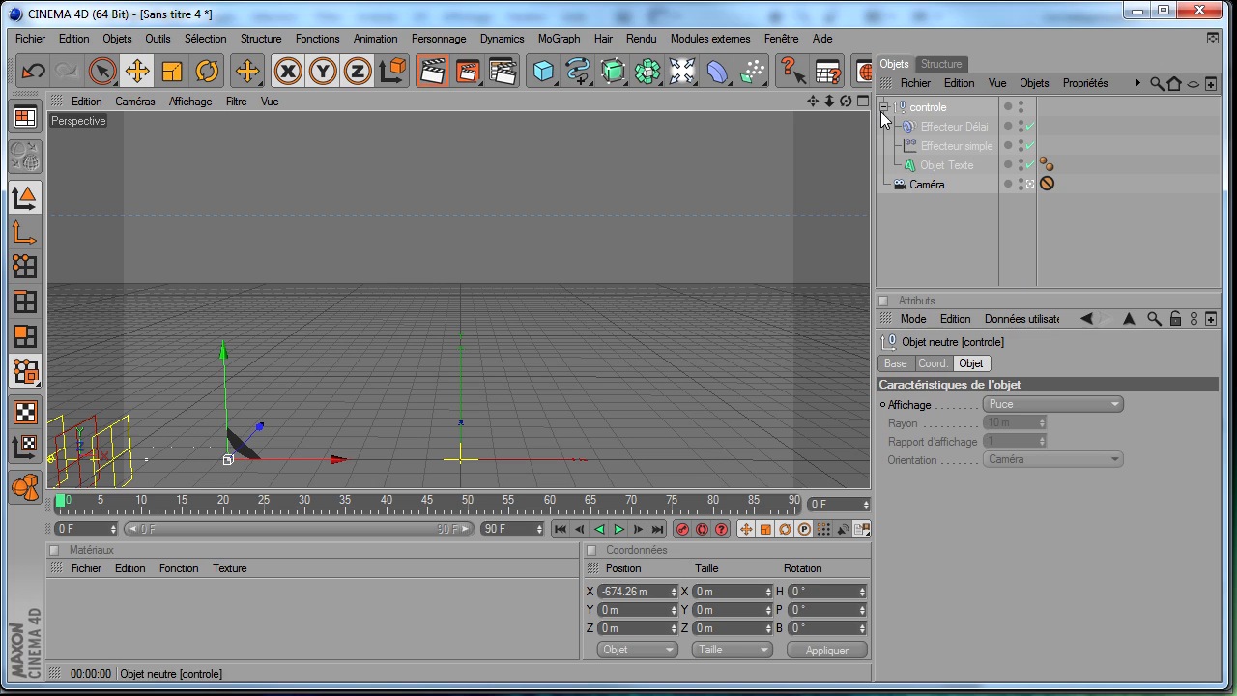
- Add a user data entry named texte to controle, with data type Texte dynamique and default value "Ici mon texte"
{"action": "left_click", "coordinate": [1027, 319]}
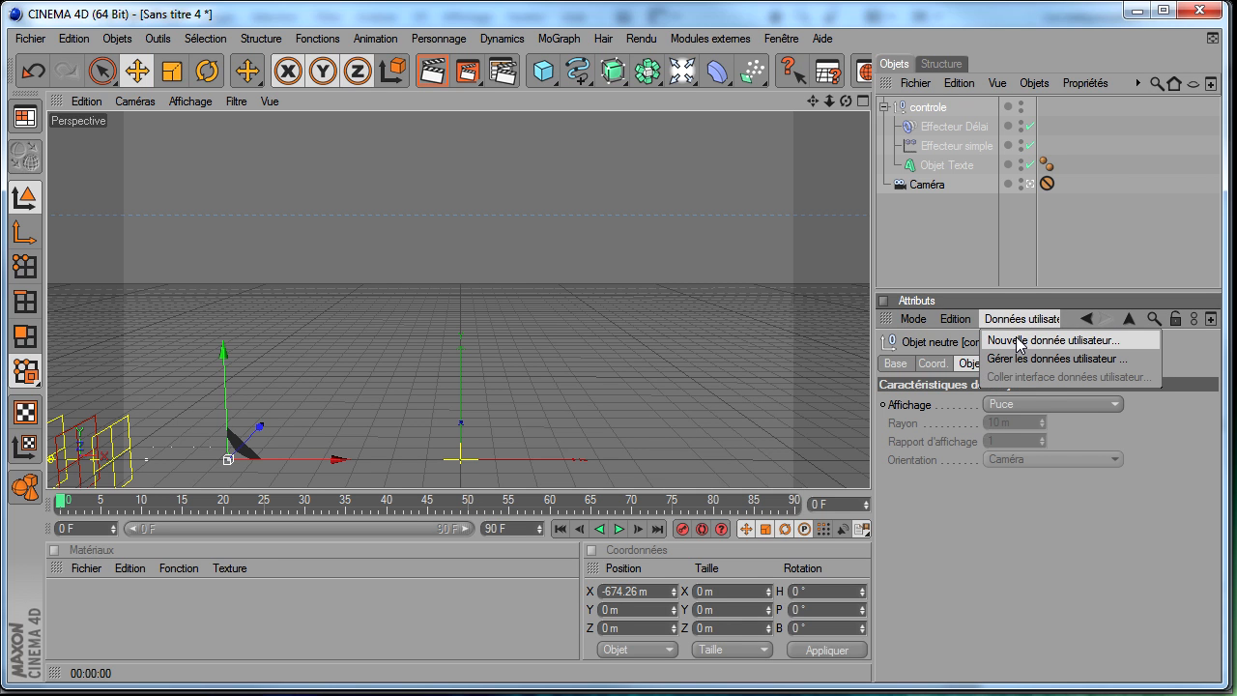
{"action": "left_click", "coordinate": [1016, 339]}
{"action": "left_click_drag", "start_coordinate": [1051, 56], "coordinate": [477, 57]}
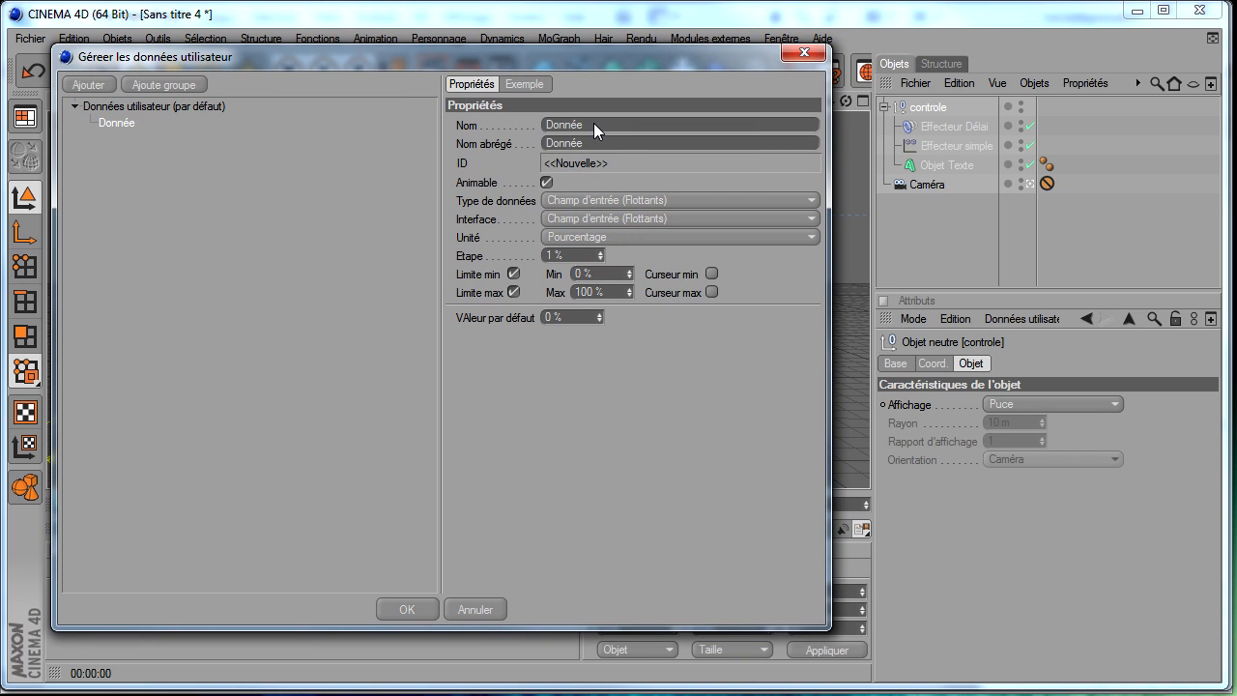
{"action": "type", "text": "texte"}
{"action": "key", "text": "Return"}
{"action": "left_click", "coordinate": [559, 200]}
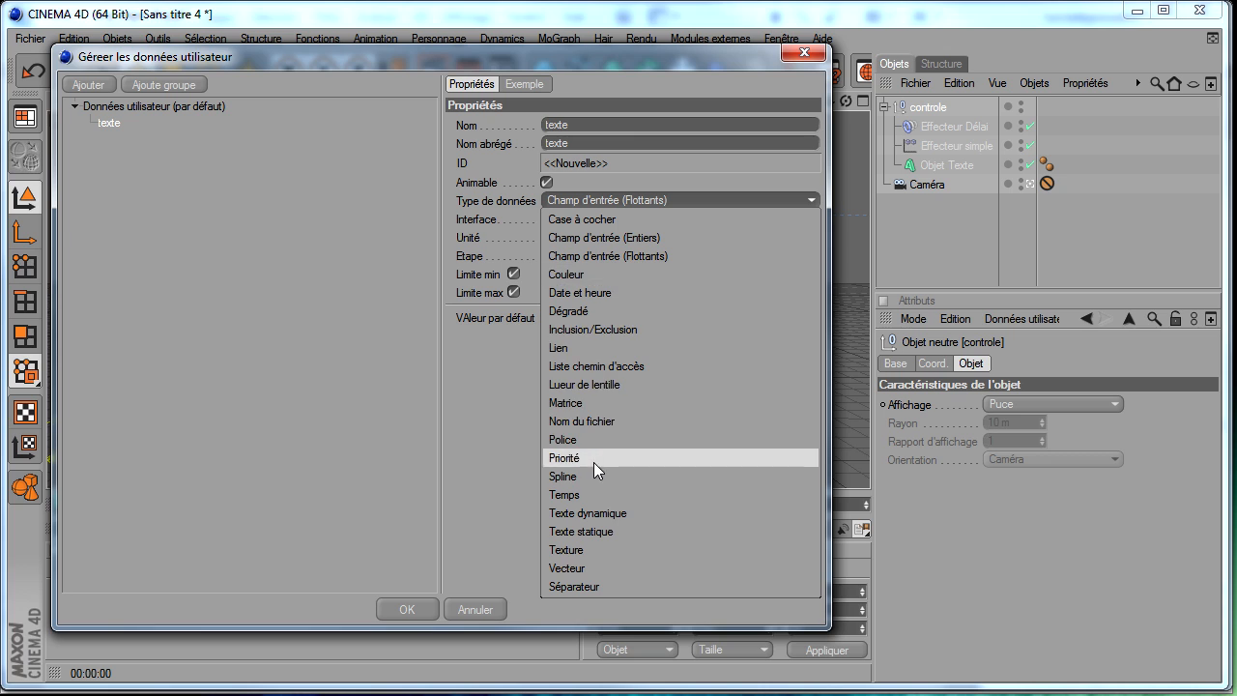
{"action": "left_click", "coordinate": [598, 512]}
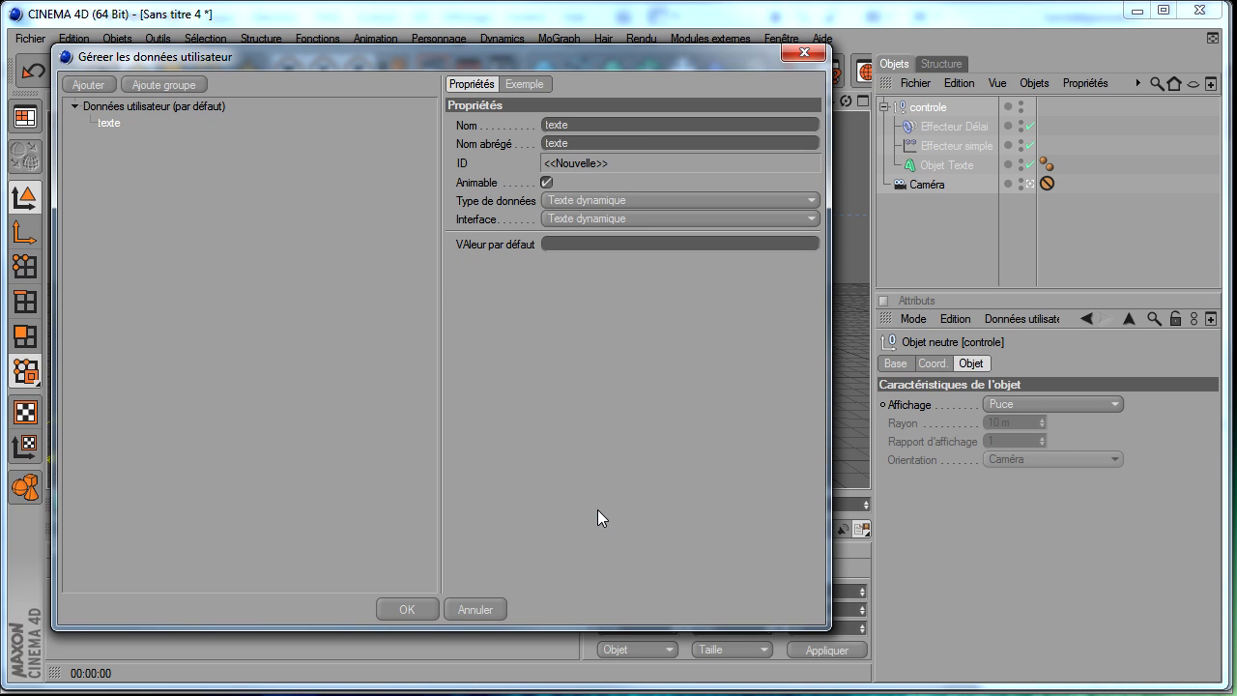
{"action": "left_click", "coordinate": [590, 245]}
{"action": "left_click", "coordinate": [154, 224]}
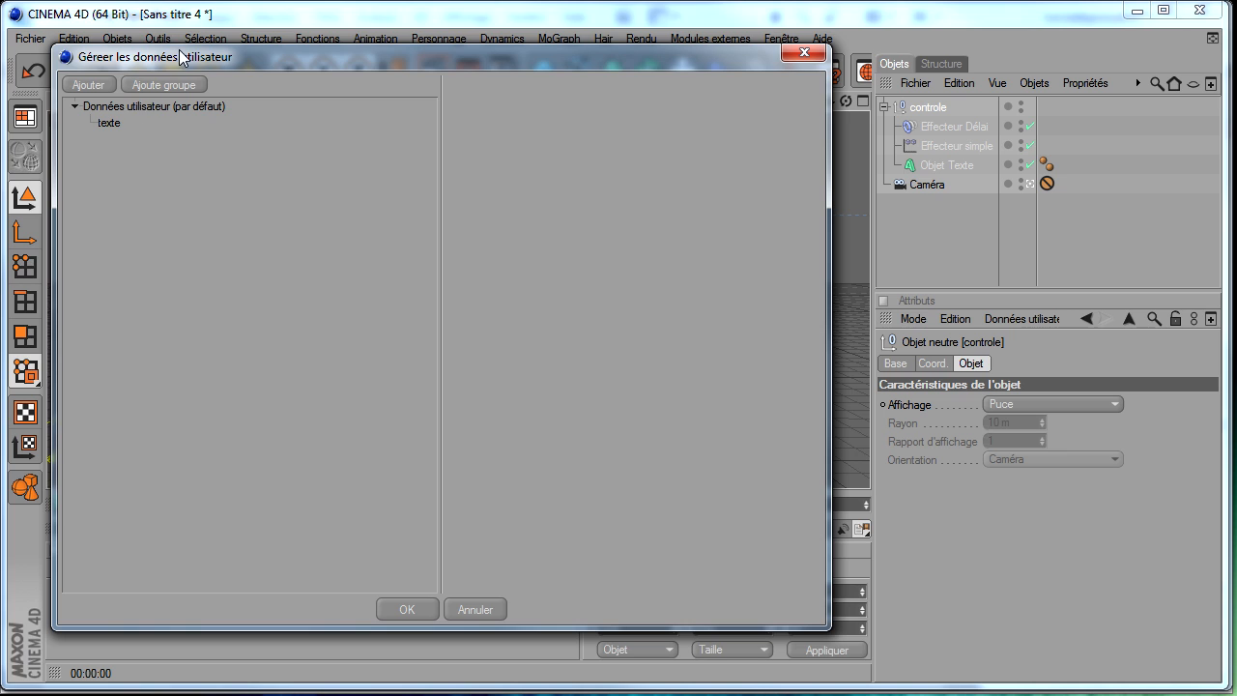
- Add a user data group and name it Reglage
{"action": "left_click", "coordinate": [157, 84]}
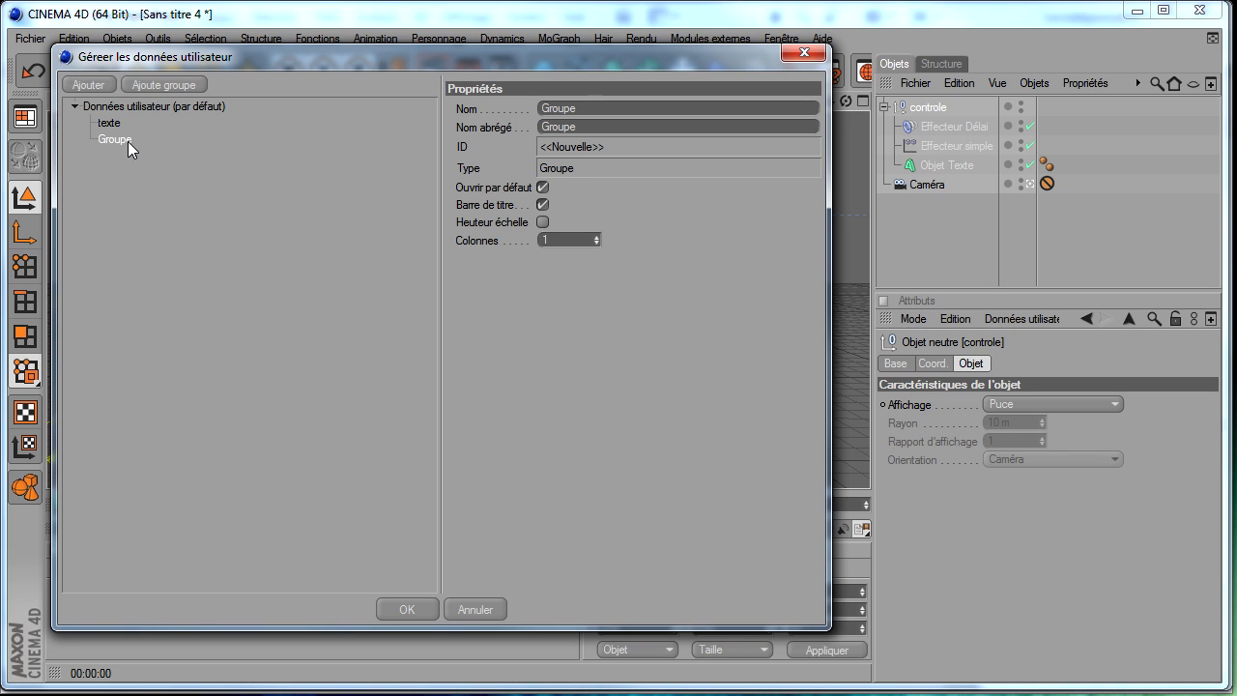
{"action": "left_click", "coordinate": [635, 108]}
{"action": "type", "text": "Regle"}
{"action": "key", "text": "BackSpace"}
{"action": "type", "text": "age"}
{"action": "left_click", "coordinate": [322, 250]}
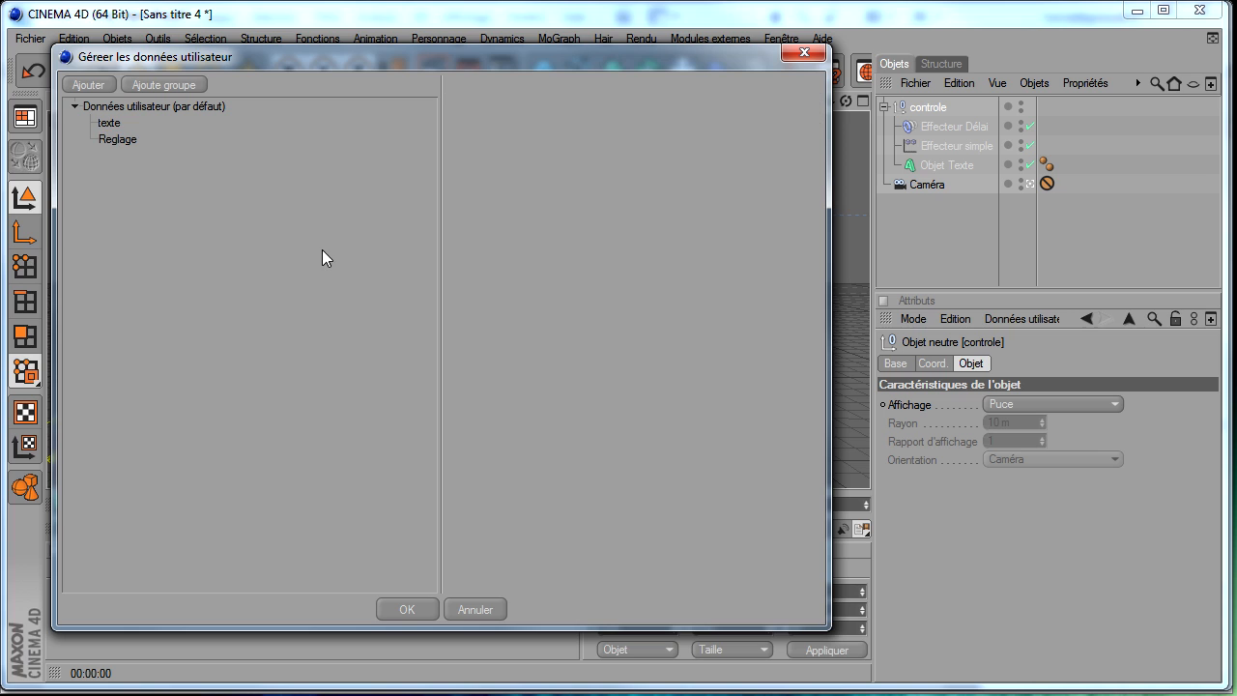
- Move the Reglage group out of the default user data, nest the texte entry inside it, and apply the user data
{"action": "left_click_drag", "start_coordinate": [87, 216], "coordinate": [86, 216]}
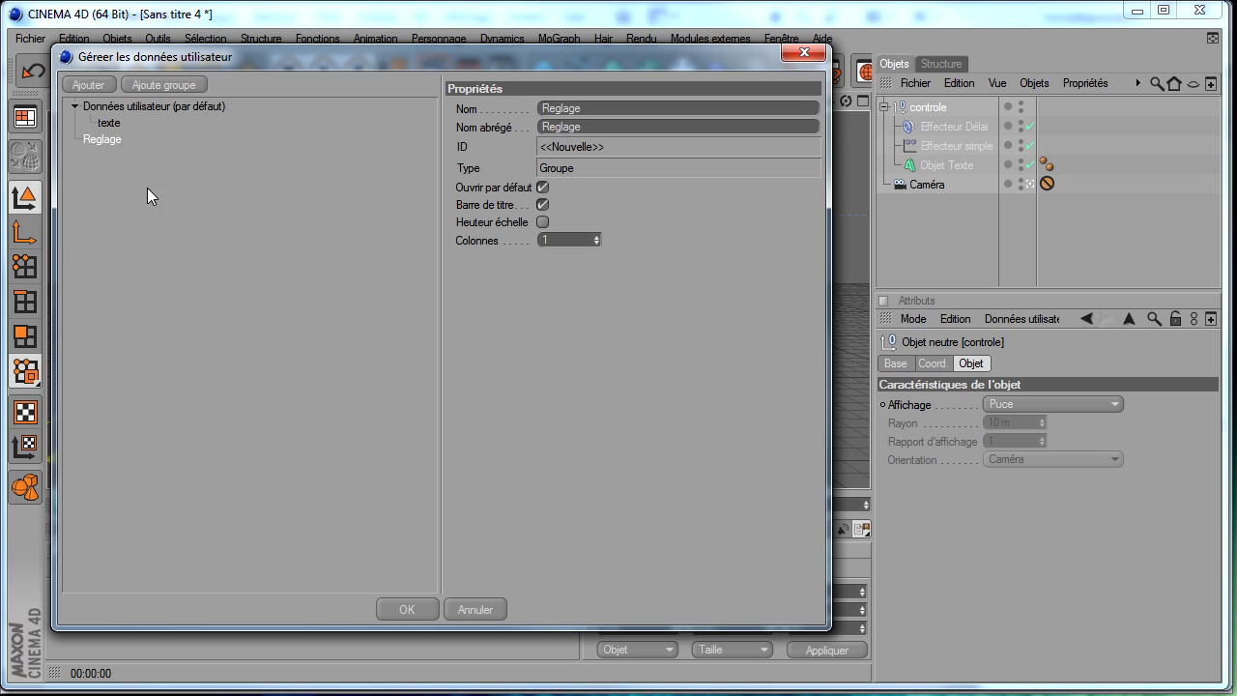
{"action": "mouse_move", "coordinate": [104, 124]}
{"action": "left_mouse_down"}
{"action": "mouse_move", "coordinate": [131, 149]}
{"action": "mouse_move", "coordinate": [118, 142]}
{"action": "left_mouse_up"}
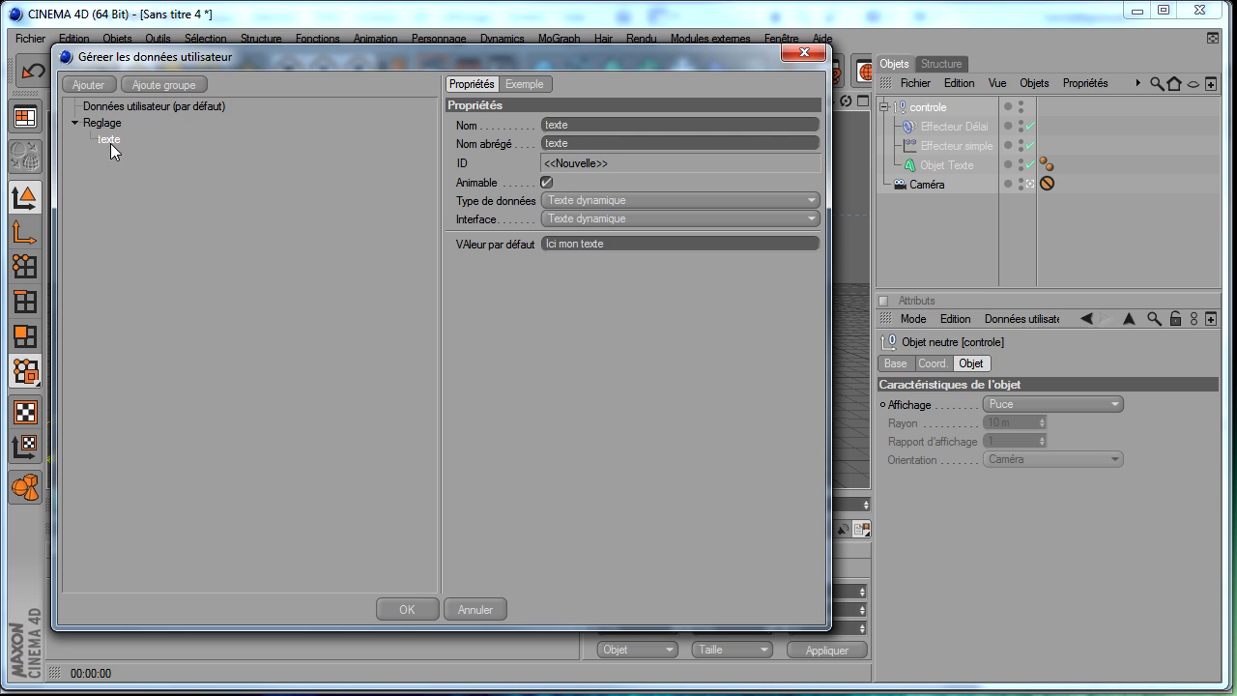
{"action": "left_click", "coordinate": [106, 123]}
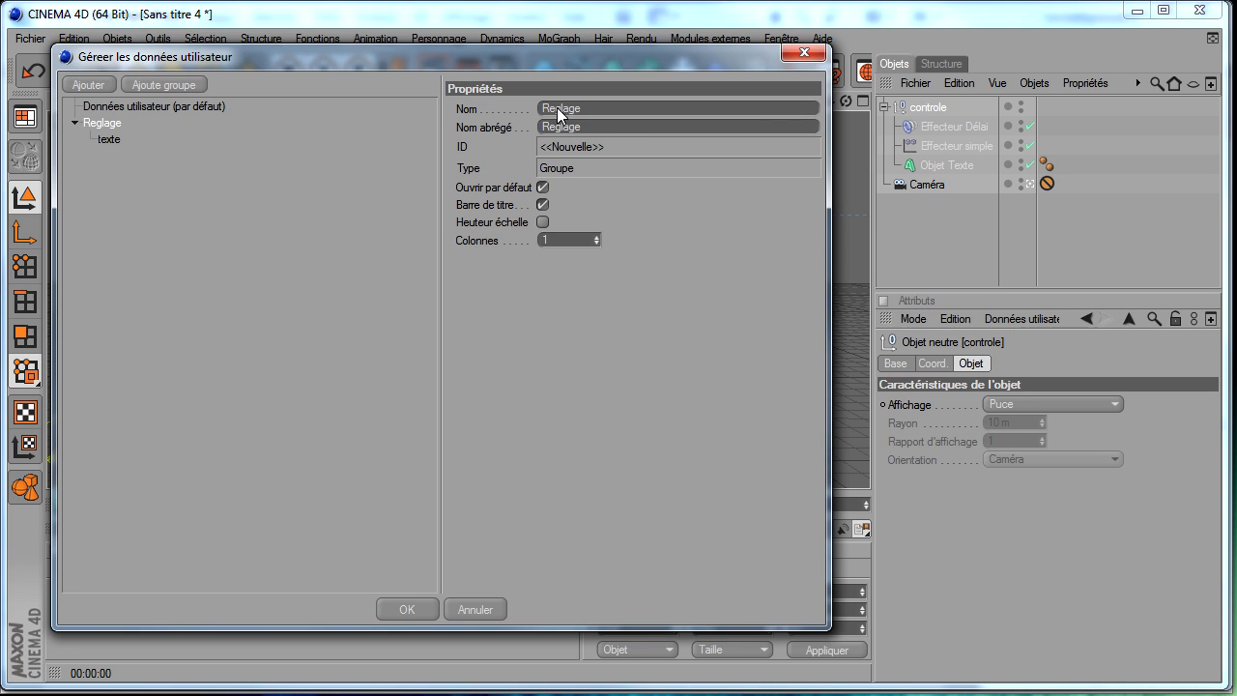
{"action": "left_click", "coordinate": [106, 139]}
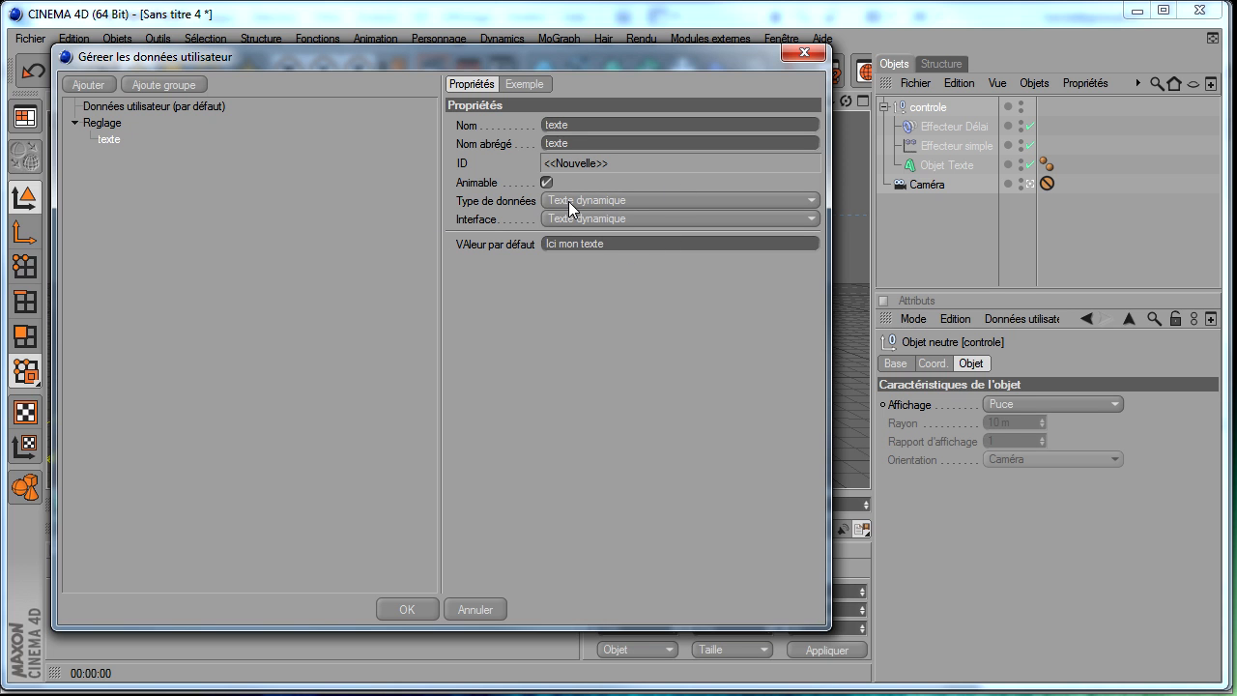
{"action": "left_click", "coordinate": [396, 610]}
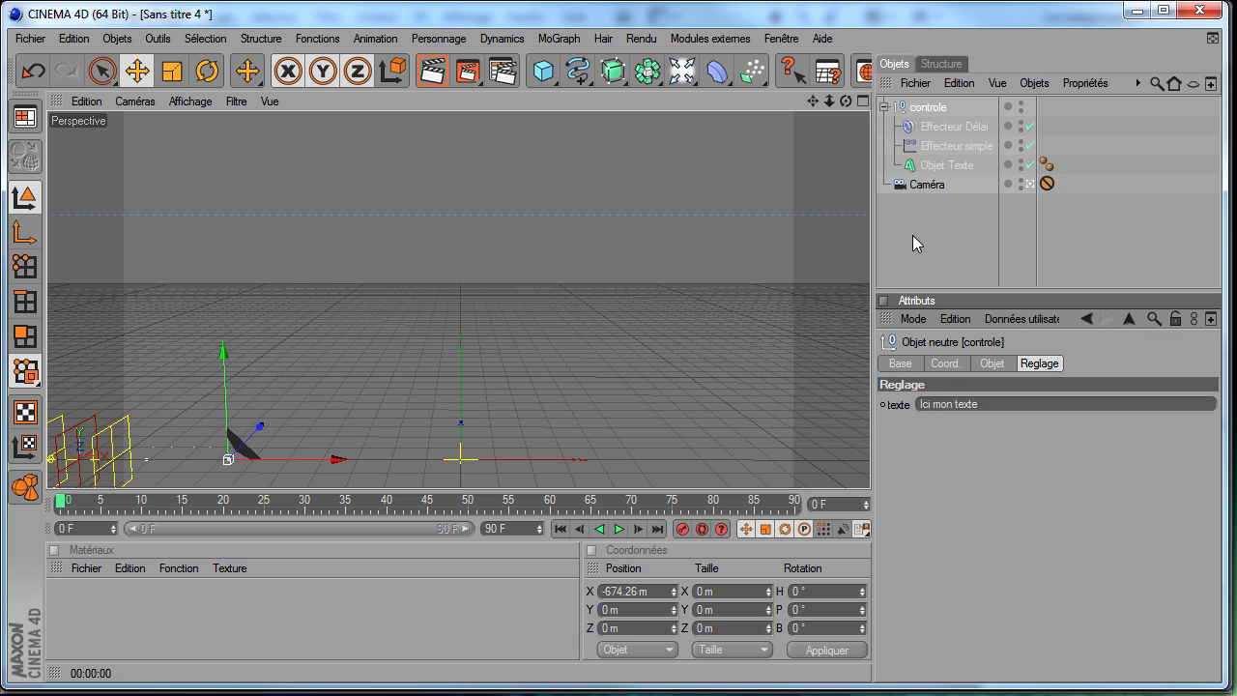
- Review the texte field in controle's Reglage user data and play the animation up to frame 38
{"action": "left_click", "coordinate": [927, 106]}
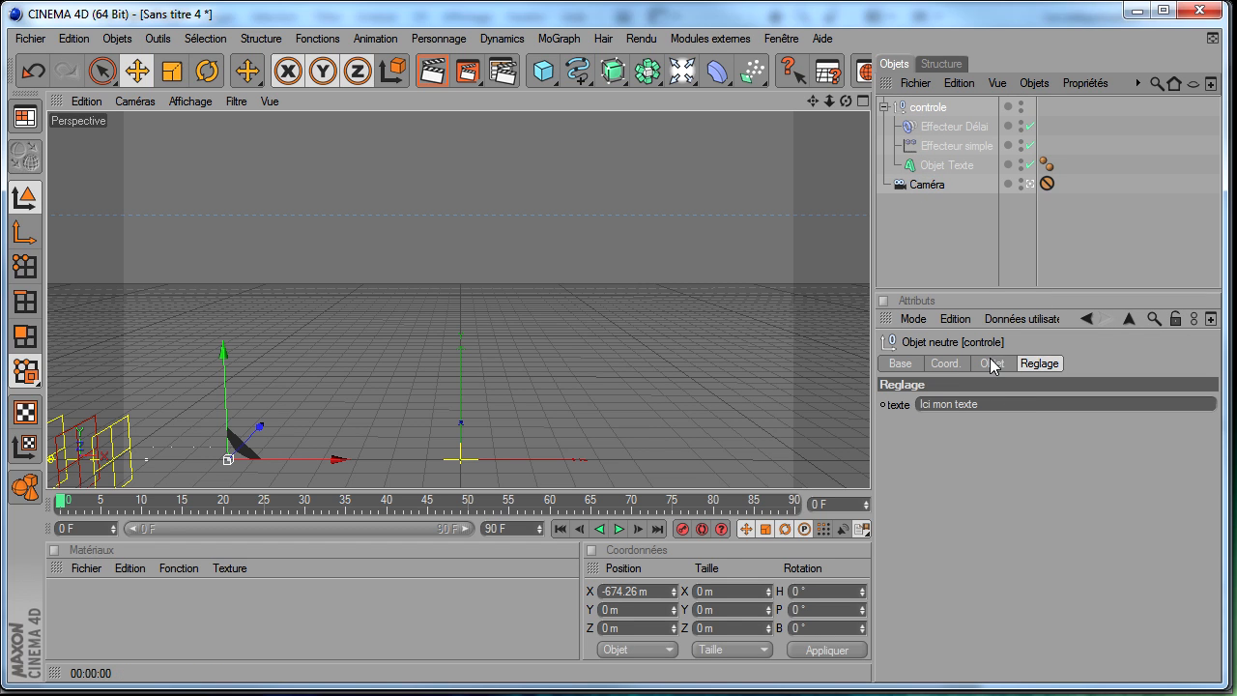
{"action": "left_click", "coordinate": [1043, 363]}
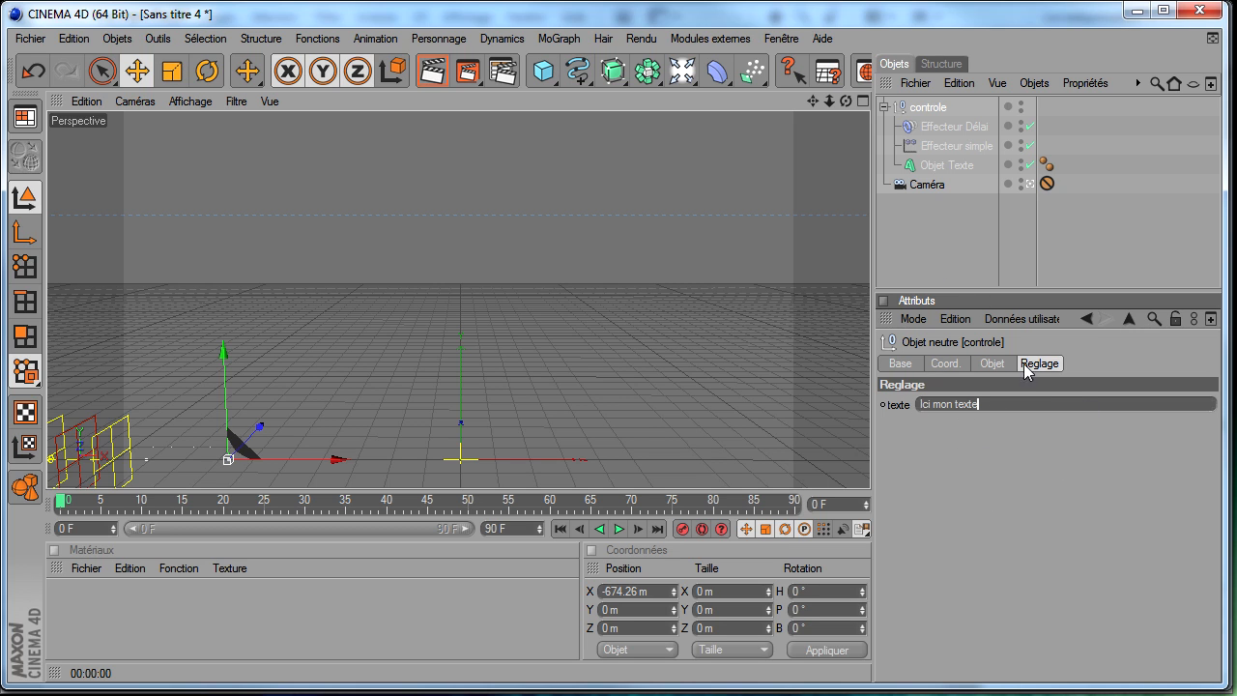
{"action": "left_click", "coordinate": [984, 364]}
{"action": "left_click", "coordinate": [1033, 364]}
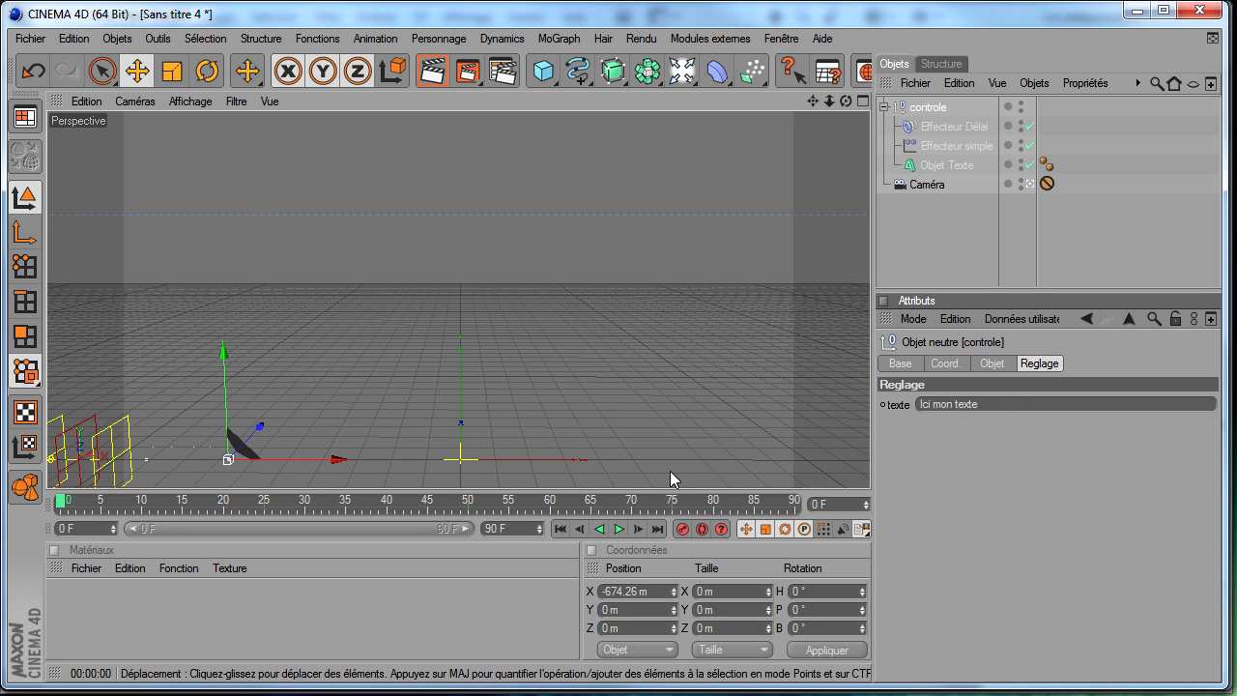
{"action": "left_click", "coordinate": [619, 529]}
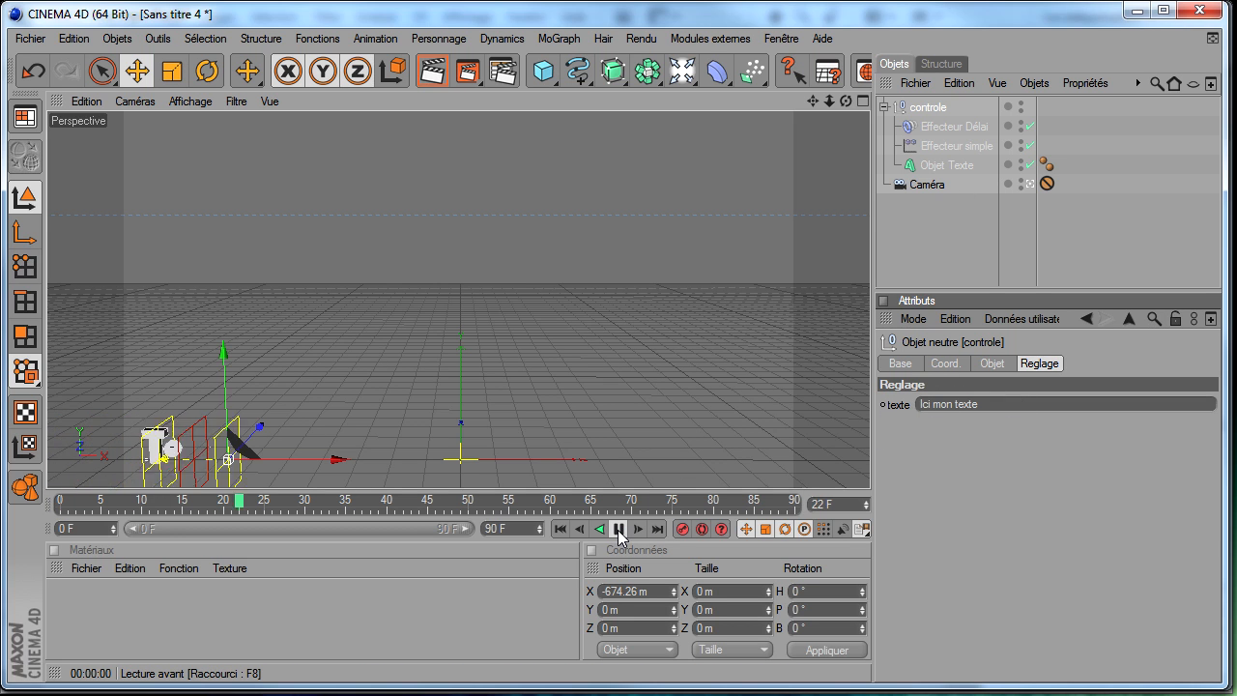
{"action": "left_click", "coordinate": [619, 529]}
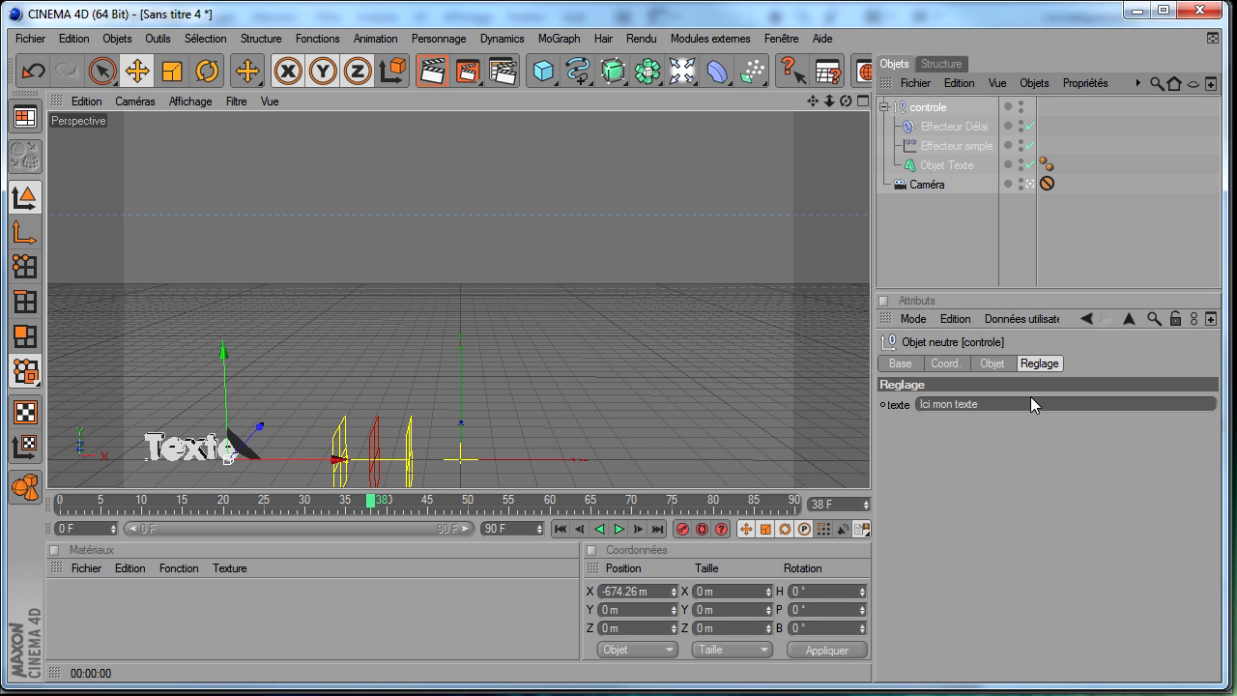
- Compare the texte field in controle's Reglage user data with the Texte attribute of Objet Texte
{"action": "left_click_drag", "start_coordinate": [1025, 403], "coordinate": [900, 407]}
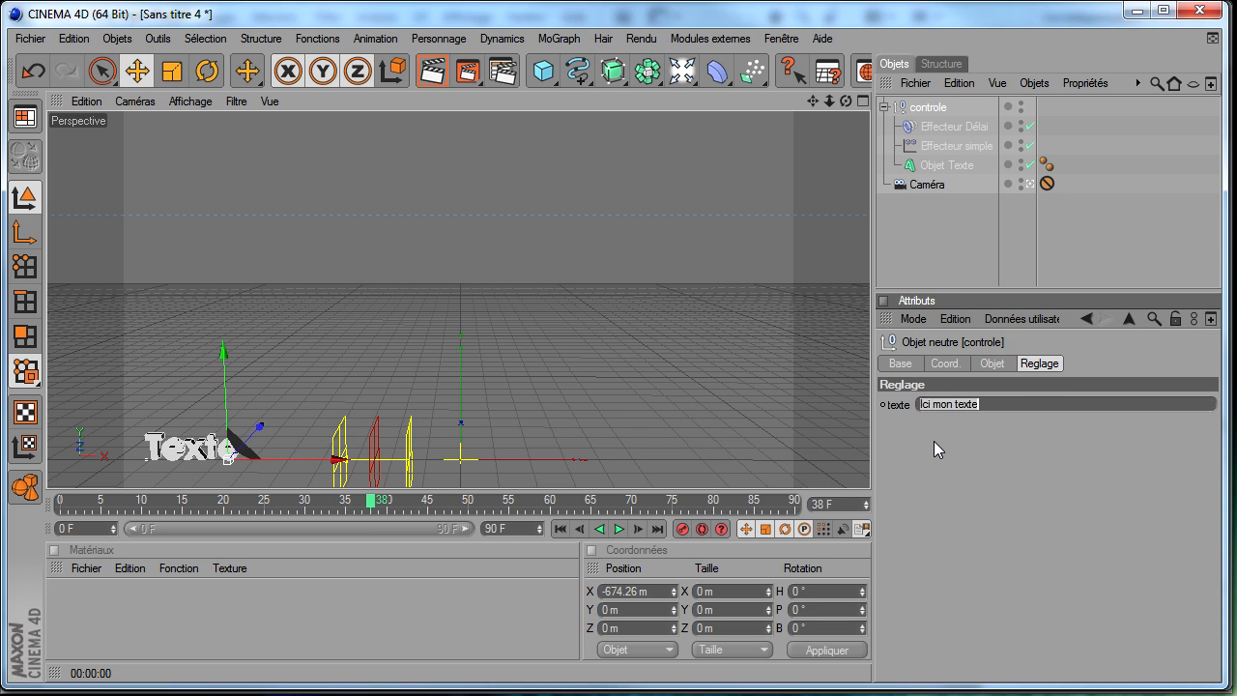
{"action": "left_click", "coordinate": [933, 165]}
{"action": "left_click", "coordinate": [1023, 363]}
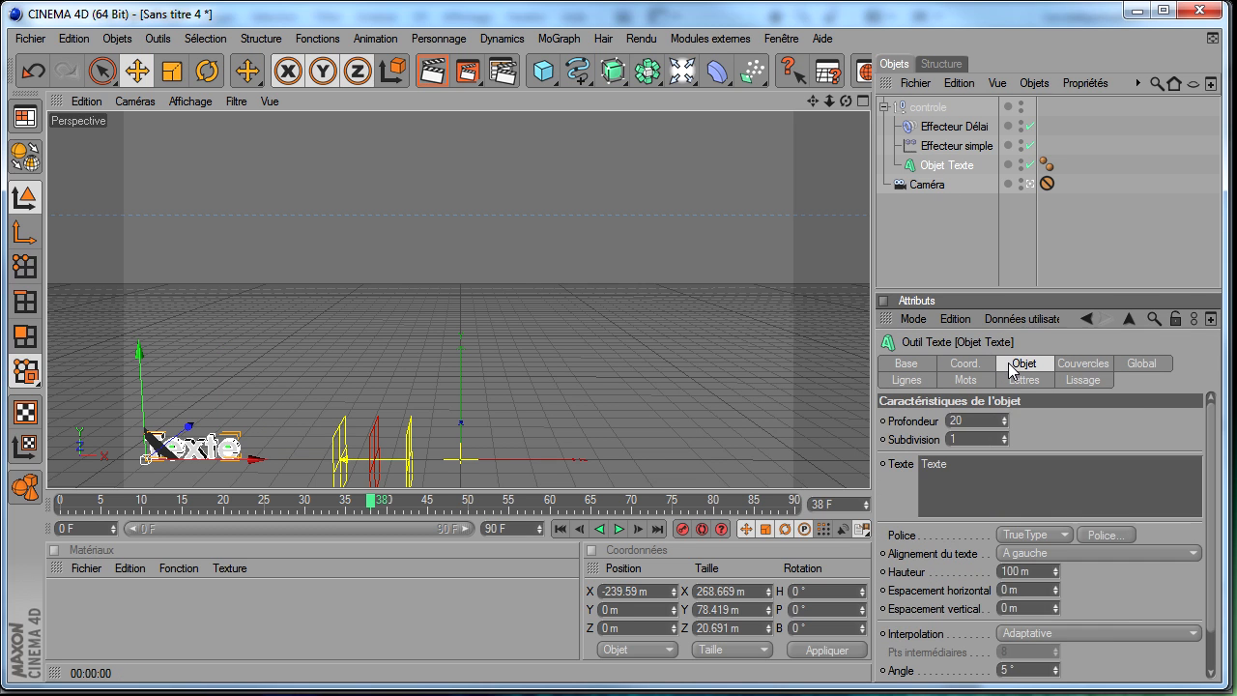
{"action": "left_click", "coordinate": [1021, 473]}
{"action": "left_click", "coordinate": [988, 252]}
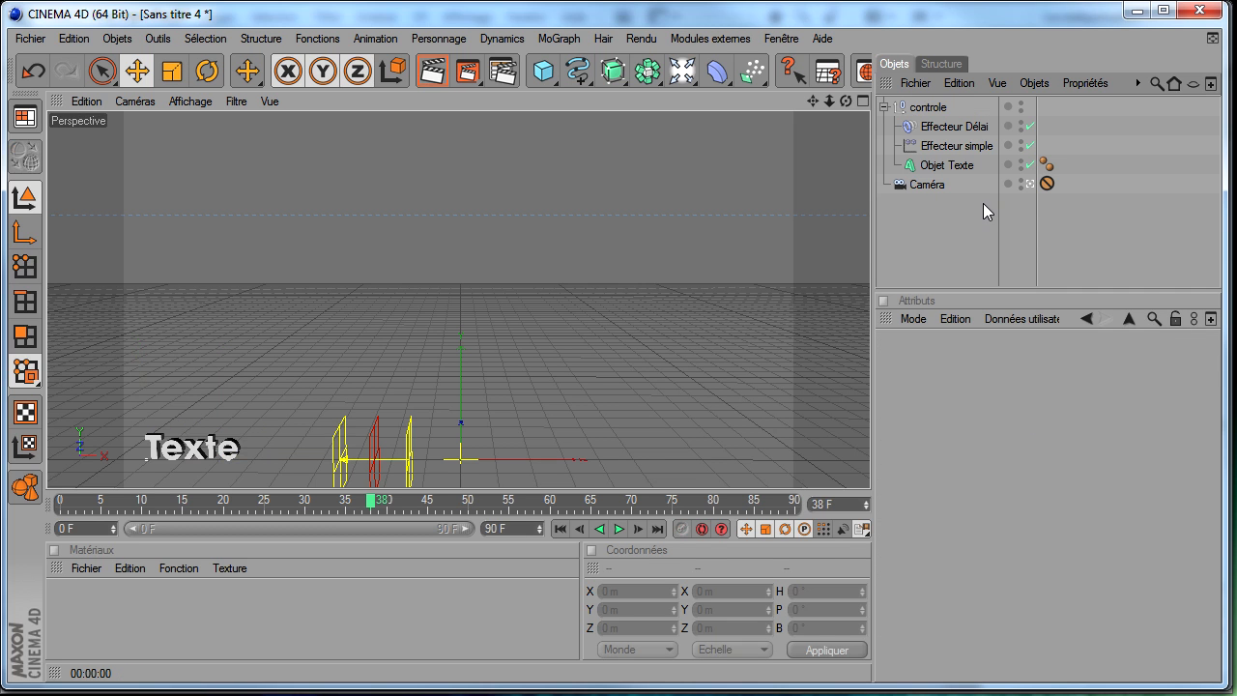
{"action": "left_click", "coordinate": [885, 108]}
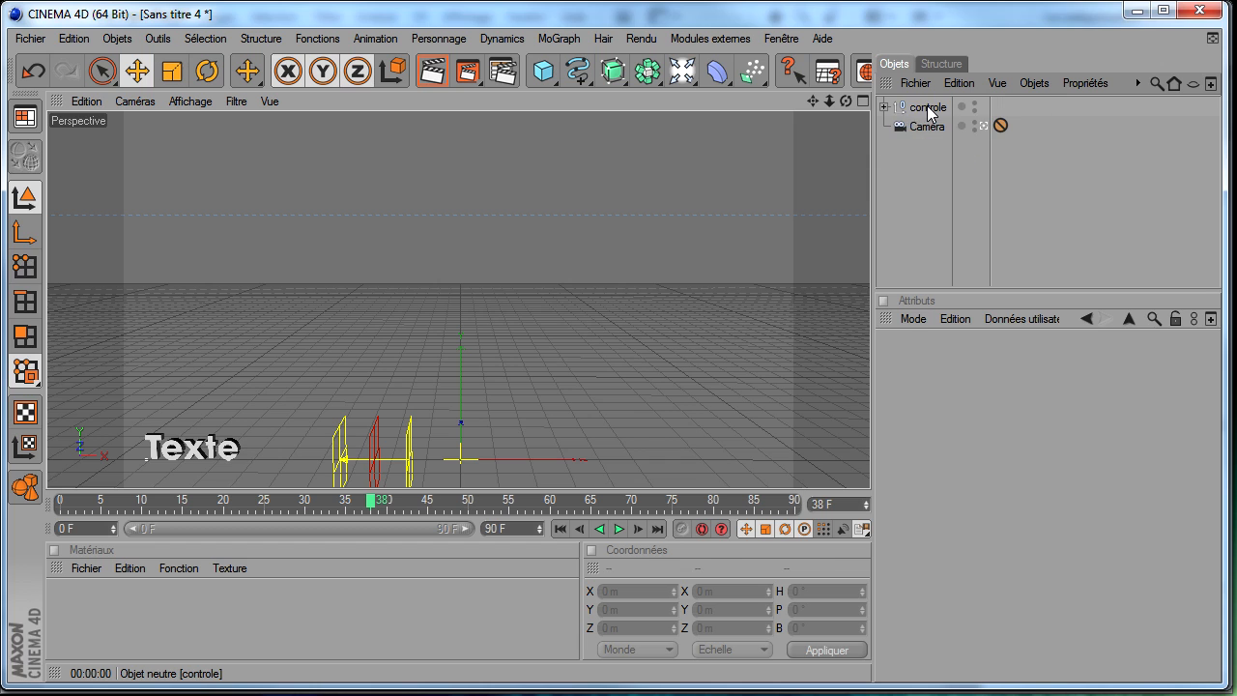
{"action": "left_click", "coordinate": [927, 107]}
{"action": "left_click", "coordinate": [1039, 363]}
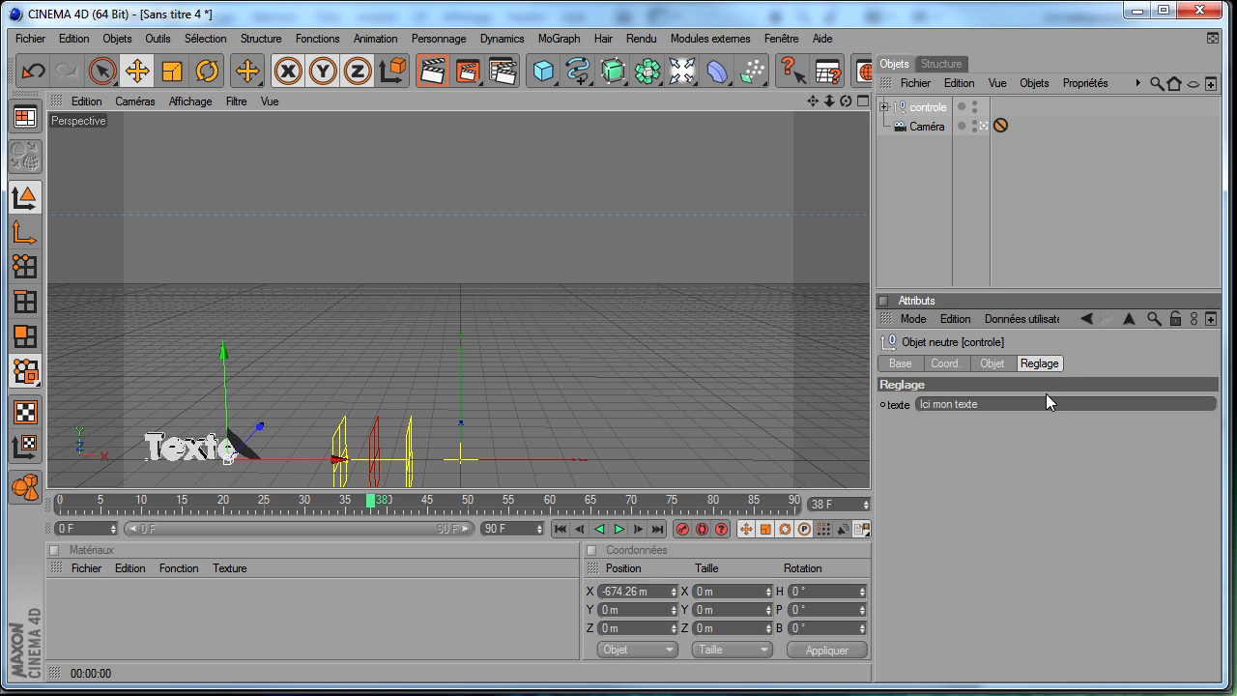
- Add an XPresso tag to controle and move its editor window clear of the object list
{"action": "left_click", "coordinate": [916, 109]}
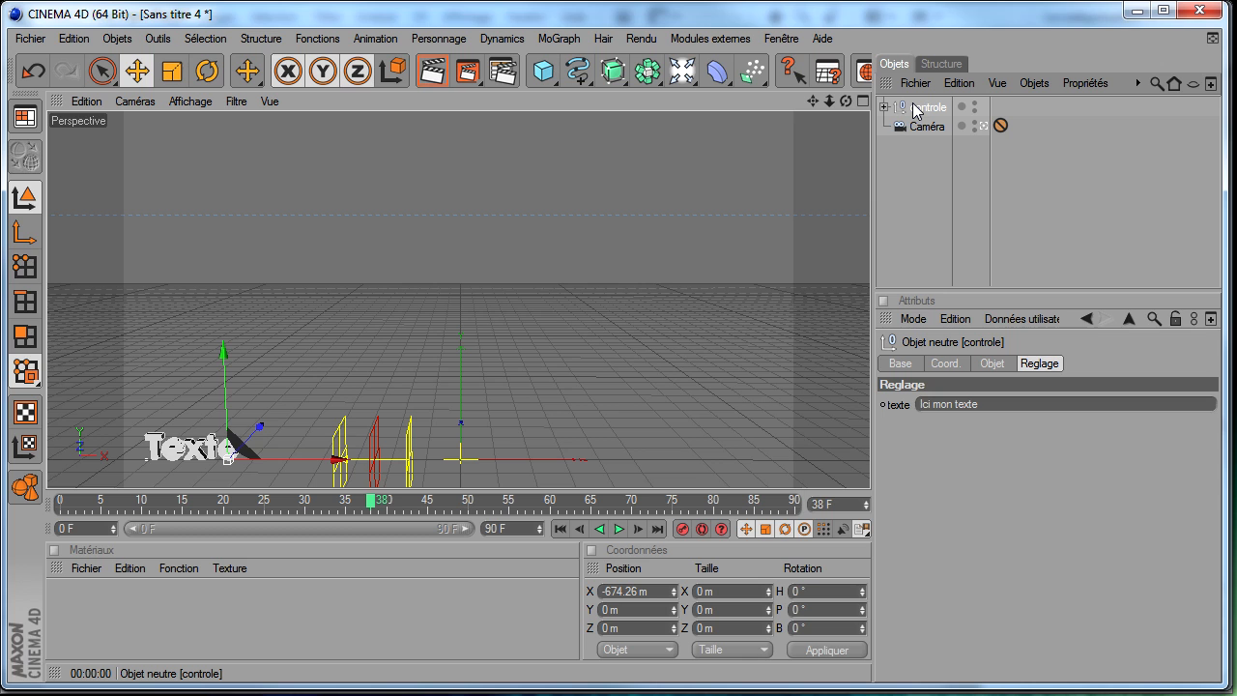
{"action": "right_click", "coordinate": [905, 114]}
{"action": "mouse_move", "coordinate": [947, 126]}
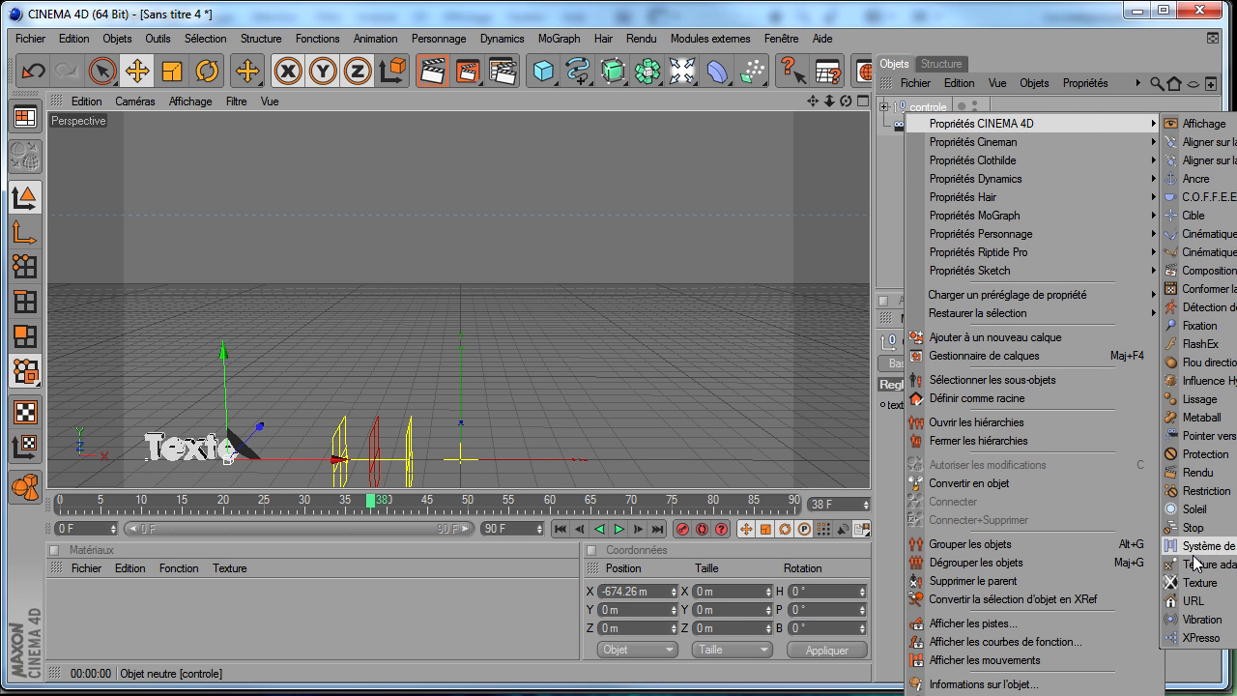
{"action": "left_click", "coordinate": [1199, 638]}
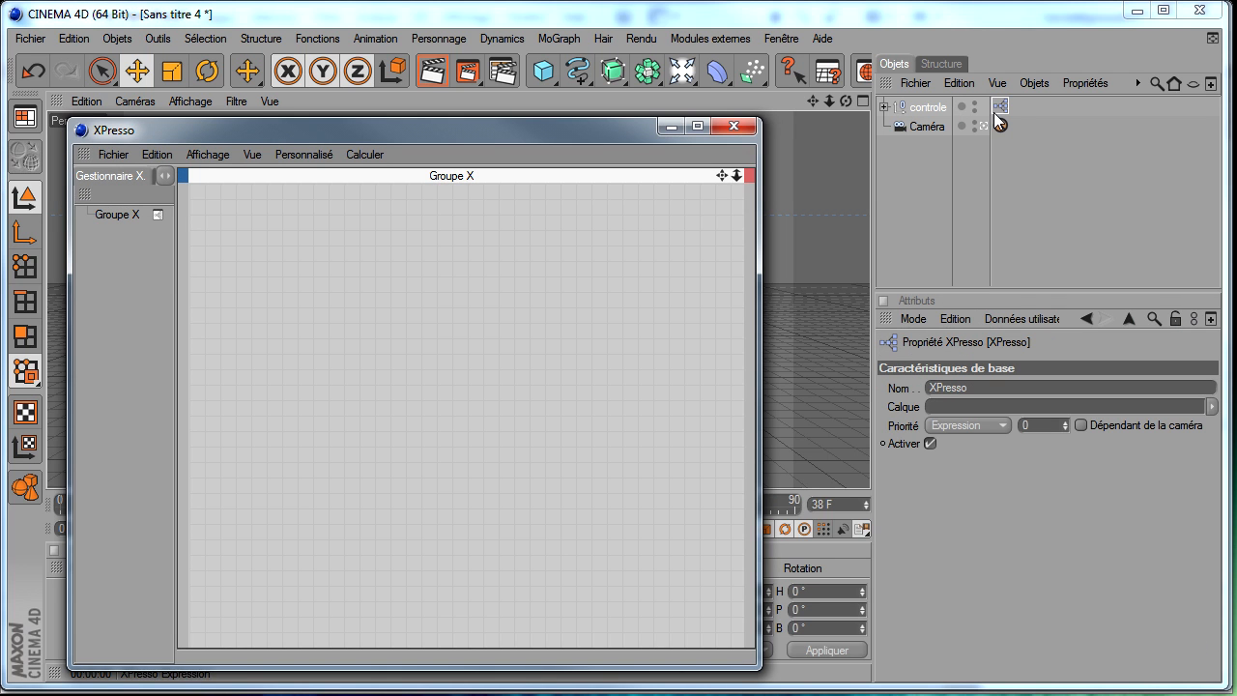
{"action": "left_click_drag", "start_coordinate": [599, 133], "coordinate": [593, 58]}
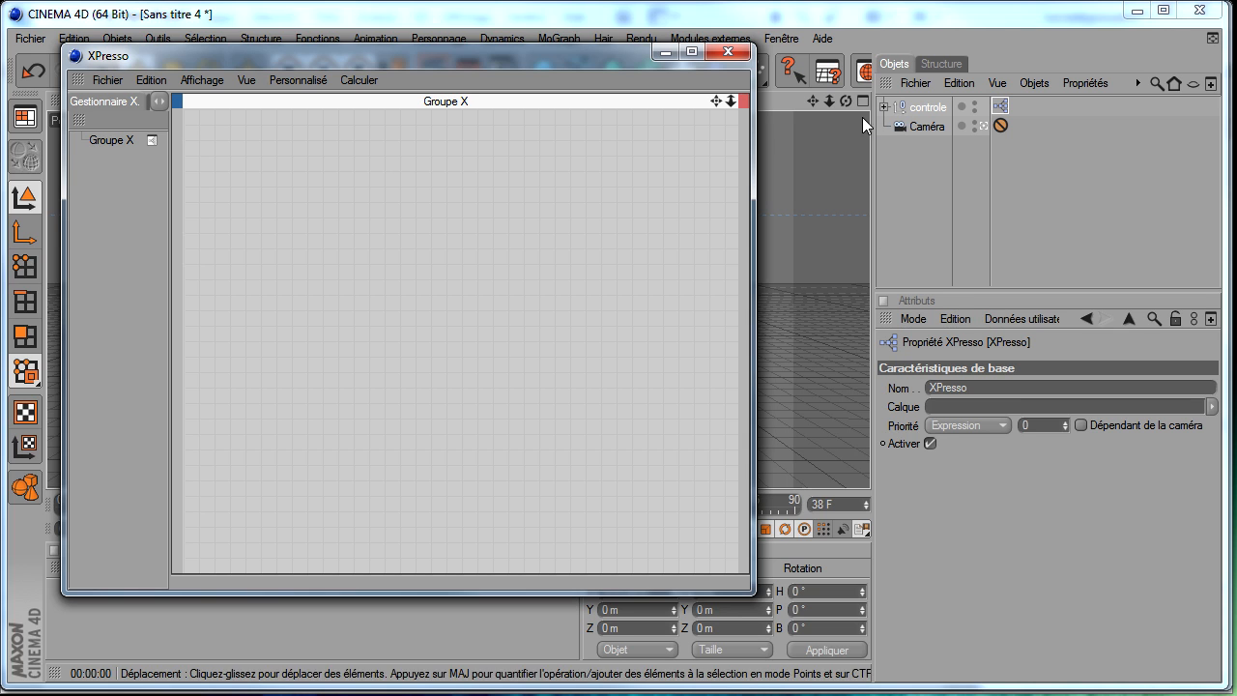
- Add controle and Objet Texte as nodes in the XPresso graph and enlarge both nodes
{"action": "left_click", "coordinate": [918, 107]}
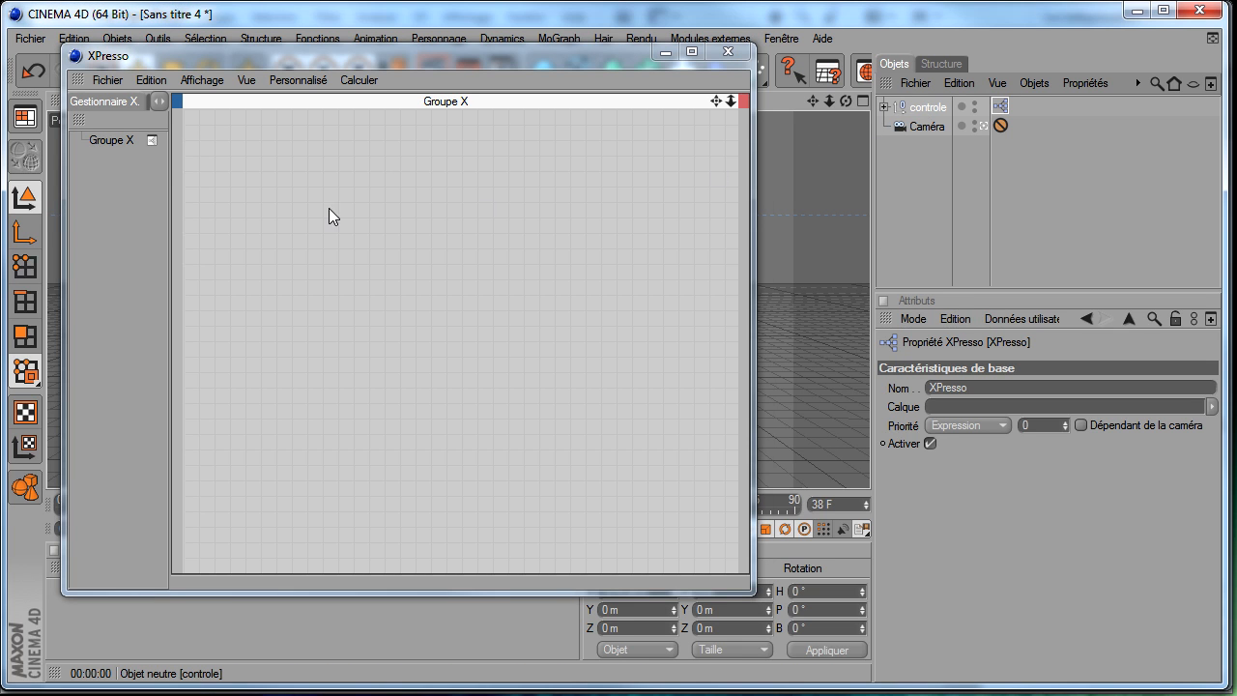
{"action": "left_click_drag", "start_coordinate": [255, 194], "coordinate": [255, 193]}
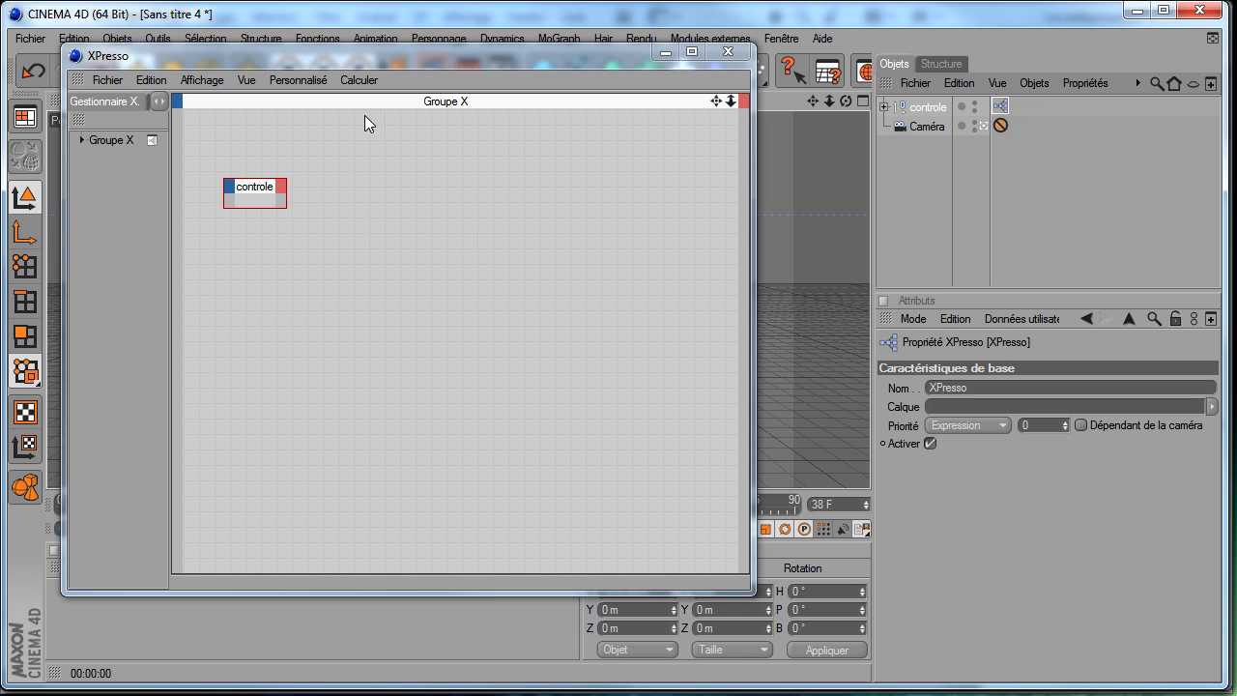
{"action": "left_click", "coordinate": [882, 107]}
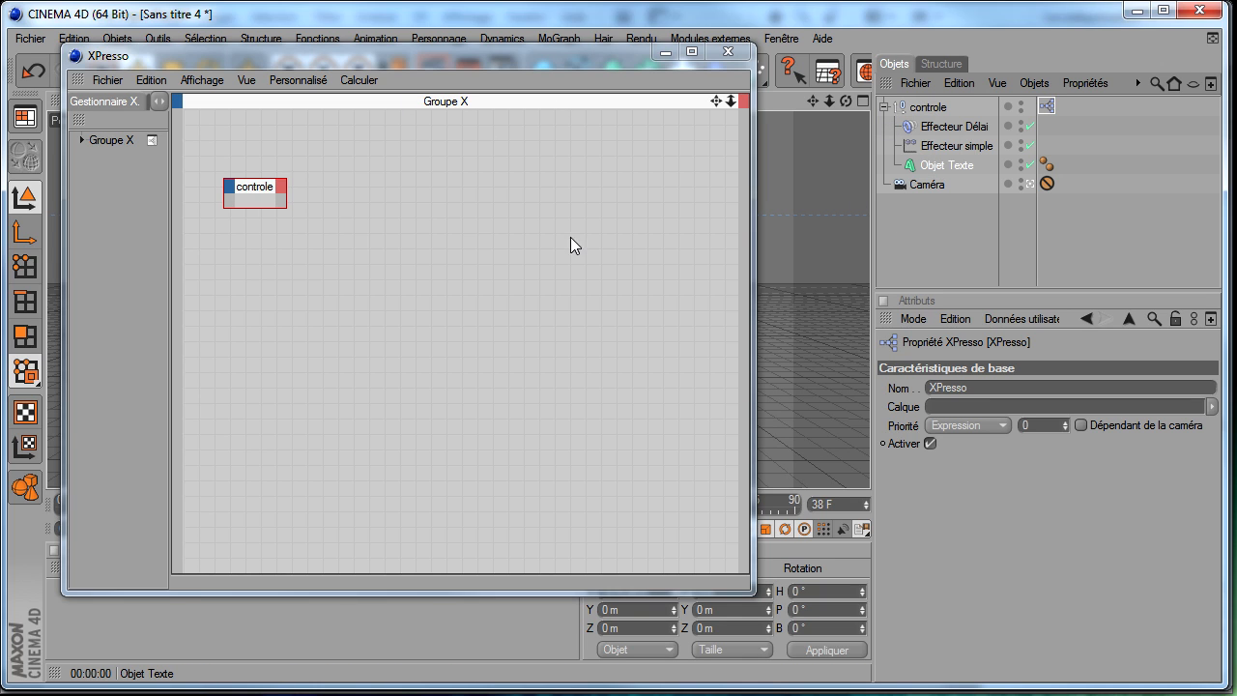
{"action": "left_click_drag", "start_coordinate": [505, 223], "coordinate": [633, 278]}
{"action": "left_click_drag", "start_coordinate": [283, 207], "coordinate": [369, 261]}
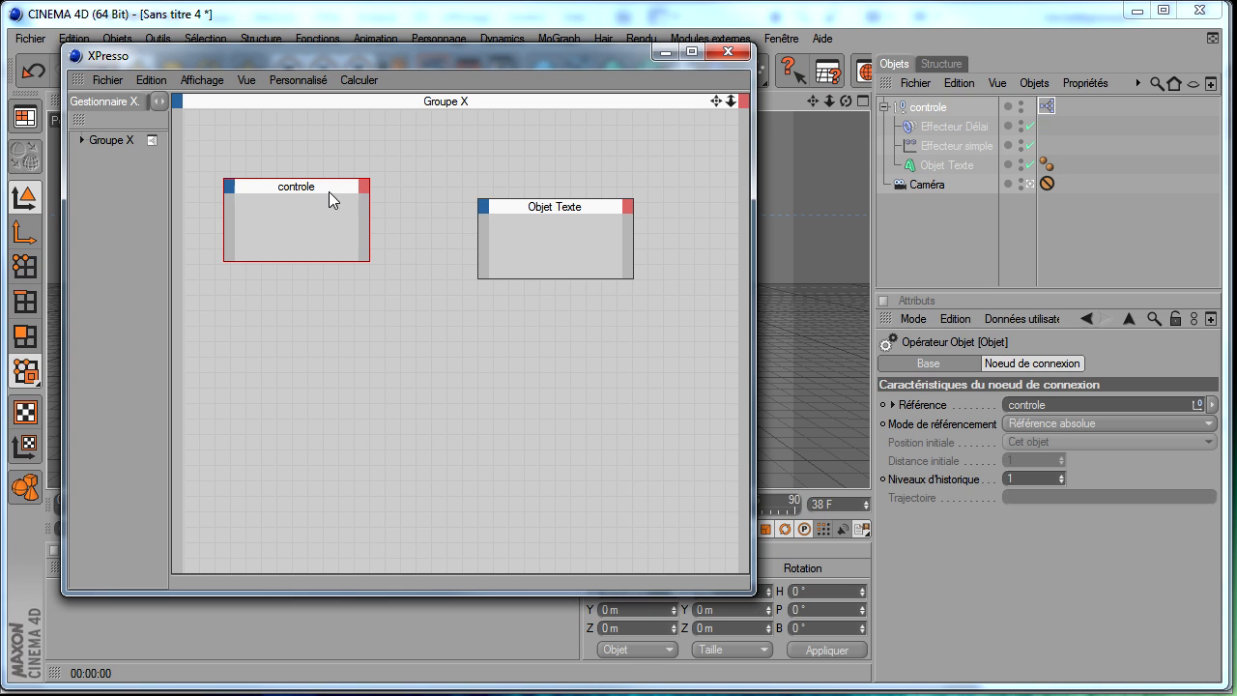
- Add the Reglage texte output port to the controle node and check the matching field in controle's user data
{"action": "left_click", "coordinate": [365, 187]}
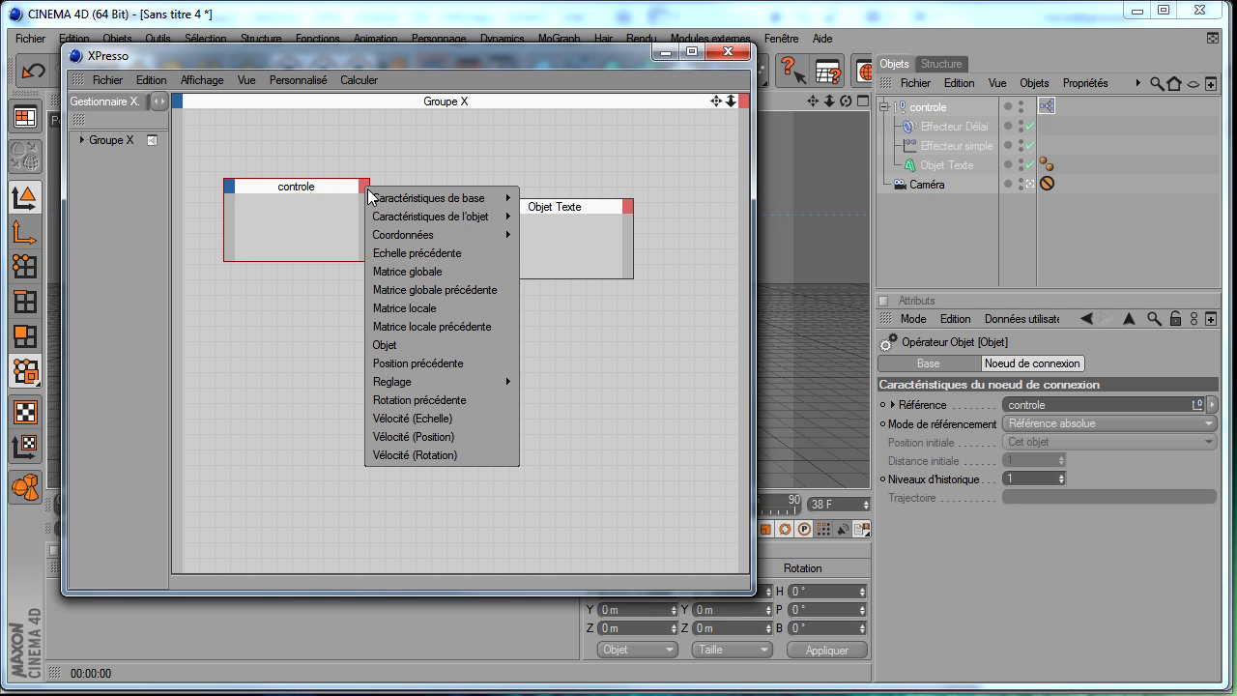
{"action": "mouse_move", "coordinate": [494, 381]}
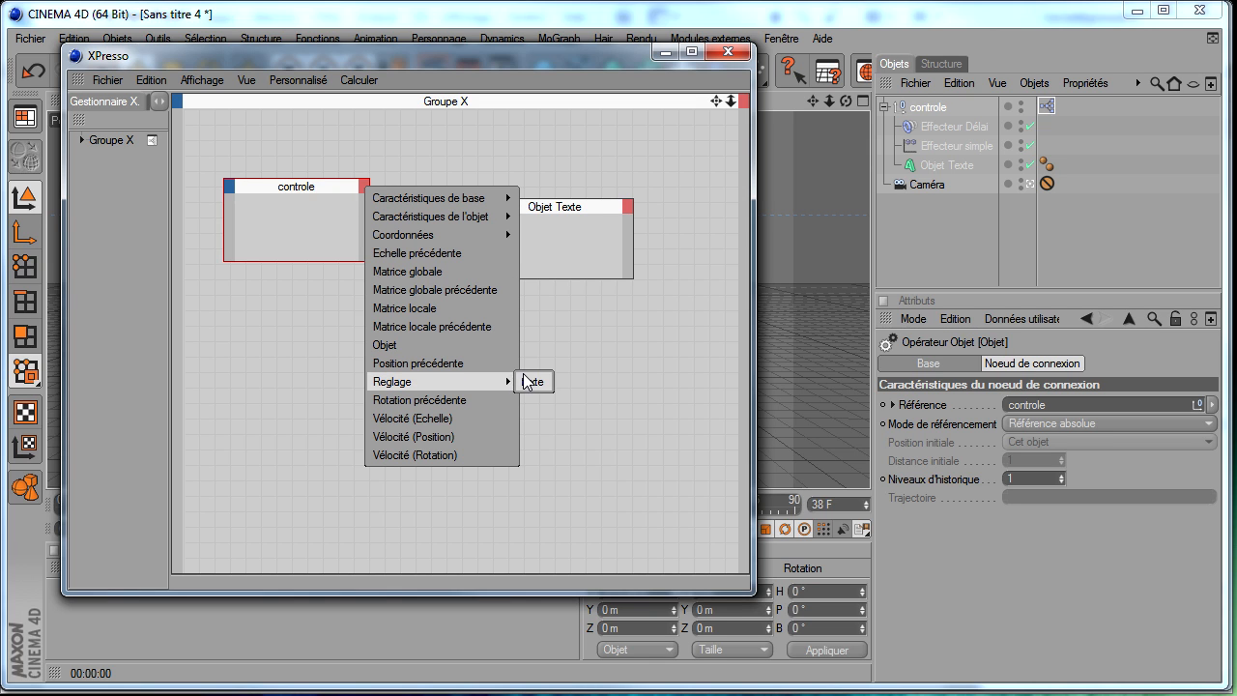
{"action": "left_click", "coordinate": [529, 382]}
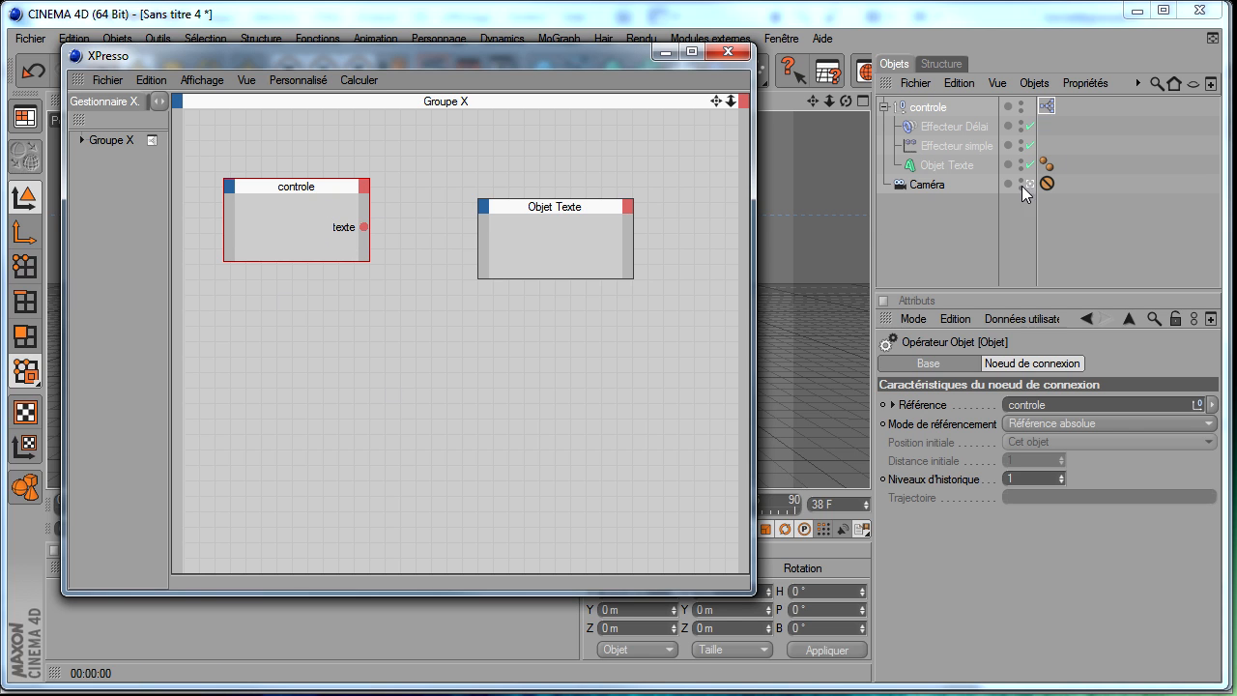
{"action": "left_click", "coordinate": [930, 107]}
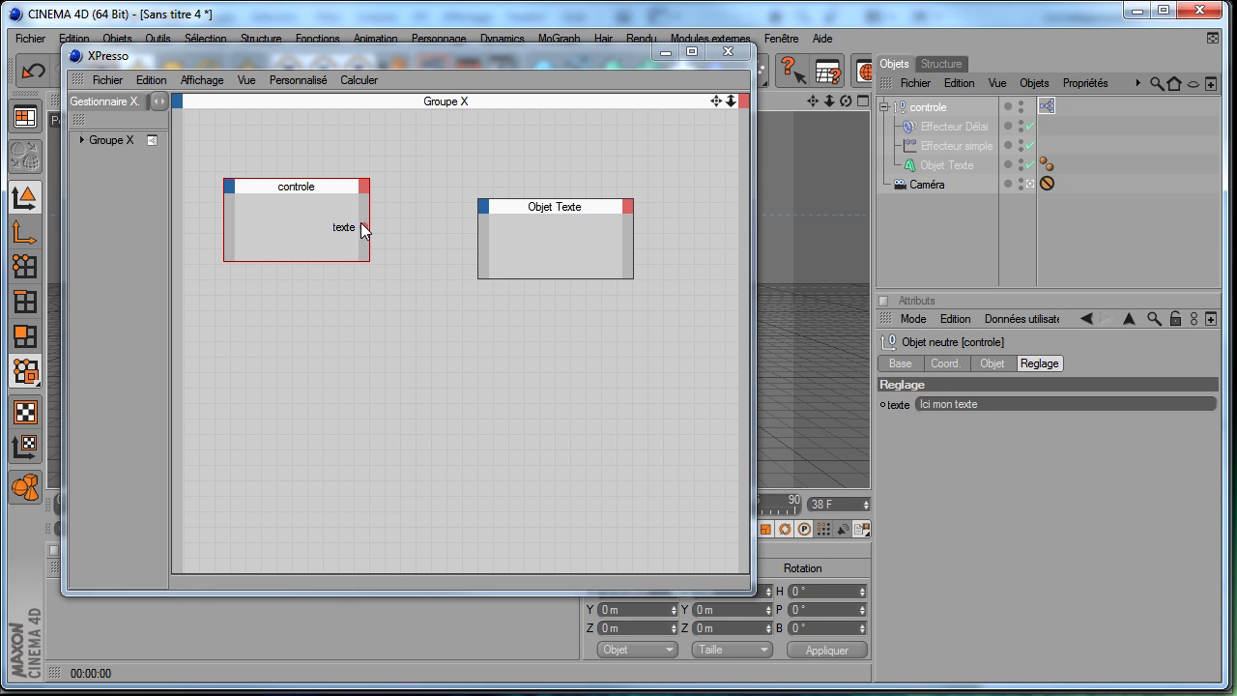
- Reposition the Objet Texte node and add a Texte input port from its object properties
{"action": "left_click_drag", "start_coordinate": [558, 207], "coordinate": [584, 171]}
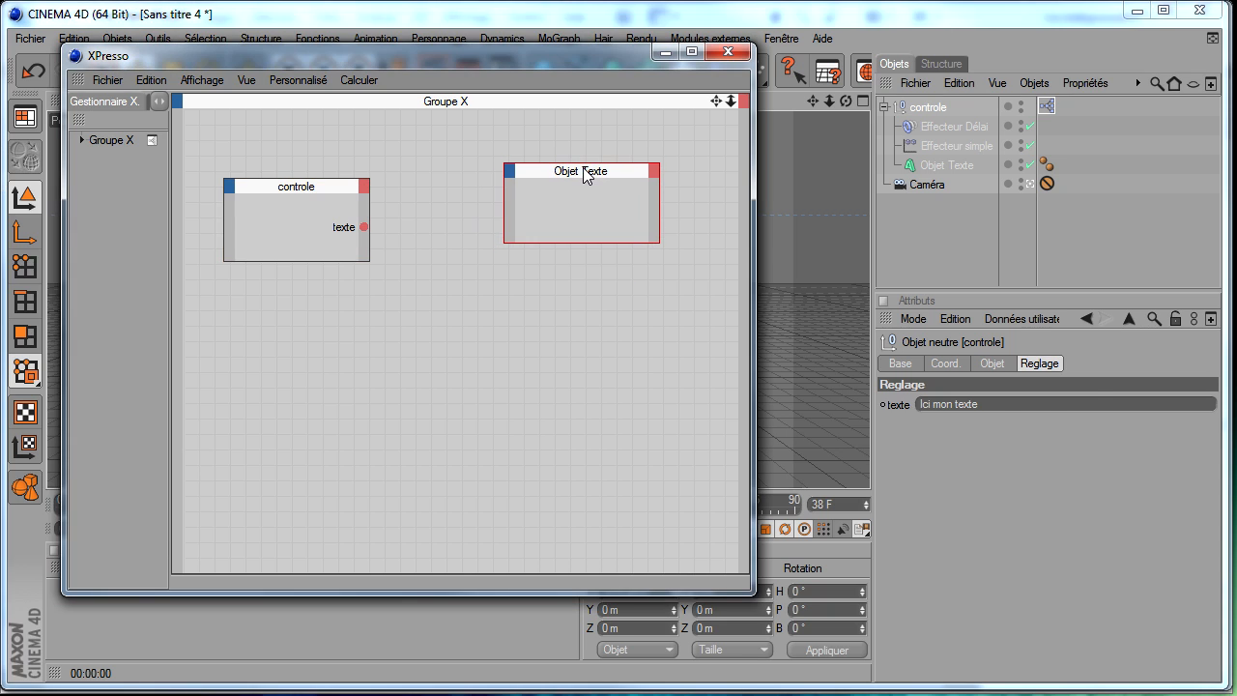
{"action": "left_click", "coordinate": [509, 172]}
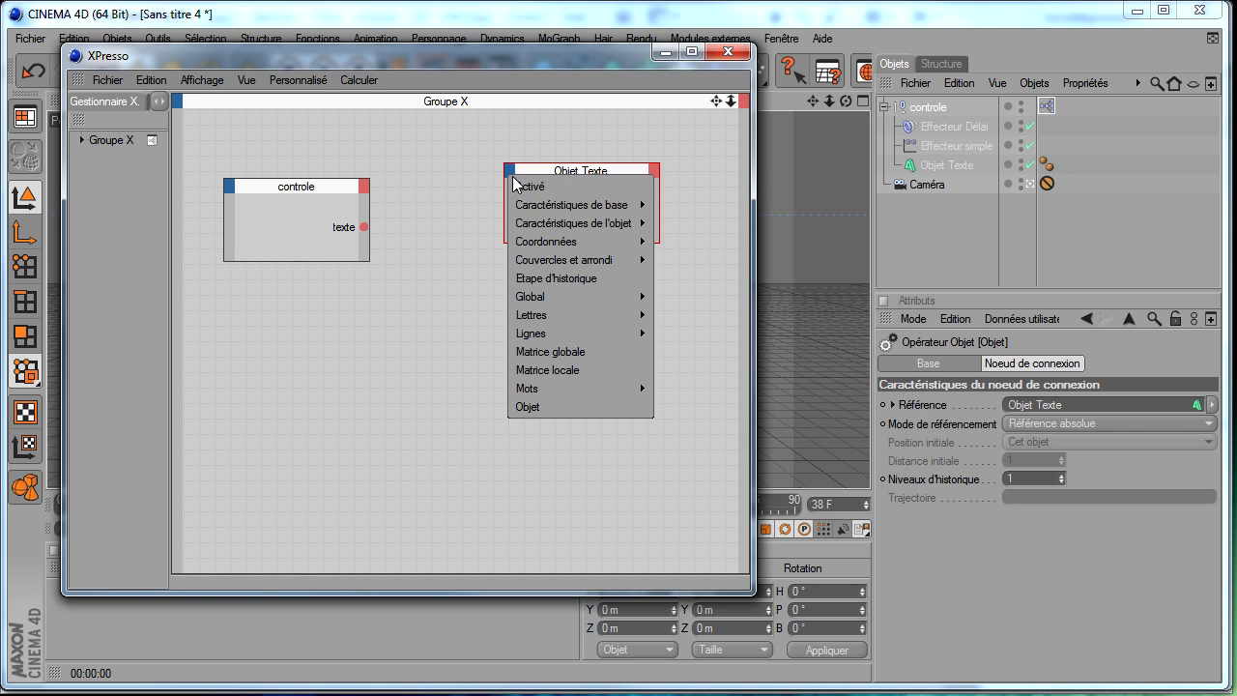
{"action": "mouse_move", "coordinate": [539, 224]}
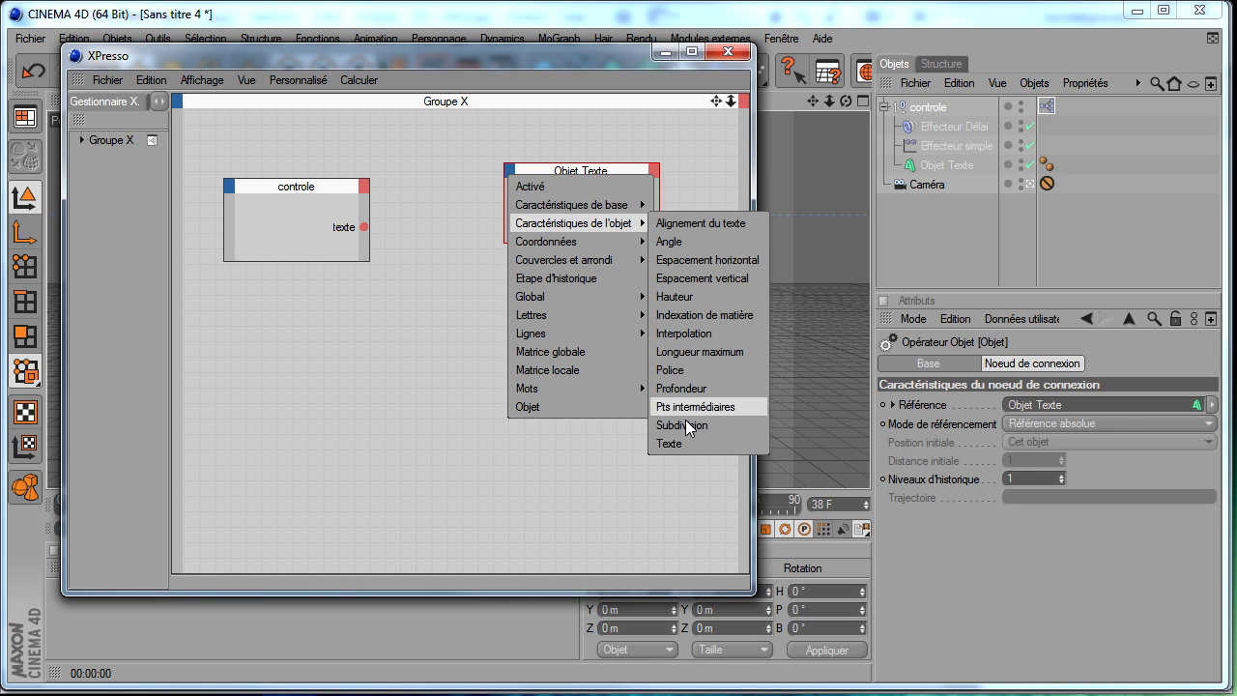
{"action": "left_click", "coordinate": [680, 443]}
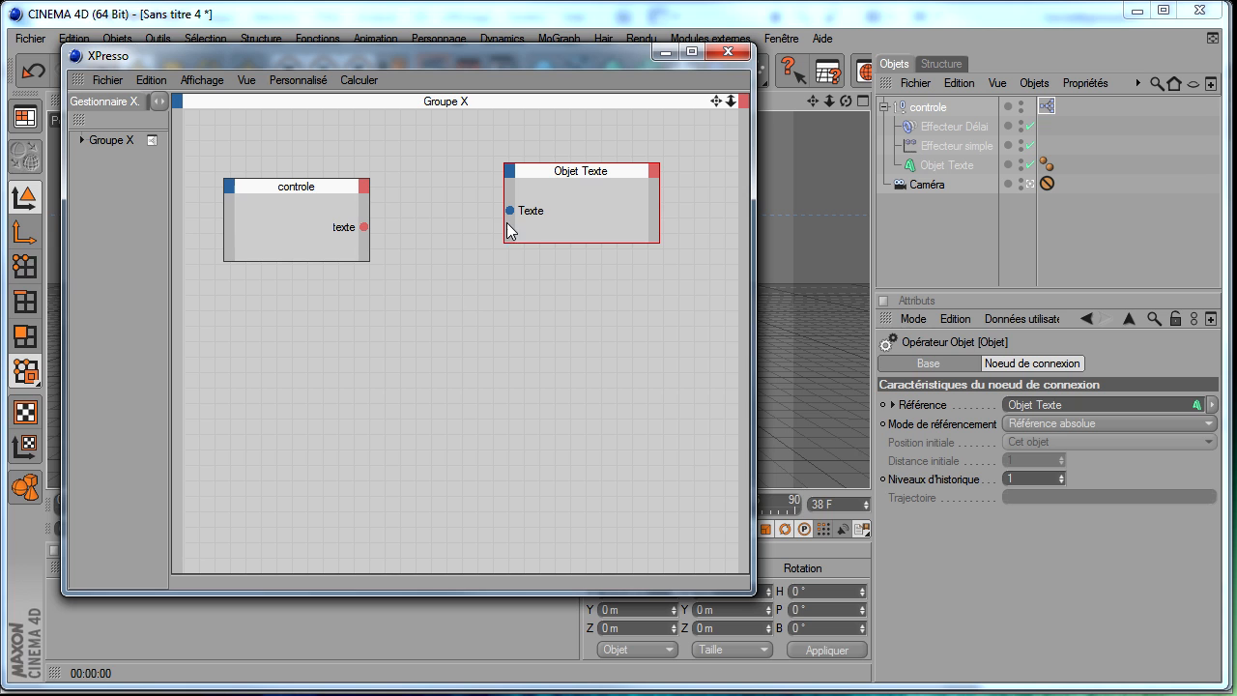
- Connect controle's texte output to the Texte input of Objet Texte and close the XPresso editor
{"action": "left_click", "coordinate": [939, 164]}
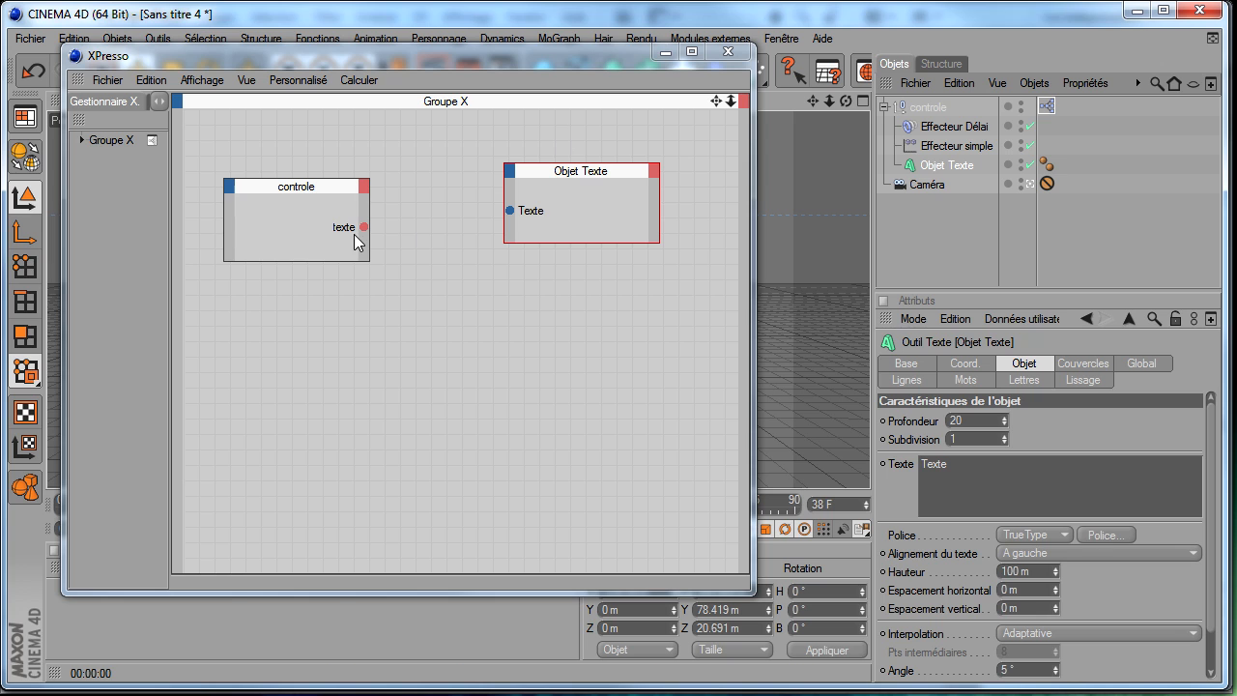
{"action": "left_click_drag", "start_coordinate": [365, 227], "coordinate": [510, 211]}
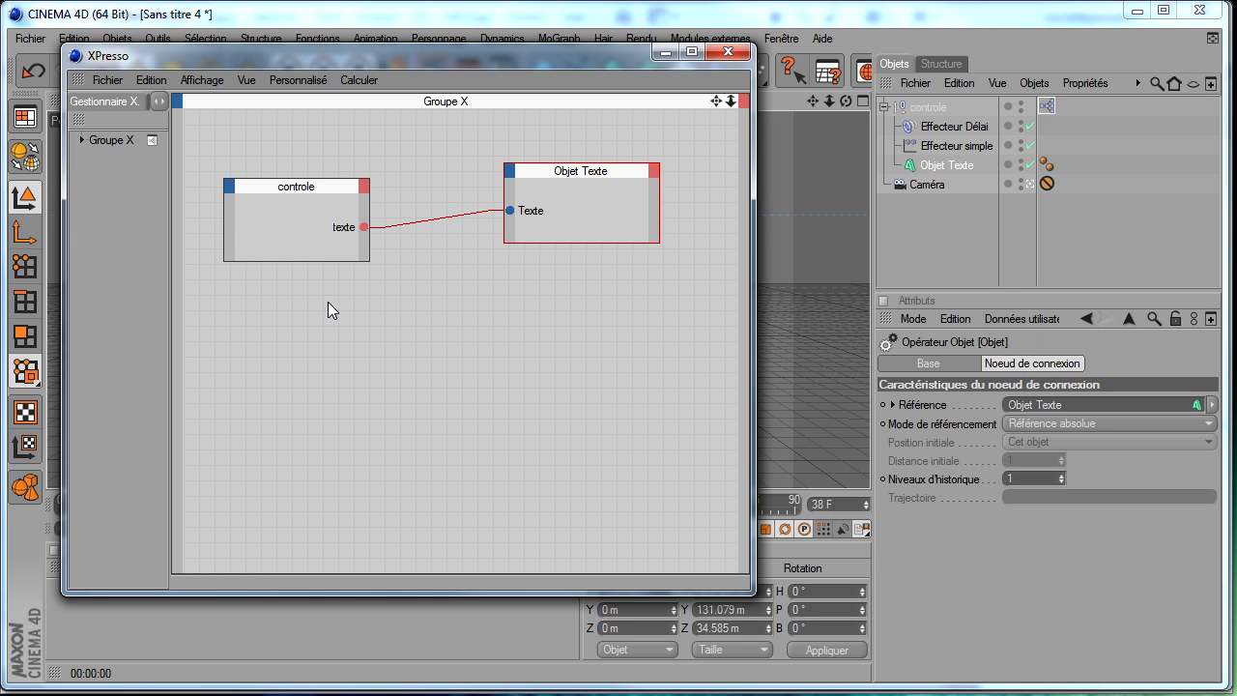
{"action": "left_click", "coordinate": [728, 51]}
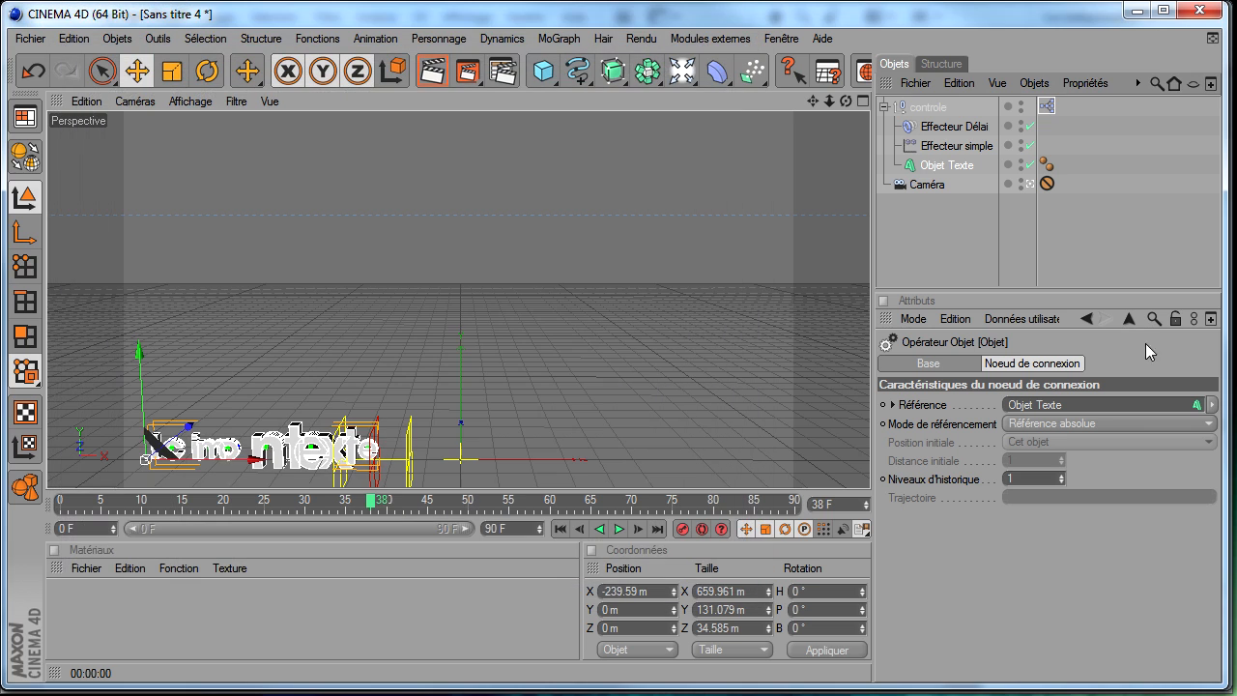
- Deselect everything and play the animation from the start up to frame 49
{"action": "left_click", "coordinate": [932, 262]}
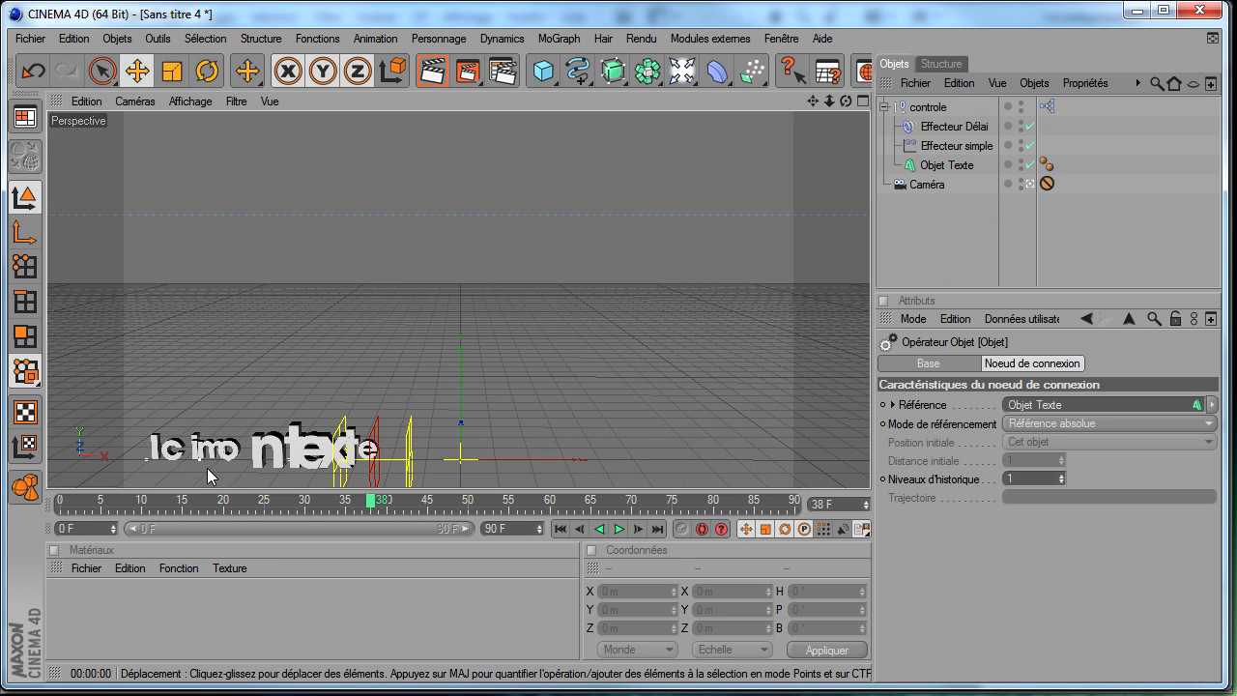
{"action": "left_click", "coordinate": [560, 529]}
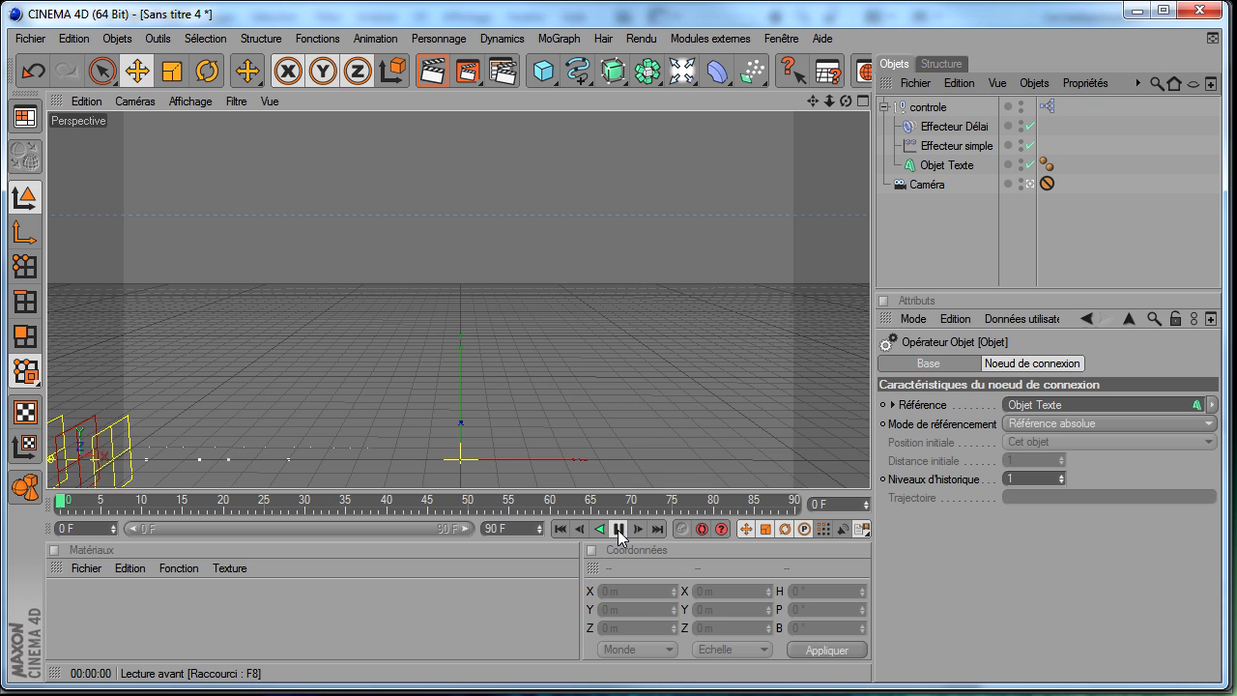
{"action": "left_click", "coordinate": [618, 530]}
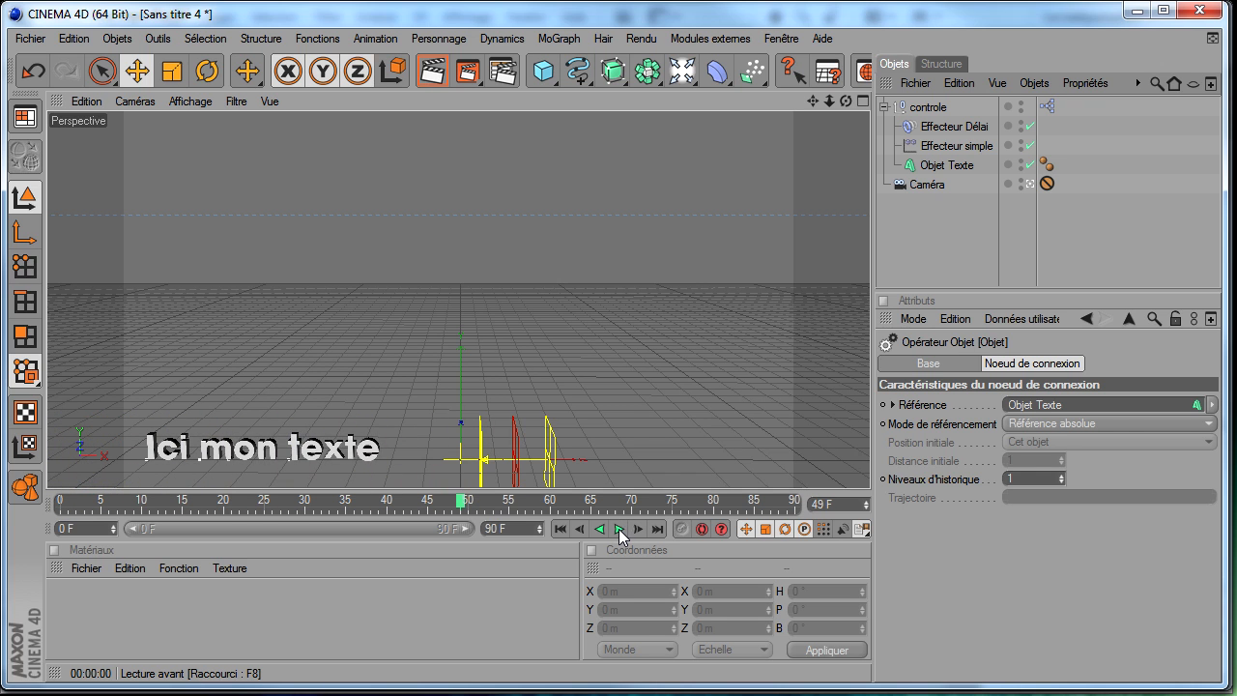
- Change the texte field in controle's Reglage user data to "mon titre" and deselect controle
{"action": "left_click", "coordinate": [928, 108]}
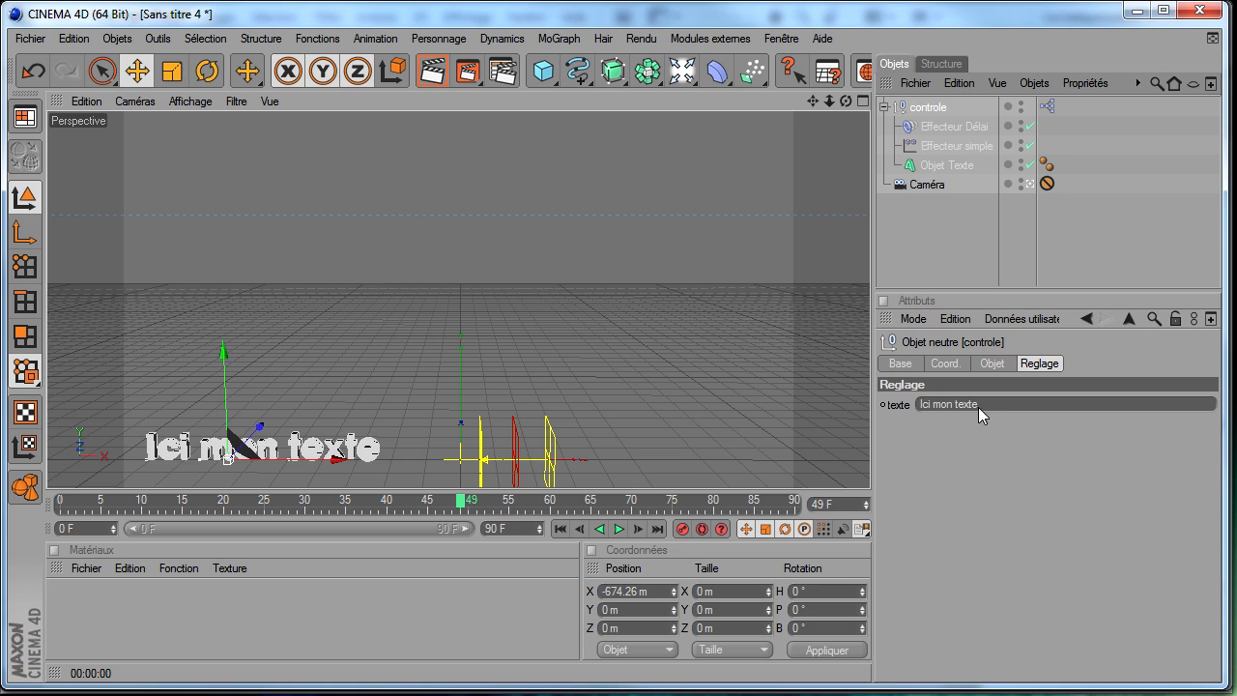
{"action": "left_click", "coordinate": [1025, 404]}
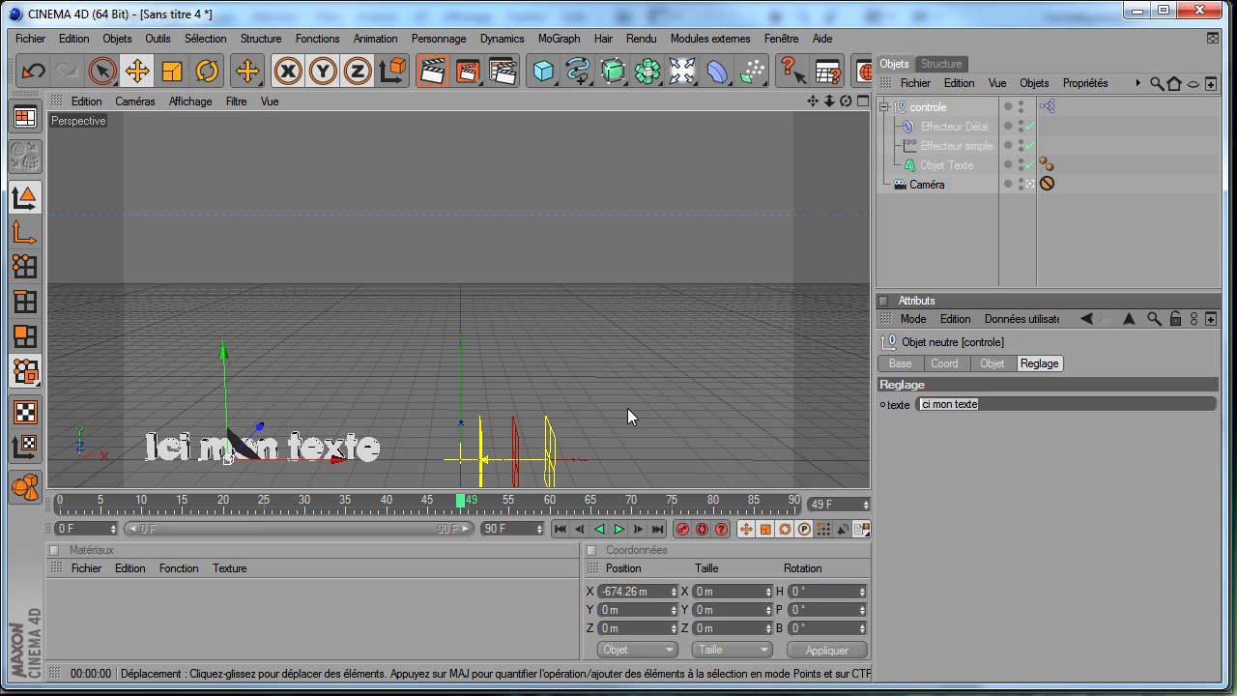
{"action": "type", "text": "mon titre"}
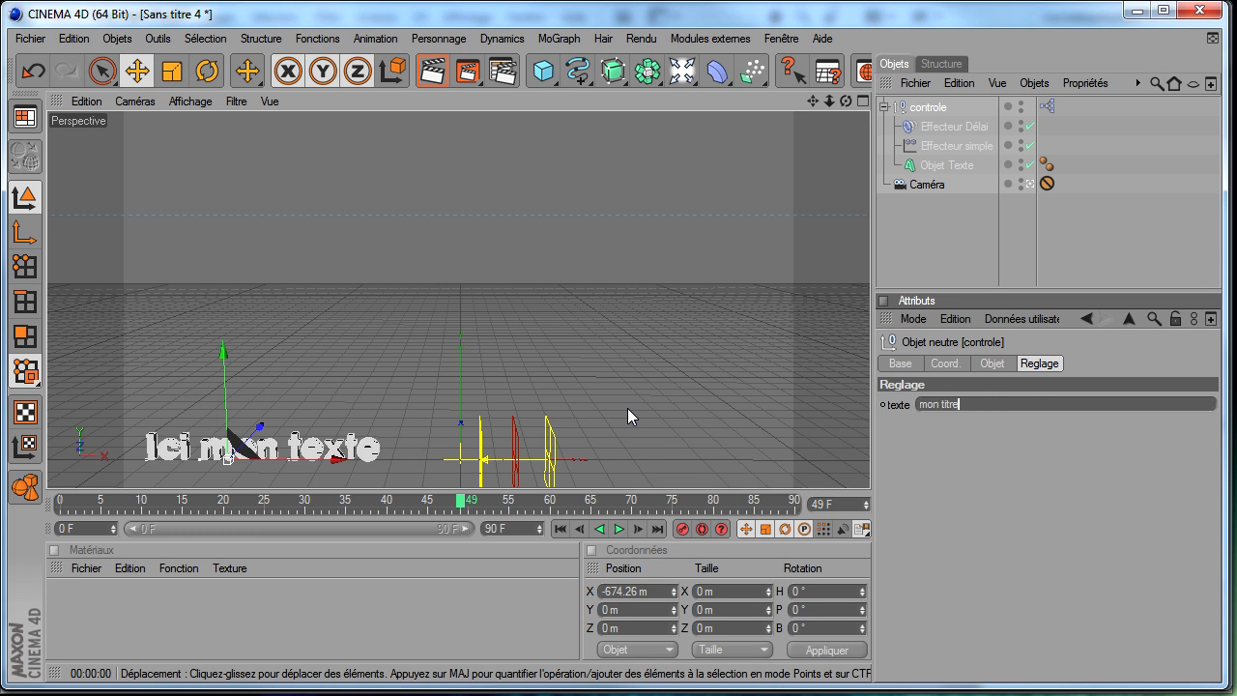
{"action": "left_click", "coordinate": [940, 559]}
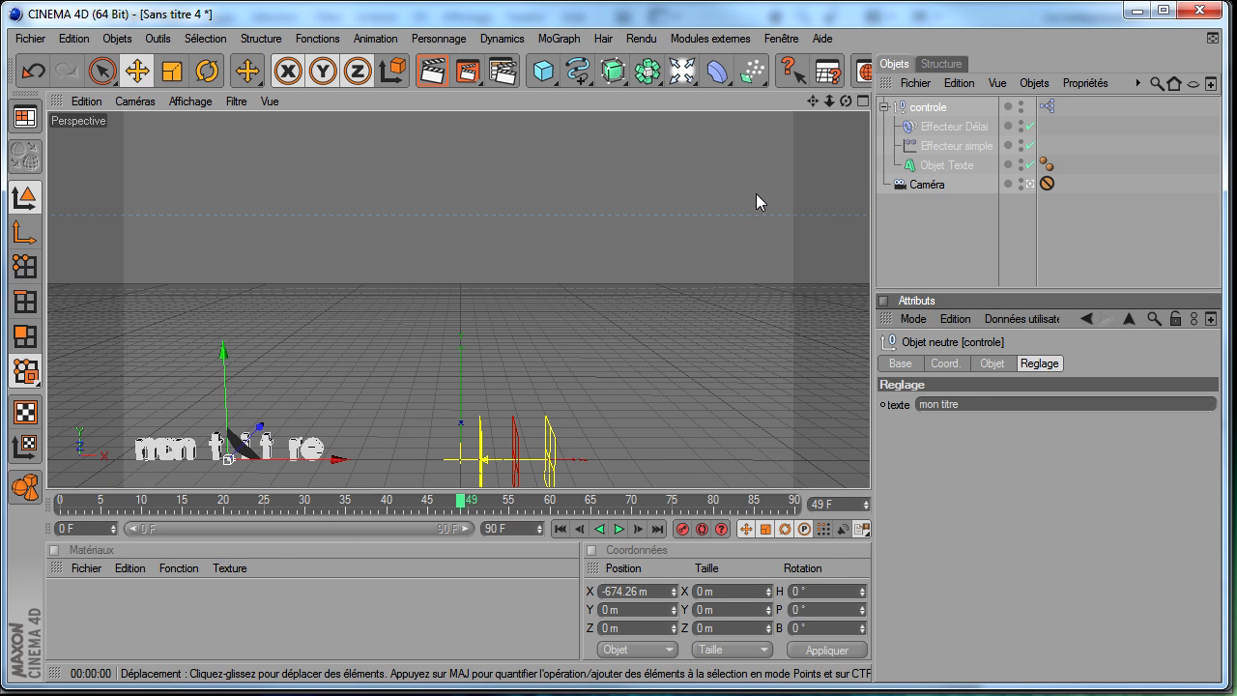
{"action": "left_click", "coordinate": [693, 311]}
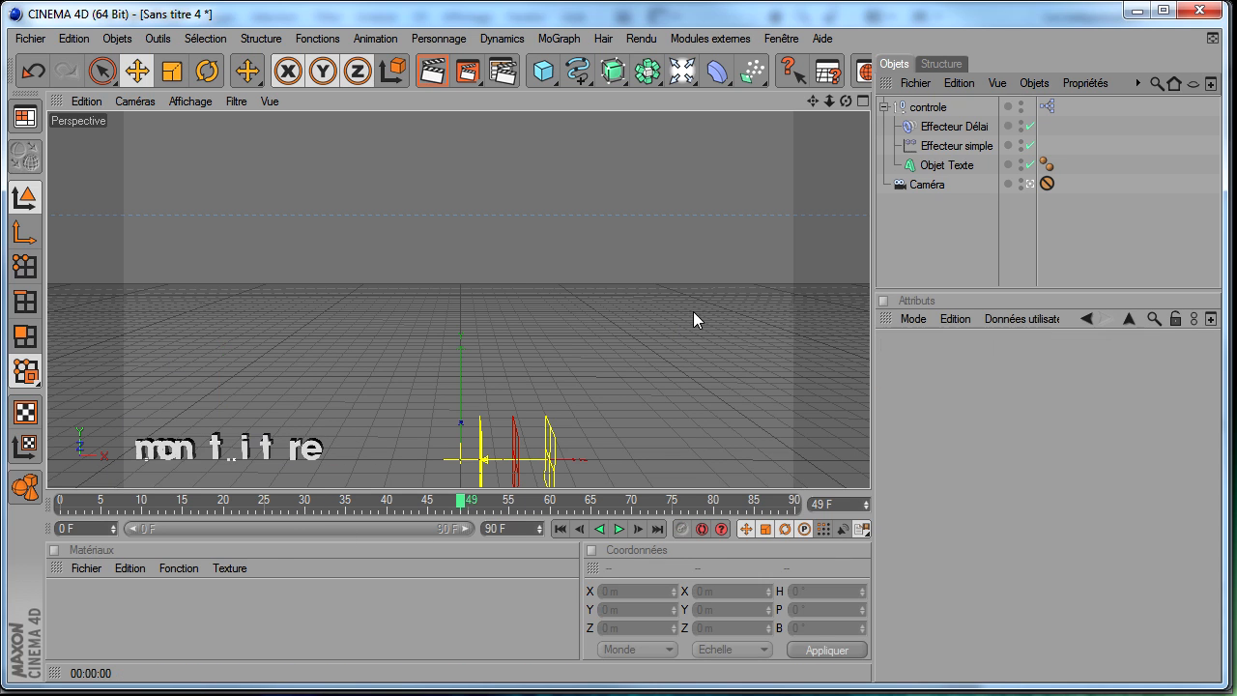
- Set controle's texte field back to "Ici mon texte" and deselect controle
{"action": "left_click", "coordinate": [936, 108]}
{"action": "left_click", "coordinate": [1009, 408]}
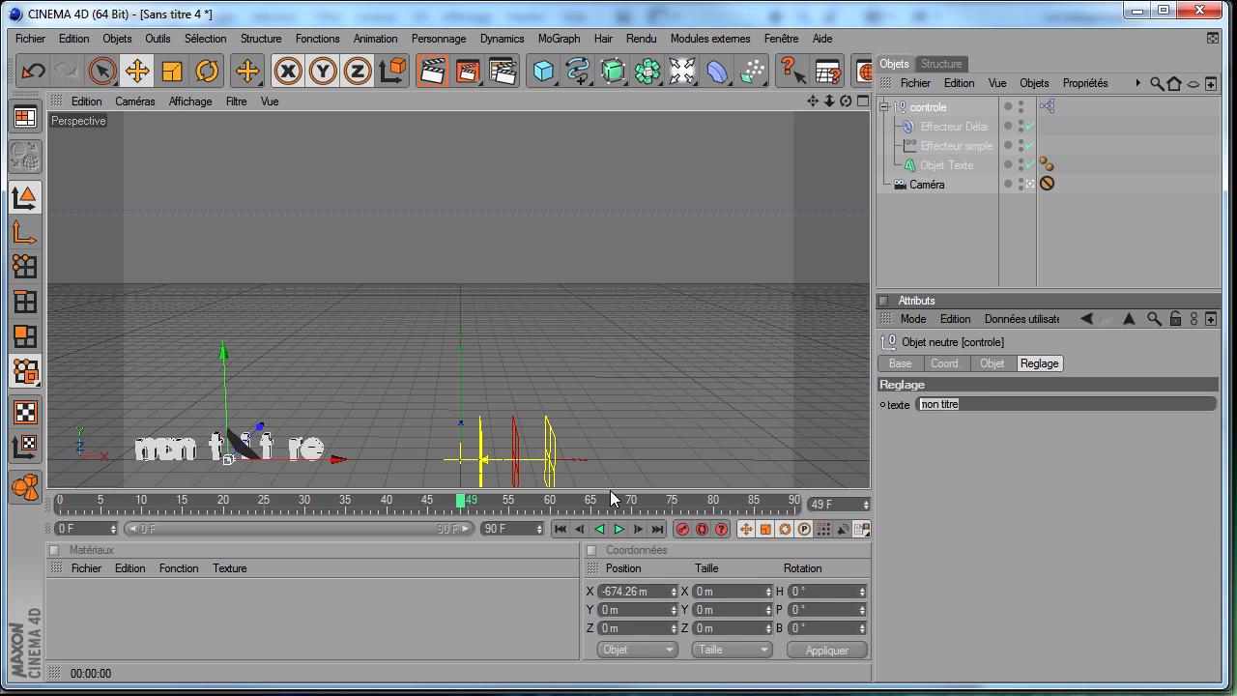
{"action": "key", "text": "BackSpace"}
{"action": "type", "text": "Ici mon texte"}
{"action": "left_click", "coordinate": [949, 266]}
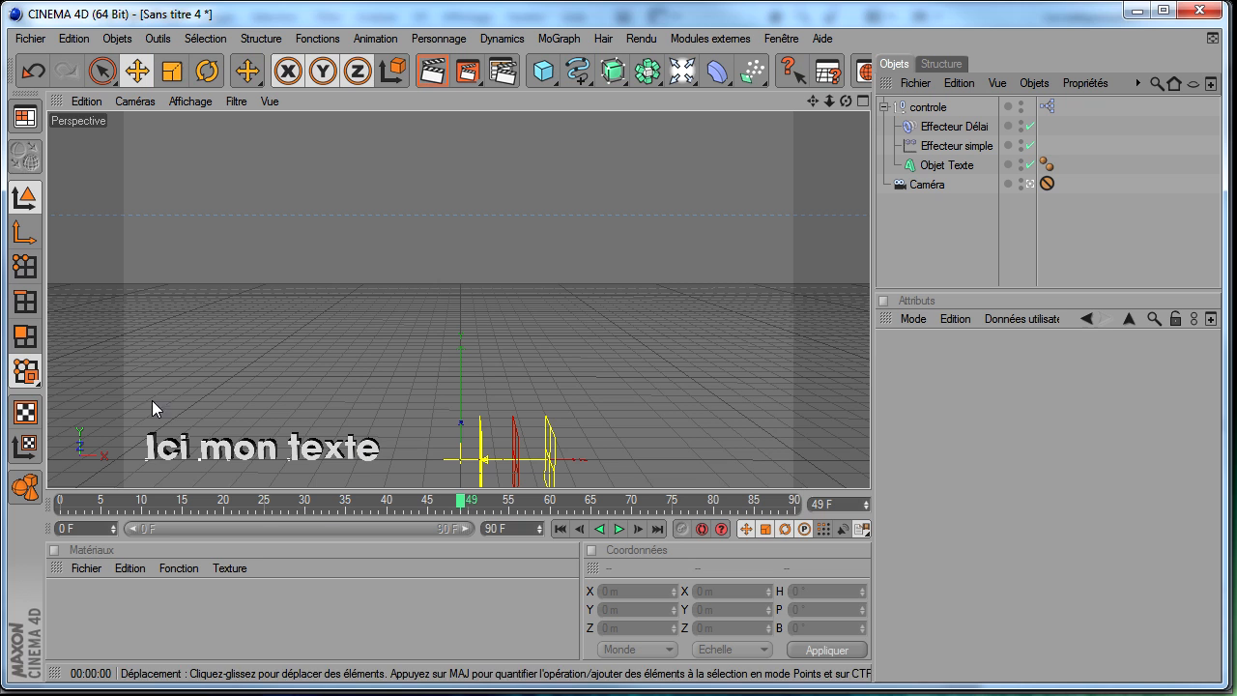
- Play the title animation from the start, stop it and return to frame 0
{"action": "left_click", "coordinate": [564, 530]}
{"action": "left_click", "coordinate": [619, 529]}
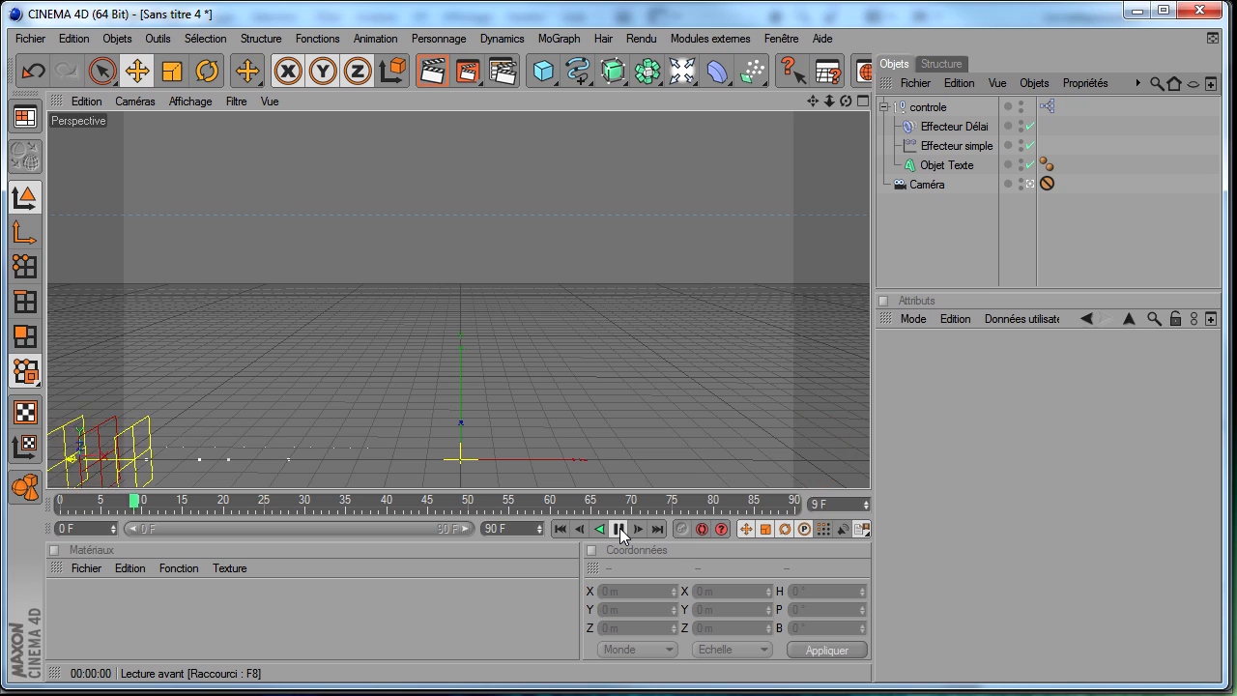
{"action": "left_click", "coordinate": [619, 528]}
{"action": "left_click", "coordinate": [559, 528]}
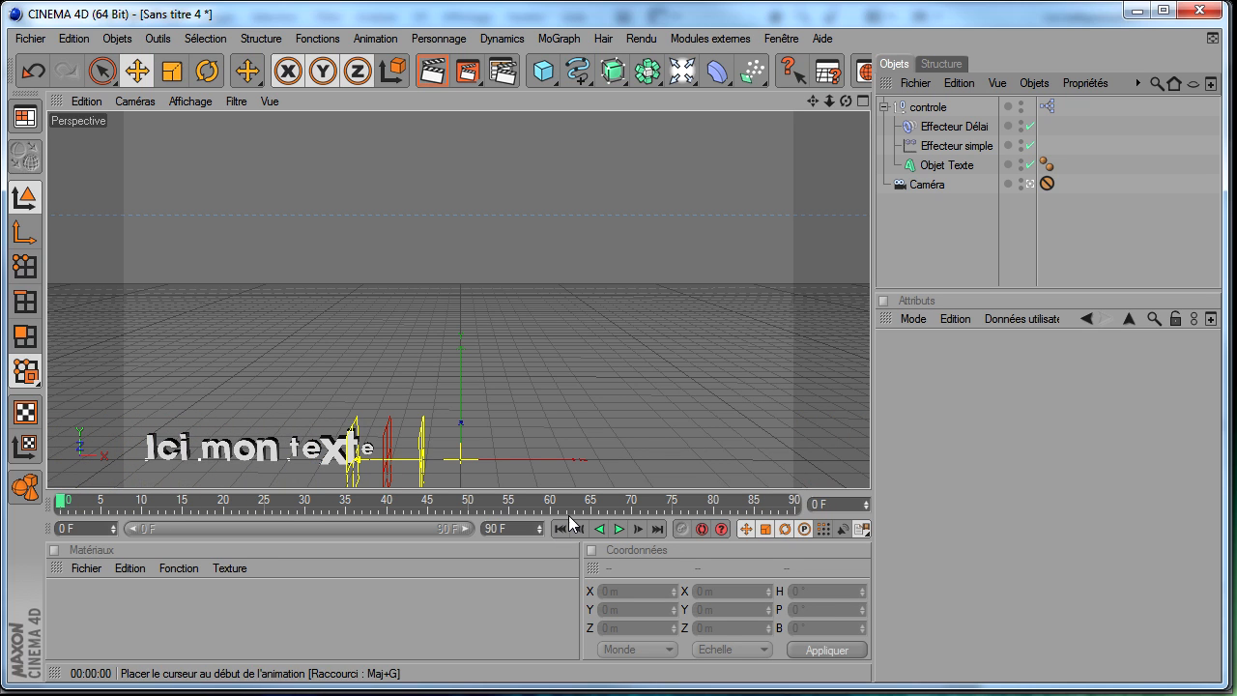
- Collapse the controle hierarchy, set its texte user data field to "Trackmania Nation" and deselect it
{"action": "left_click", "coordinate": [934, 112]}
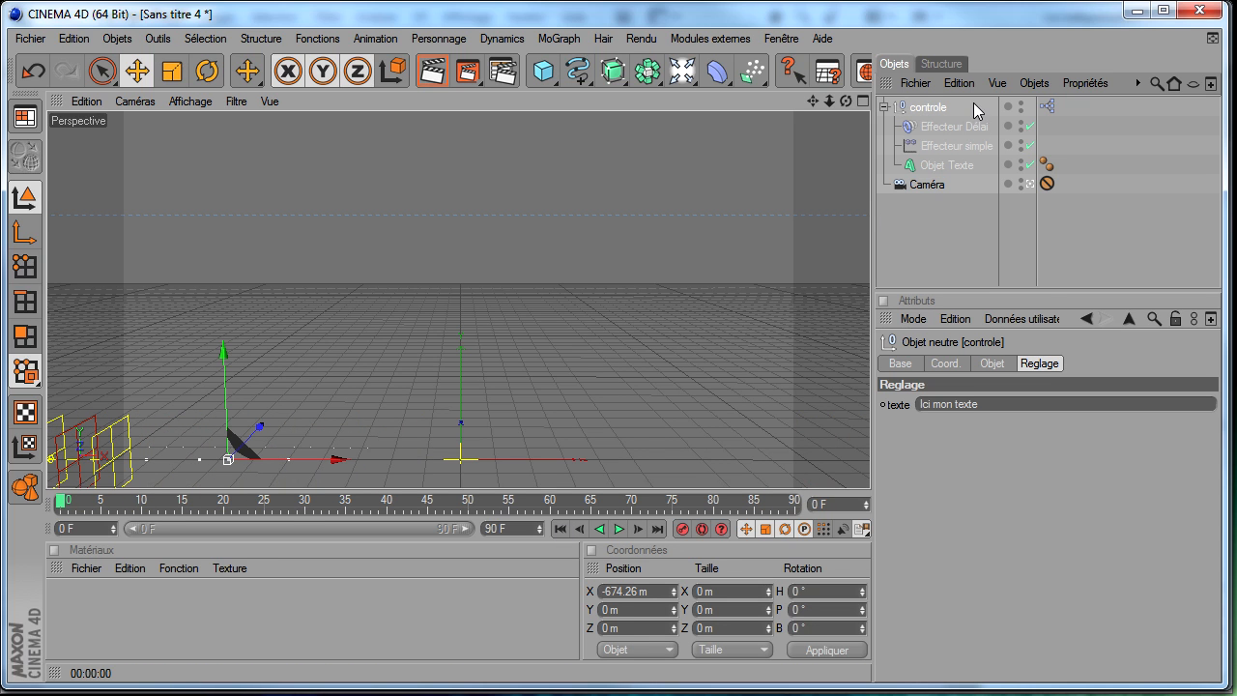
{"action": "left_click", "coordinate": [884, 108]}
{"action": "left_click", "coordinate": [14, 191]}
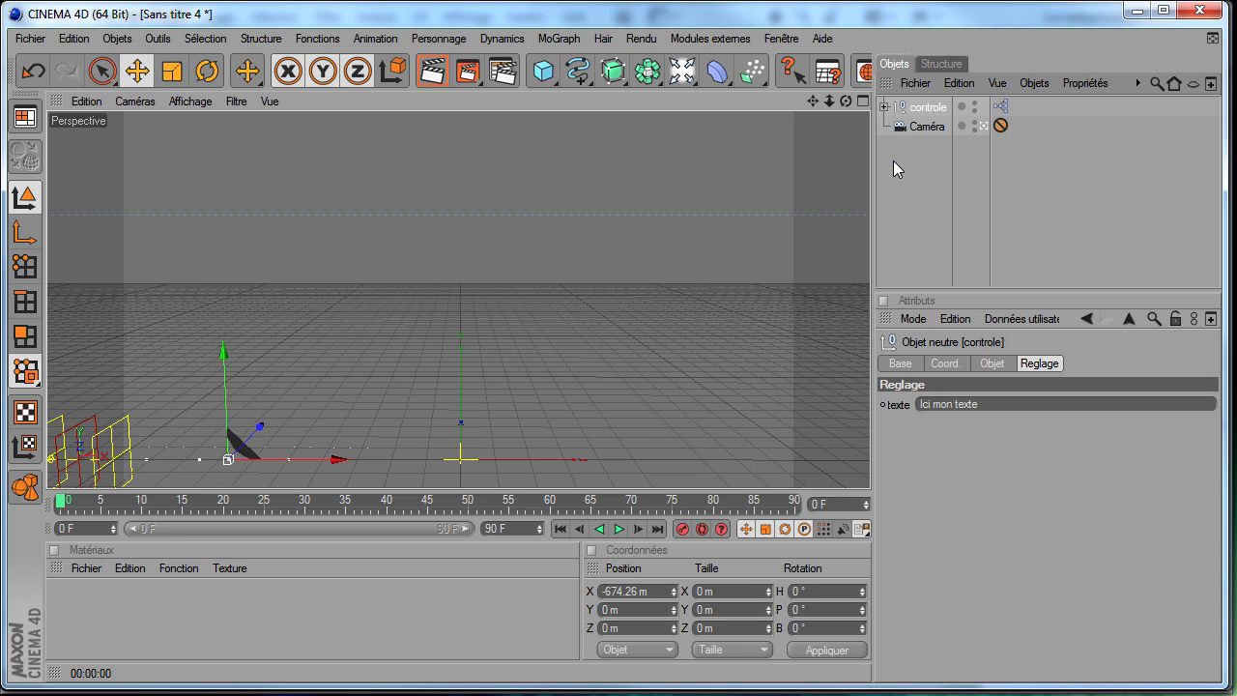
{"action": "left_click", "coordinate": [952, 404]}
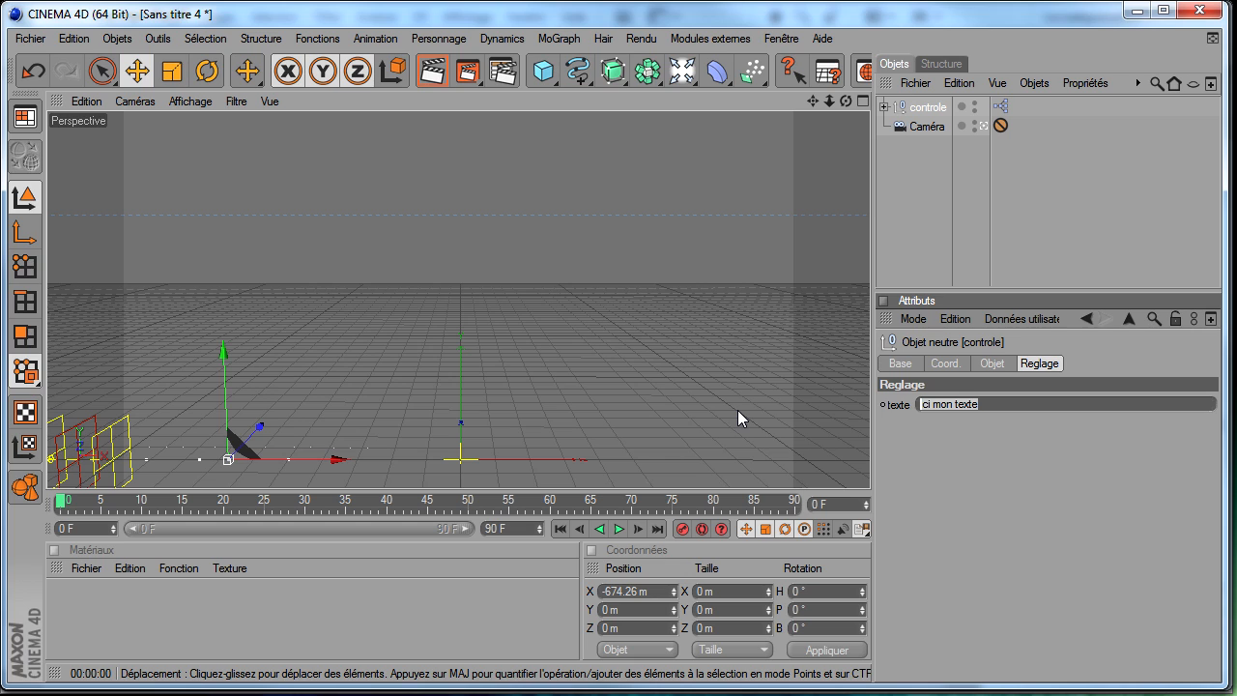
{"action": "key", "text": "BackSpace"}
{"action": "type", "text": "Tracmania"}
{"action": "type", "text": "kmania"}
{"action": "type", "text": " Nation"}
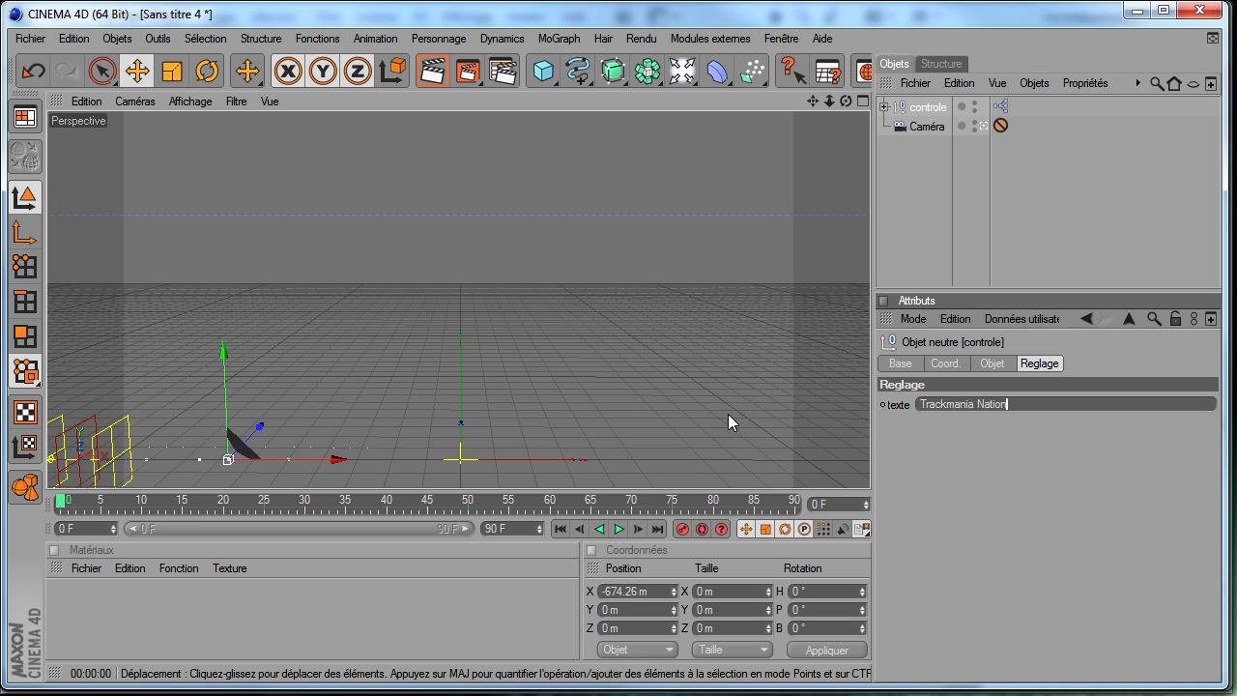
{"action": "left_click", "coordinate": [970, 205]}
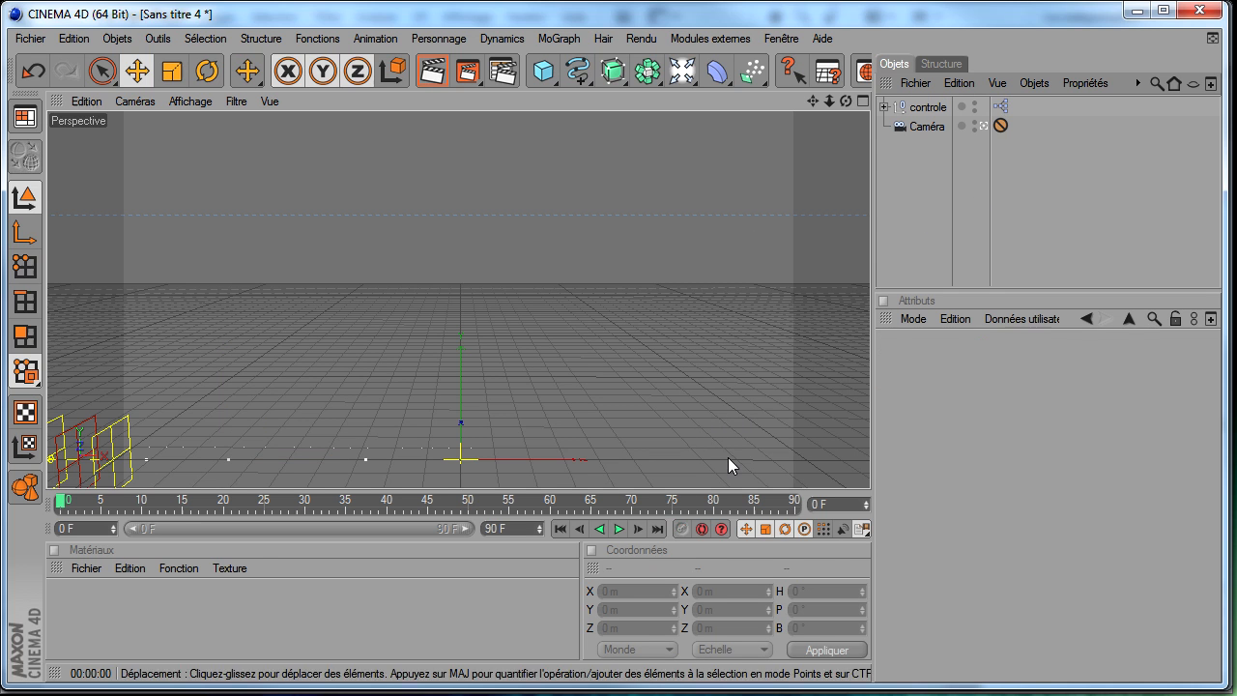
- Preview the animation with the "Trackmania Nation" title and rewind to the first frame
{"action": "left_click", "coordinate": [619, 530]}
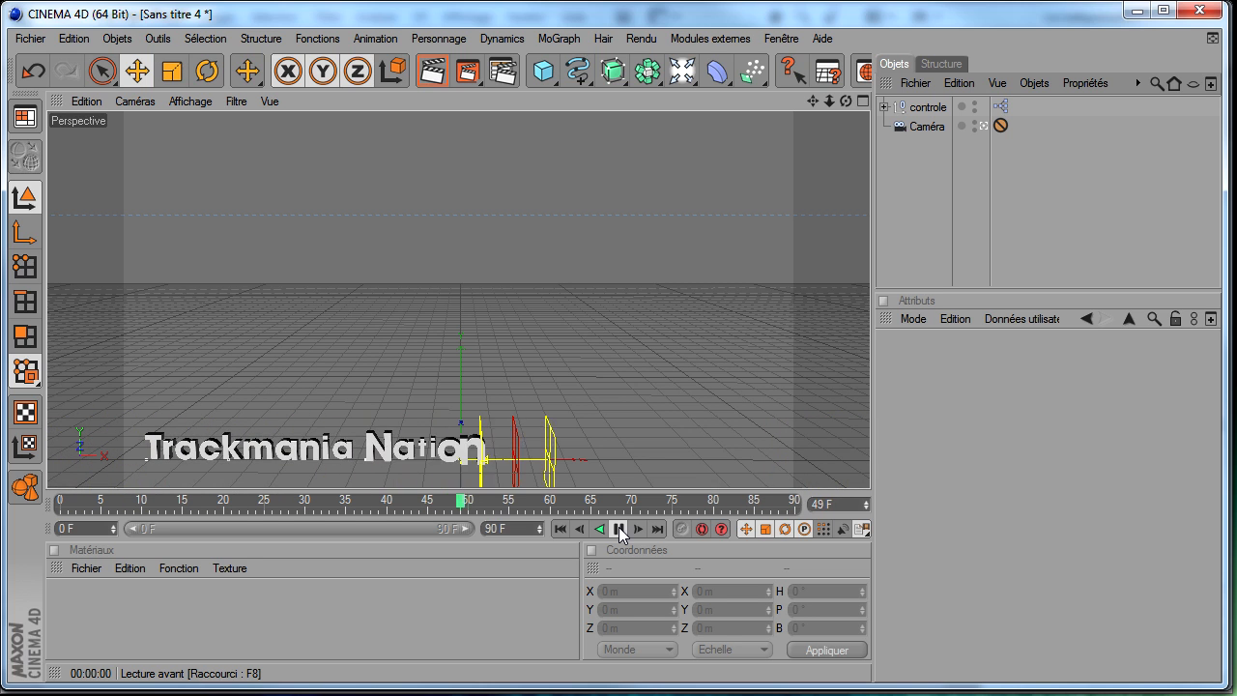
{"action": "left_click", "coordinate": [620, 530]}
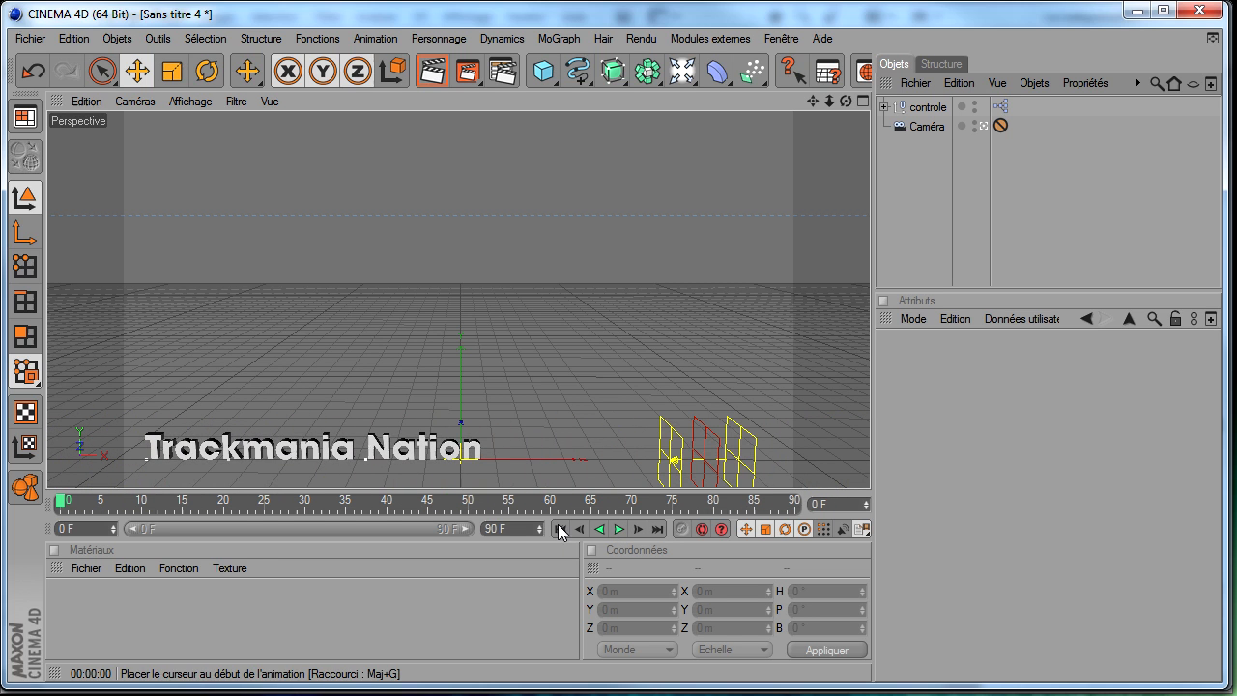
{"action": "left_click", "coordinate": [560, 529]}
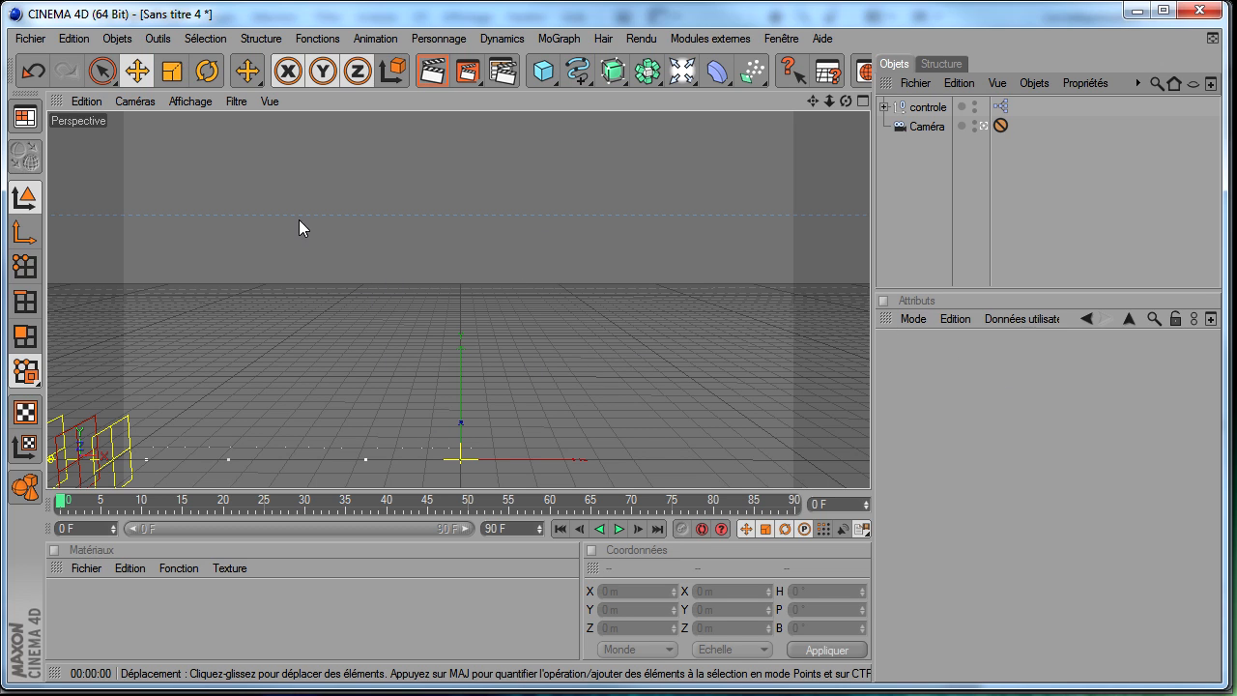
- Render the title animation to the picture viewer, check frames 83, 85 and 87, and close the viewer
{"action": "left_click", "coordinate": [467, 73]}
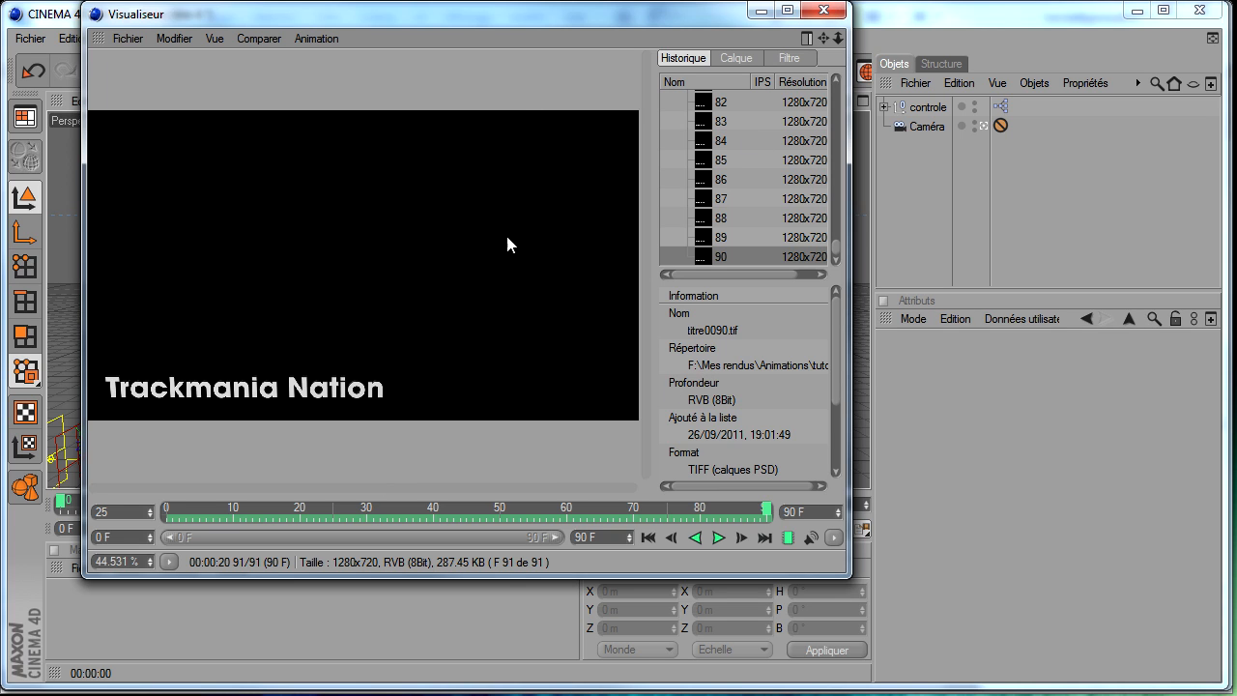
{"action": "left_click", "coordinate": [737, 120]}
{"action": "left_click", "coordinate": [719, 160]}
{"action": "left_click", "coordinate": [725, 203]}
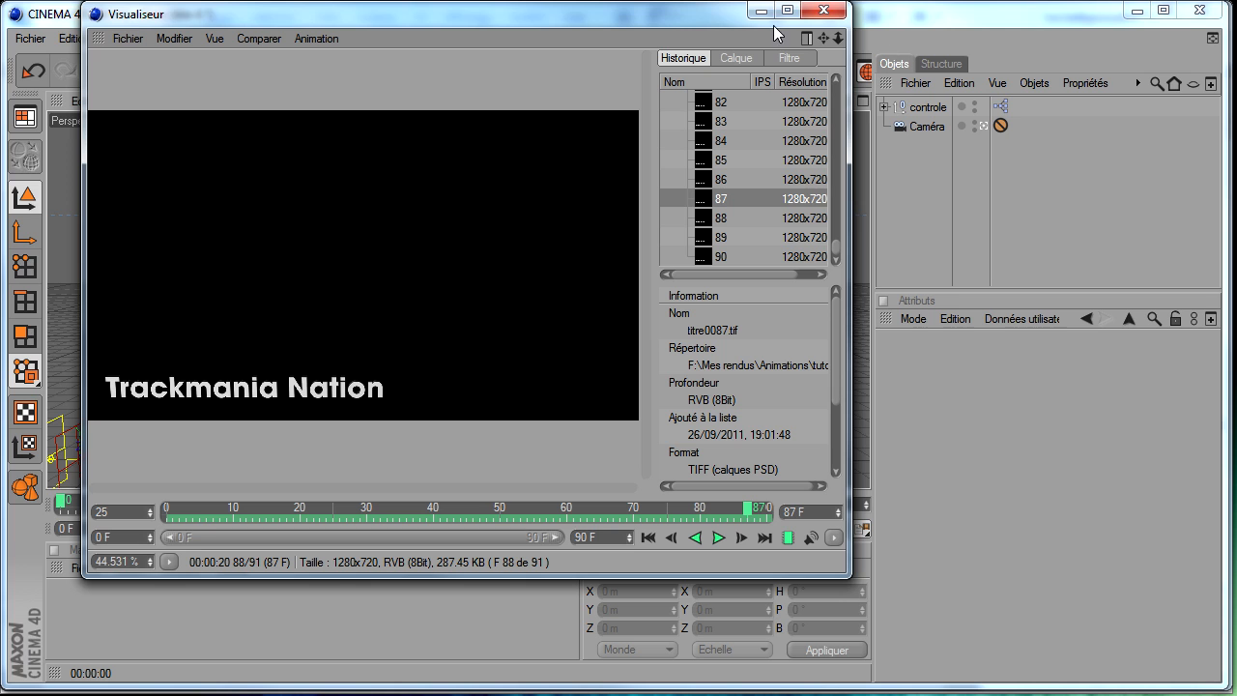
{"action": "left_click", "coordinate": [823, 12]}
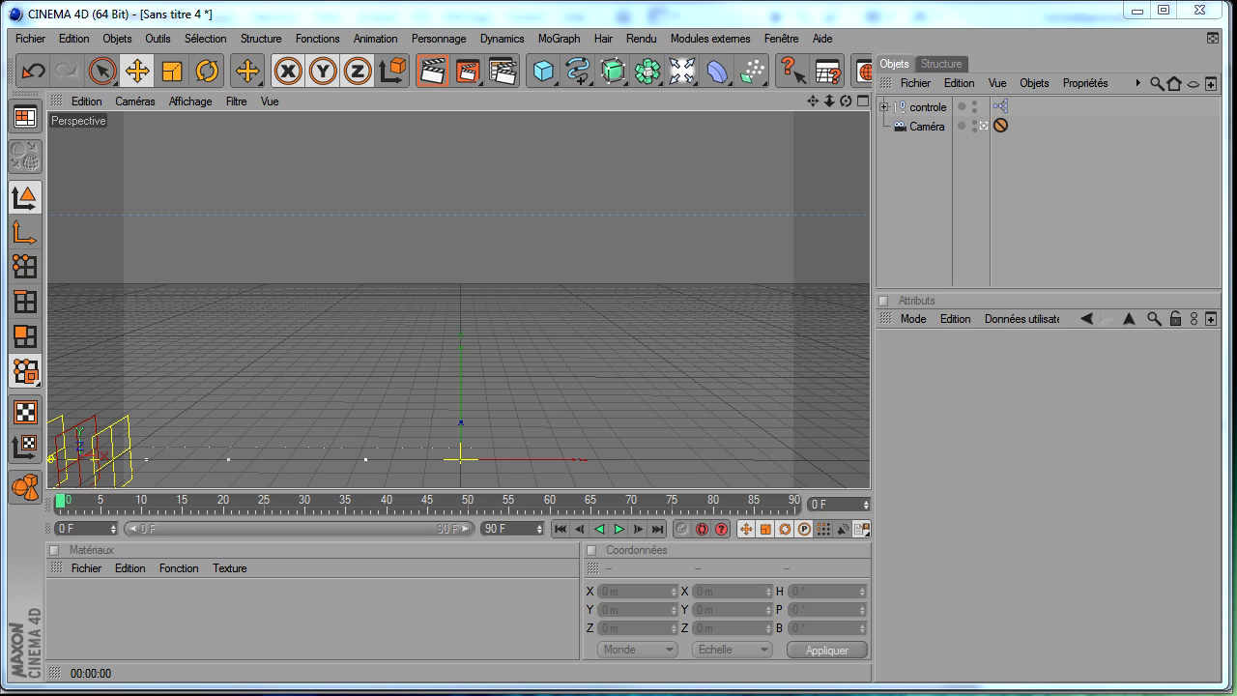
- Bring up the tuto render folder and examine the rendered images titre0090 and titre0000
{"action": "left_click_drag", "start_coordinate": [1236, 116], "coordinate": [802, 42]}
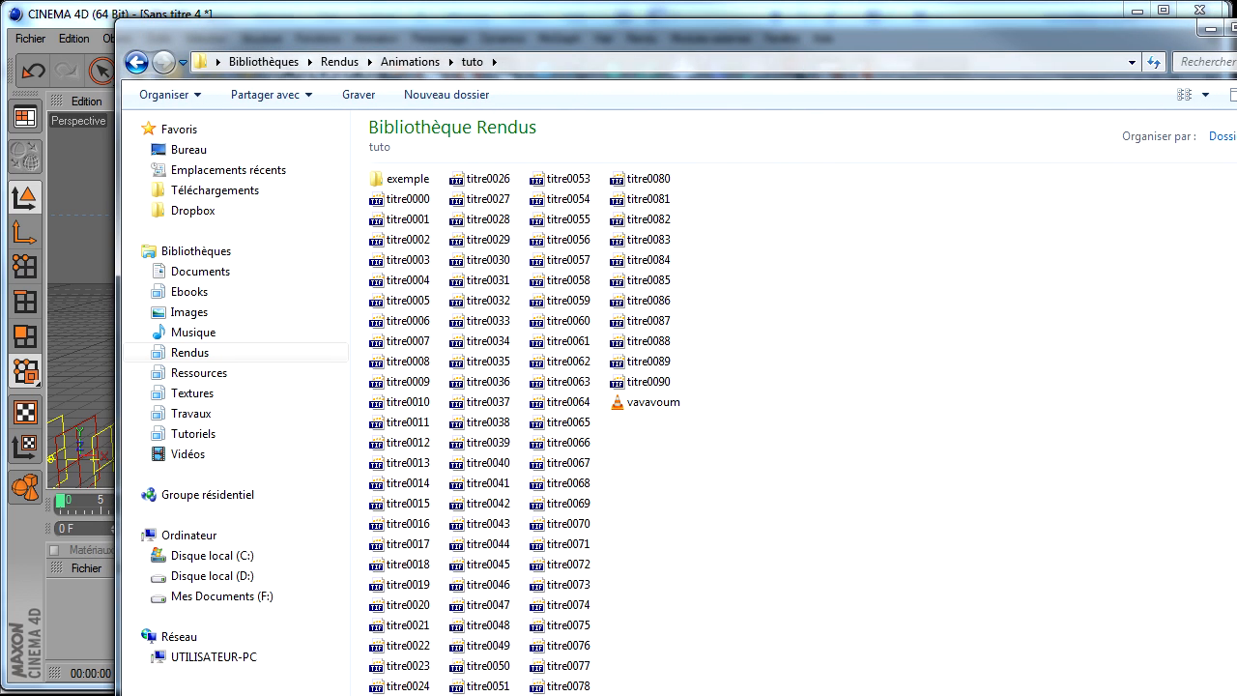
{"action": "left_click_drag", "start_coordinate": [1236, 695], "coordinate": [1190, 663]}
{"action": "left_click", "coordinate": [808, 406]}
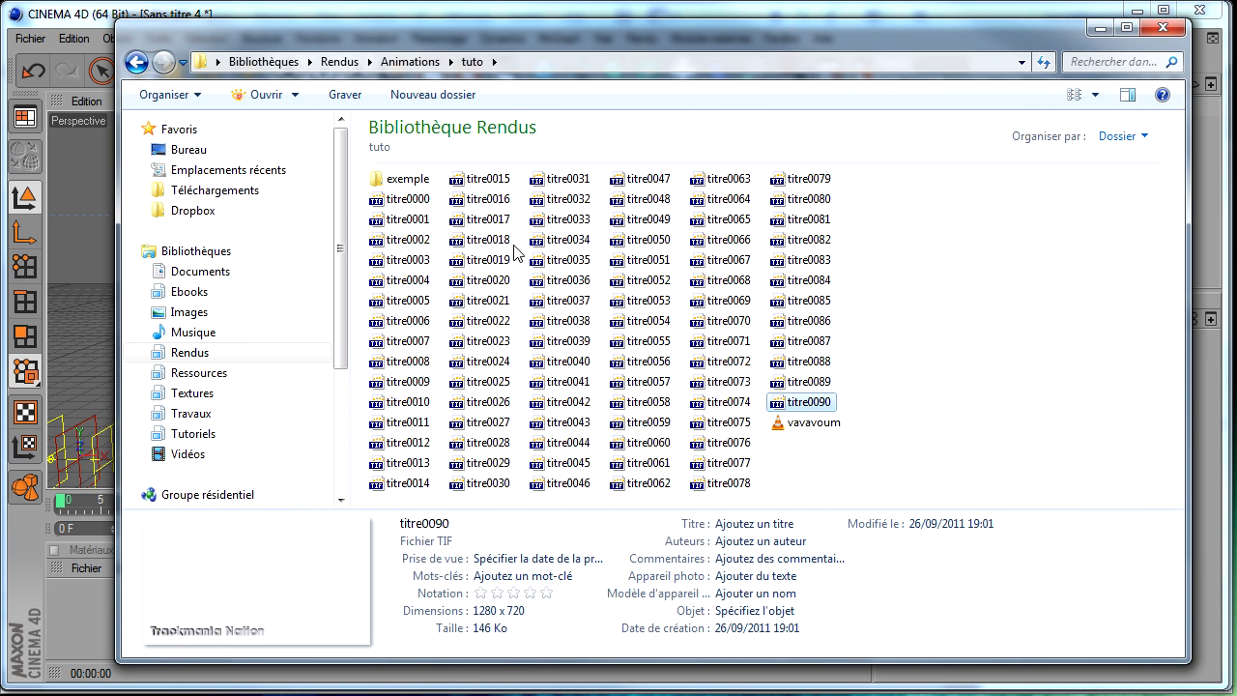
{"action": "left_click", "coordinate": [404, 205]}
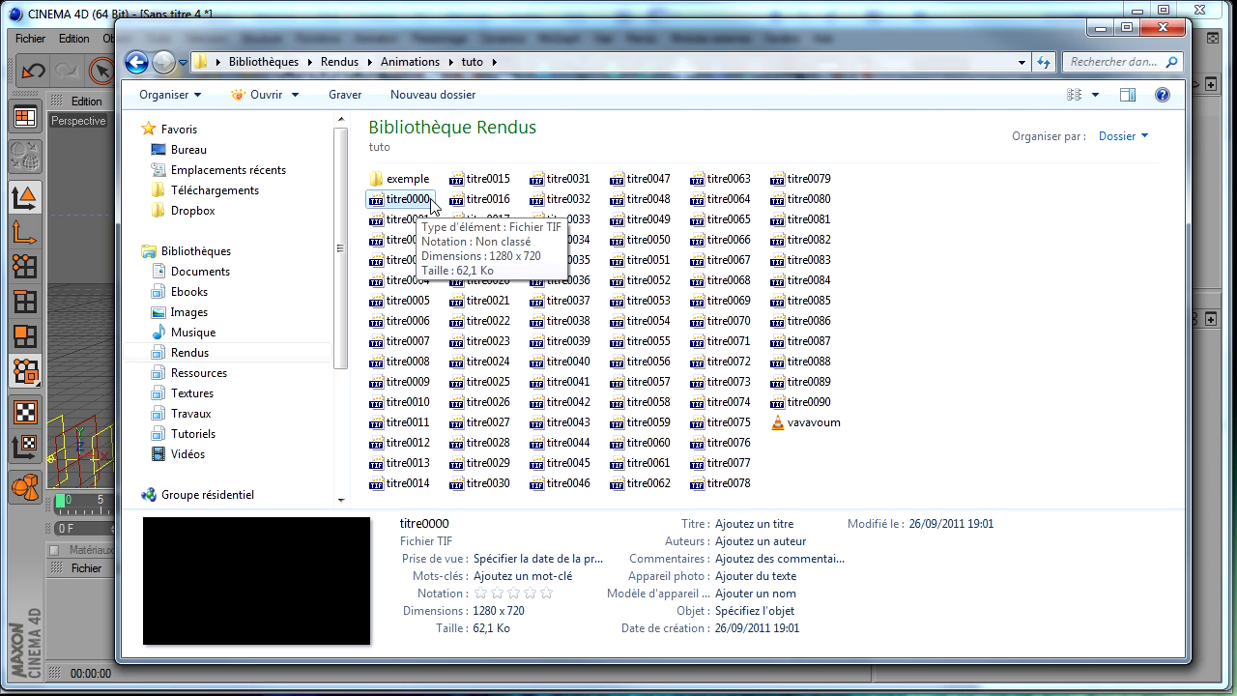
{"action": "left_click", "coordinate": [814, 410]}
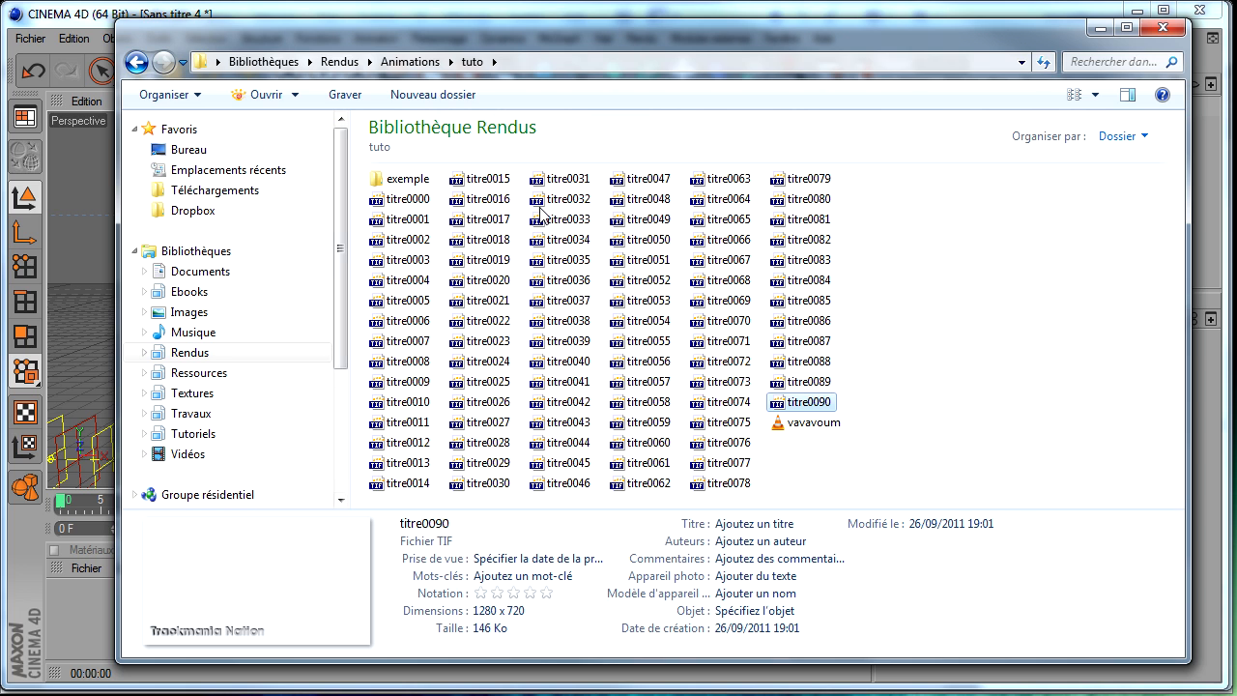
{"action": "left_click", "coordinate": [1002, 286]}
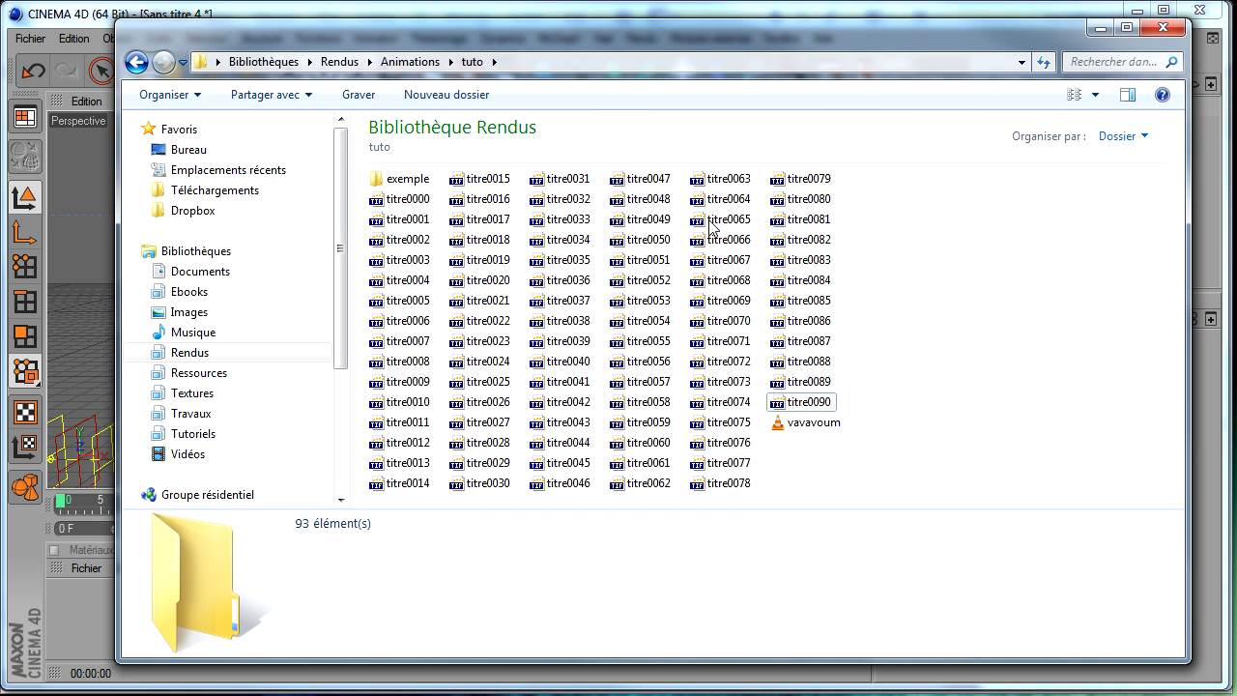
- Switch to Sony Vegas Pro and place the vavavoum video from the tuto folder at the start of the timeline
{"action": "left_click_drag", "start_coordinate": [761, 39], "coordinate": [1236, 121]}
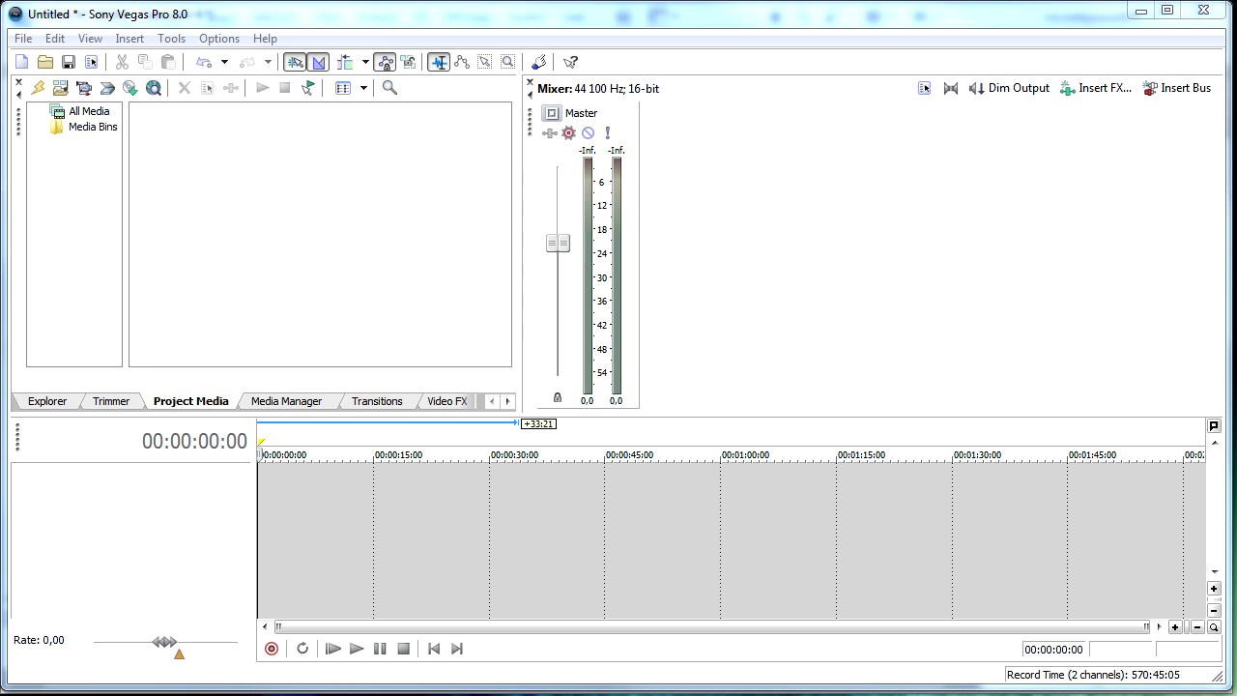
{"action": "left_click_drag", "start_coordinate": [1236, 290], "coordinate": [1163, 102]}
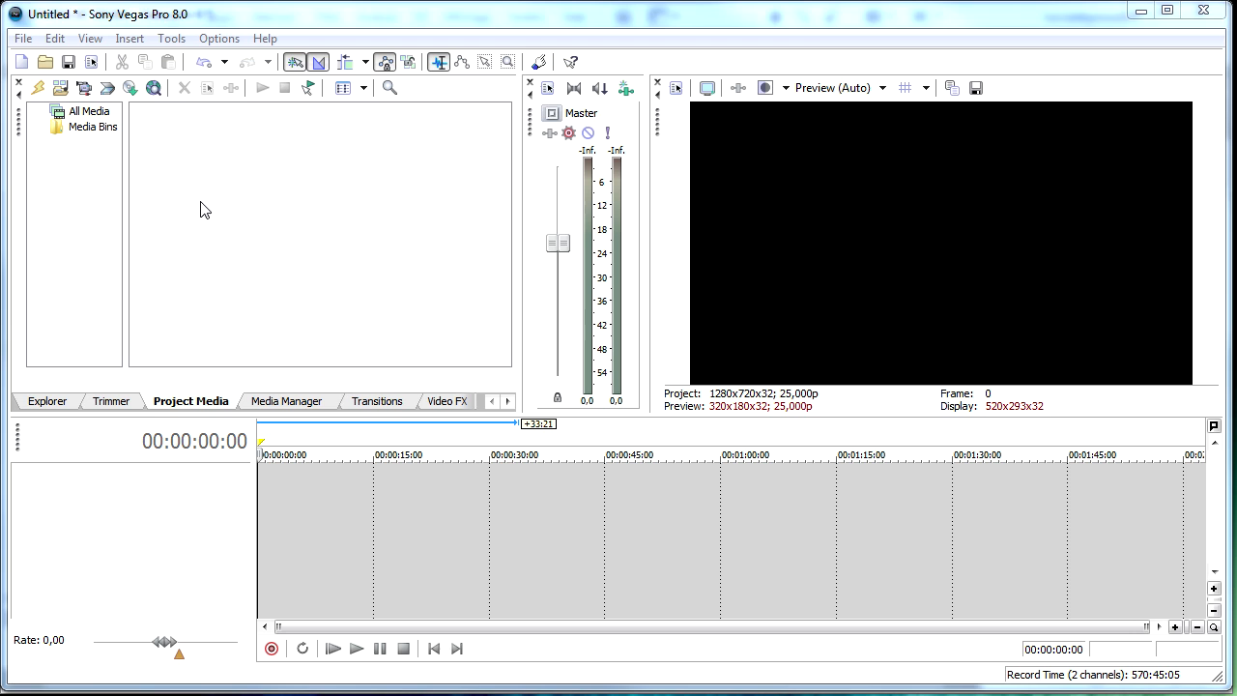
{"action": "left_click", "coordinate": [23, 39]}
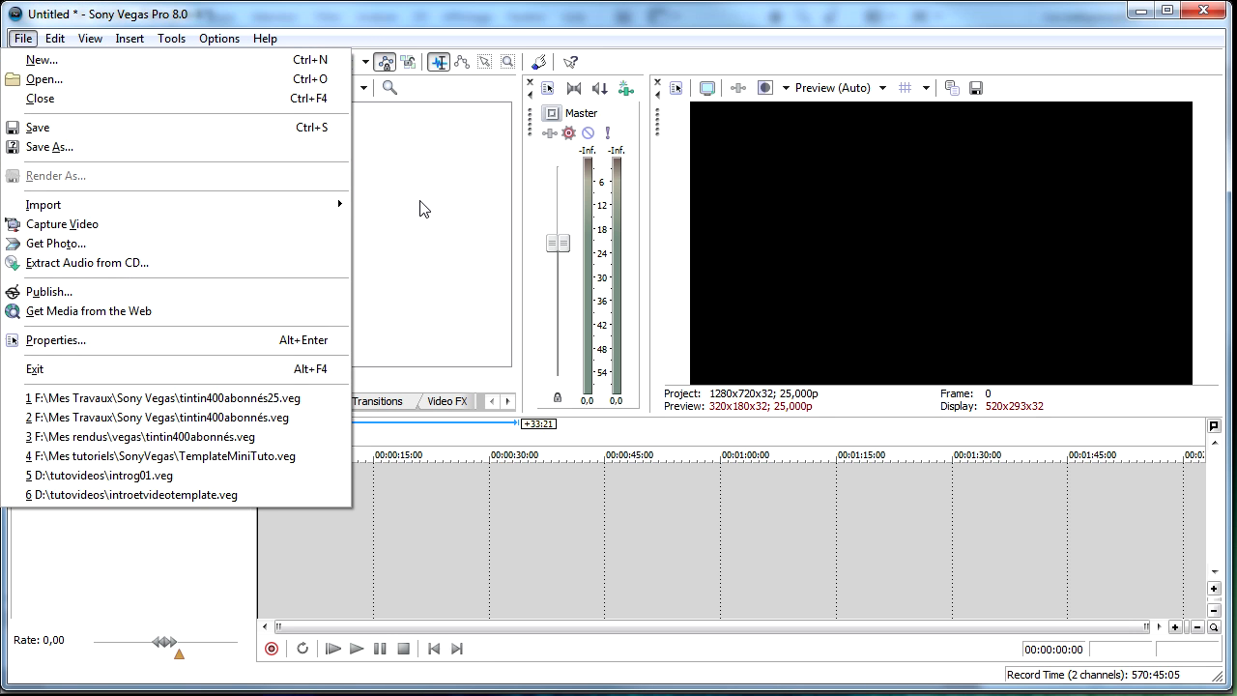
{"action": "left_click", "coordinate": [445, 209]}
{"action": "left_click_drag", "start_coordinate": [1236, 132], "coordinate": [1042, 90]}
{"action": "left_click", "coordinate": [918, 481]}
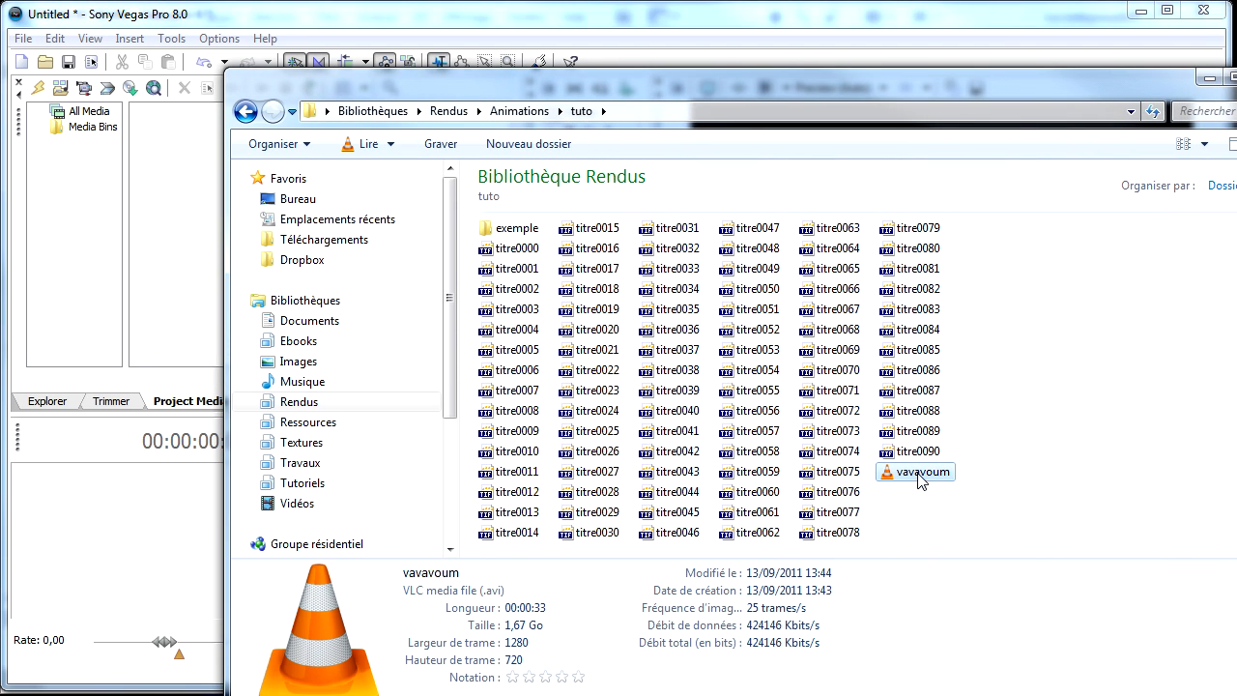
{"action": "left_click_drag", "start_coordinate": [933, 85], "coordinate": [1236, 75]}
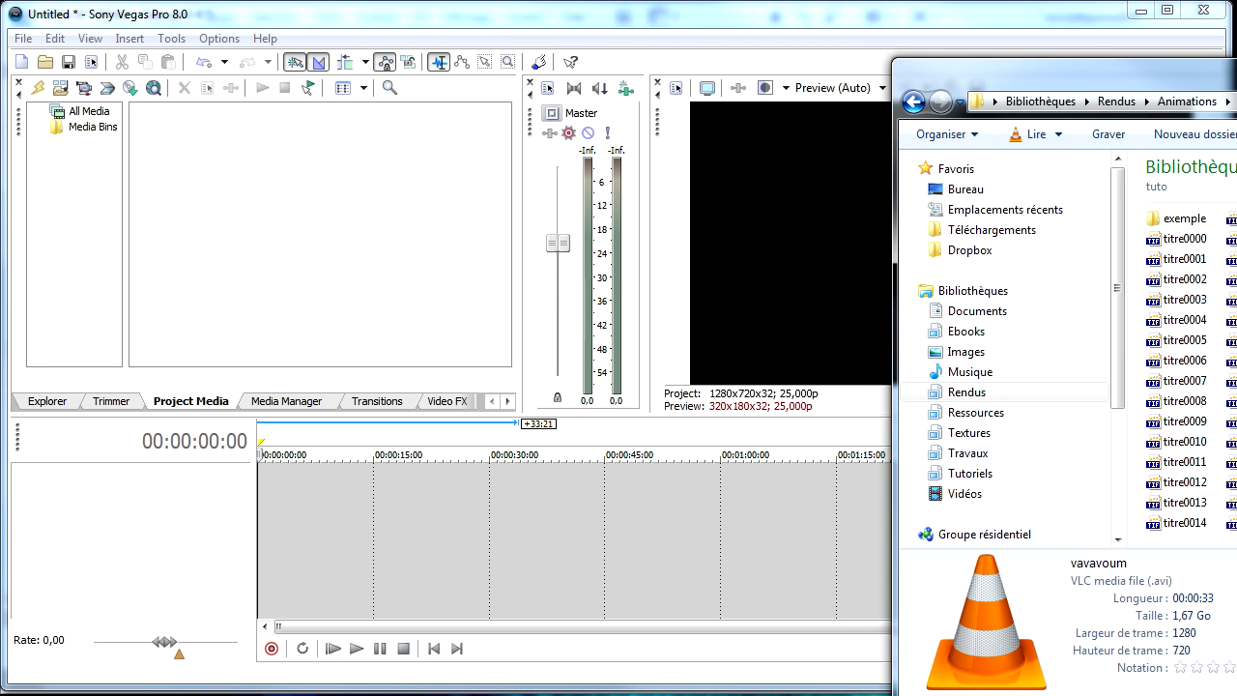
{"action": "left_click_drag", "start_coordinate": [1236, 483], "coordinate": [257, 514]}
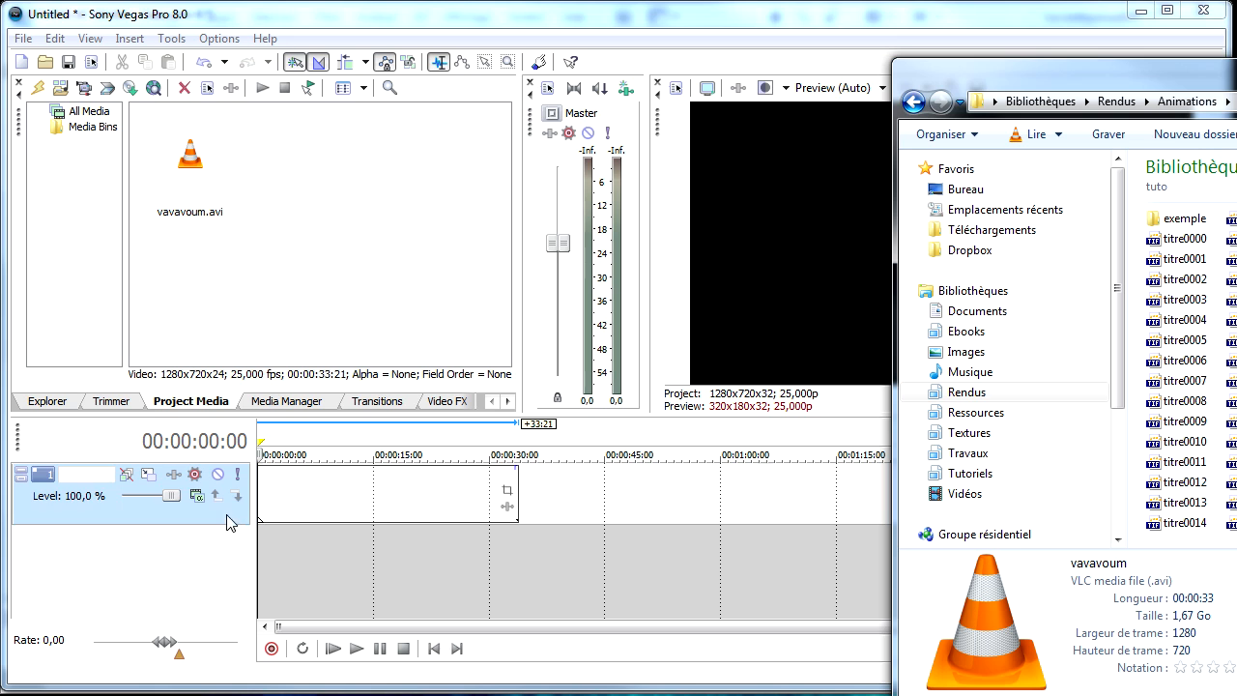
{"action": "left_click", "coordinate": [1236, 66]}
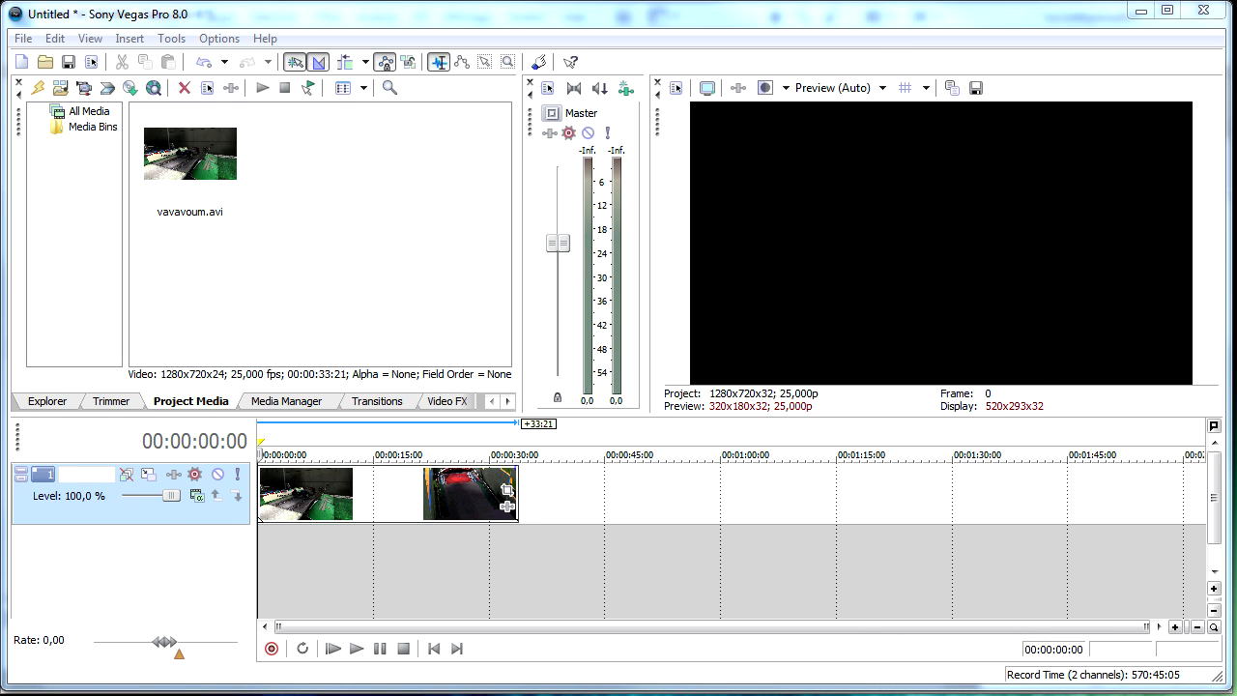
- Import titre0000 from the tuto folder as a still image sequence with the range 0 to 90
{"action": "left_click", "coordinate": [220, 286]}
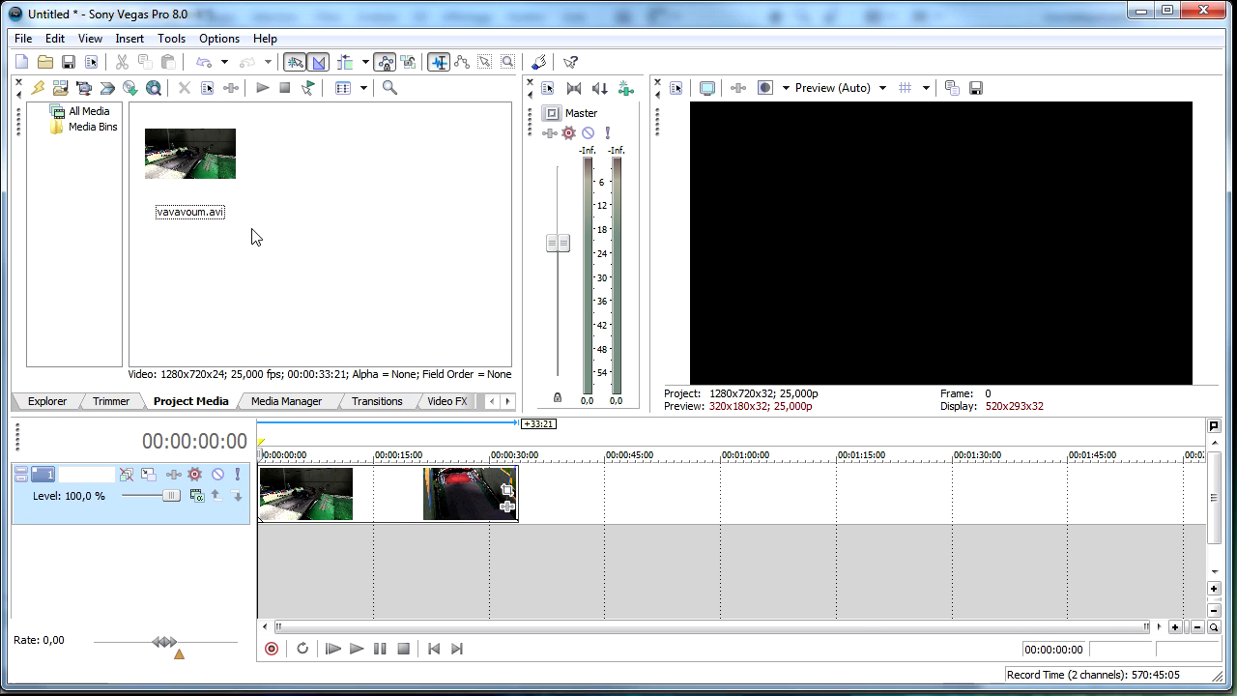
{"action": "left_click", "coordinate": [22, 39]}
{"action": "mouse_move", "coordinate": [64, 207]}
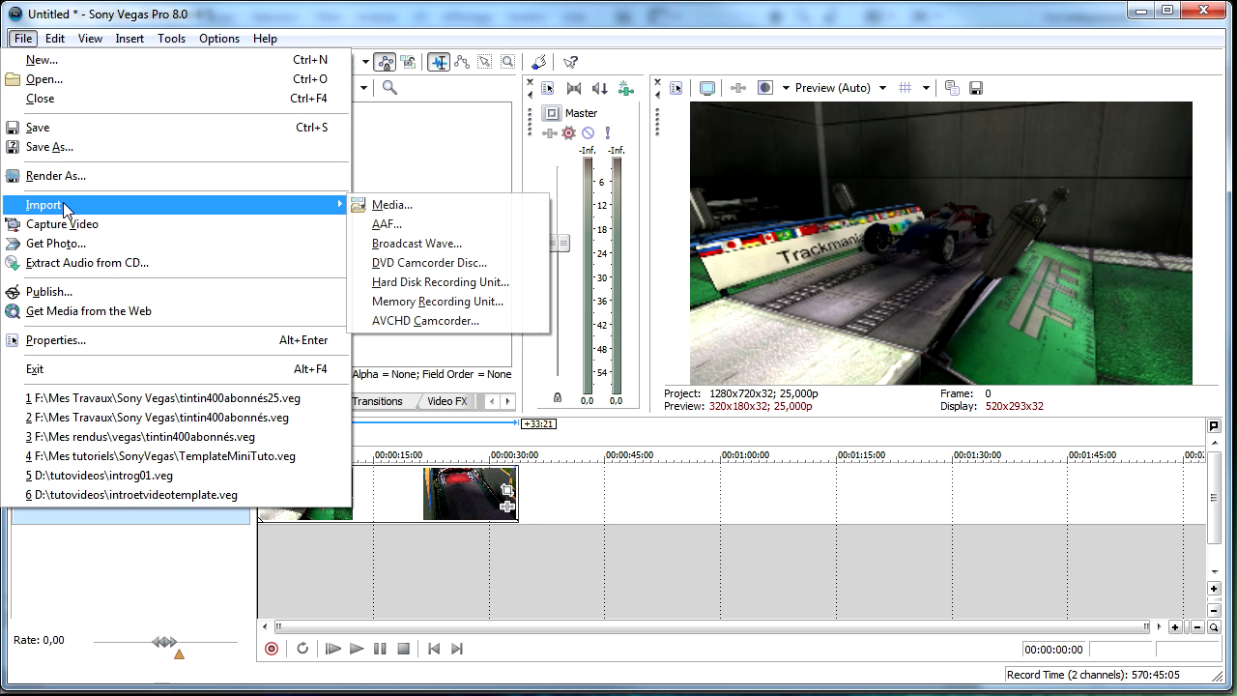
{"action": "left_click", "coordinate": [398, 204]}
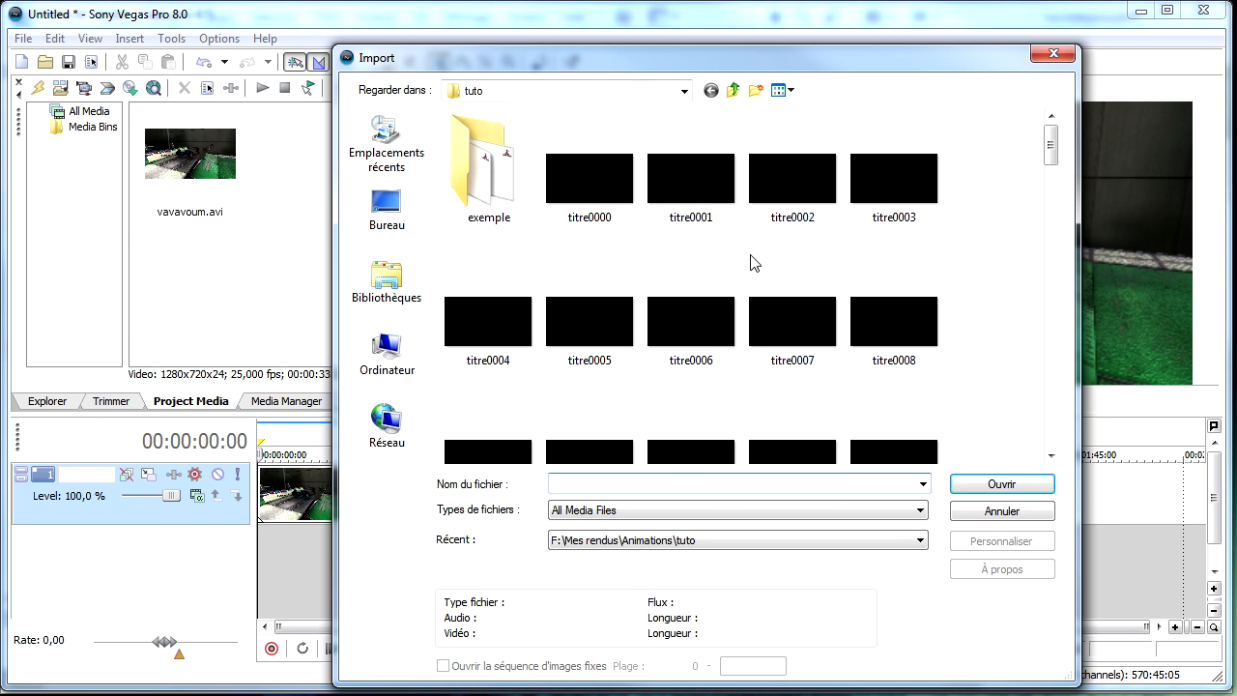
{"action": "left_click_drag", "start_coordinate": [599, 60], "coordinate": [616, 35]}
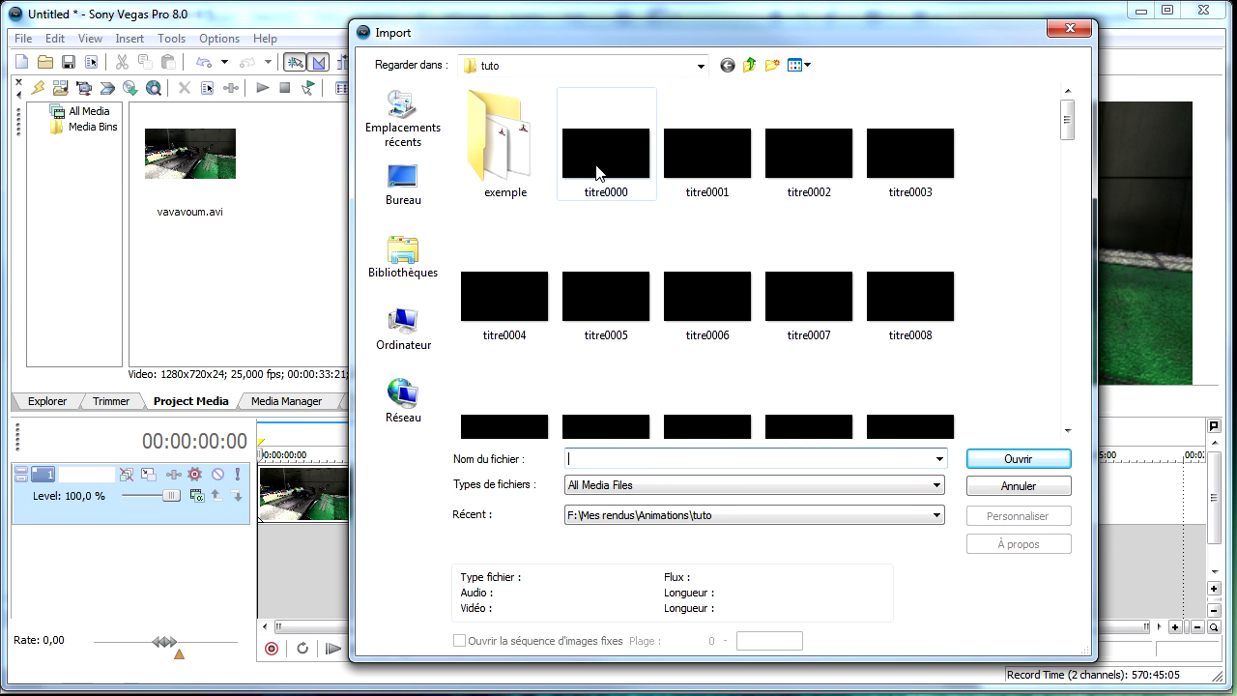
{"action": "left_click", "coordinate": [597, 179]}
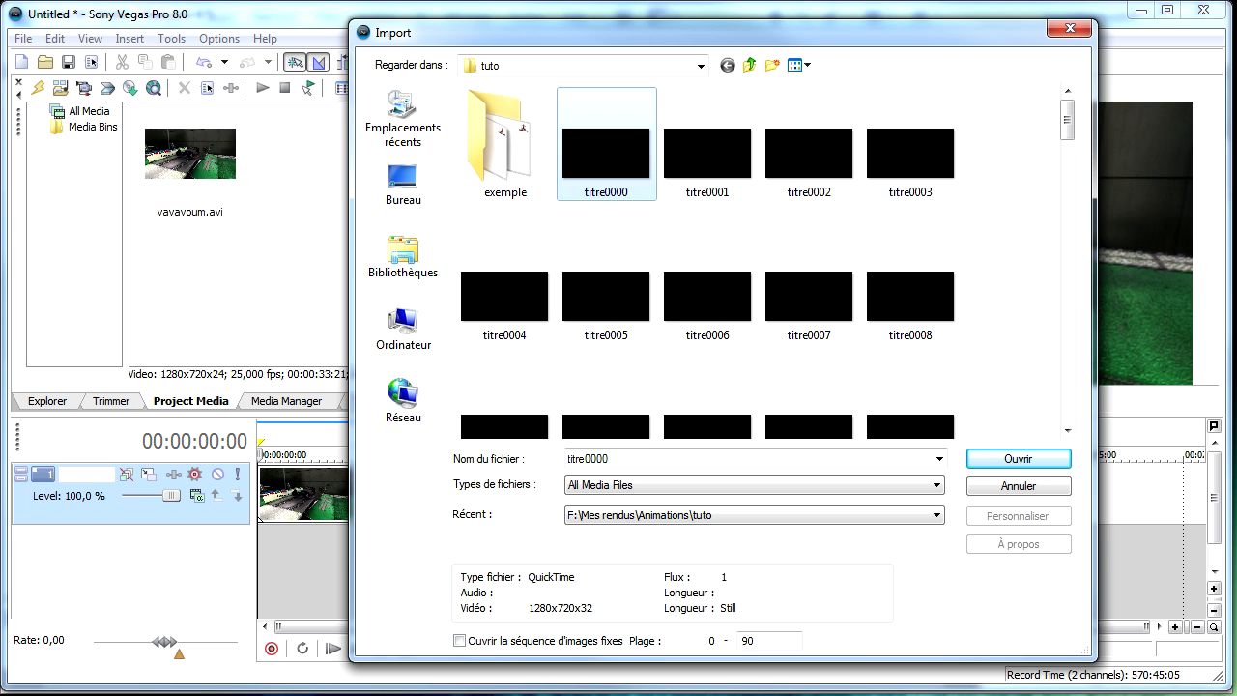
{"action": "left_click", "coordinate": [460, 641]}
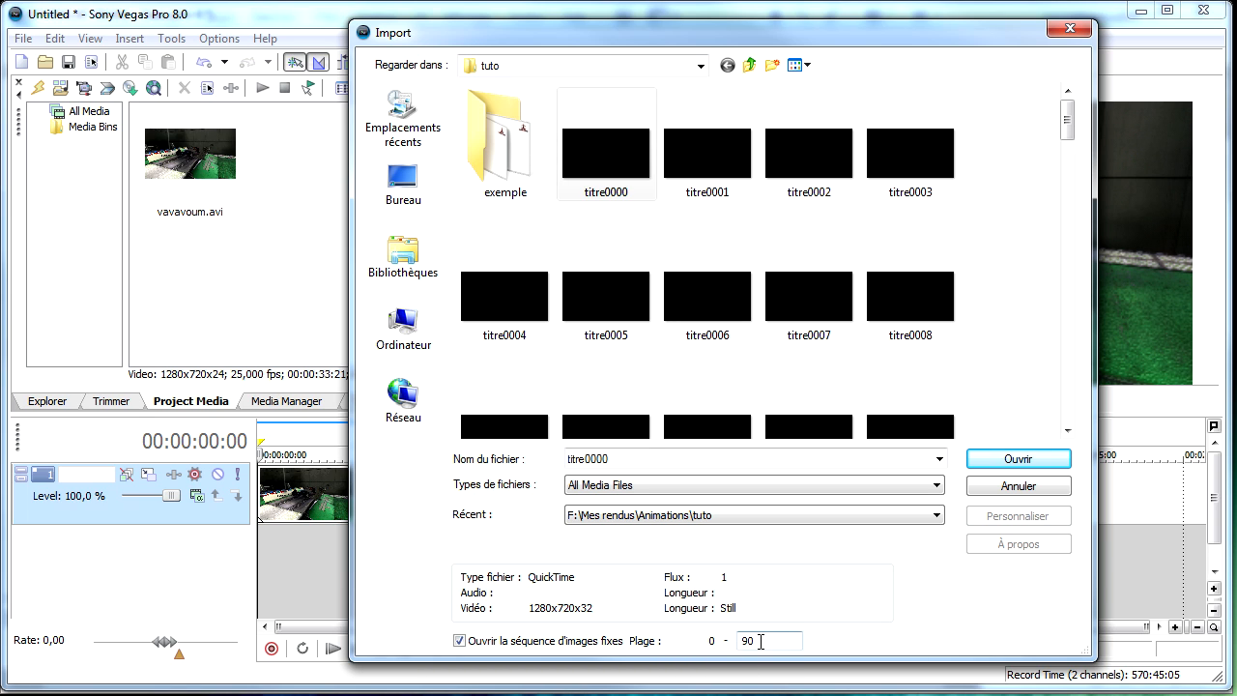
{"action": "left_click", "coordinate": [1054, 462]}
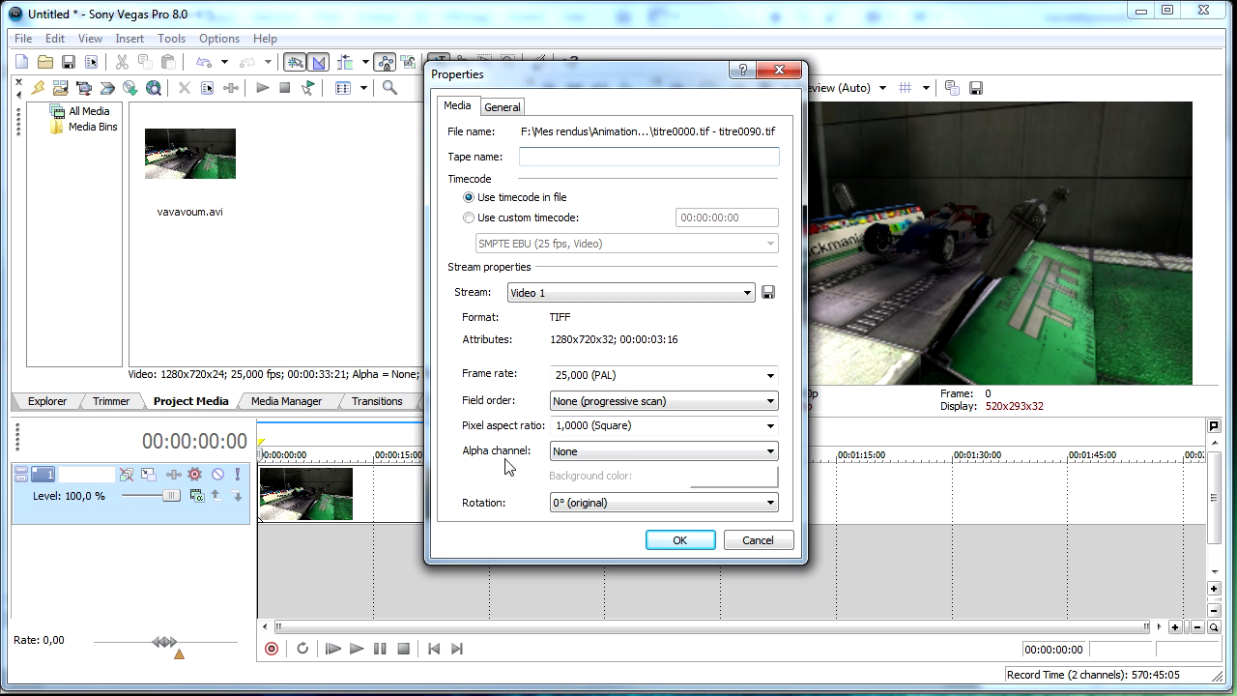
- Set the imported title sequence's alpha channel to Premultiplied and confirm its properties
{"action": "left_click", "coordinate": [589, 461]}
{"action": "left_click", "coordinate": [590, 506]}
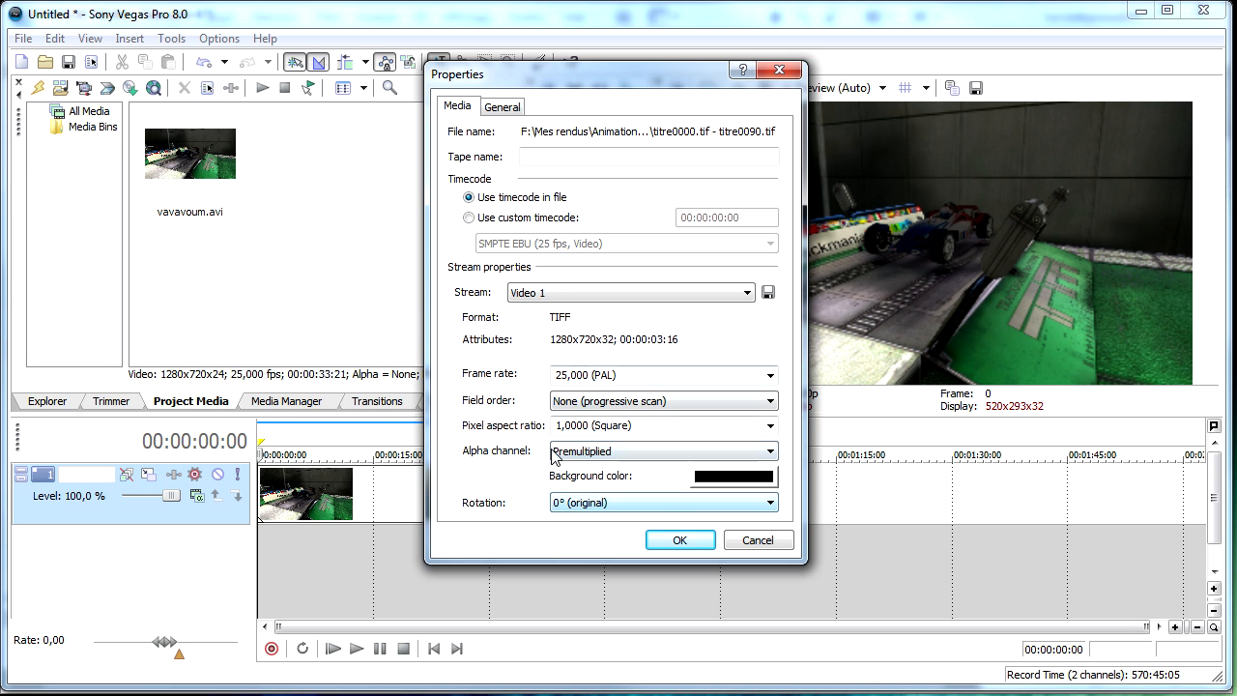
{"action": "left_click", "coordinate": [680, 540]}
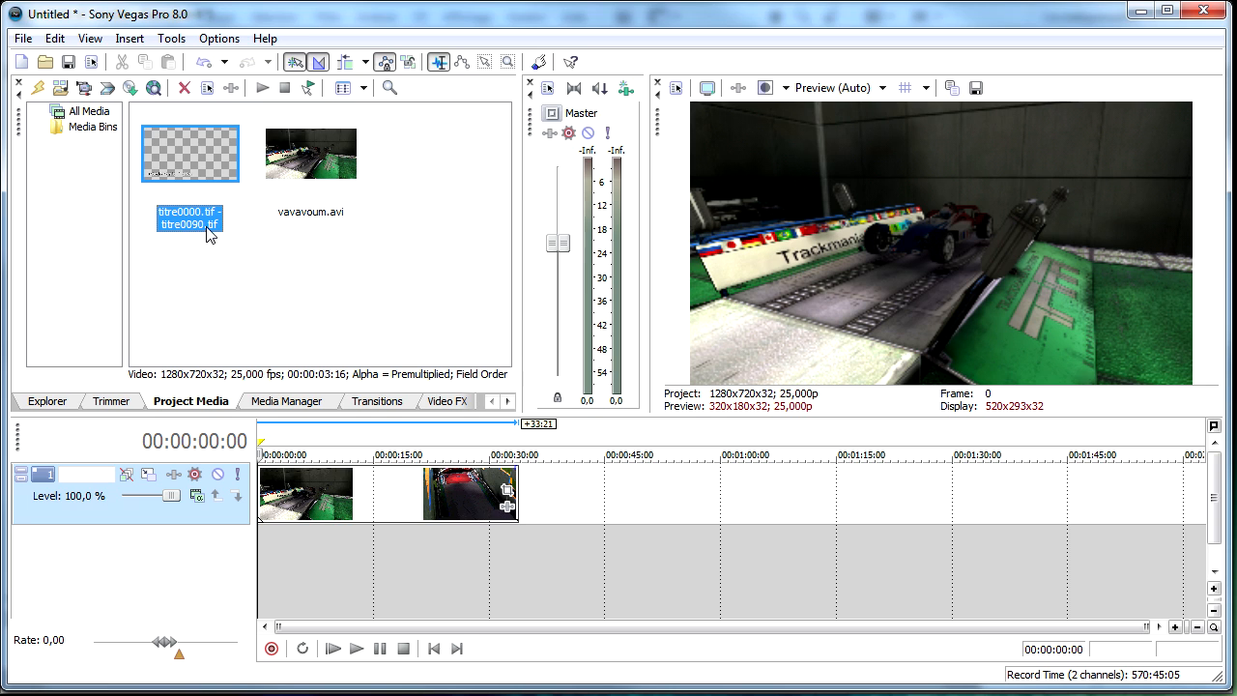
- Insert a video track above the vavavoum clip and place the titre0000–titre0090 sequence on it about 4 seconds in
{"action": "right_click", "coordinate": [120, 574]}
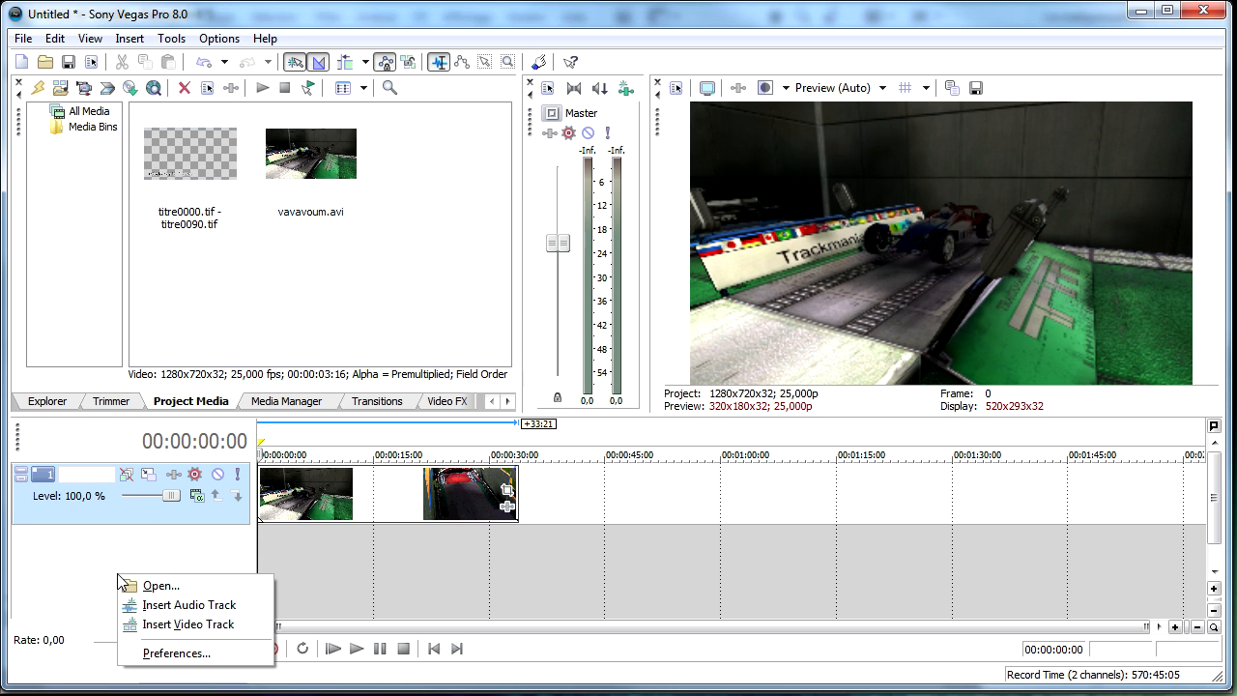
{"action": "left_click", "coordinate": [145, 625]}
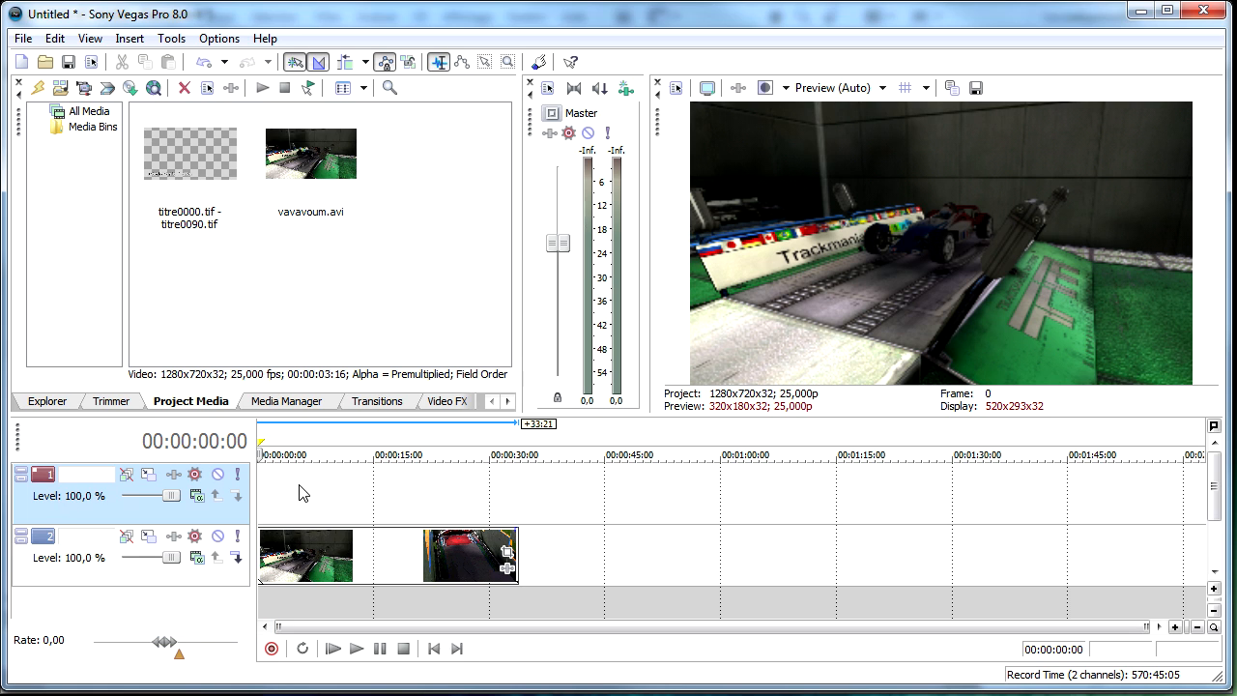
{"action": "left_click_drag", "start_coordinate": [198, 166], "coordinate": [296, 504]}
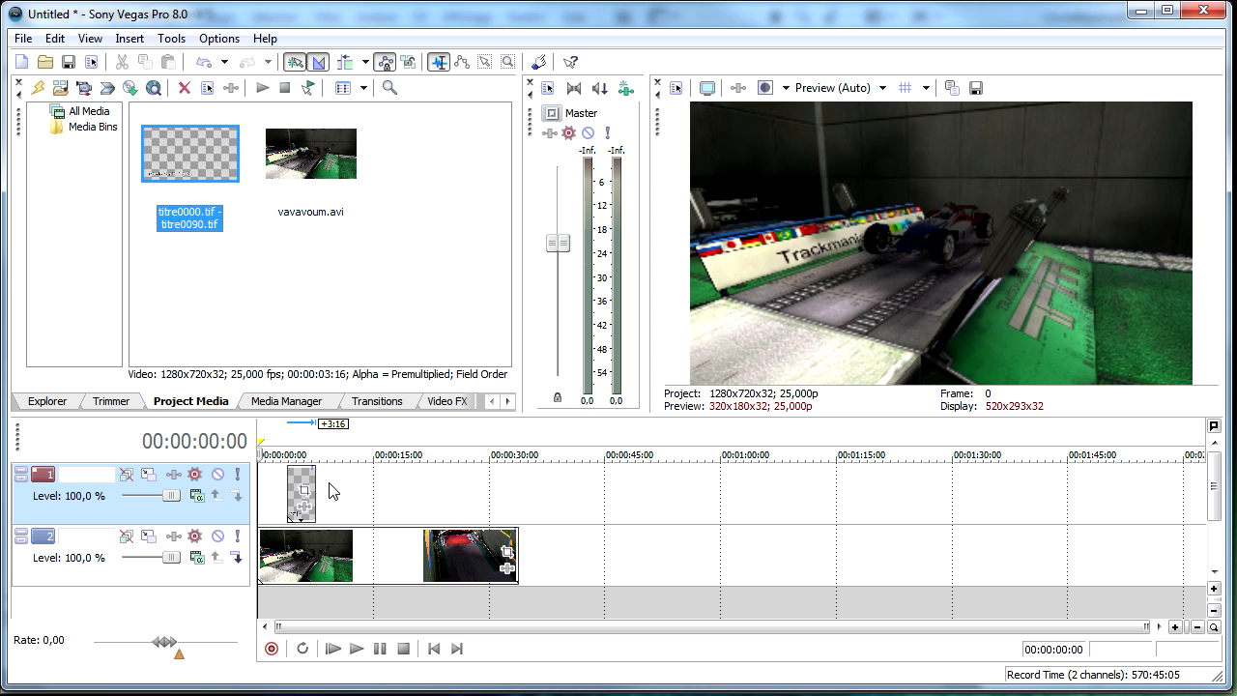
- Play the timeline from 00:00:02:09 to preview the title over the video
{"action": "left_click", "coordinate": [276, 483]}
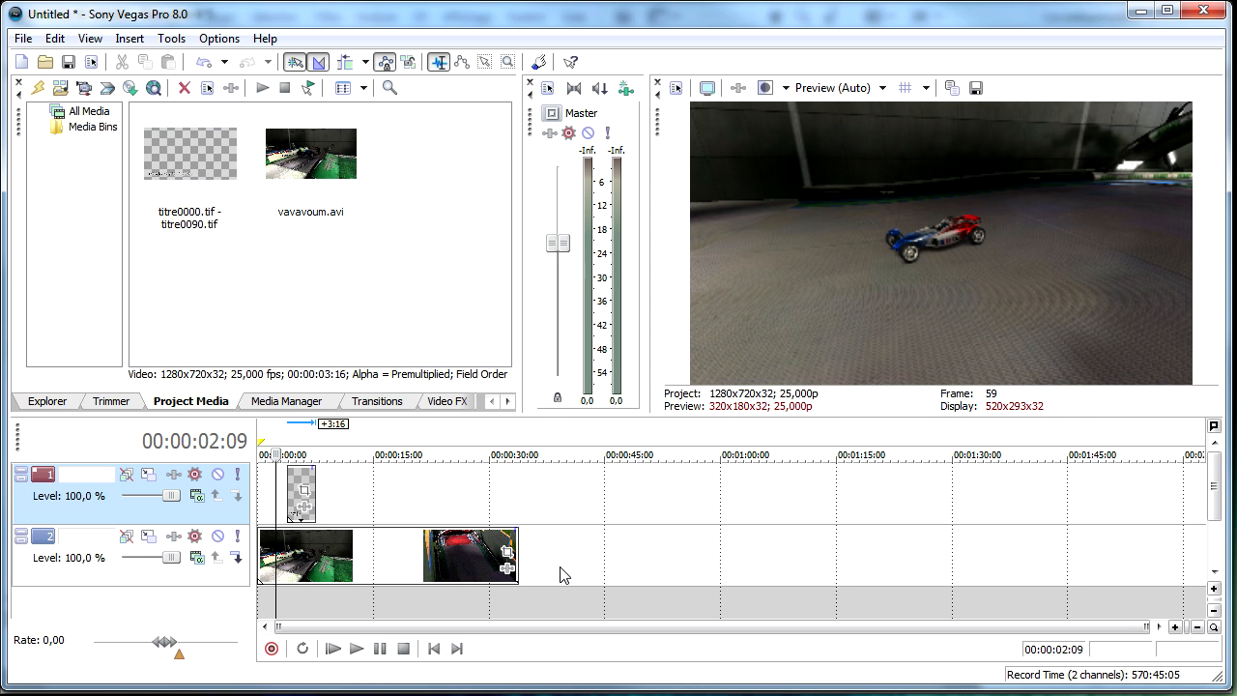
{"action": "key", "text": "space"}
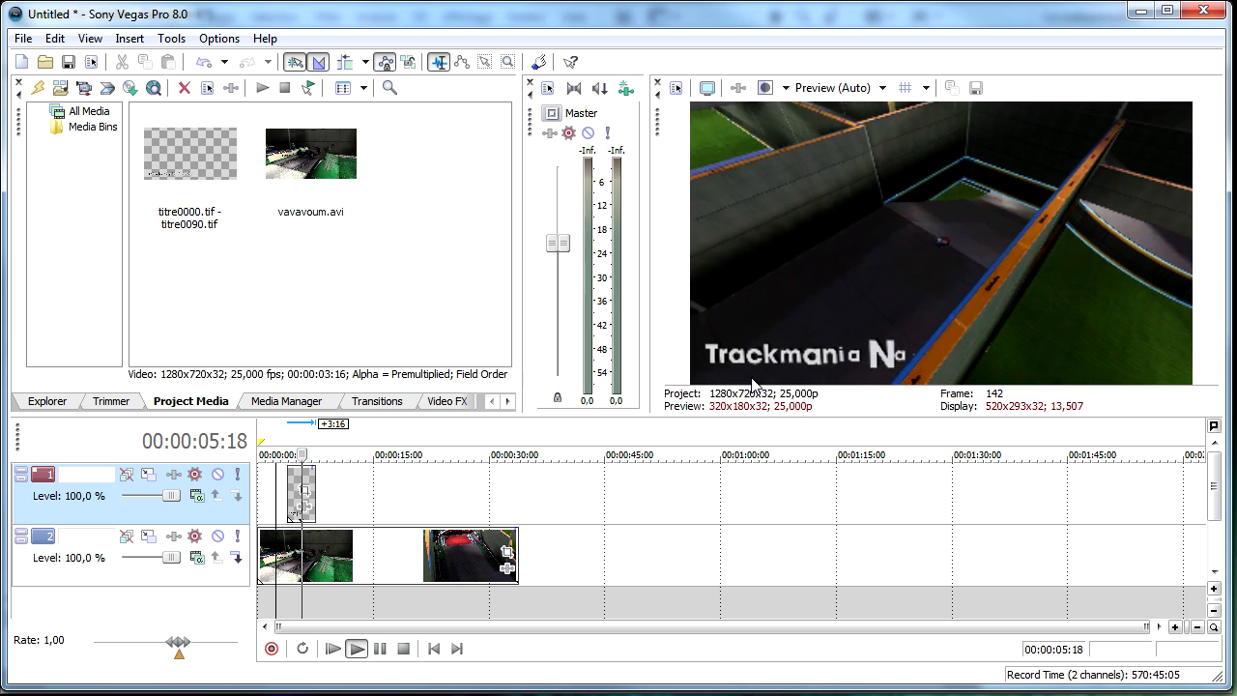
{"action": "key", "text": "space"}
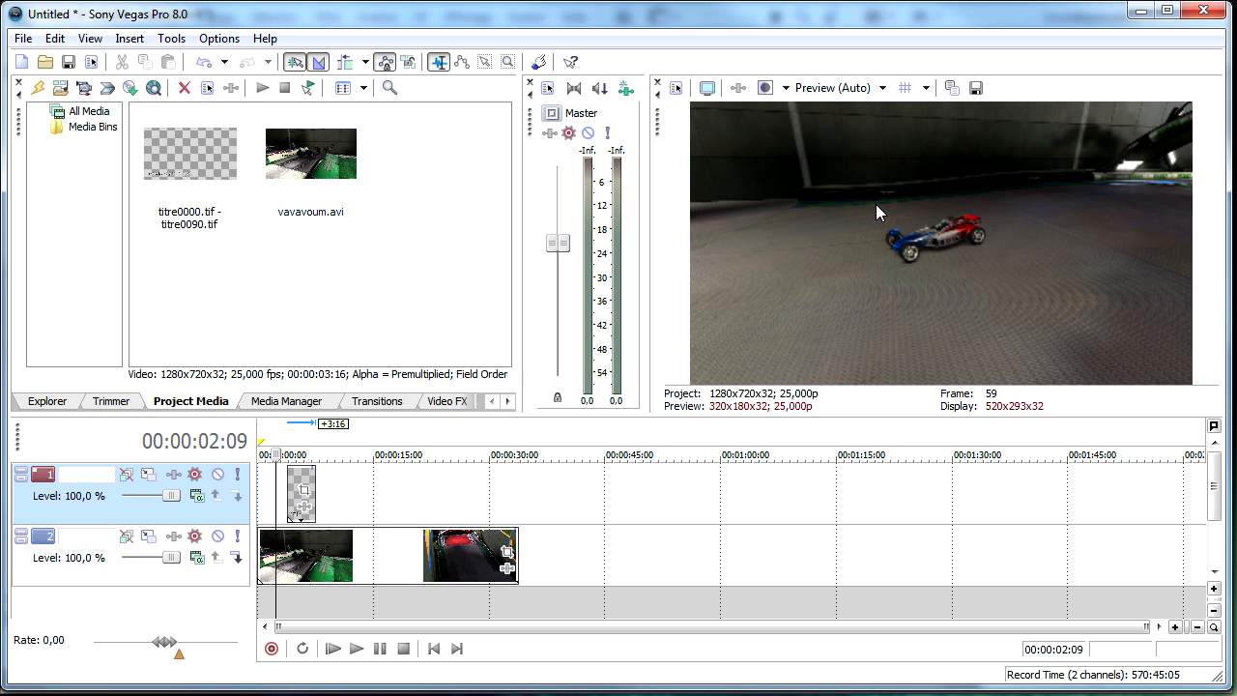
{"action": "key", "text": "space"}
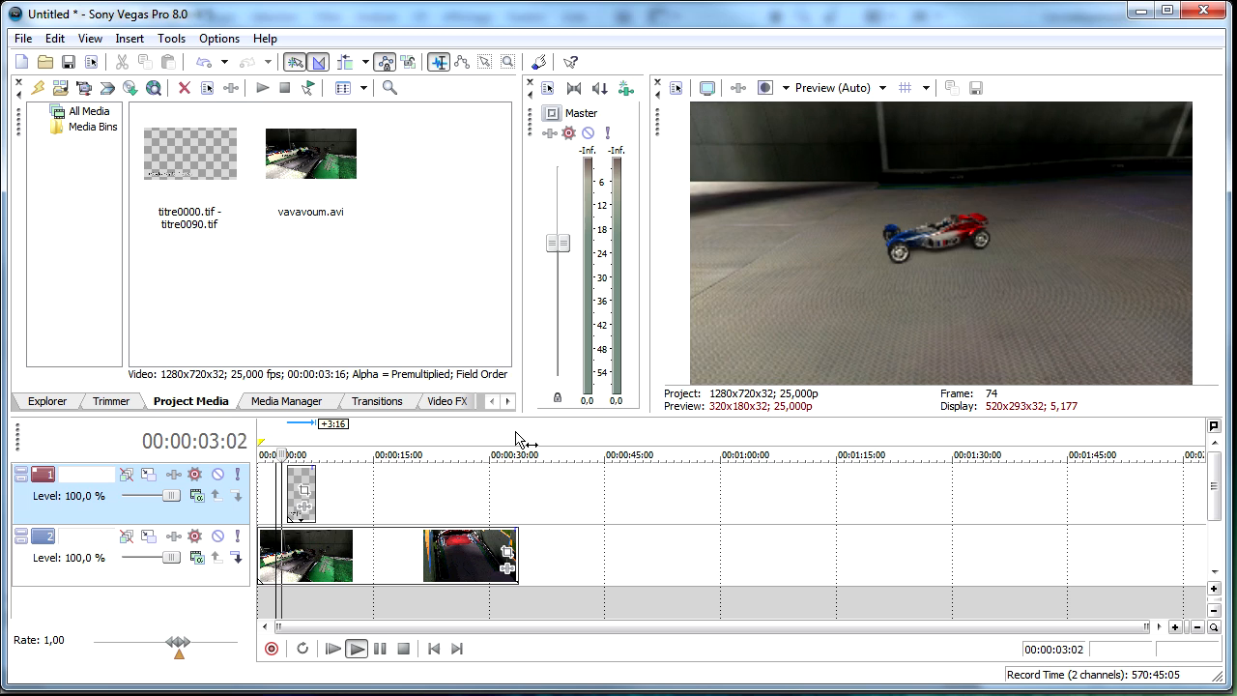
{"action": "key", "text": "space"}
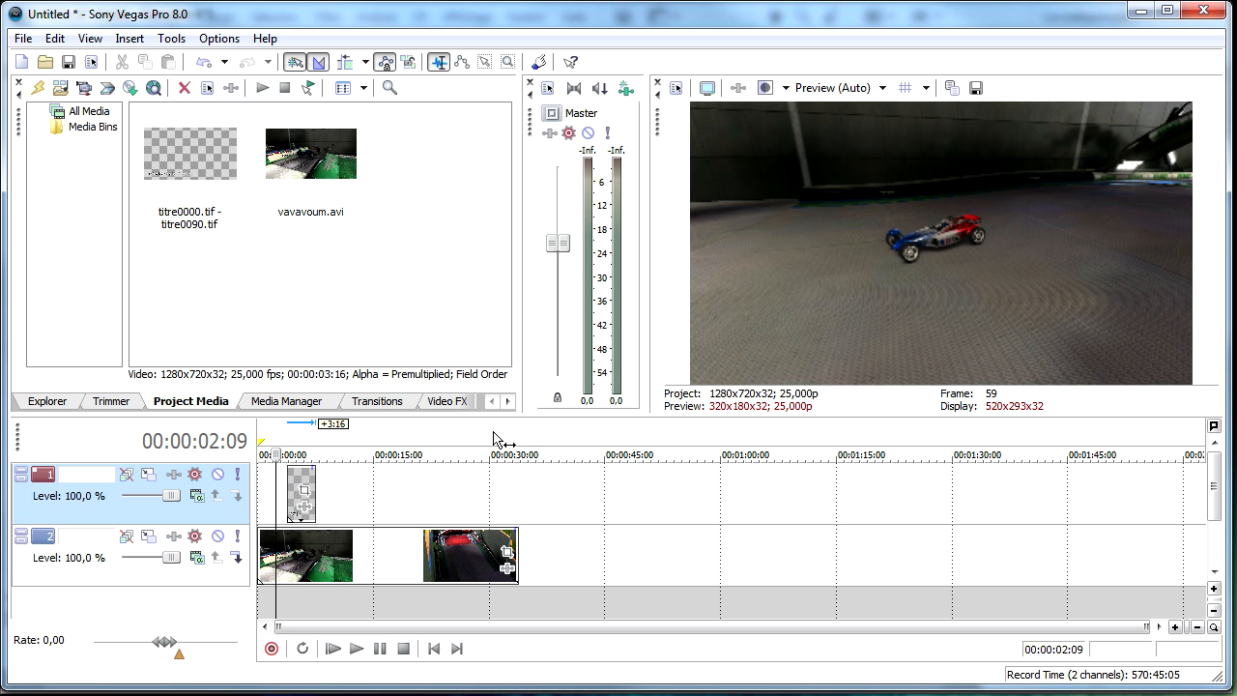
- Advance through the timeline frame by frame from before the title to past its end, checking its animation over the video
{"action": "key", "text": "Right"}
{"action": "key", "text": "Right"}
{"action": "key", "text": "Right"}
{"action": "key", "text": "Right"}
{"action": "key", "text": "Right"}
{"action": "key", "text": "Right"}
{"action": "key", "text": "Right"}
{"action": "key", "text": "Right"}
{"action": "key", "text": "Right"}
{"action": "key", "text": "Right"}
{"action": "key", "text": "Right"}
{"action": "key", "text": "Right"}
{"action": "key", "text": "Right"}
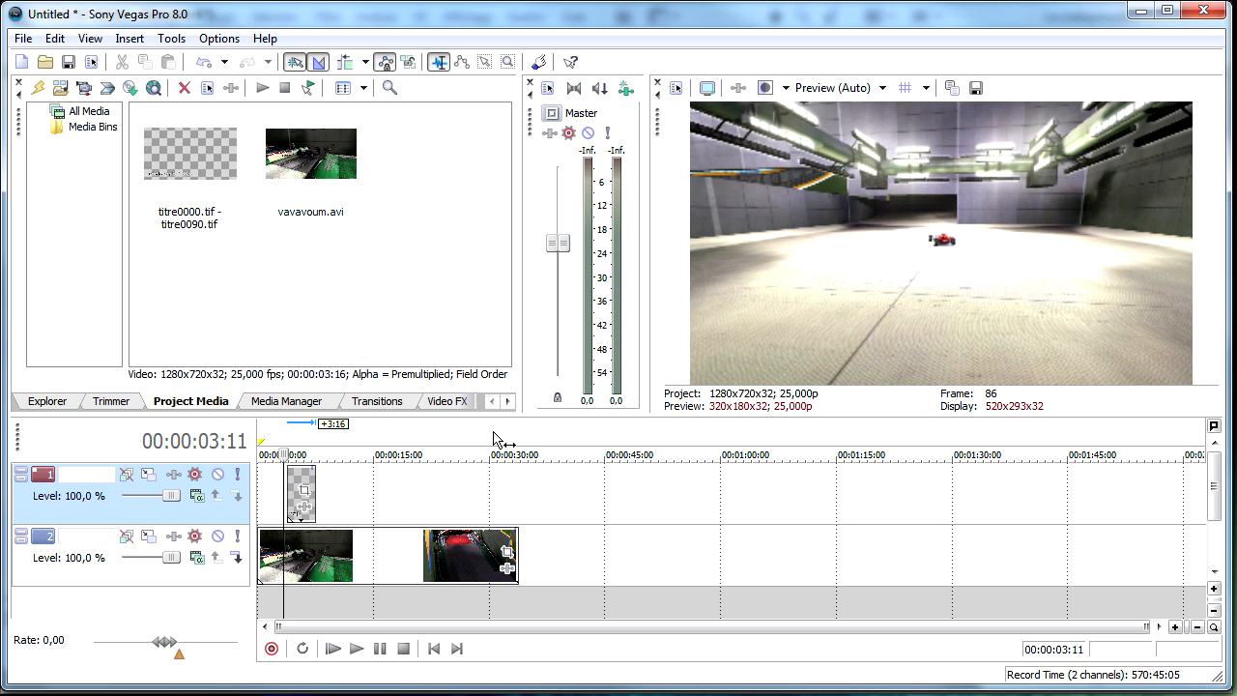
{"action": "key", "text": "Right"}
{"action": "key", "text": "Right"}
{"action": "key", "text": "Right"}
{"action": "key", "text": "Right"}
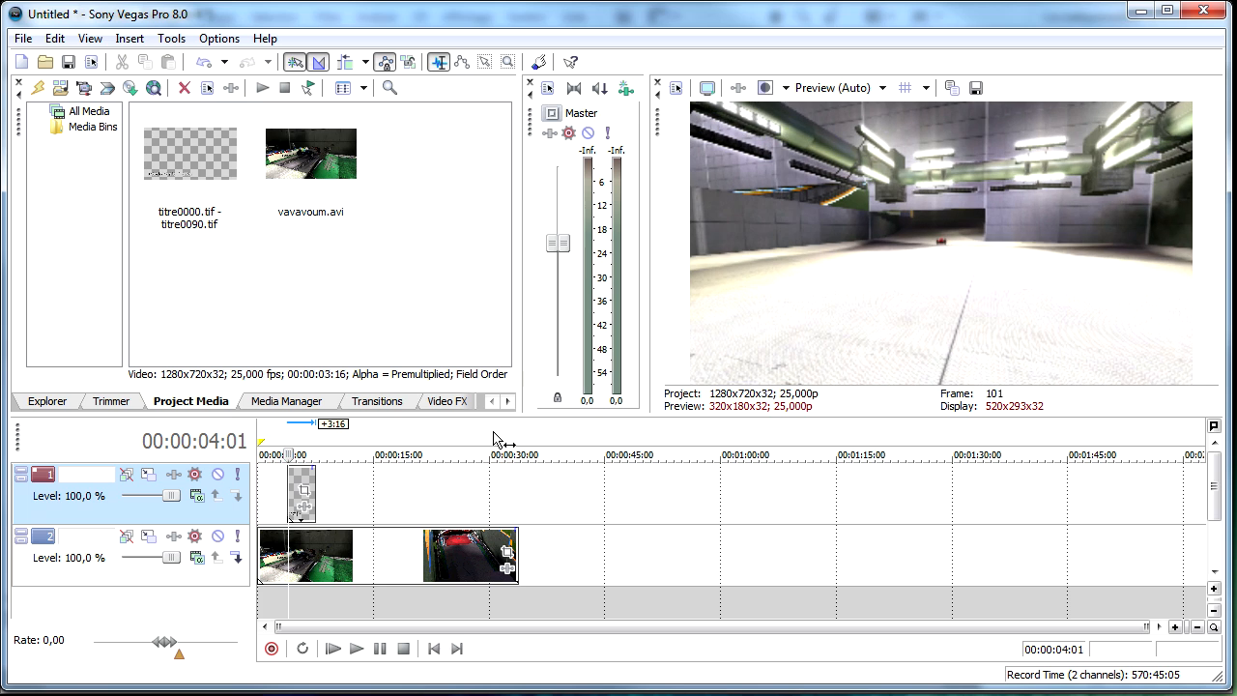
{"action": "key", "text": "Right"}
{"action": "key", "text": "Right"}
{"action": "key", "text": "Right"}
{"action": "key", "text": "Right"}
{"action": "key", "text": "Right"}
{"action": "key", "text": "Right"}
{"action": "key", "text": "Right"}
{"action": "key", "text": "Right"}
{"action": "key", "text": "Right"}
{"action": "key", "text": "Right"}
{"action": "key", "text": "Right"}
{"action": "key", "text": "Right"}
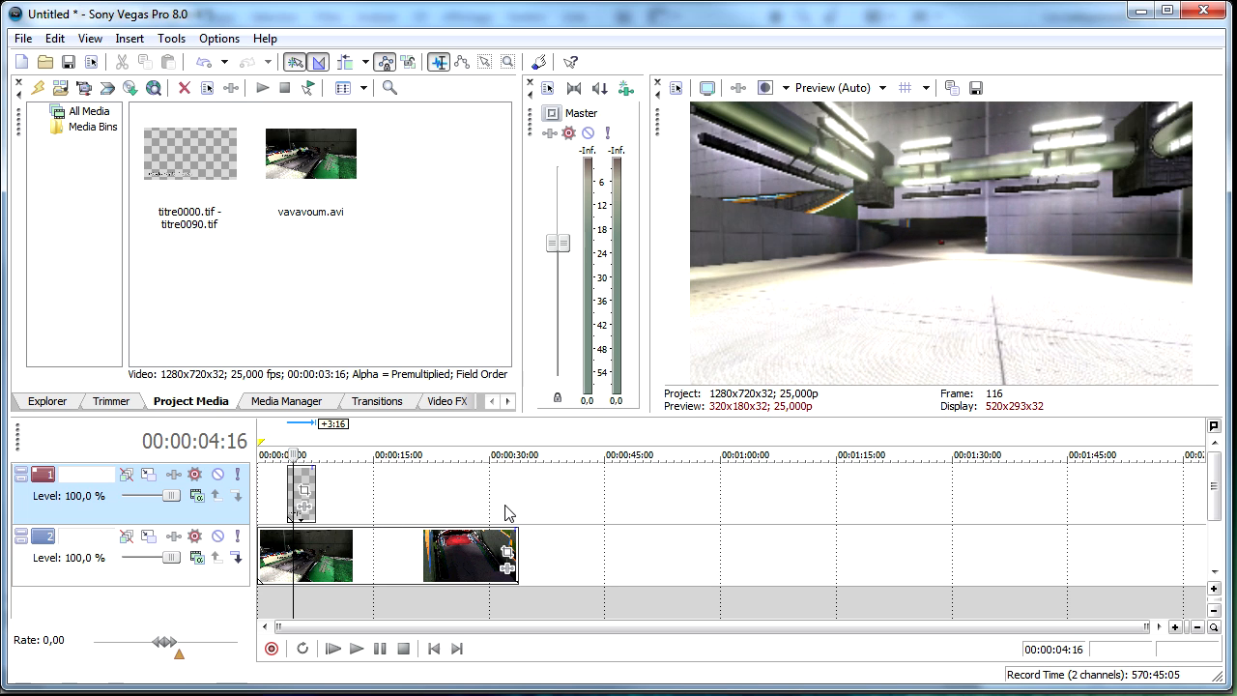
{"action": "key", "text": "Right"}
{"action": "key", "text": "Right"}
{"action": "key", "text": "Right"}
{"action": "key", "text": "Right"}
{"action": "key", "text": "Right"}
{"action": "key", "text": "Right"}
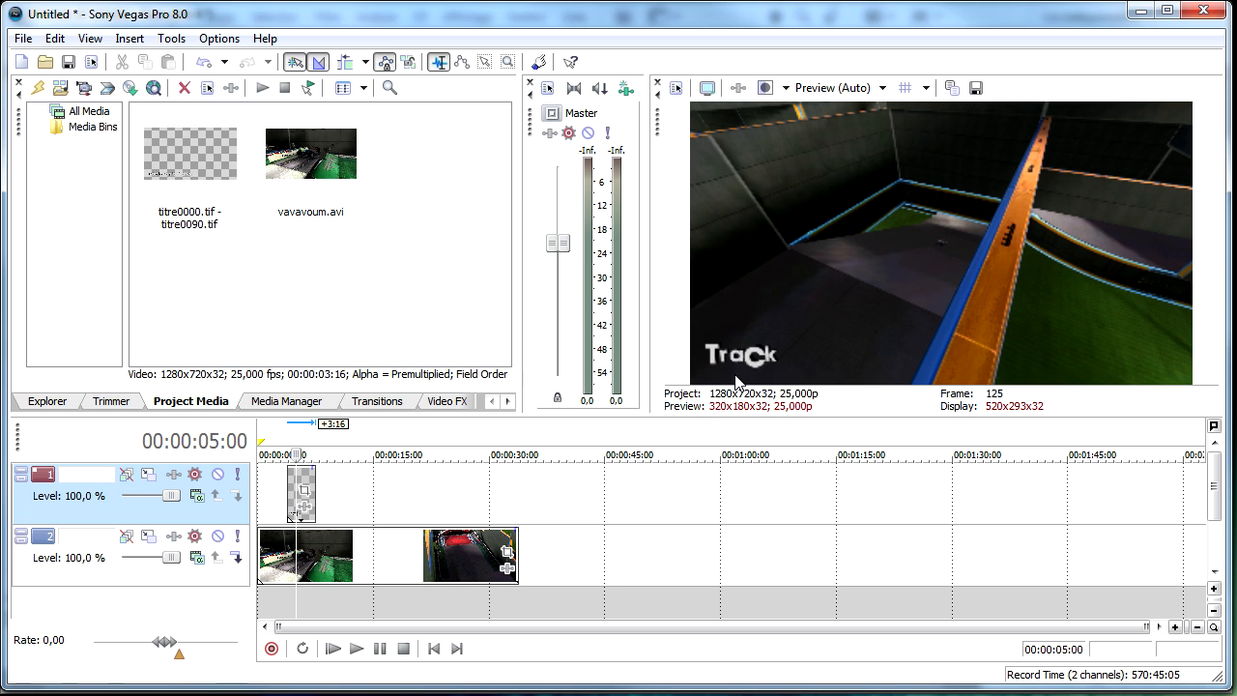
{"action": "key", "text": "Right"}
{"action": "key", "text": "Right"}
{"action": "key", "text": "Right"}
{"action": "key", "text": "Right"}
{"action": "key", "text": "Right"}
{"action": "key", "text": "Right"}
{"action": "key", "text": "Right"}
{"action": "key", "text": "Right"}
{"action": "key", "text": "Right"}
{"action": "key", "text": "Right"}
{"action": "key", "text": "Right"}
{"action": "key", "text": "Right"}
{"action": "key", "text": "Right"}
{"action": "key", "text": "Right"}
{"action": "key", "text": "Right"}
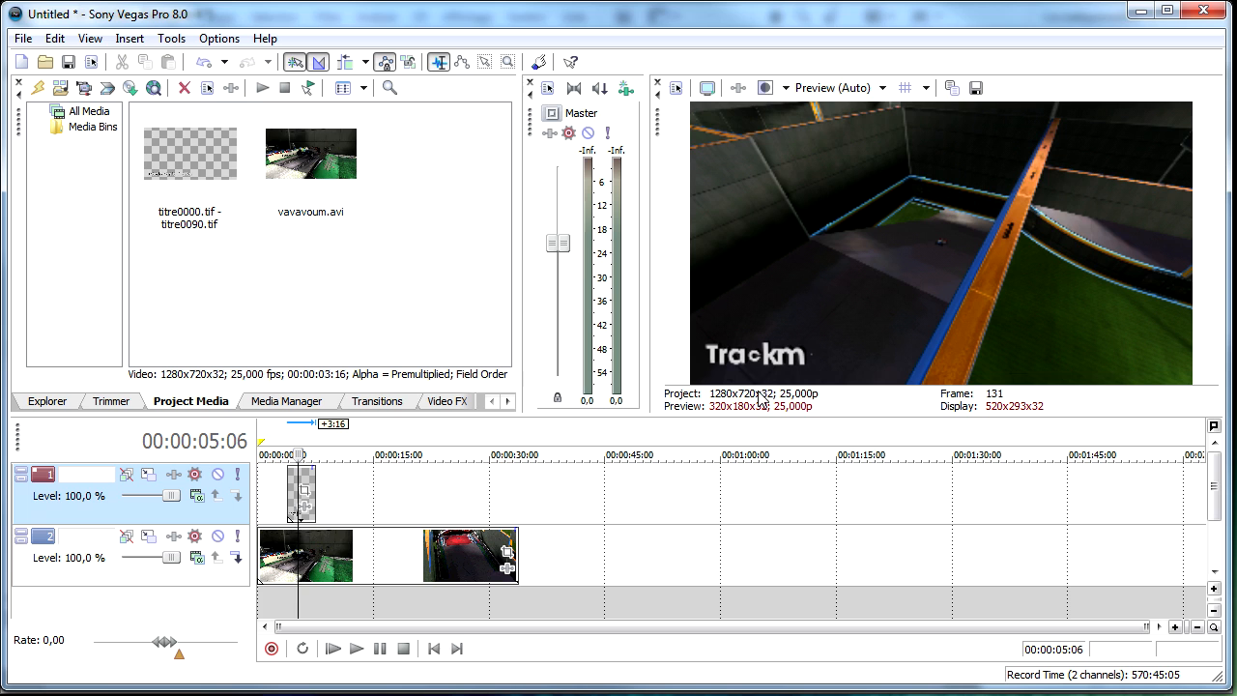
{"action": "key", "text": "Right"}
{"action": "key", "text": "Right"}
{"action": "key", "text": "Right"}
{"action": "key", "text": "Right"}
{"action": "key", "text": "Right"}
{"action": "key", "text": "Right"}
{"action": "key", "text": "Right"}
{"action": "key", "text": "Right"}
{"action": "key", "text": "Right"}
{"action": "key", "text": "Right"}
{"action": "key", "text": "Right"}
{"action": "key", "text": "Right"}
{"action": "key", "text": "Right"}
{"action": "key", "text": "Right"}
{"action": "key", "text": "Right"}
{"action": "key", "text": "Right"}
{"action": "key", "text": "Right"}
{"action": "key", "text": "Right"}
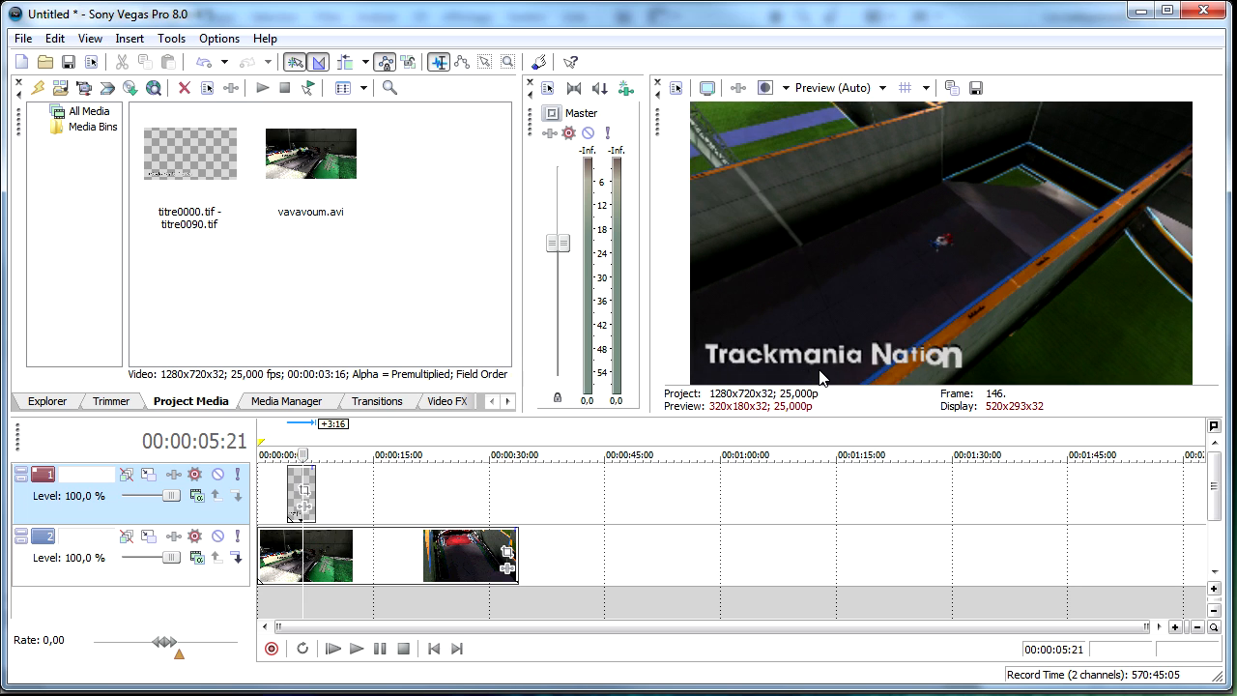
{"action": "key", "text": "Right"}
{"action": "key", "text": "Right"}
{"action": "key", "text": "Right"}
{"action": "key", "text": "Right"}
{"action": "key", "text": "Right"}
{"action": "key", "text": "Right"}
{"action": "key", "text": "Right"}
{"action": "key", "text": "Right"}
{"action": "key", "text": "Right"}
{"action": "key", "text": "Right"}
{"action": "key", "text": "Right"}
{"action": "key", "text": "Right"}
{"action": "key", "text": "Right"}
{"action": "key", "text": "Right"}
{"action": "key", "text": "Right"}
{"action": "key", "text": "Right"}
{"action": "key", "text": "Right"}
{"action": "key", "text": "Right"}
{"action": "key", "text": "Right"}
{"action": "key", "text": "Right"}
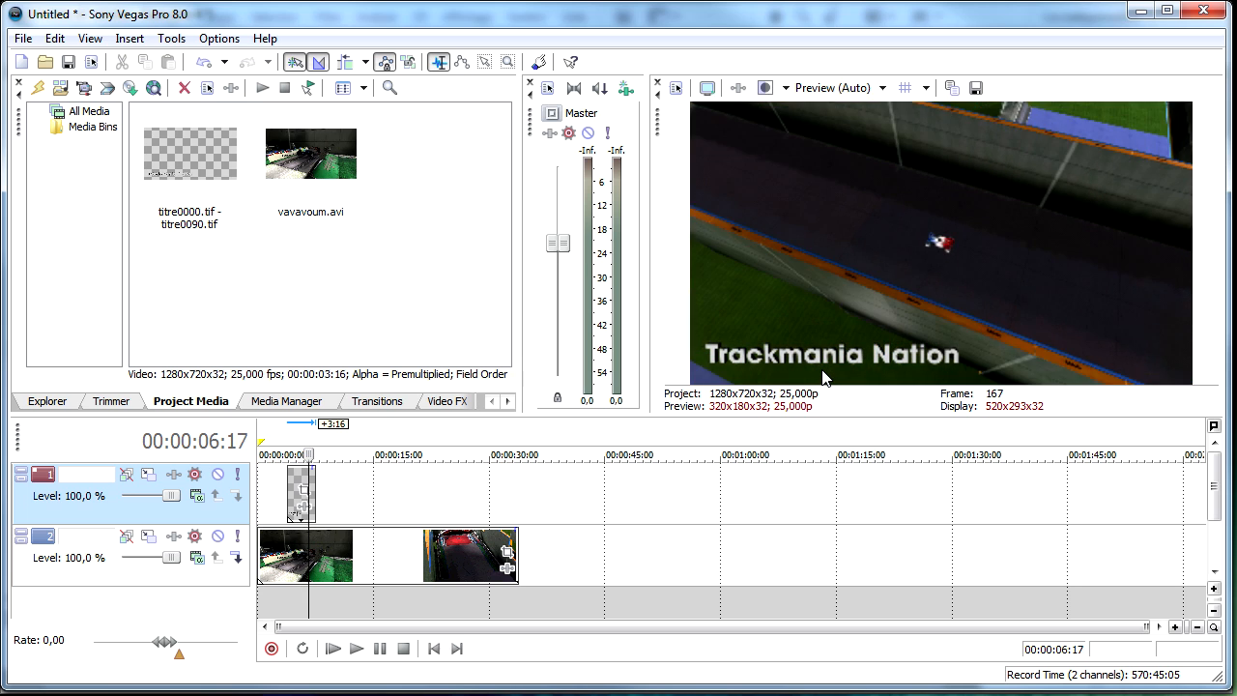
{"action": "key", "text": "Right"}
{"action": "key", "text": "Right"}
{"action": "key", "text": "Right"}
{"action": "key", "text": "Right"}
{"action": "key", "text": "Right"}
{"action": "key", "text": "Right"}
{"action": "key", "text": "Right"}
{"action": "key", "text": "Right"}
{"action": "key", "text": "Right"}
{"action": "key", "text": "Right"}
{"action": "key", "text": "Right"}
{"action": "key", "text": "Right"}
{"action": "key", "text": "Right"}
{"action": "key", "text": "Right"}
{"action": "key", "text": "Right"}
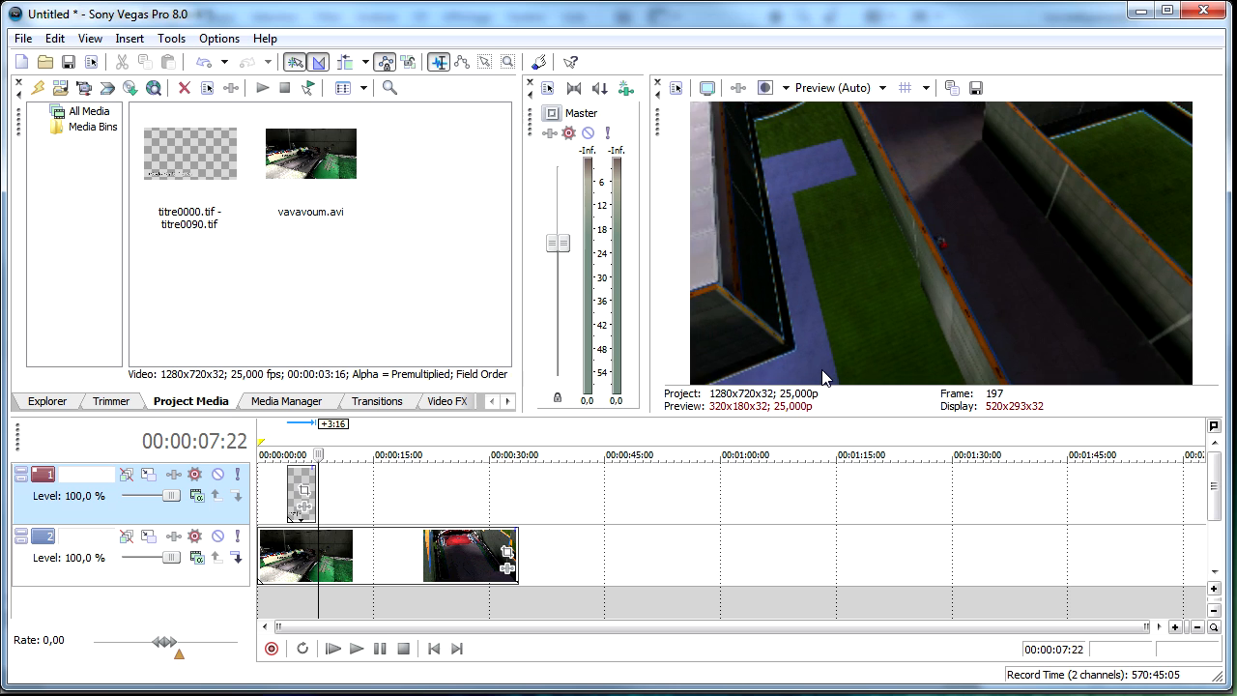
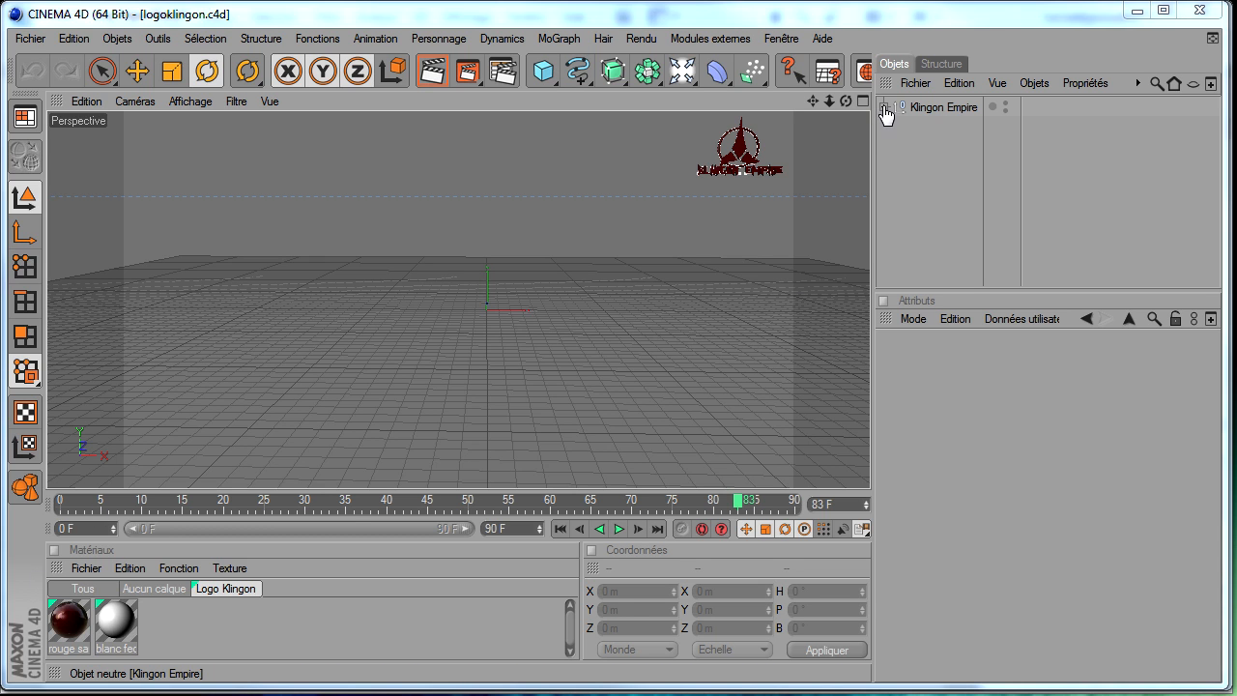
- Switch to the logoklingon.c4d scene in Cinema 4D and add a camera that stores the current view
{"action": "left_click", "coordinate": [717, 70]}
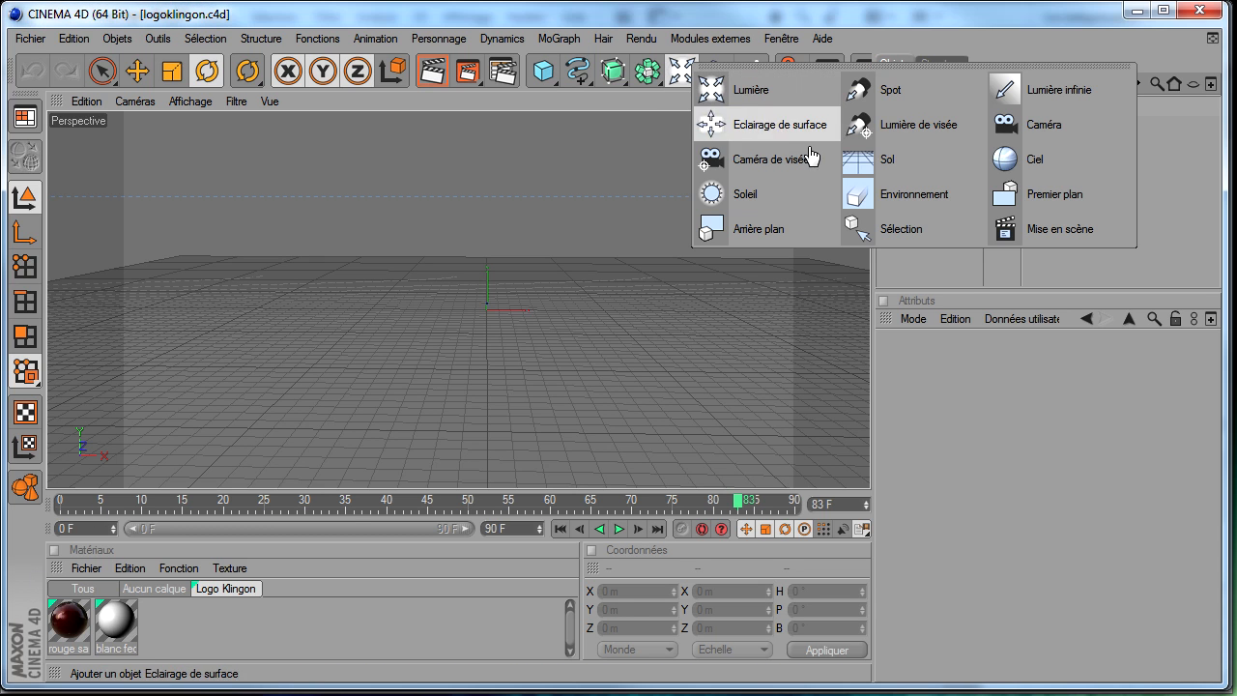
{"action": "left_click", "coordinate": [1032, 132]}
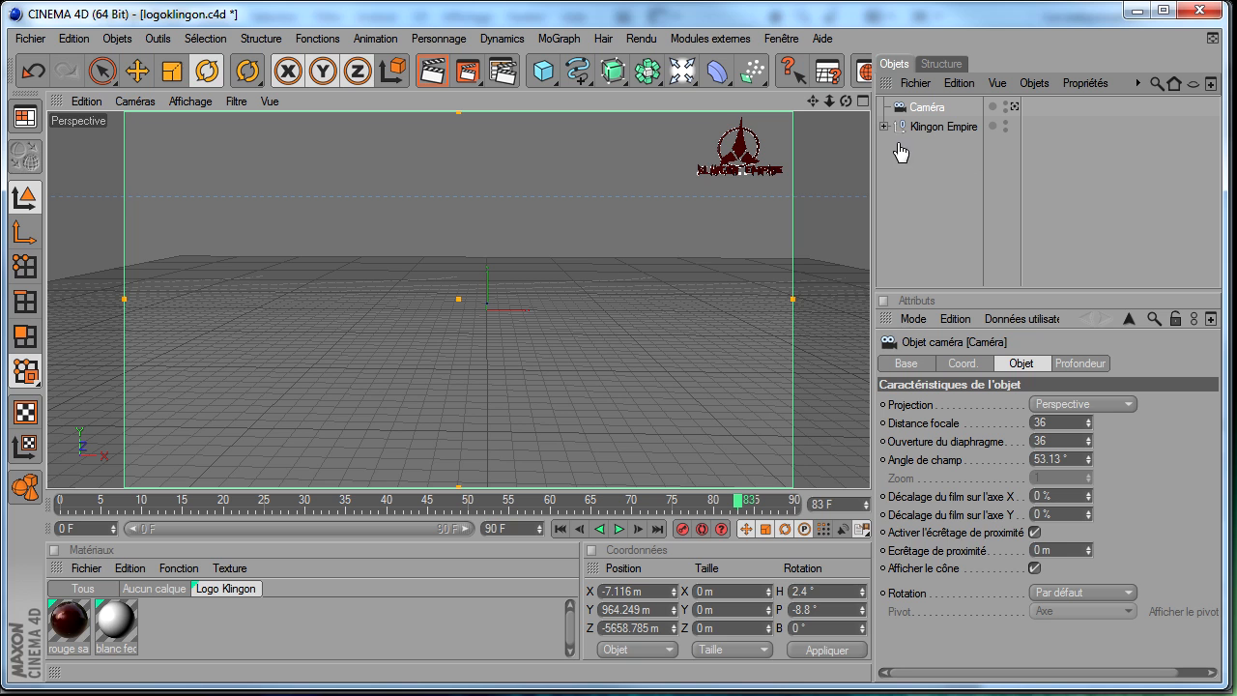
{"action": "left_click", "coordinate": [931, 170]}
- Examine the Klingon Empire logo up close with its tubes, text and Extrusion NURBS, and render the active view
{"action": "left_click_drag", "start_coordinate": [813, 103], "coordinate": [872, 491]}
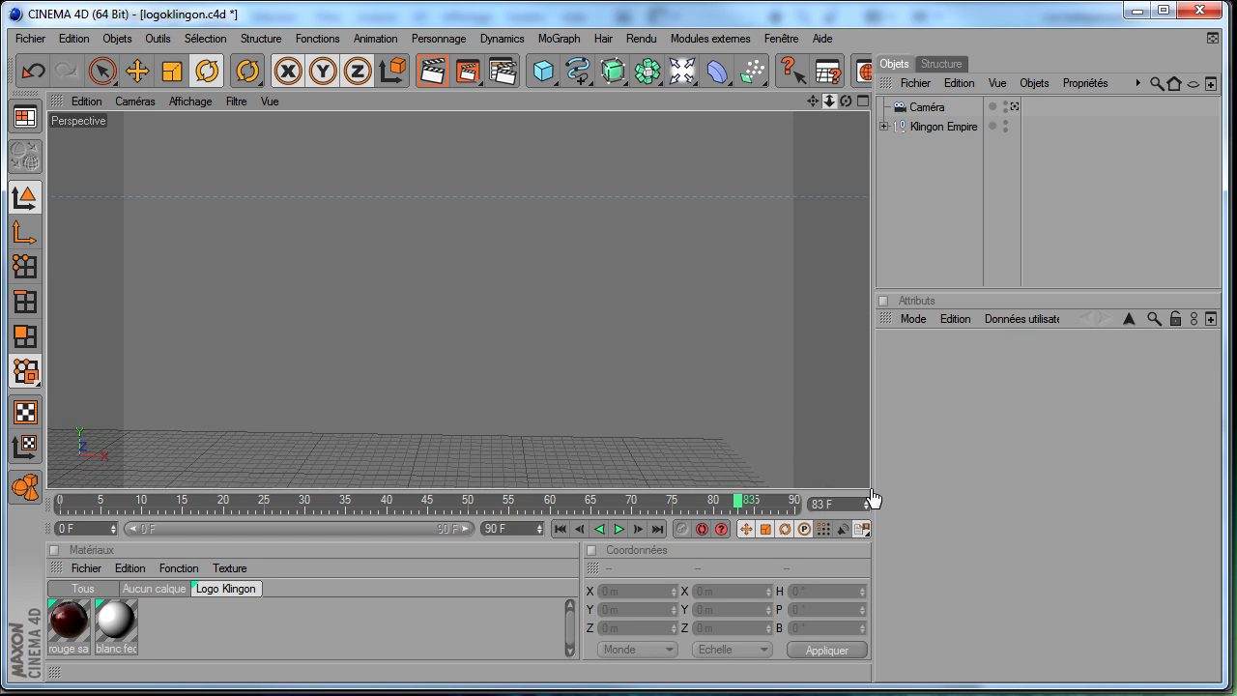
{"action": "left_click_drag", "start_coordinate": [813, 104], "coordinate": [869, 496]}
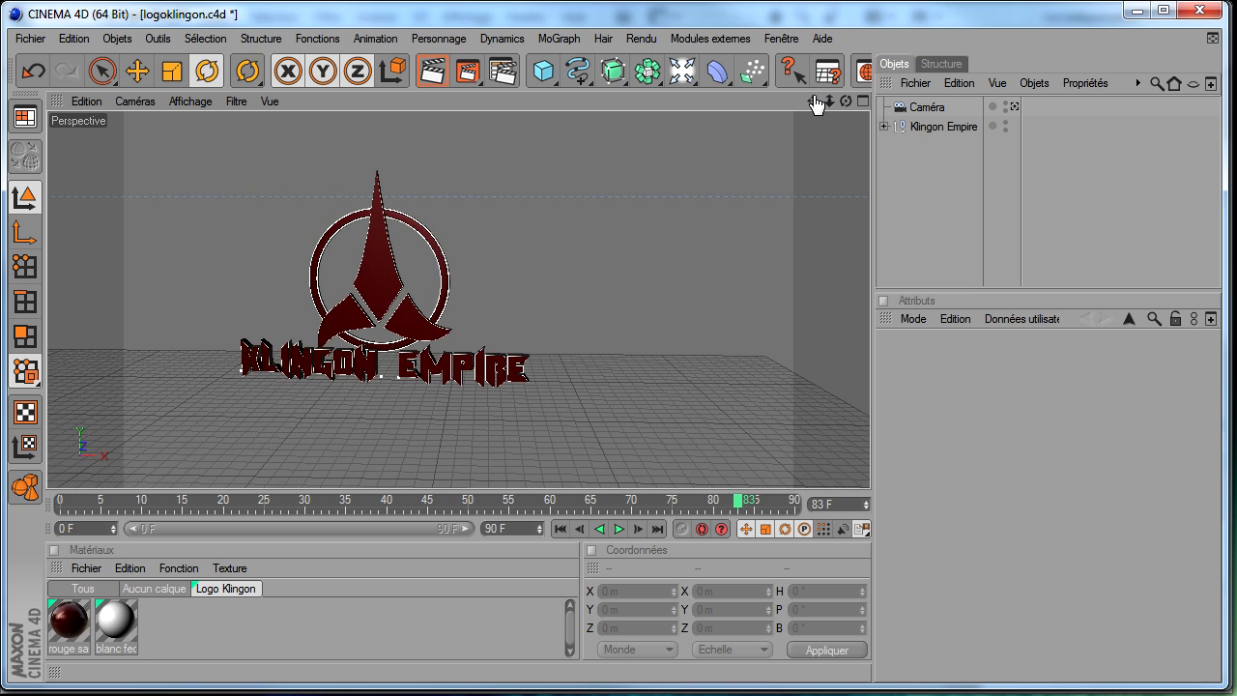
{"action": "left_click_drag", "start_coordinate": [846, 100], "coordinate": [873, 500]}
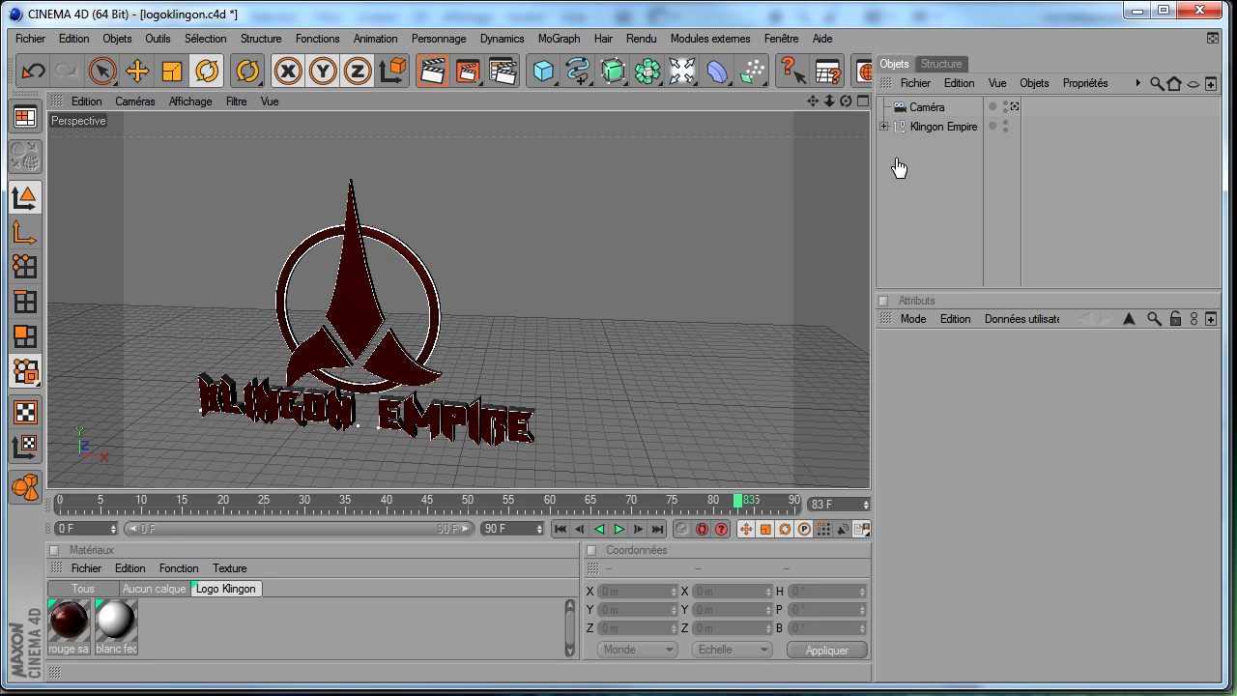
{"action": "left_click", "coordinate": [883, 127]}
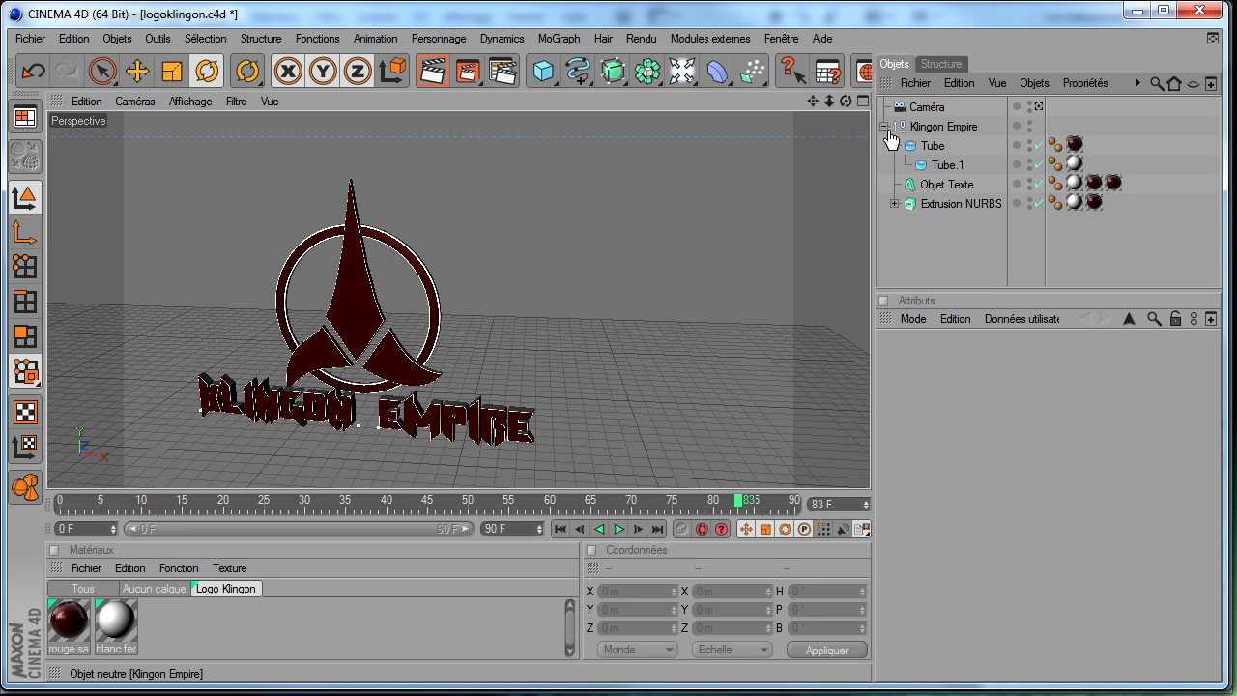
{"action": "left_click", "coordinate": [936, 185]}
{"action": "left_click", "coordinate": [943, 206]}
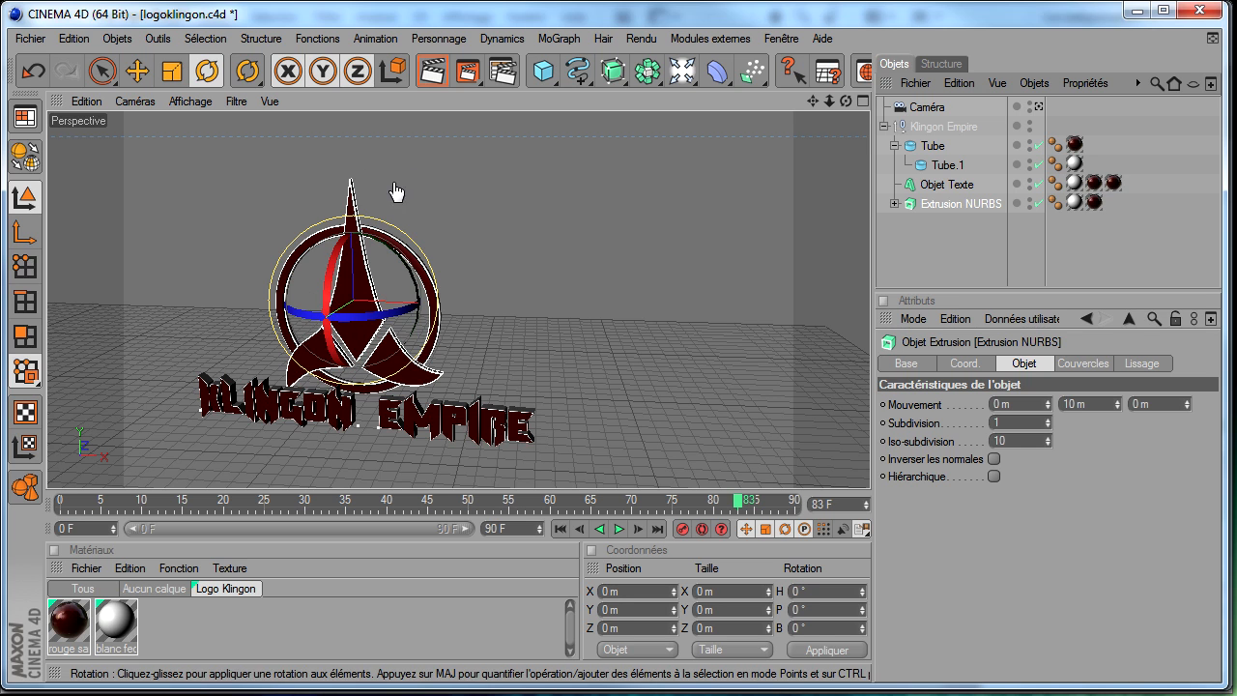
{"action": "left_click", "coordinate": [946, 166]}
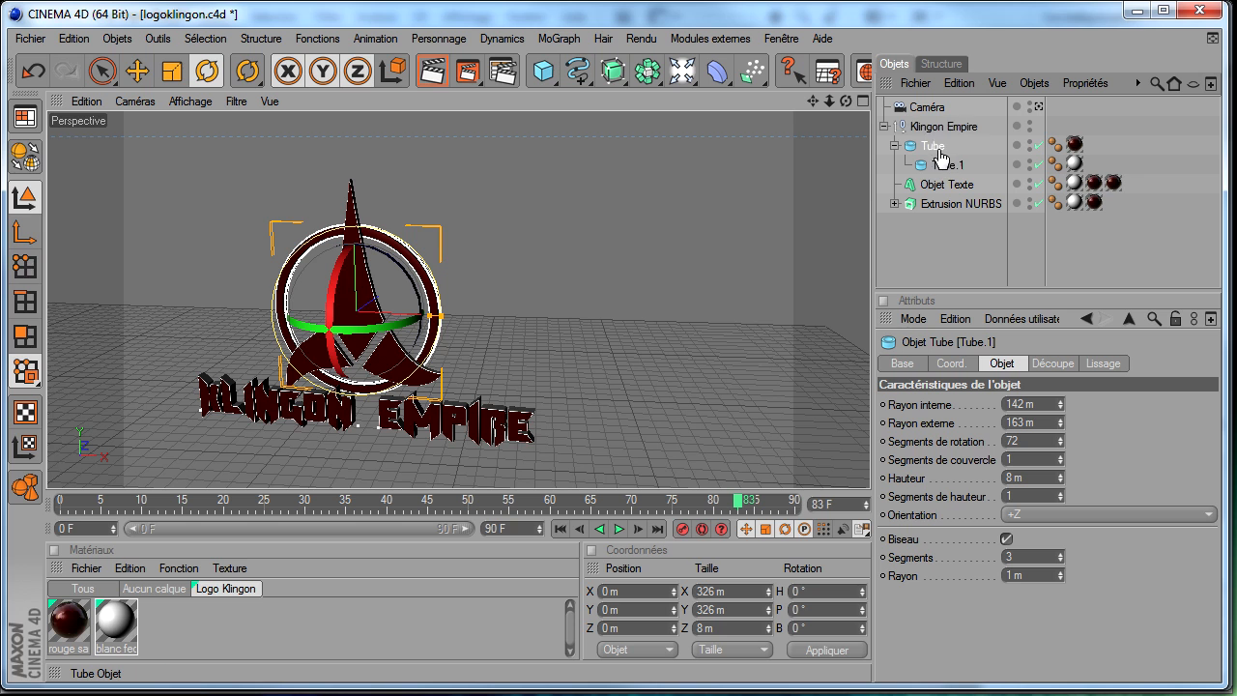
{"action": "left_click", "coordinate": [432, 71]}
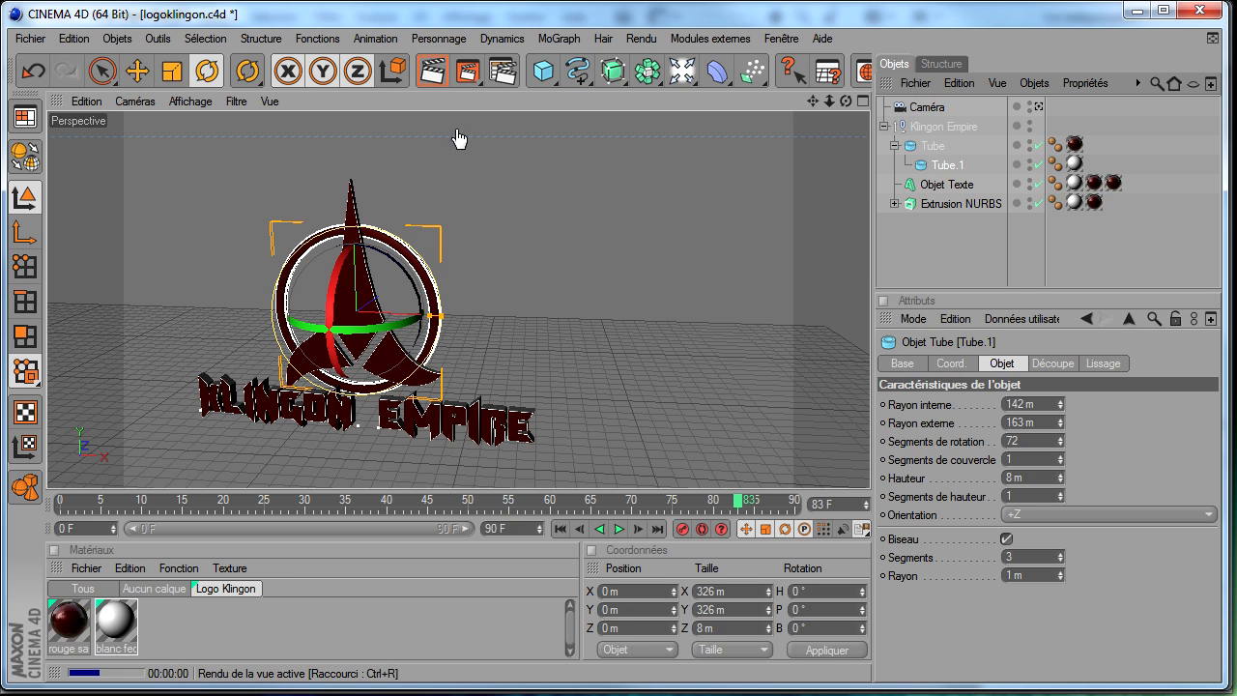
- Return the animation to frame 0 and look through the added camera
{"action": "left_click", "coordinate": [938, 129]}
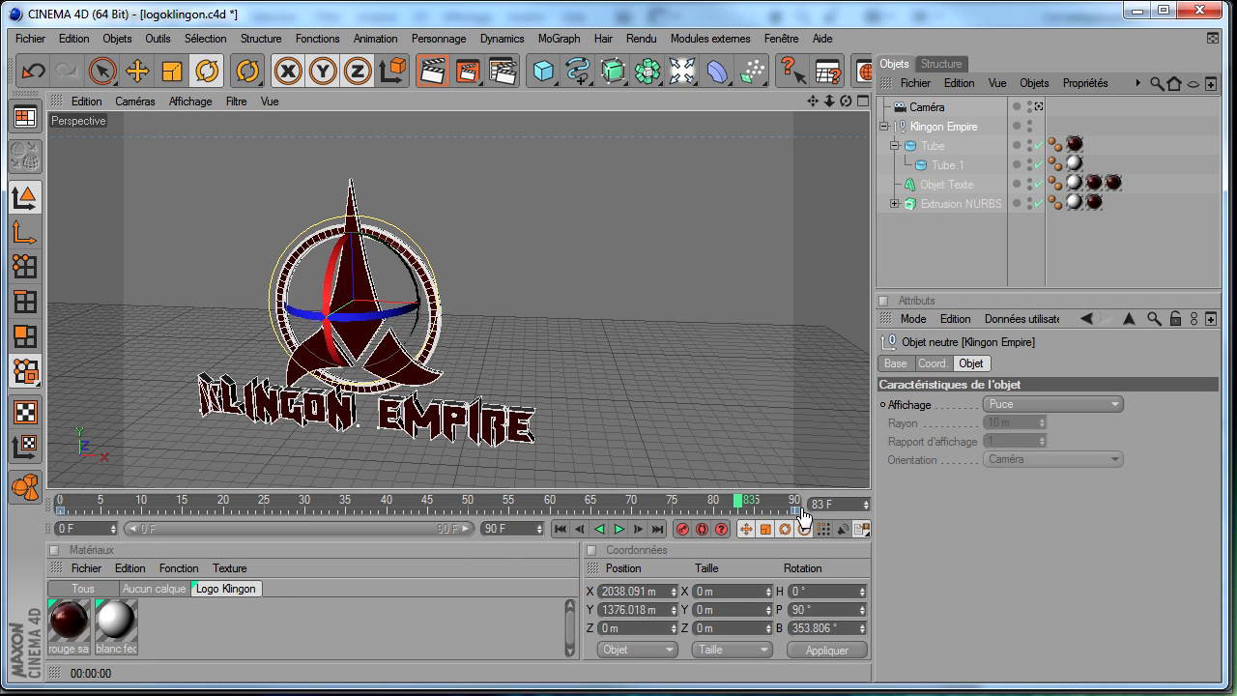
{"action": "left_click", "coordinate": [559, 529]}
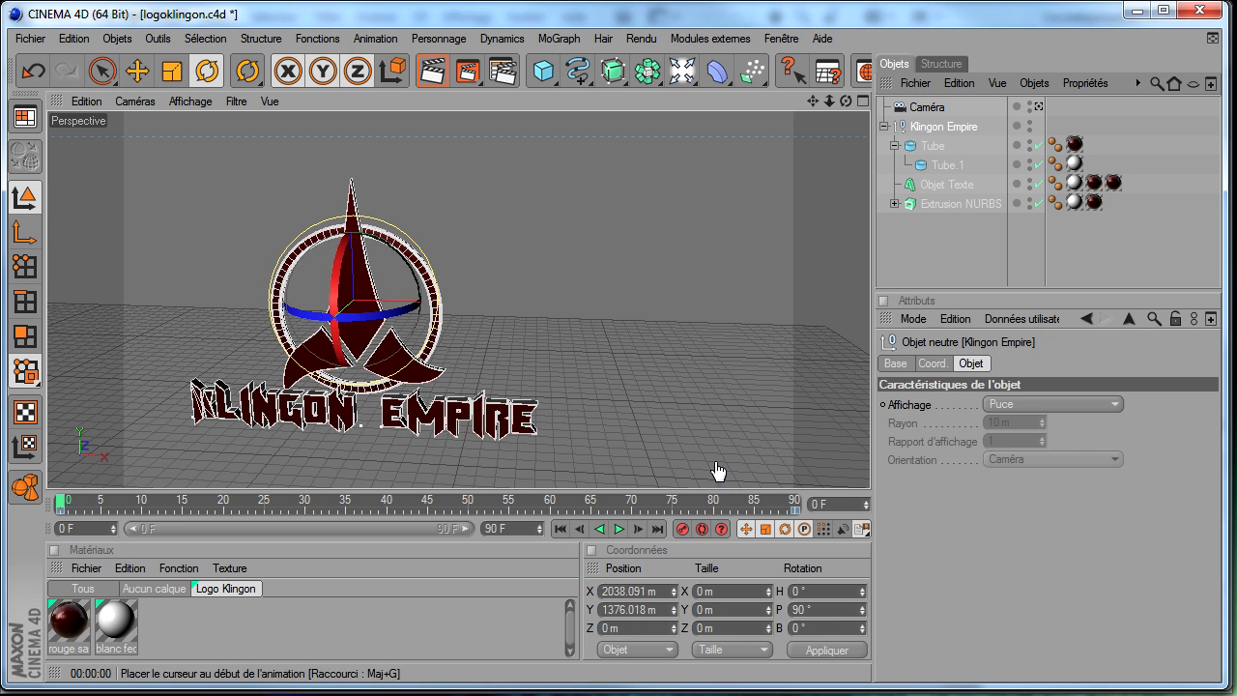
{"action": "left_click", "coordinate": [1038, 108]}
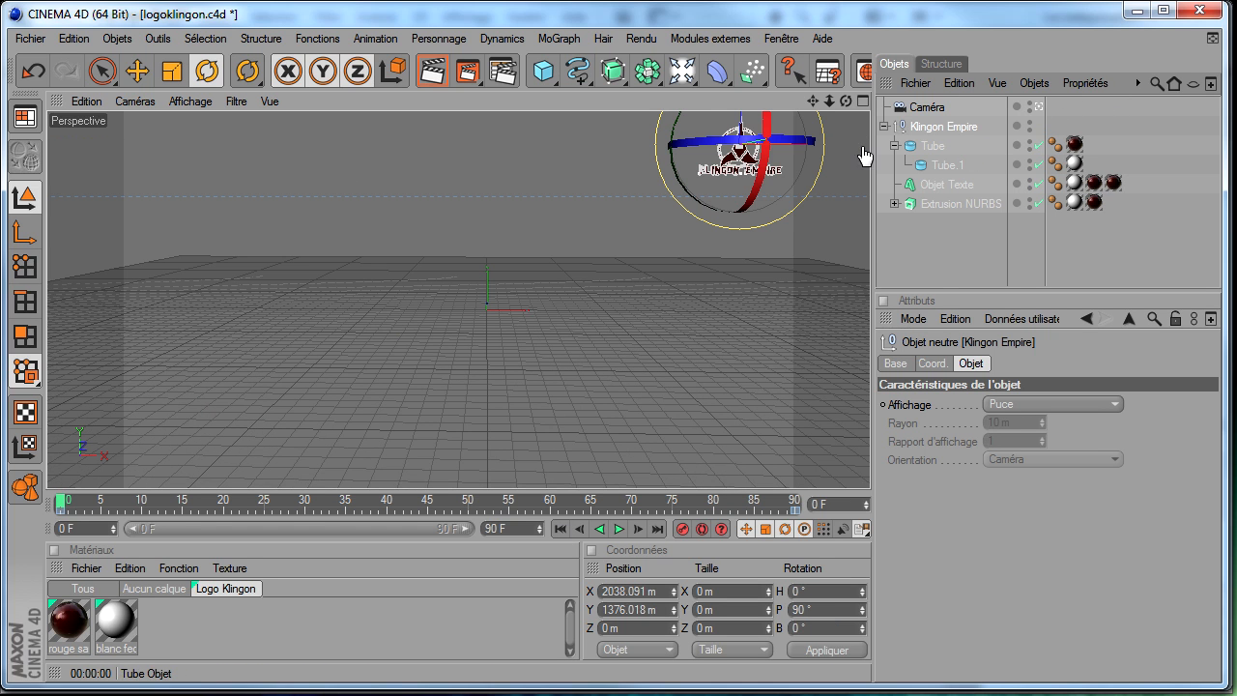
{"action": "left_click", "coordinate": [941, 269]}
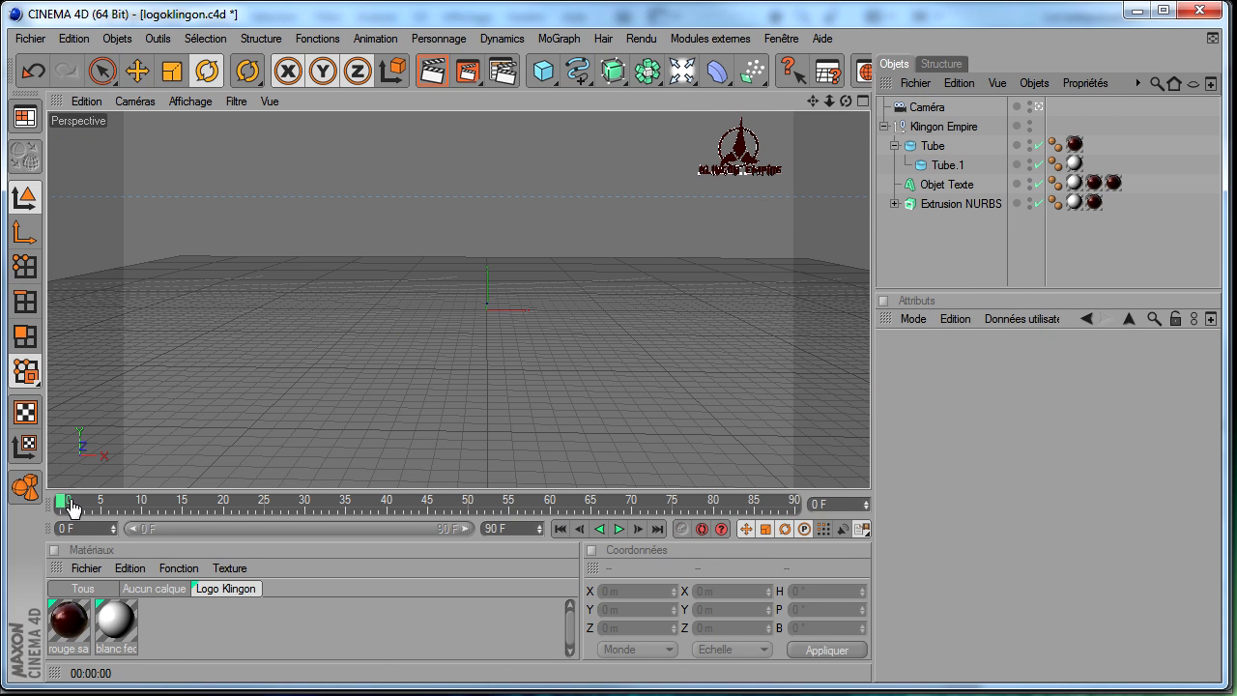
- Render a preview of the Klingon Empire logo through the camera and play its animation from the start
{"action": "left_click", "coordinate": [957, 127]}
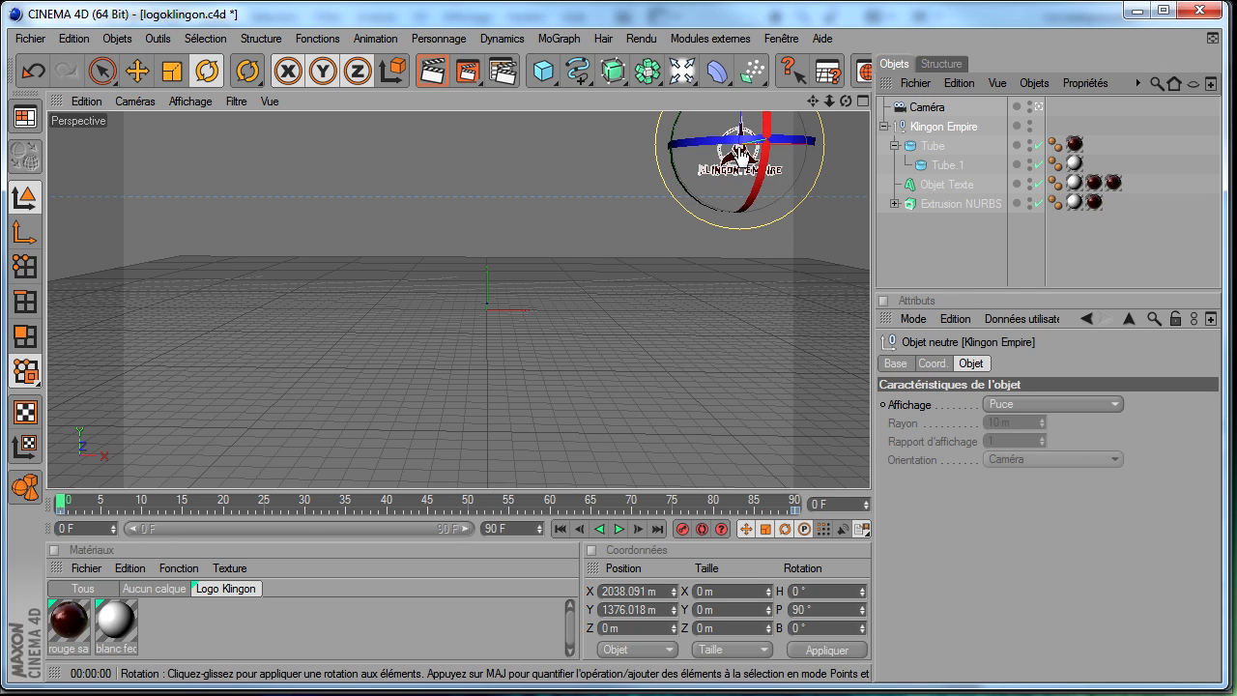
{"action": "left_click", "coordinate": [430, 77]}
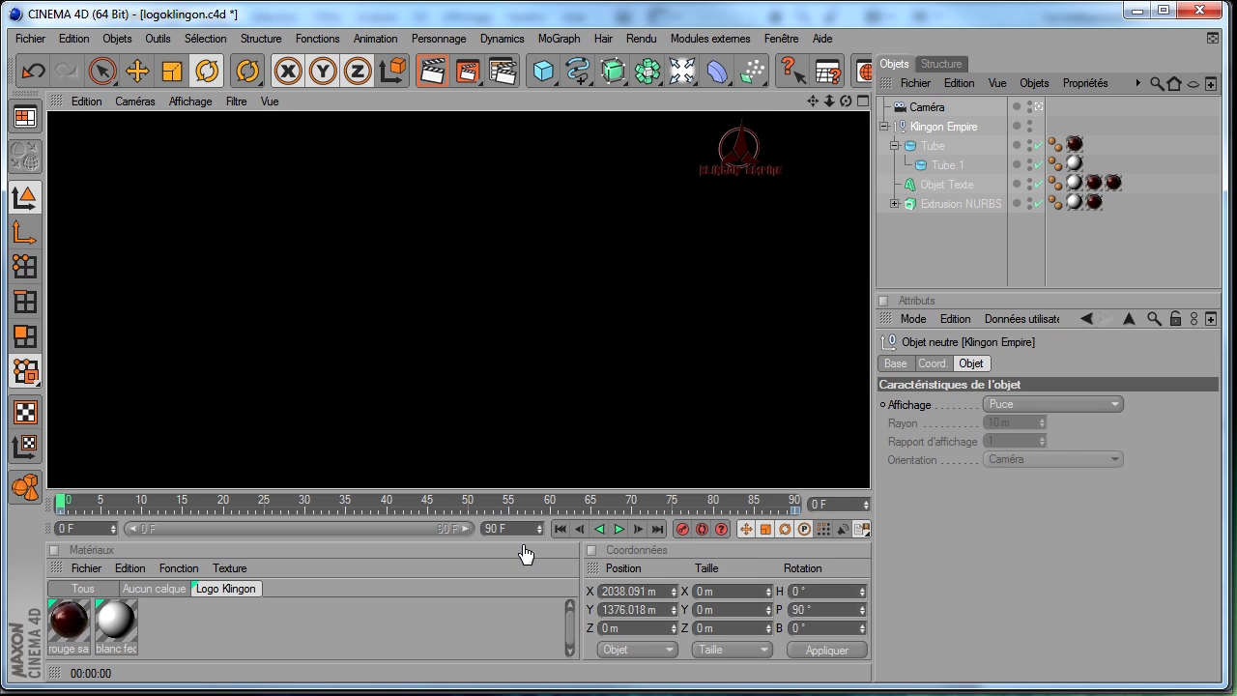
{"action": "left_click", "coordinate": [657, 528]}
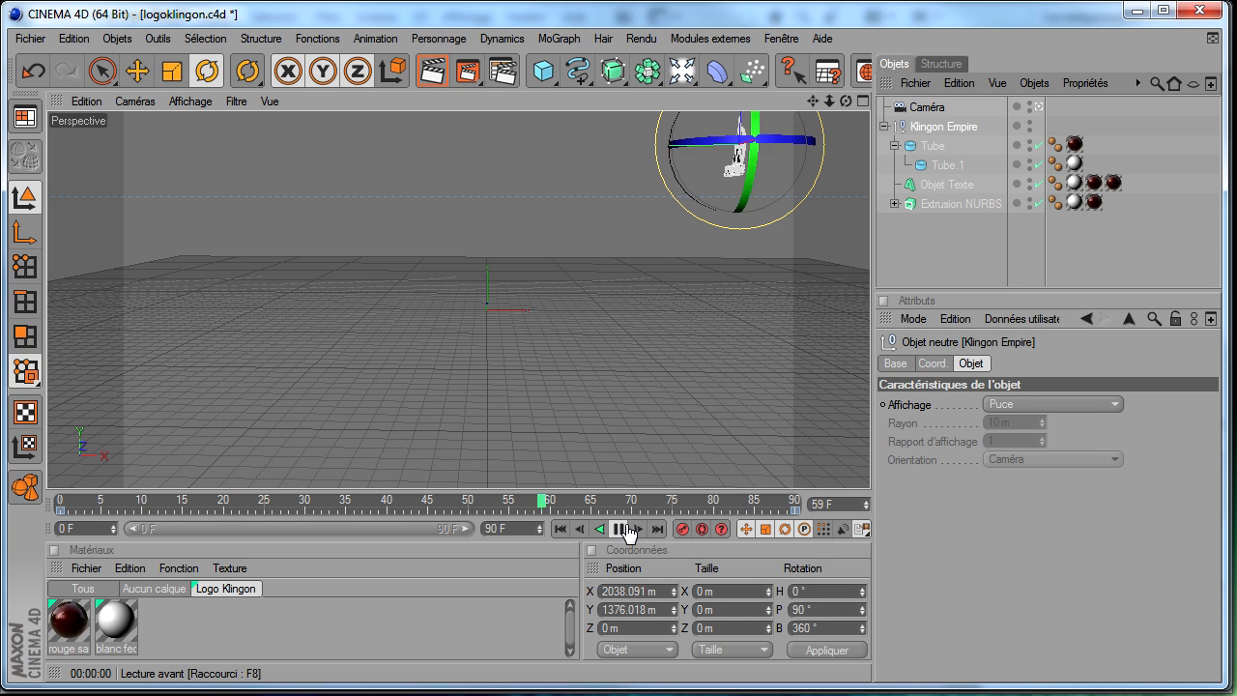
{"action": "left_click", "coordinate": [569, 529]}
- Set the render to save as a TIFF sequence with alpha channel at F:\Mes rendus\Animations\tuto\logo, and render frames 0 to 90
{"action": "left_click", "coordinate": [503, 70]}
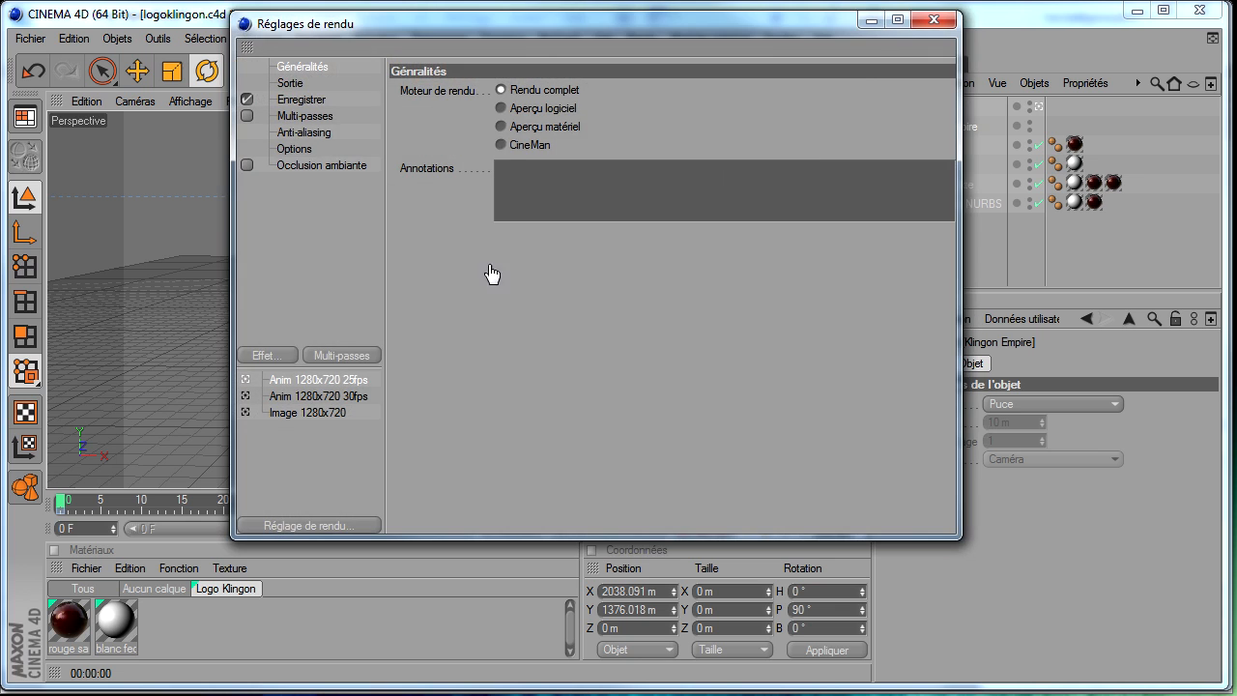
{"action": "left_click", "coordinate": [293, 84]}
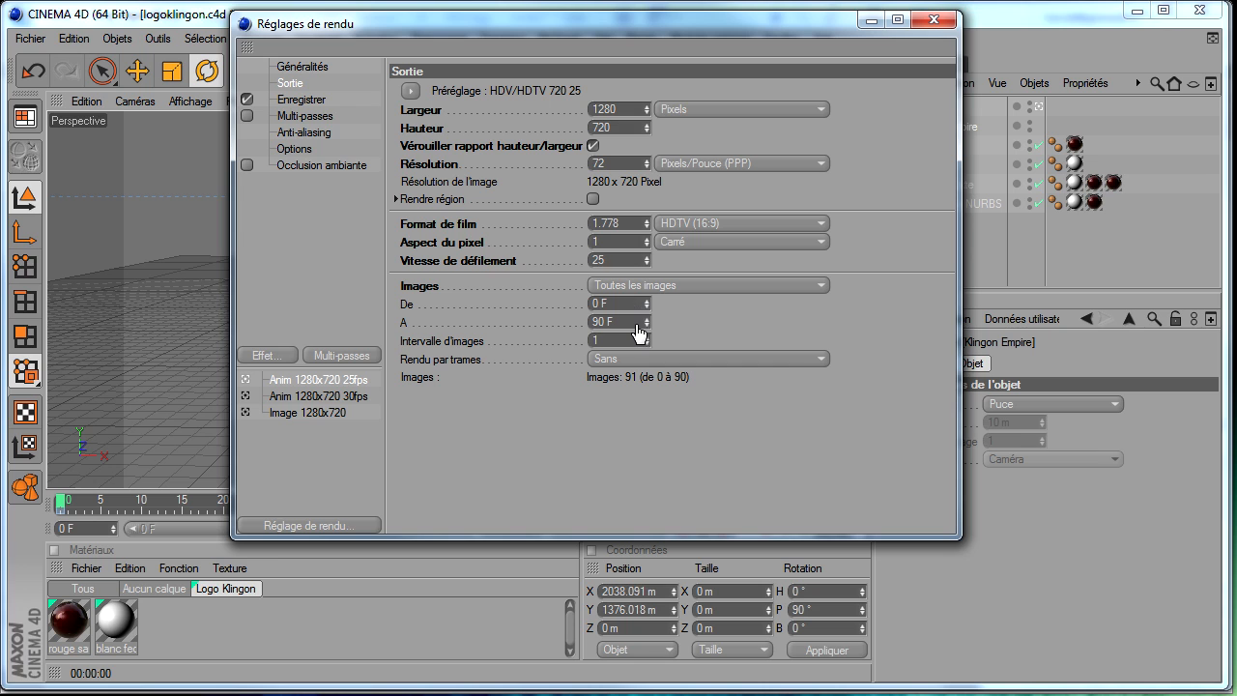
{"action": "left_click", "coordinate": [302, 99]}
{"action": "left_click", "coordinate": [785, 124]}
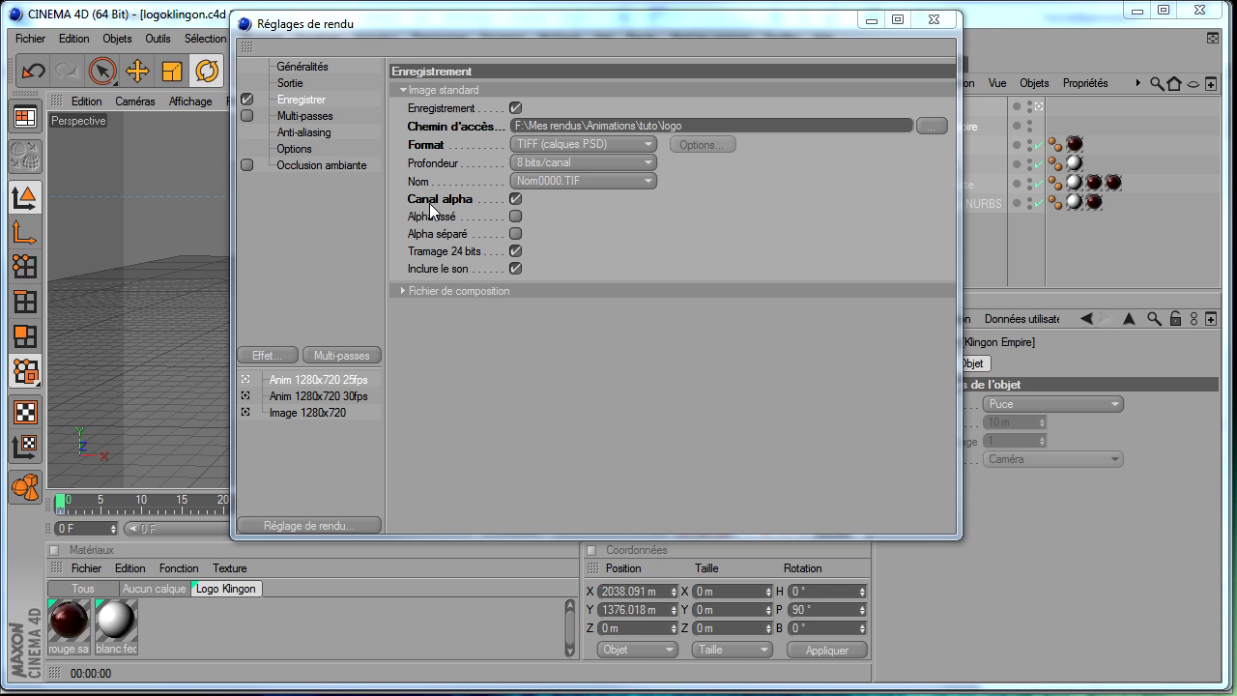
{"action": "left_click", "coordinate": [934, 19]}
{"action": "left_click", "coordinate": [484, 72]}
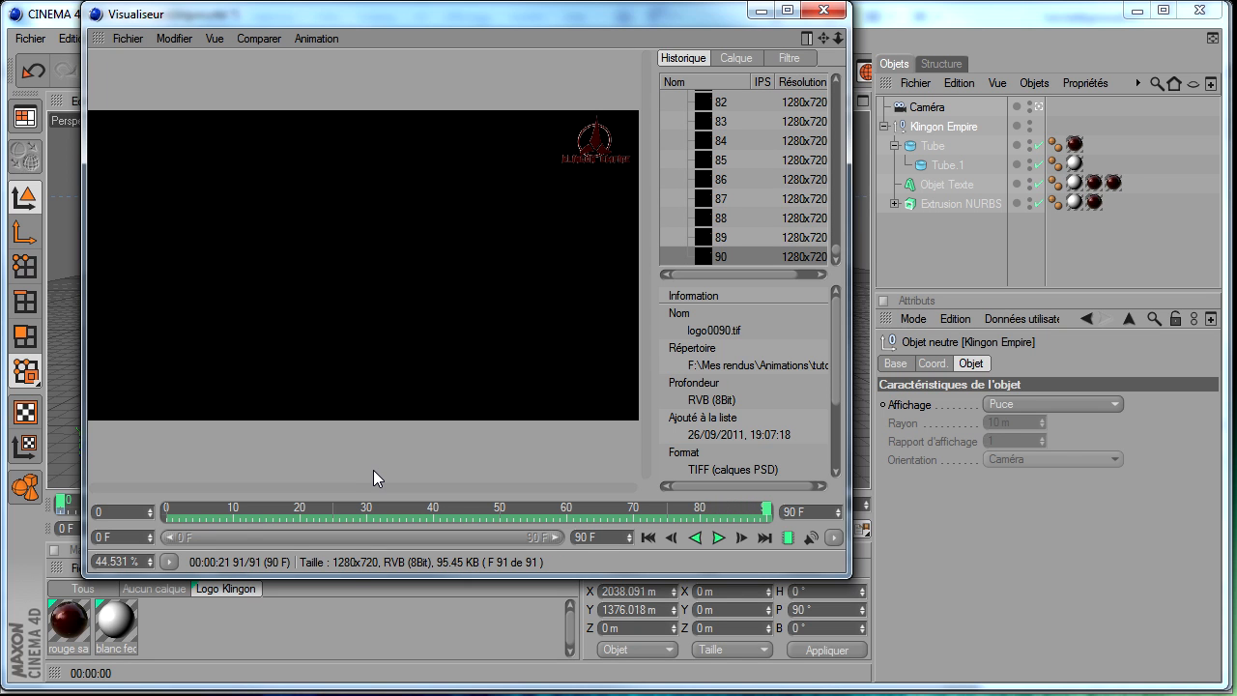
{"action": "left_click", "coordinate": [824, 14]}
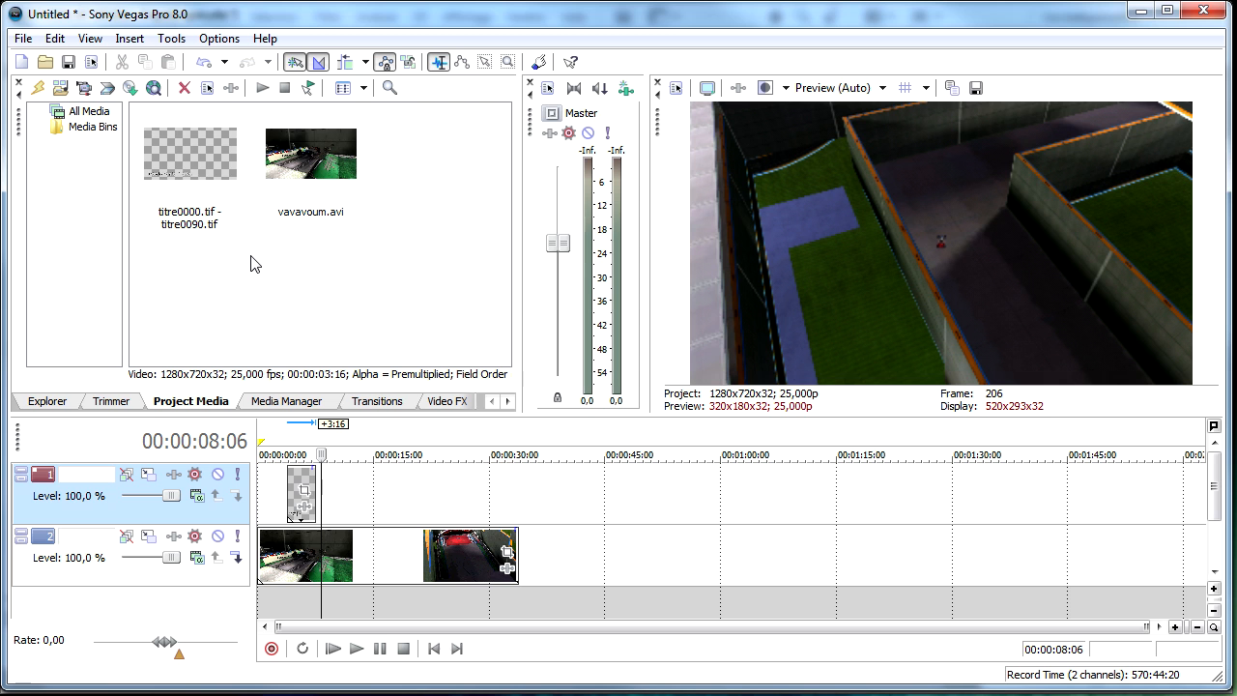
- Switch to Sony Vegas Pro and import logo0000 from the tuto folder as a still image sequence with range 0 to 90
{"action": "left_click", "coordinate": [23, 38]}
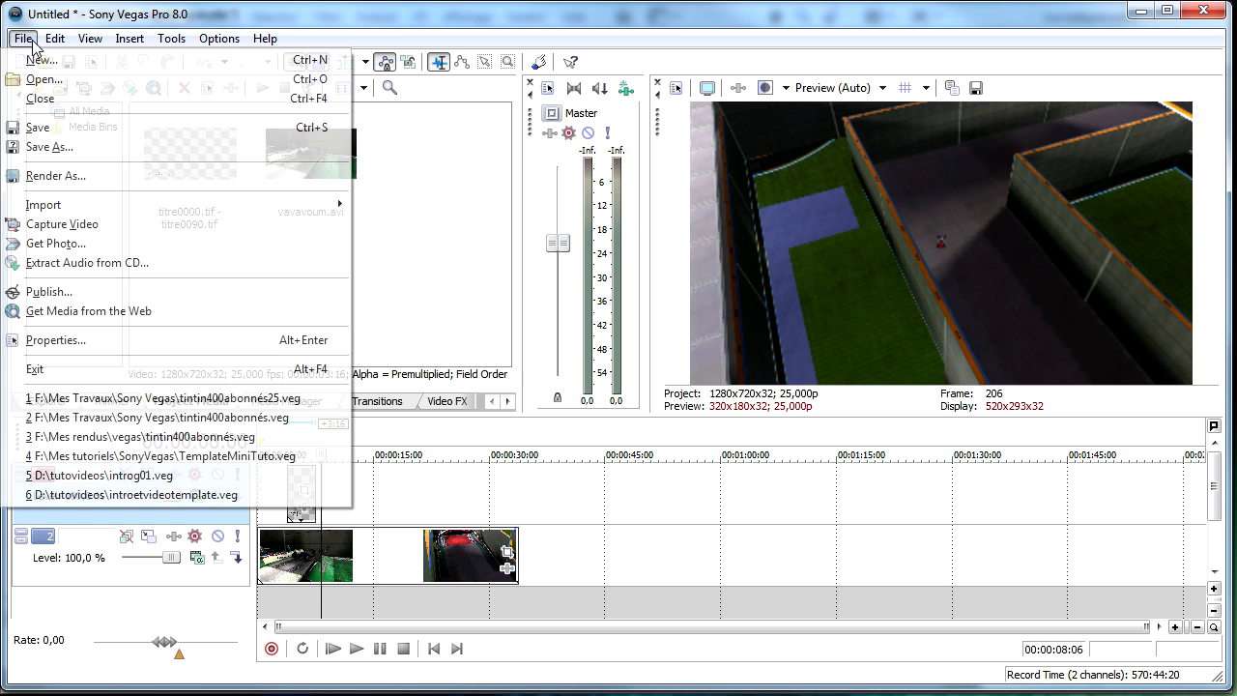
{"action": "mouse_move", "coordinate": [50, 204]}
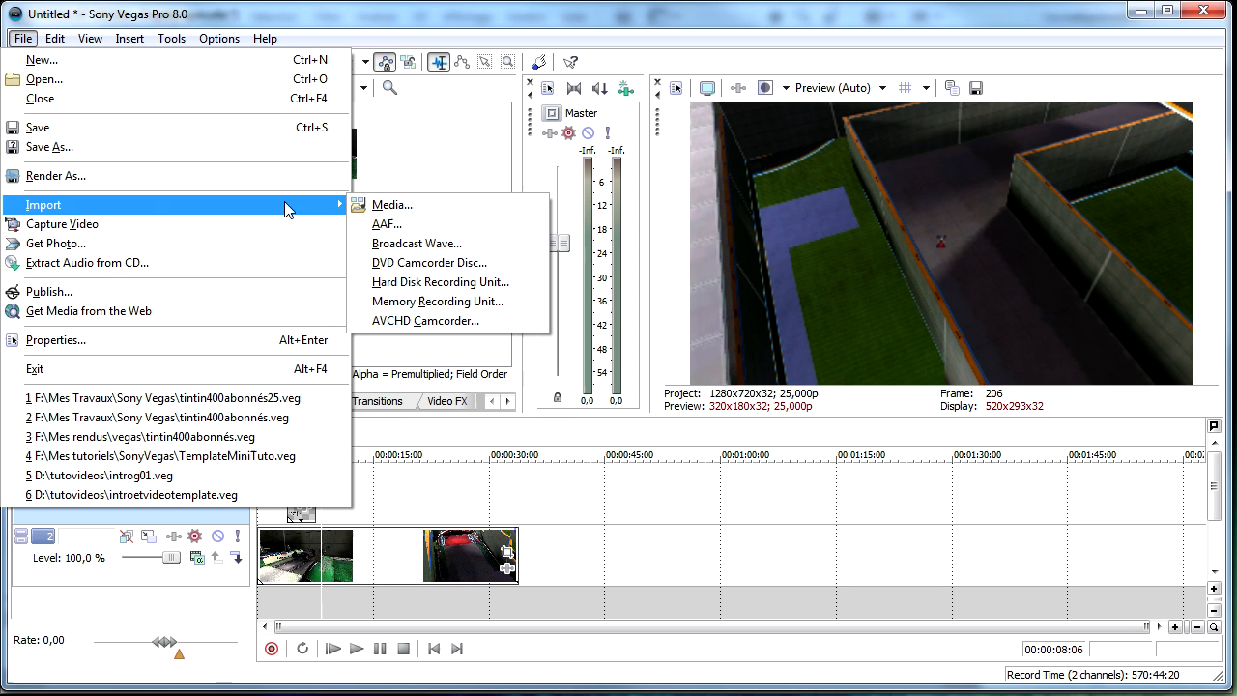
{"action": "left_click", "coordinate": [412, 206]}
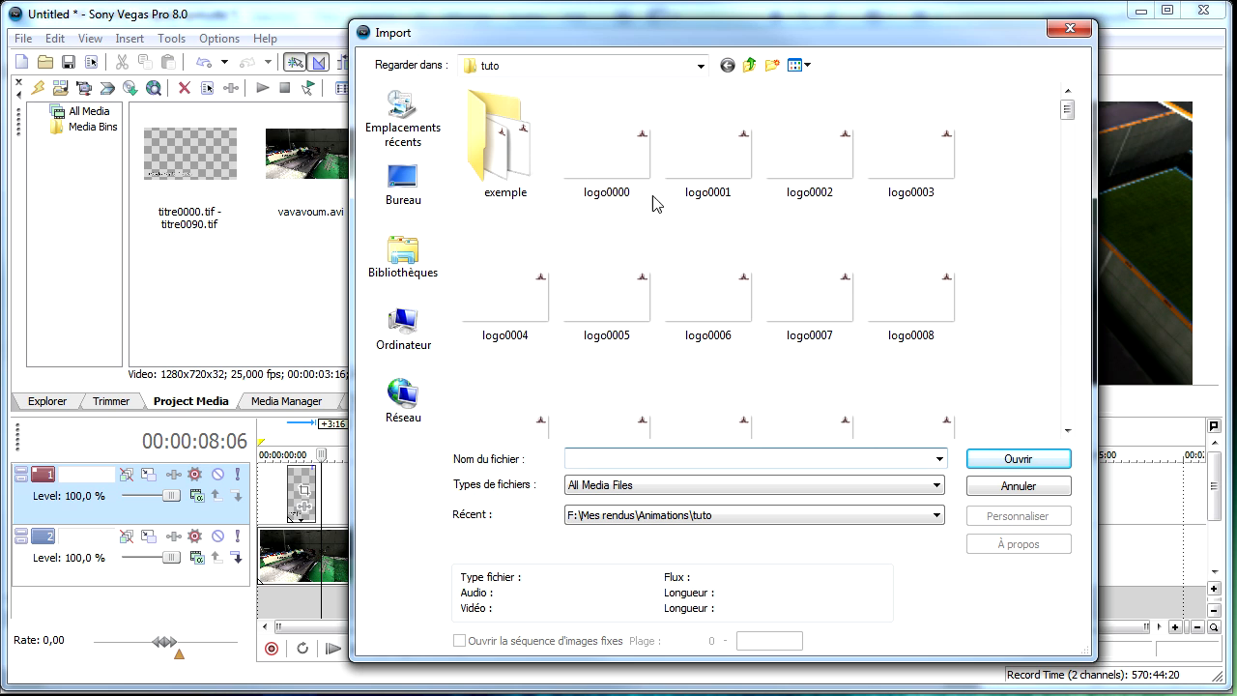
{"action": "left_click", "coordinate": [607, 155]}
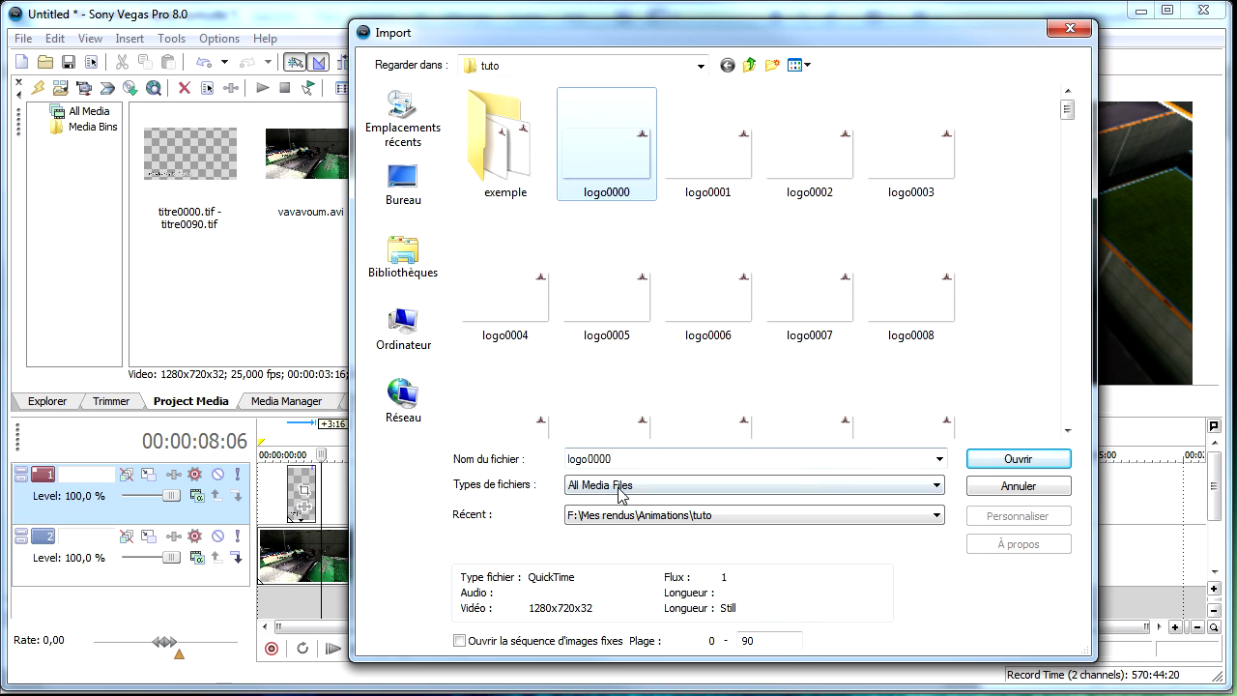
{"action": "left_click", "coordinate": [460, 641]}
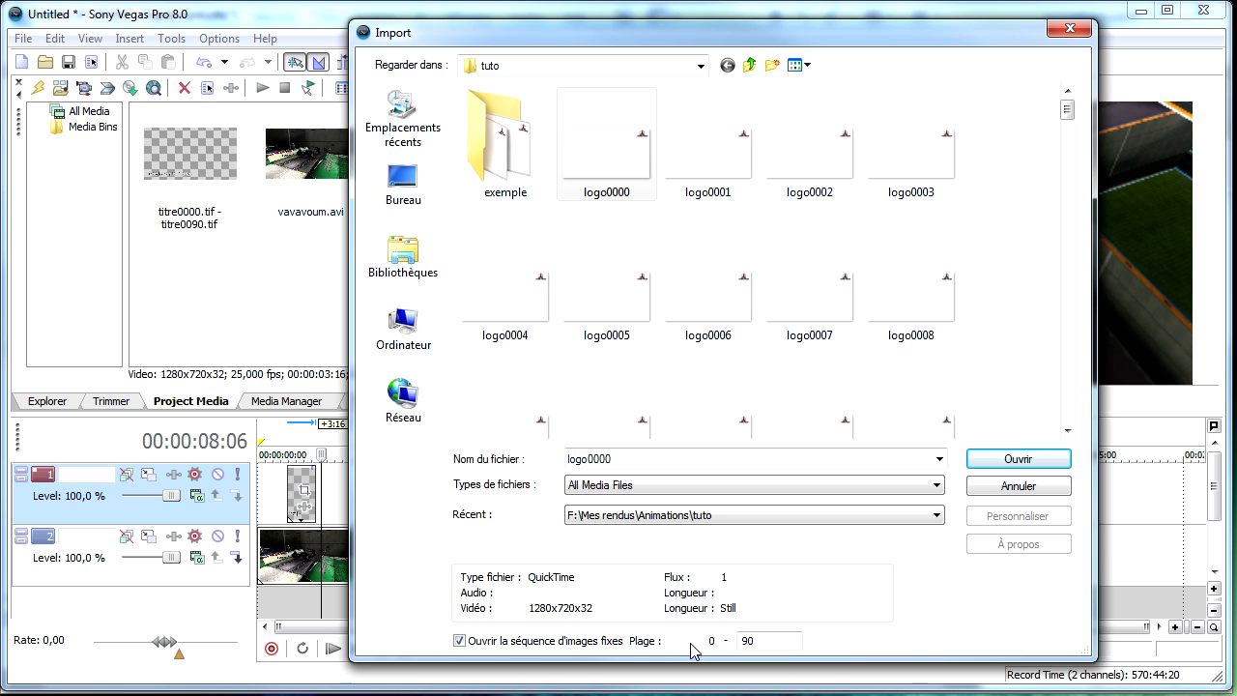
{"action": "left_click", "coordinate": [1018, 459]}
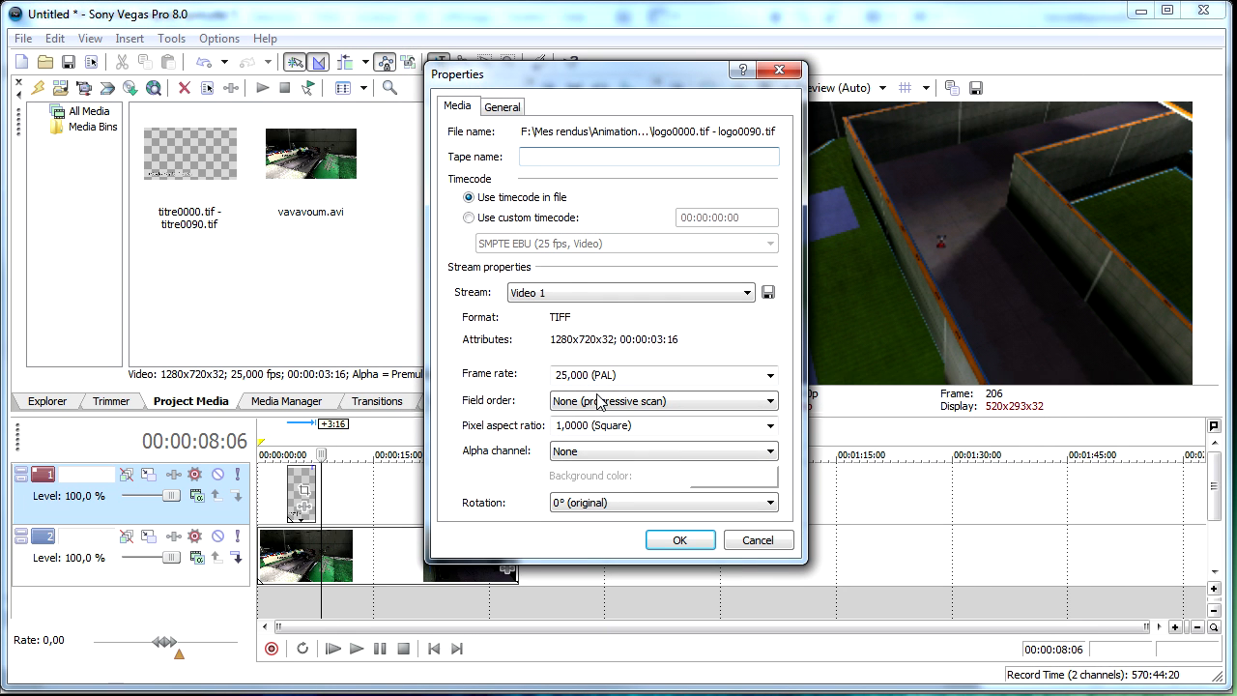
- Set the alpha channel of the imported logo sequence to Premultiplied
{"action": "left_click", "coordinate": [562, 453]}
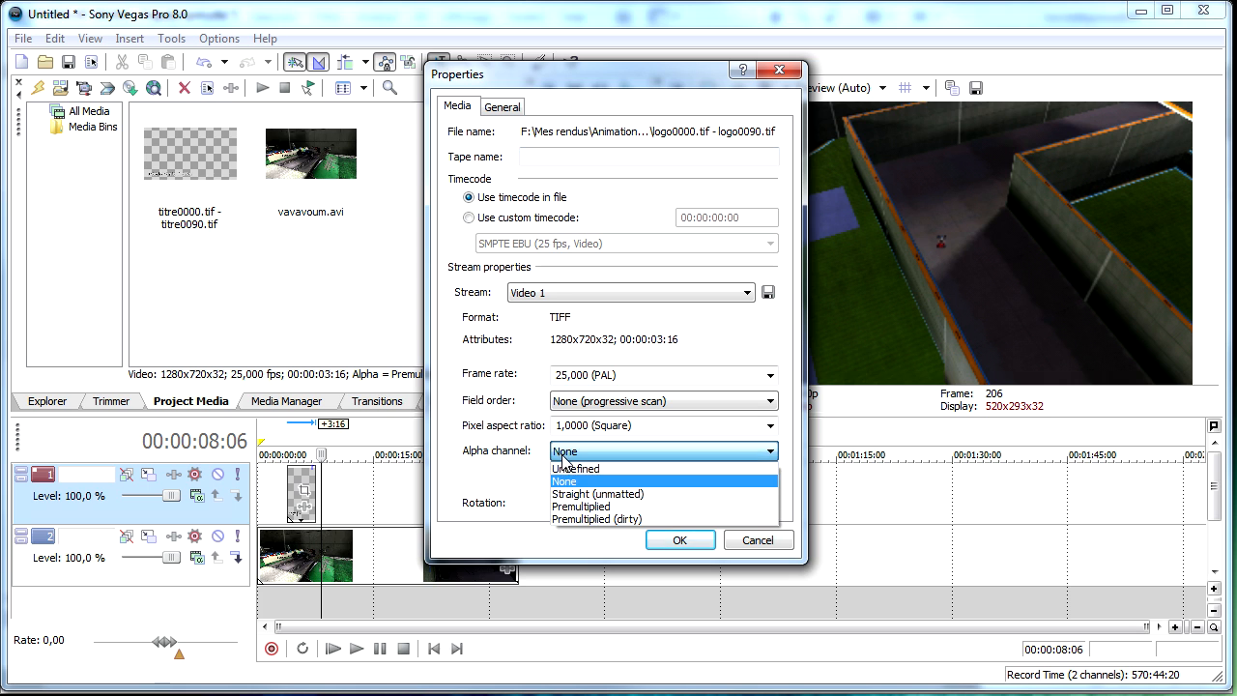
{"action": "left_click", "coordinate": [582, 507]}
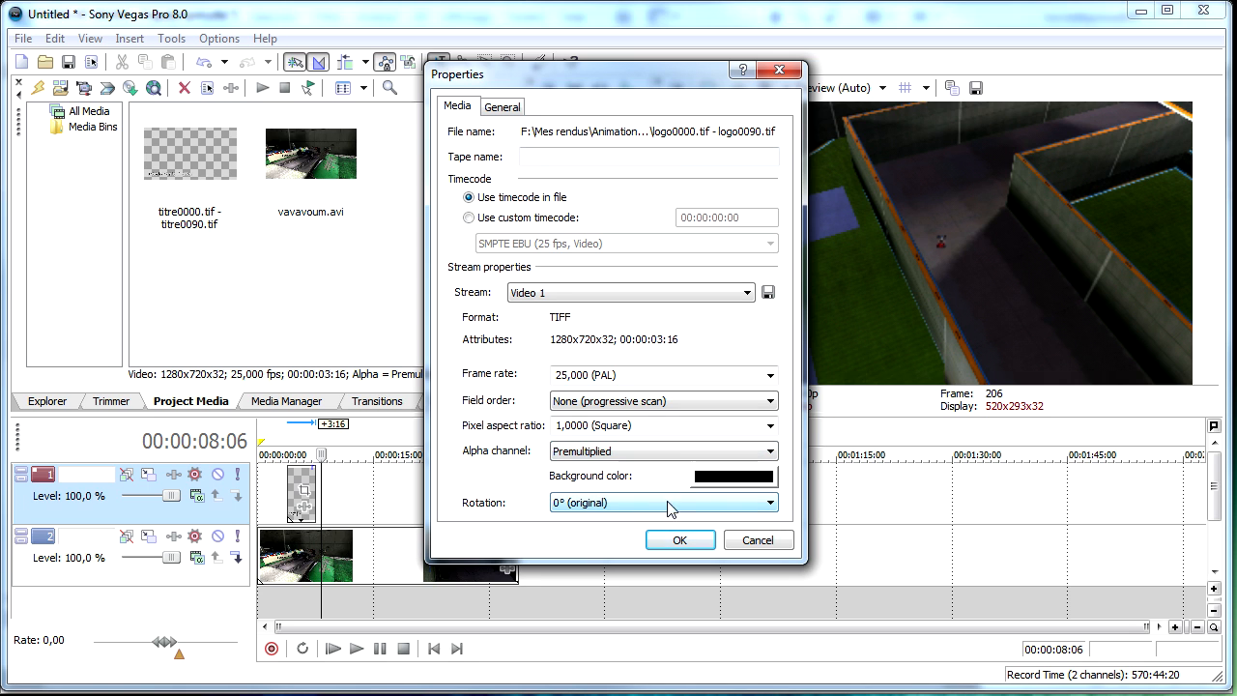
{"action": "left_click", "coordinate": [679, 542]}
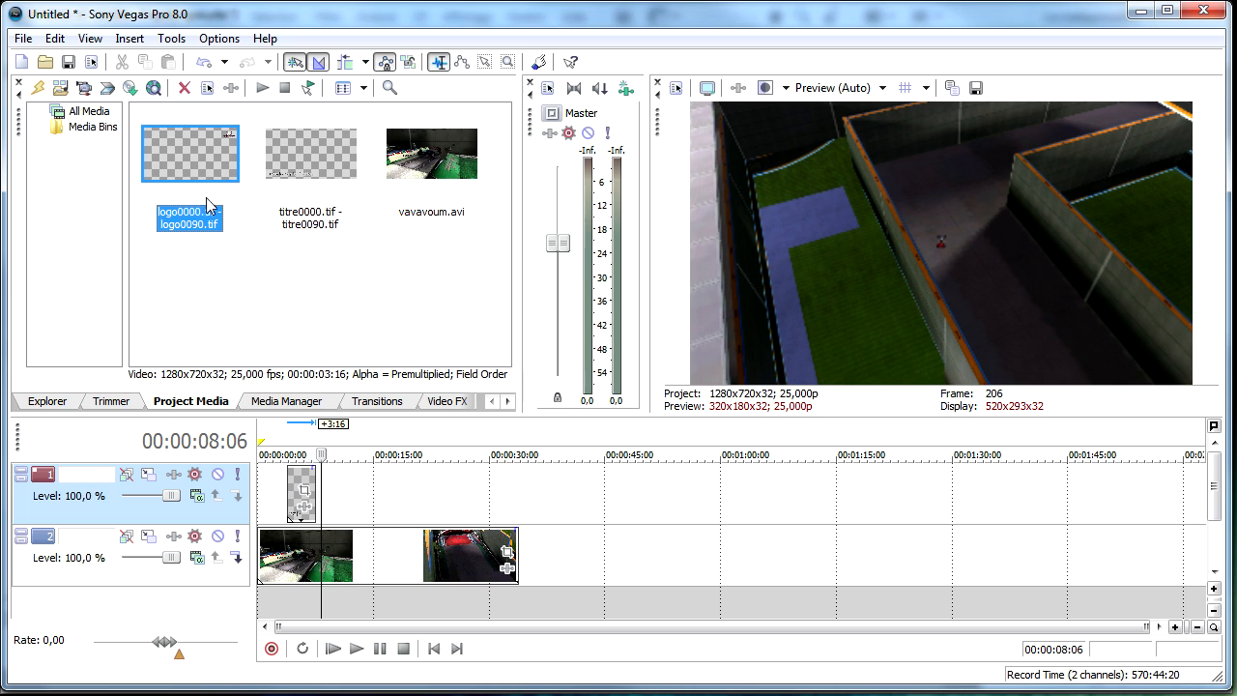
- Insert a new video track above the others and place the logo sequence at its start
{"action": "right_click", "coordinate": [127, 608]}
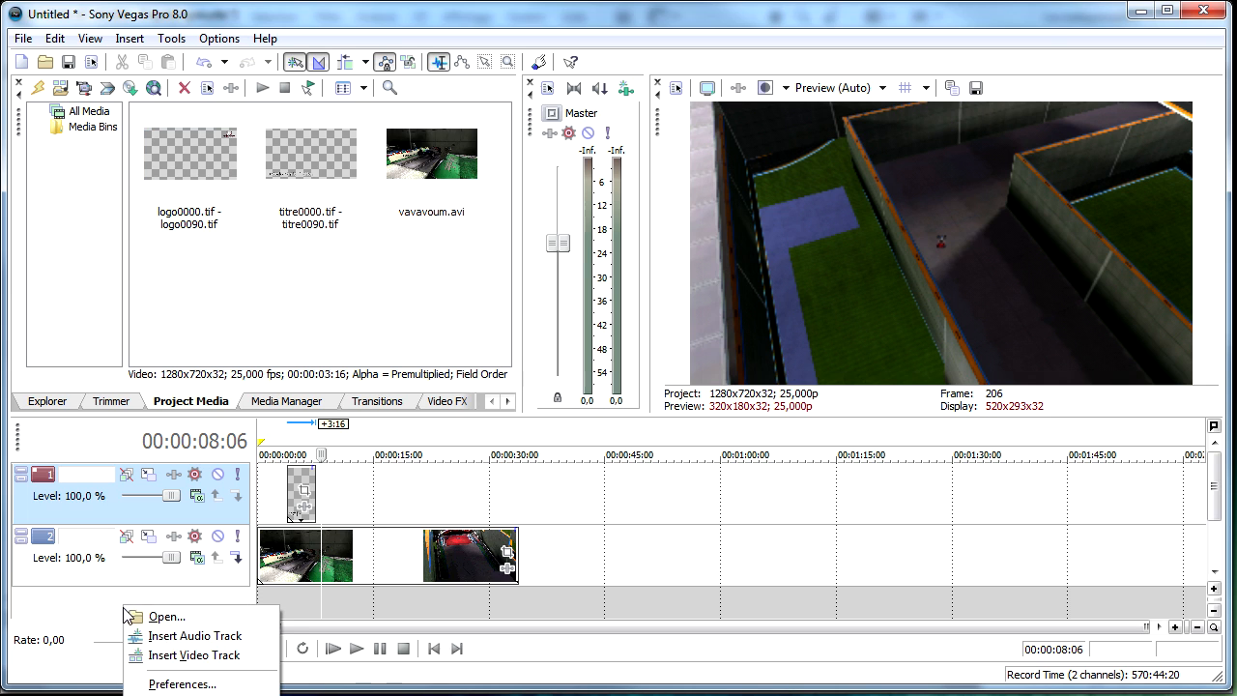
{"action": "left_click", "coordinate": [142, 656]}
{"action": "left_click_drag", "start_coordinate": [190, 155], "coordinate": [271, 503]}
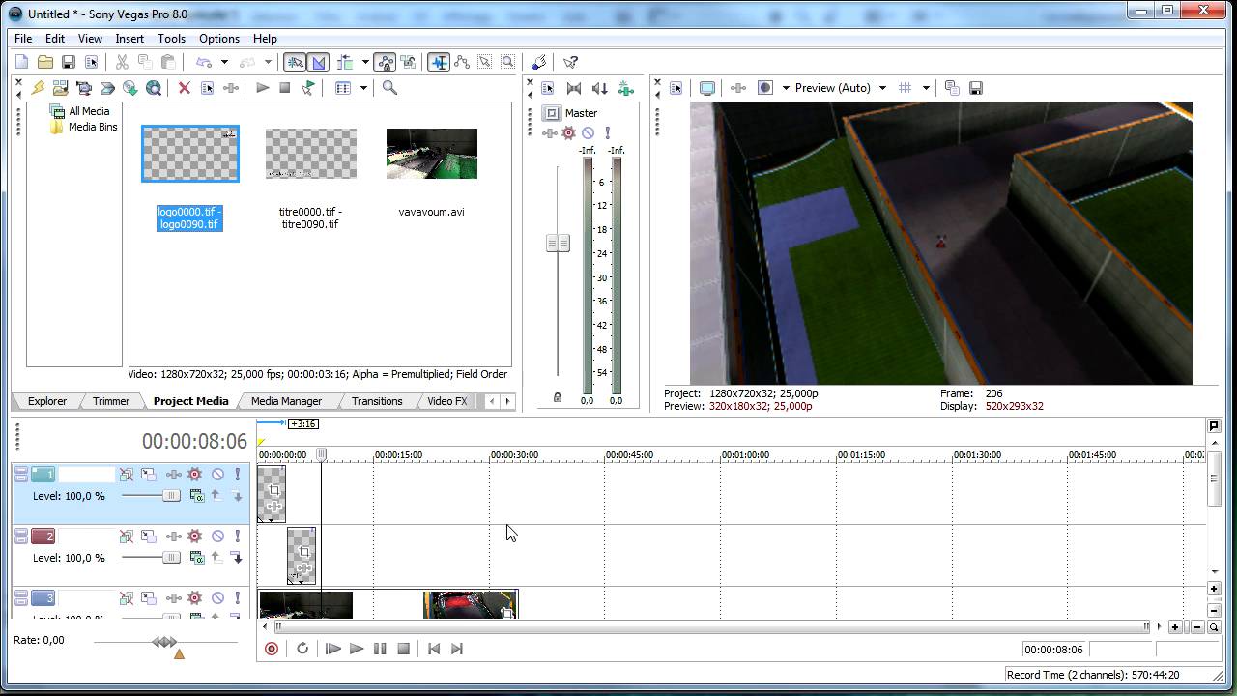
- Extend the logo event on the first track so it loops until the end of the vavavoum.avi clip
{"action": "left_click", "coordinate": [493, 557]}
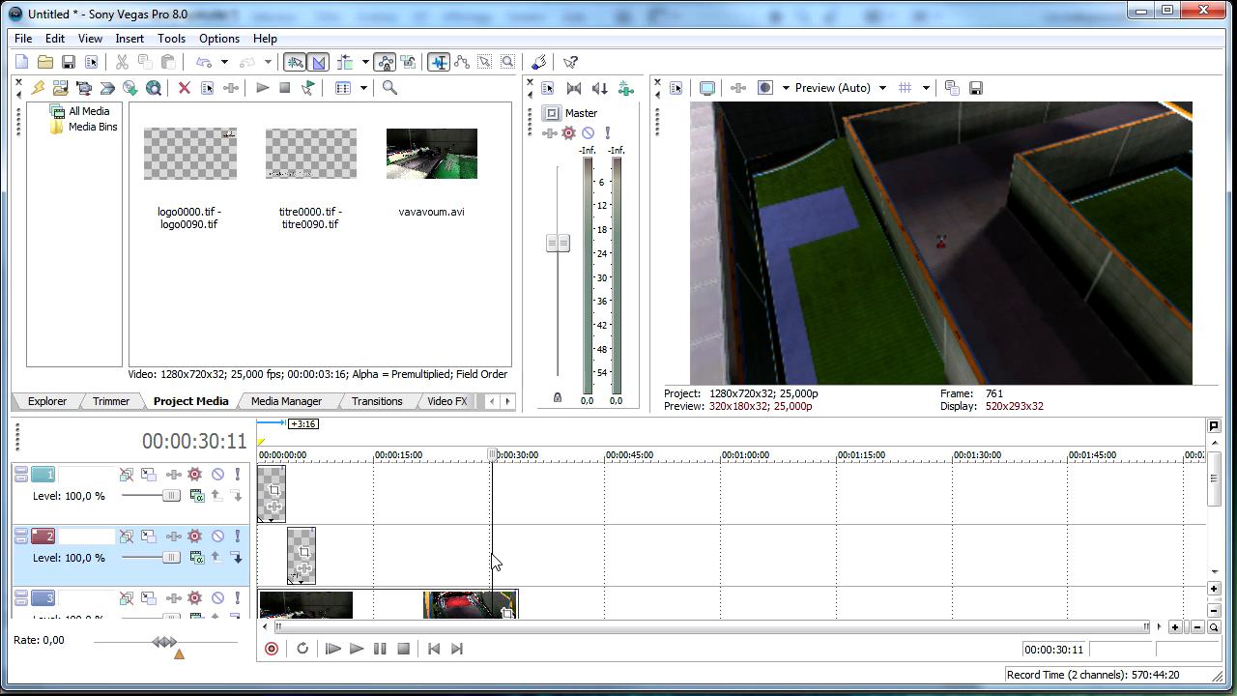
{"action": "scroll", "coordinate": [491, 557], "scroll_direction": "up", "scroll_amount": 5}
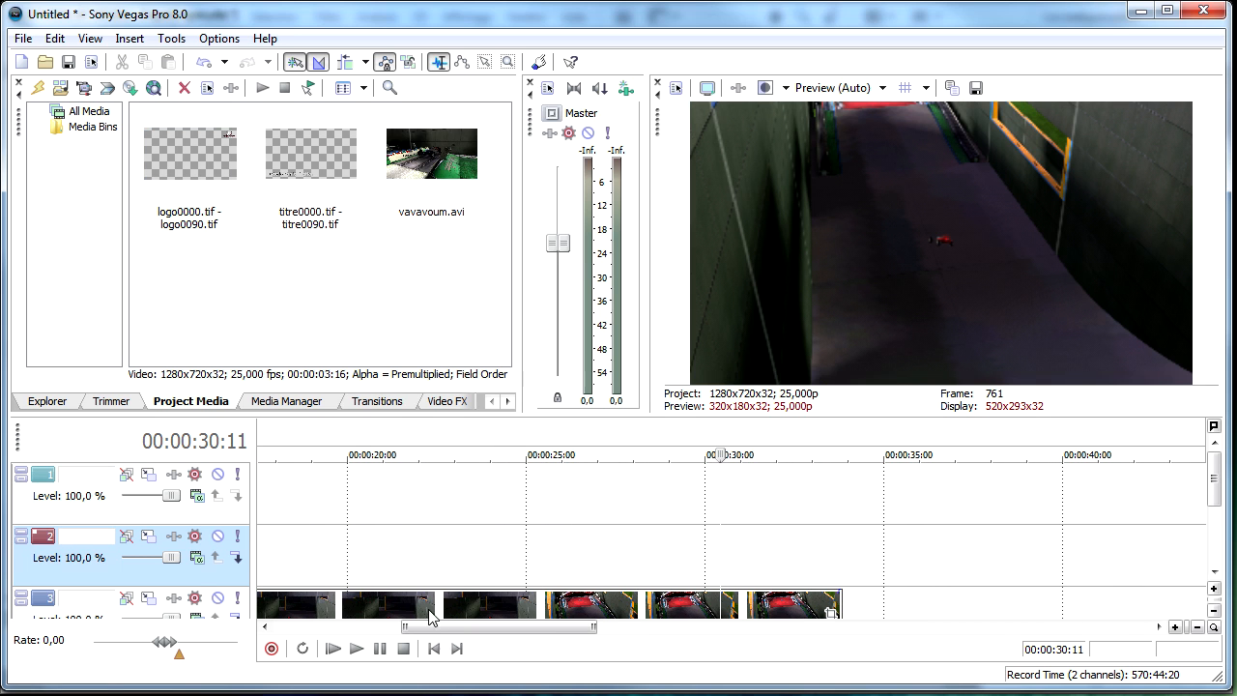
{"action": "left_click_drag", "start_coordinate": [437, 627], "coordinate": [280, 626]}
{"action": "scroll", "coordinate": [344, 528], "scroll_direction": "down", "scroll_amount": 1}
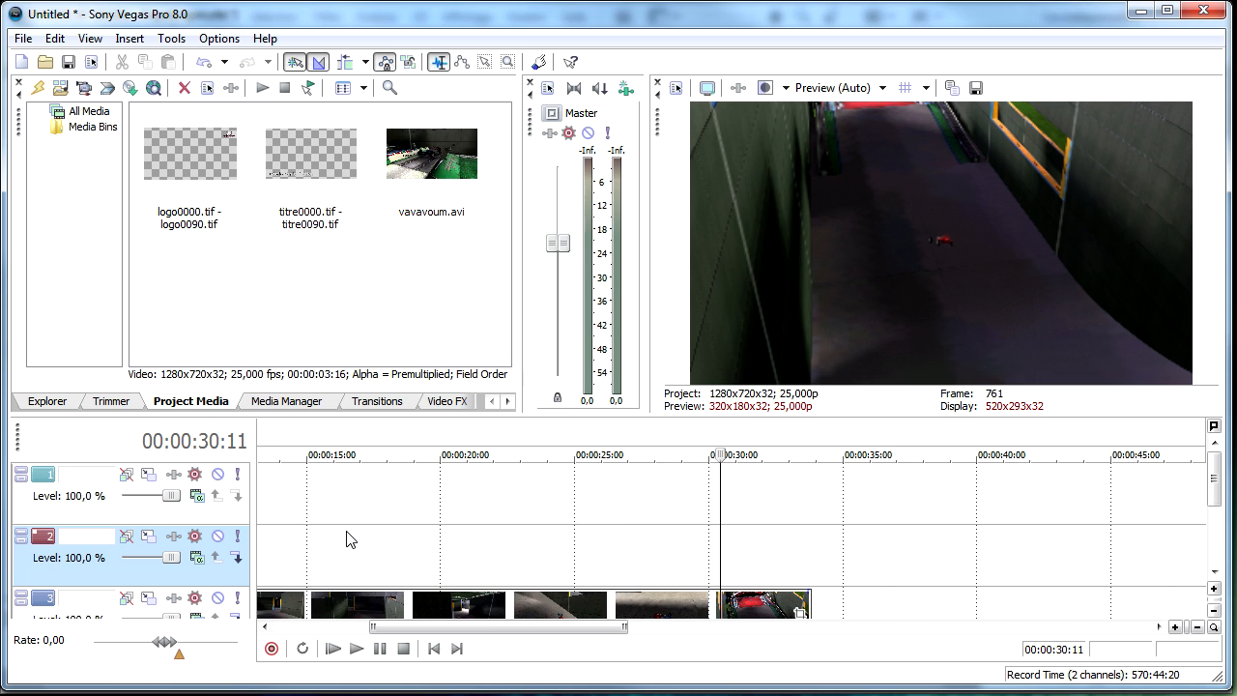
{"action": "left_click_drag", "start_coordinate": [376, 626], "coordinate": [279, 630]}
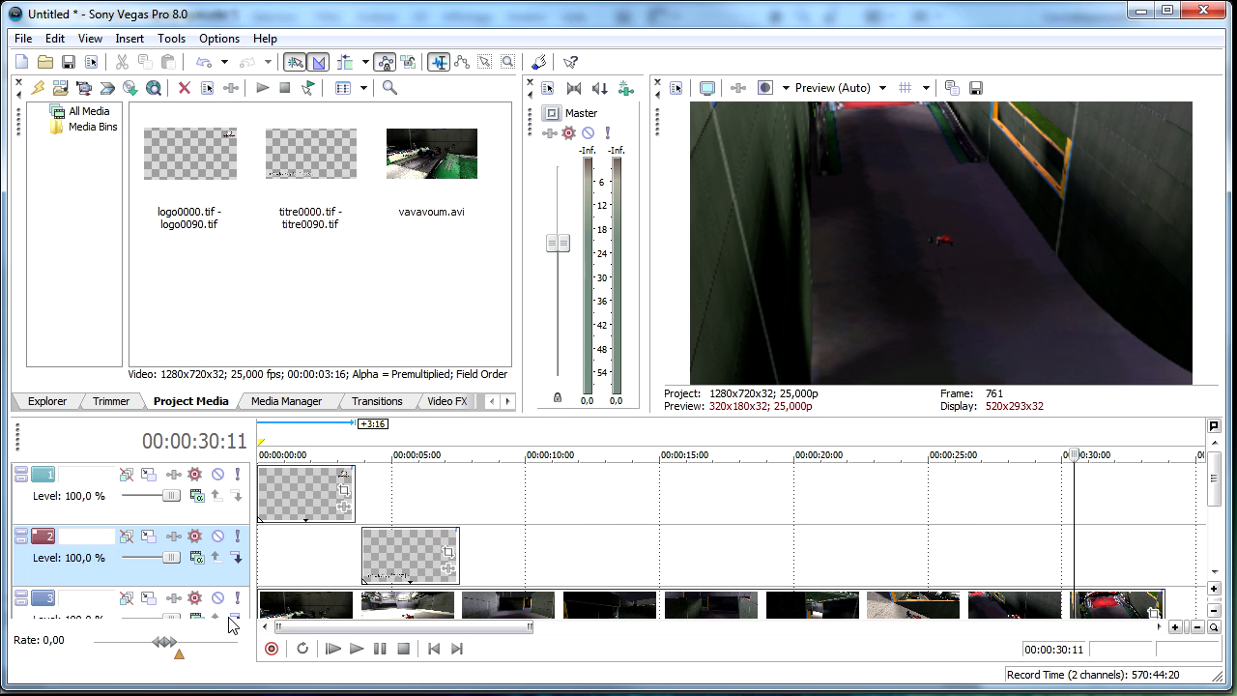
{"action": "left_click_drag", "start_coordinate": [355, 489], "coordinate": [1164, 470]}
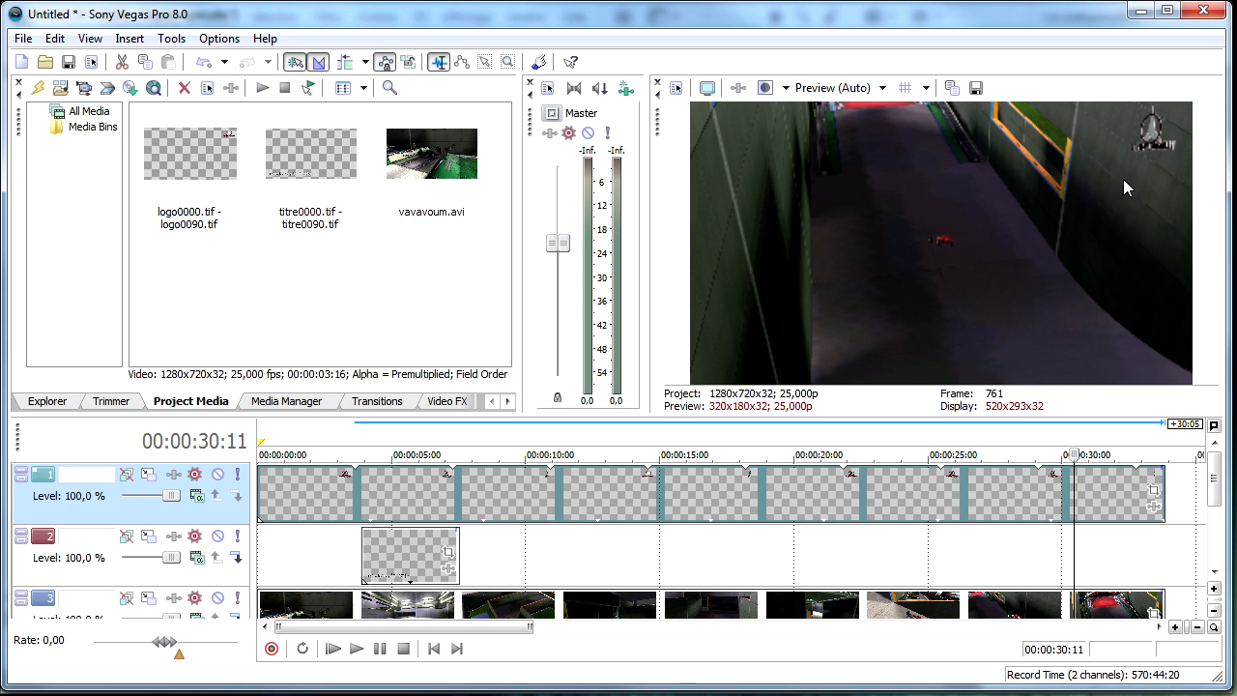
- Check the logo overlay in the preview at several points along the timeline
{"action": "left_click", "coordinate": [585, 502]}
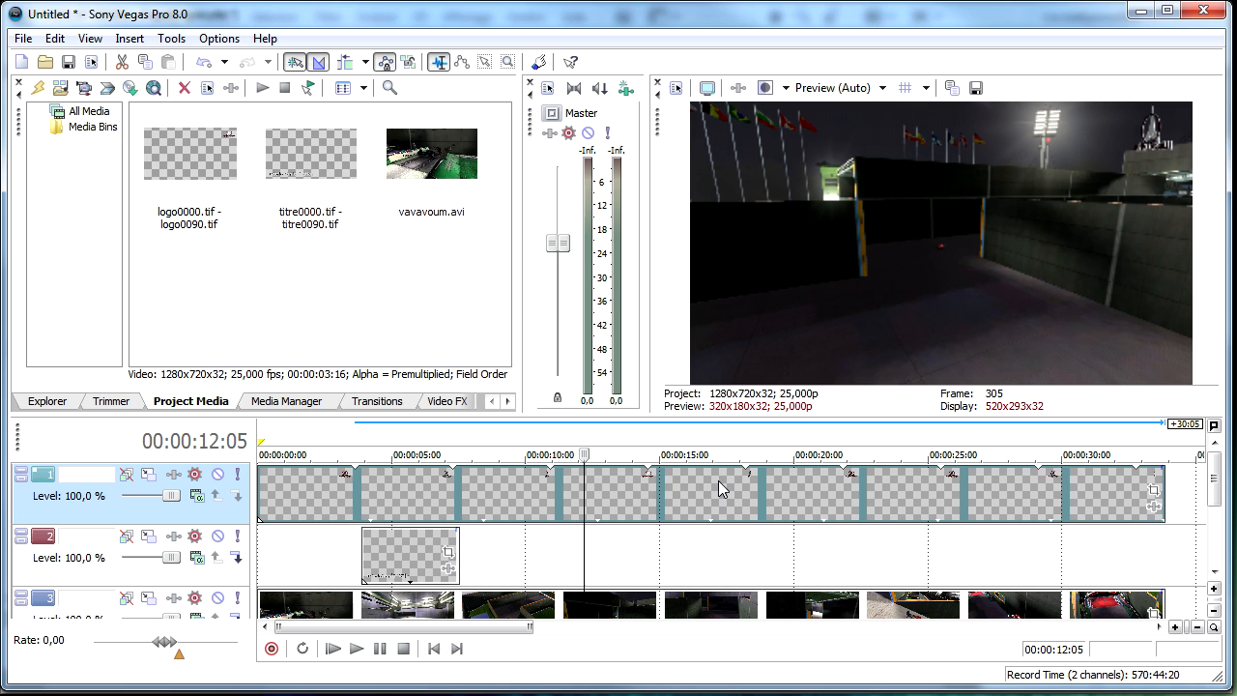
{"action": "left_click", "coordinate": [720, 489]}
{"action": "left_click", "coordinate": [834, 493]}
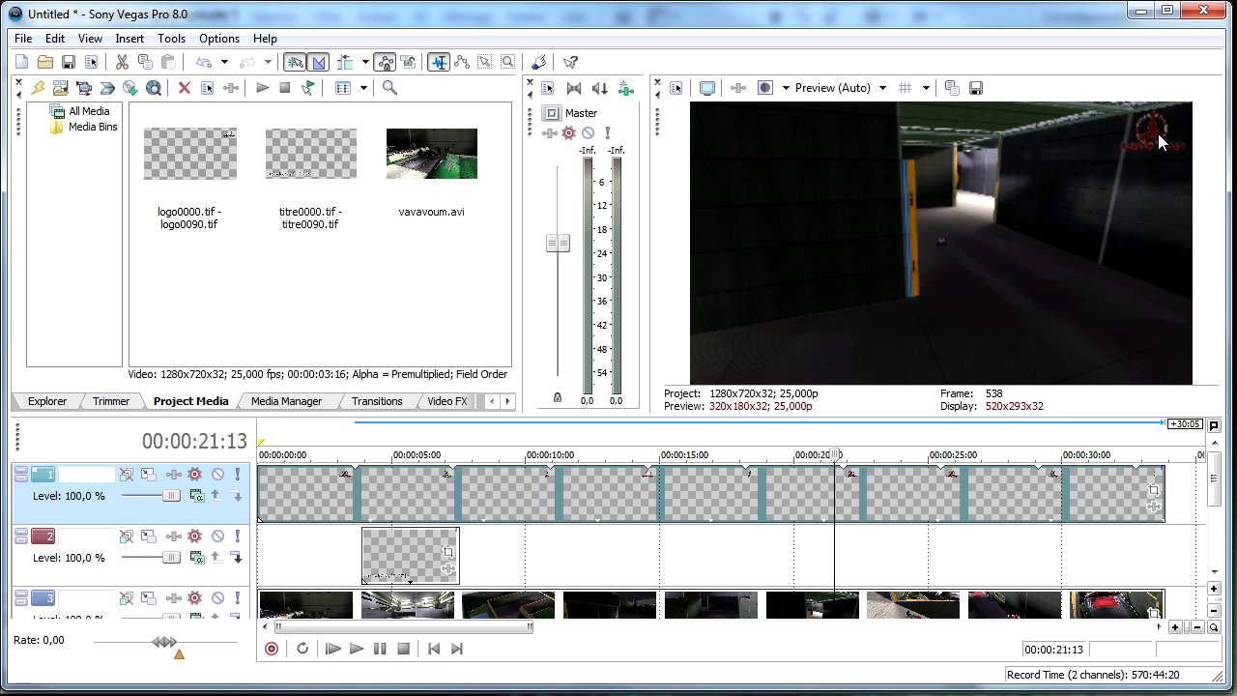
{"action": "left_click", "coordinate": [280, 494]}
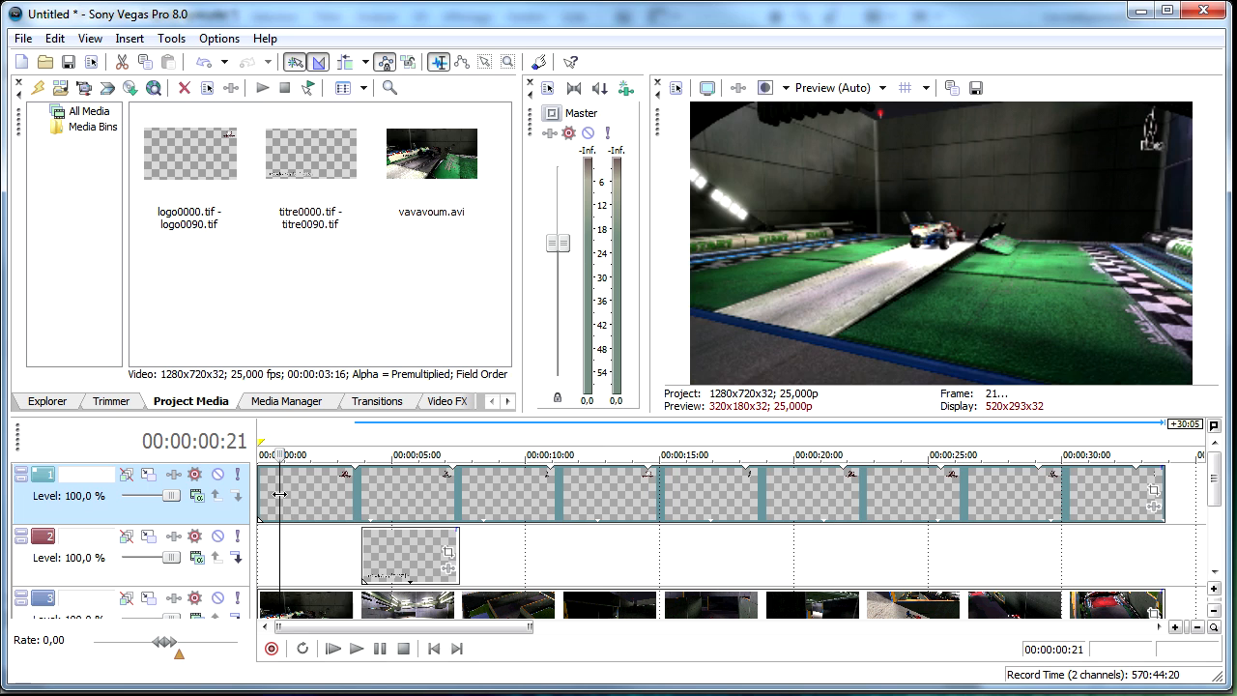
- Play the project from the beginning to review the logo and title overlays, and return to the timeline's start
{"action": "key", "text": "Home"}
{"action": "key", "text": "Right"}
{"action": "key", "text": "Right"}
{"action": "key", "text": "Right"}
{"action": "key", "text": "Right"}
{"action": "key", "text": "Right"}
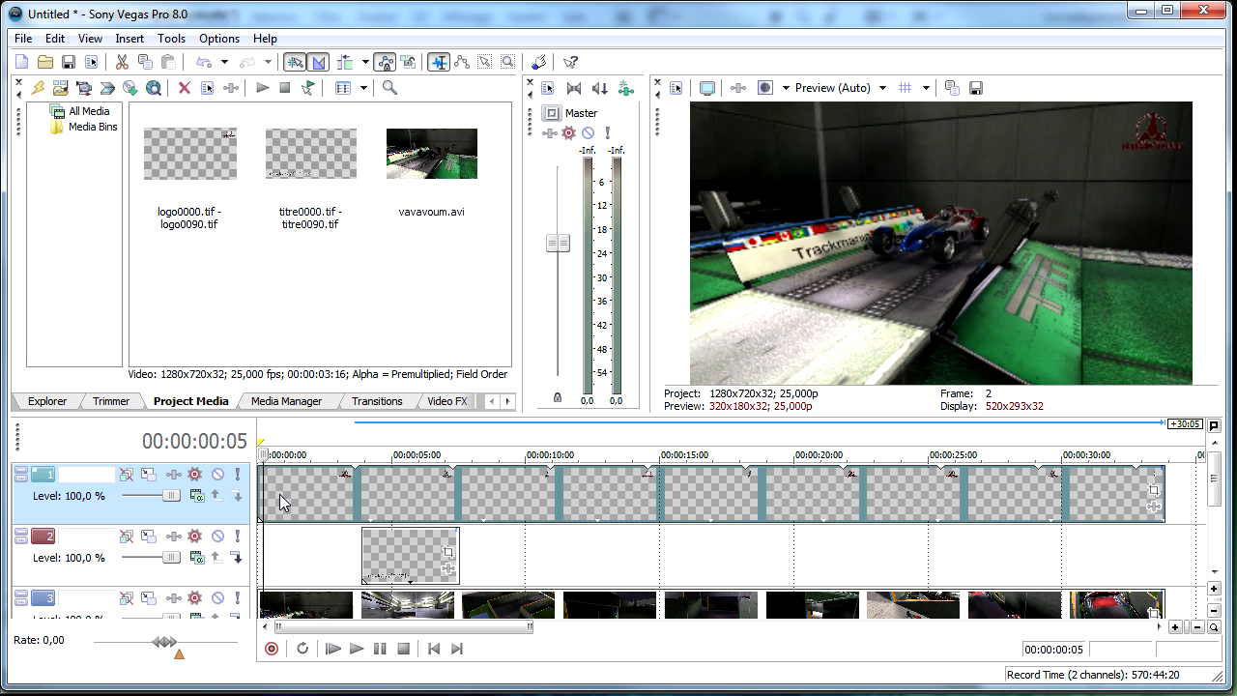
{"action": "key", "text": "space"}
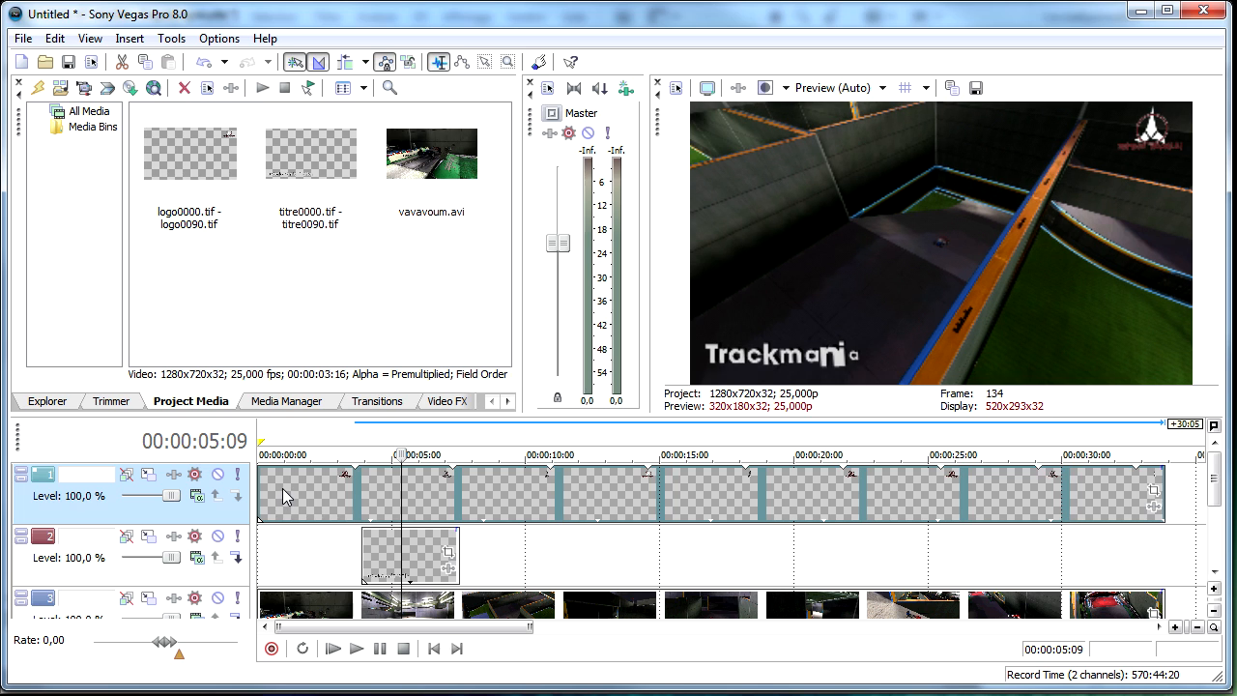
{"action": "key", "text": "ctrl+Home"}
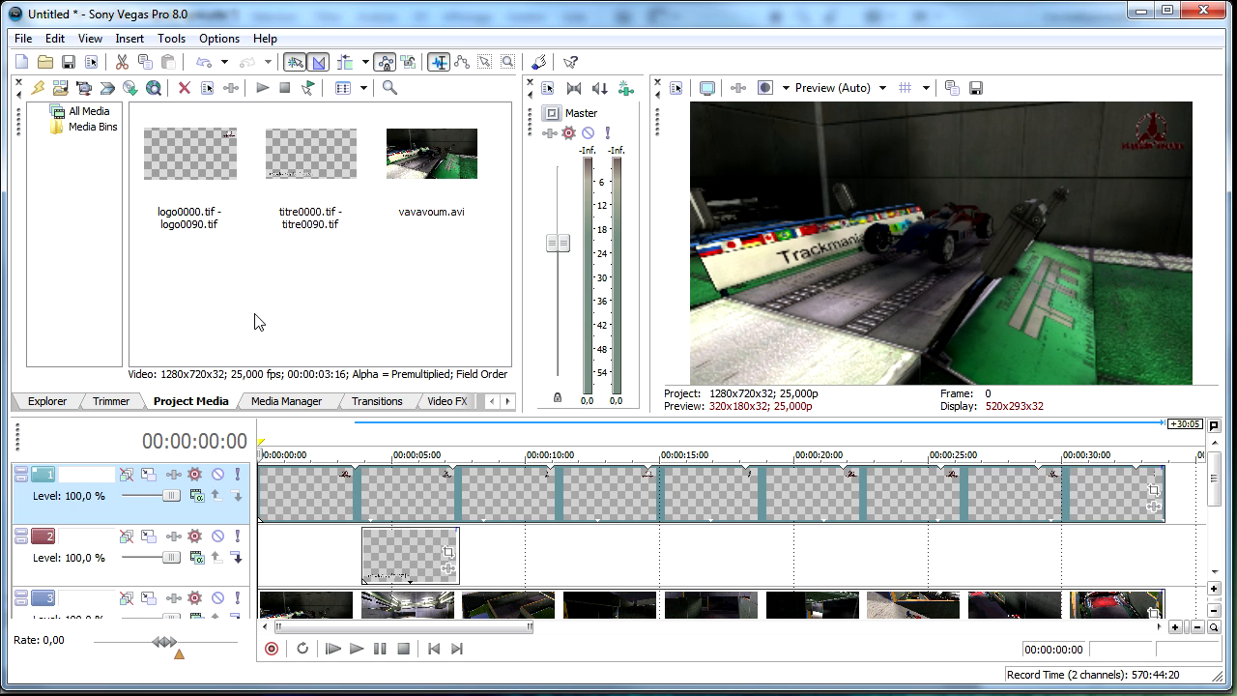
{"action": "left_click", "coordinate": [254, 312]}
{"action": "left_click", "coordinate": [258, 321]}
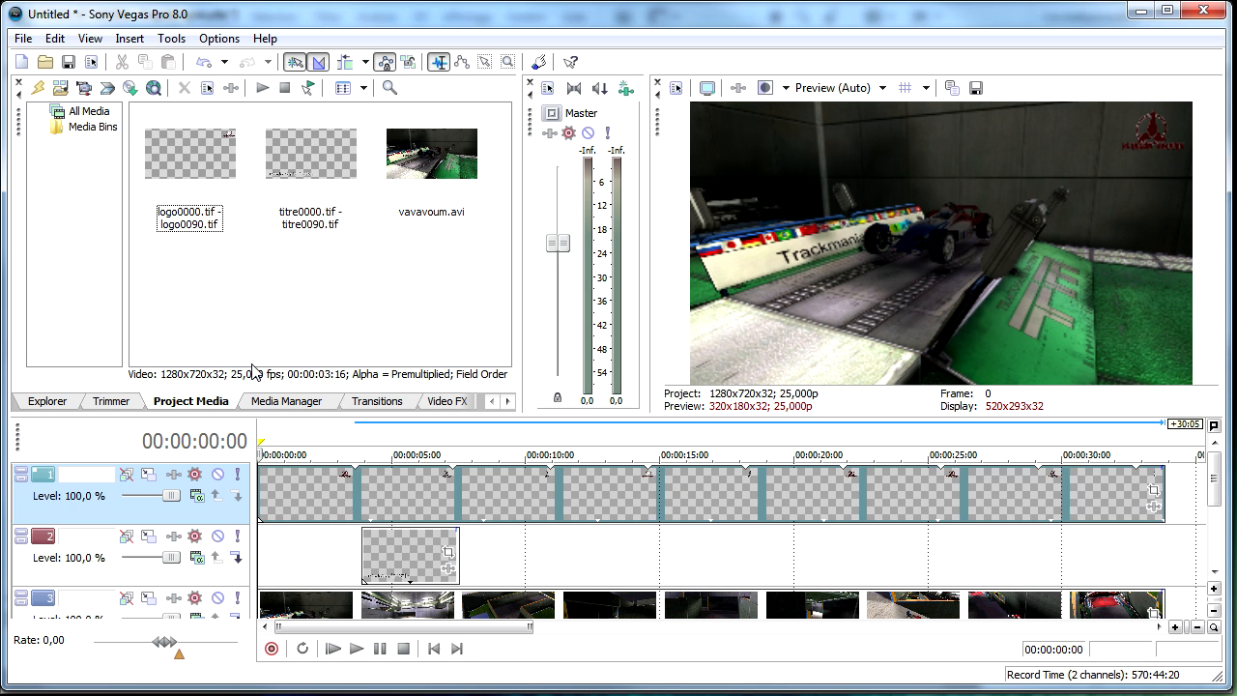
{"action": "left_click", "coordinate": [230, 164]}
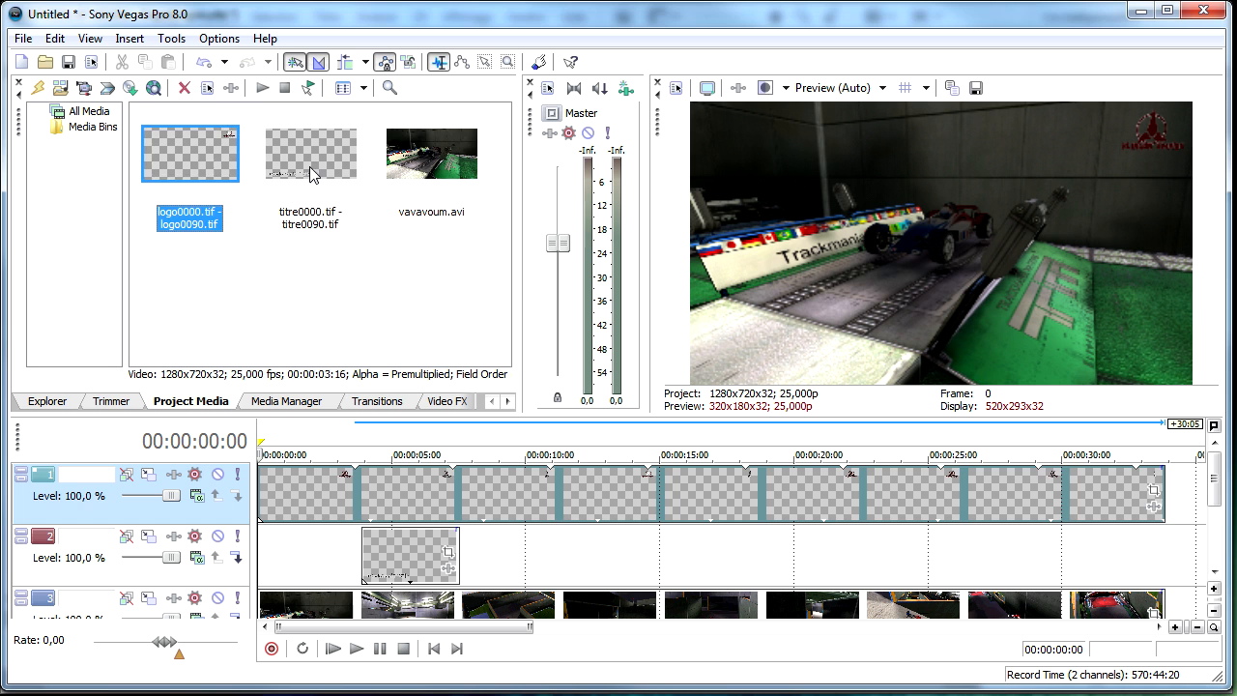
{"action": "left_click", "coordinate": [319, 174]}
- Review the project's video properties, including its template, frame size, pixel aspect ratio and frame rate
{"action": "left_click", "coordinate": [23, 38]}
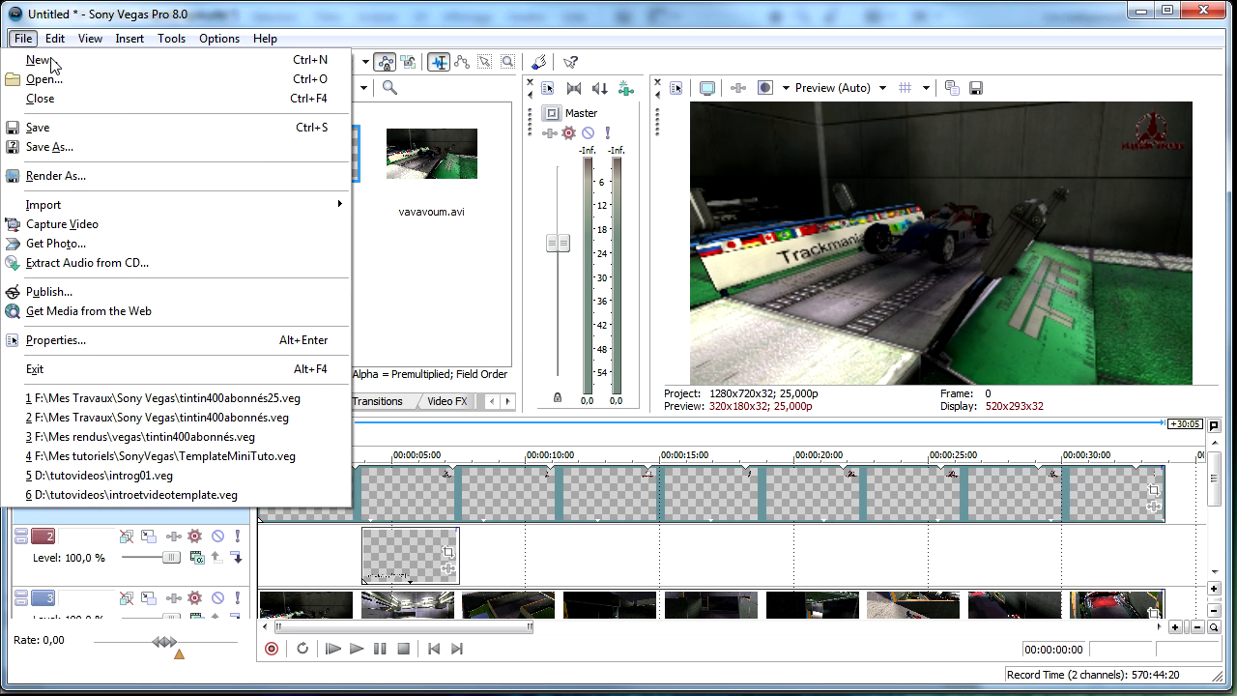
{"action": "left_click", "coordinate": [96, 340]}
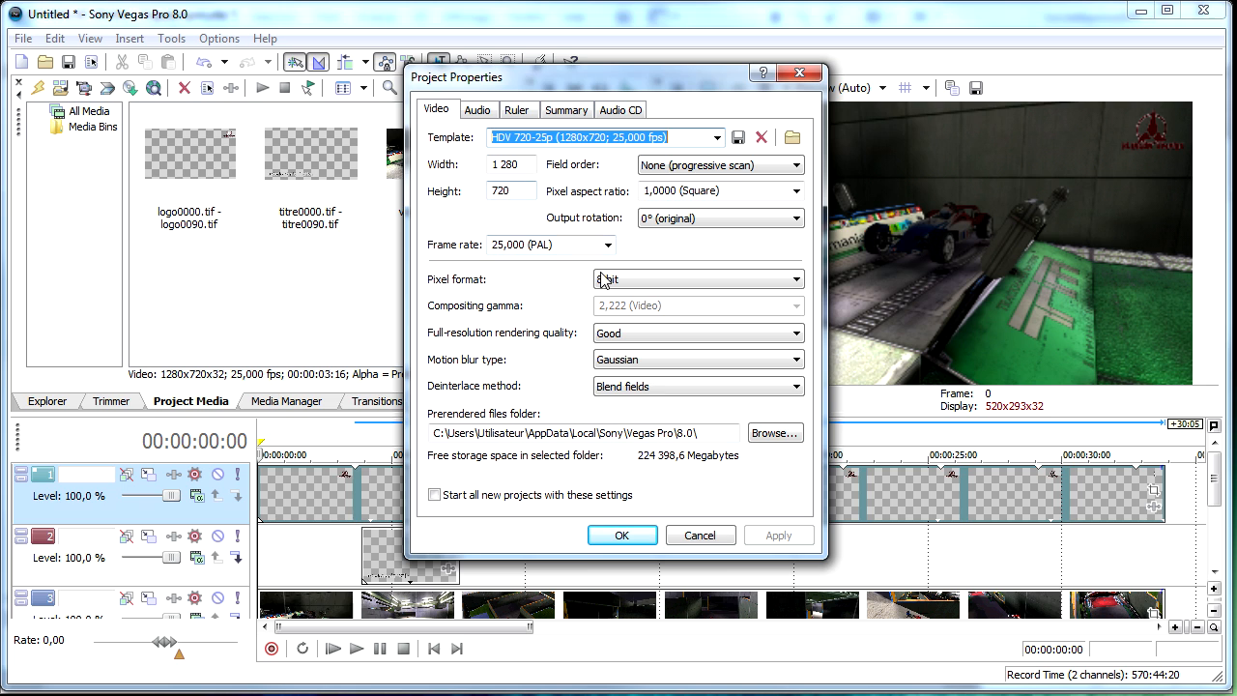
{"action": "left_click", "coordinate": [525, 162]}
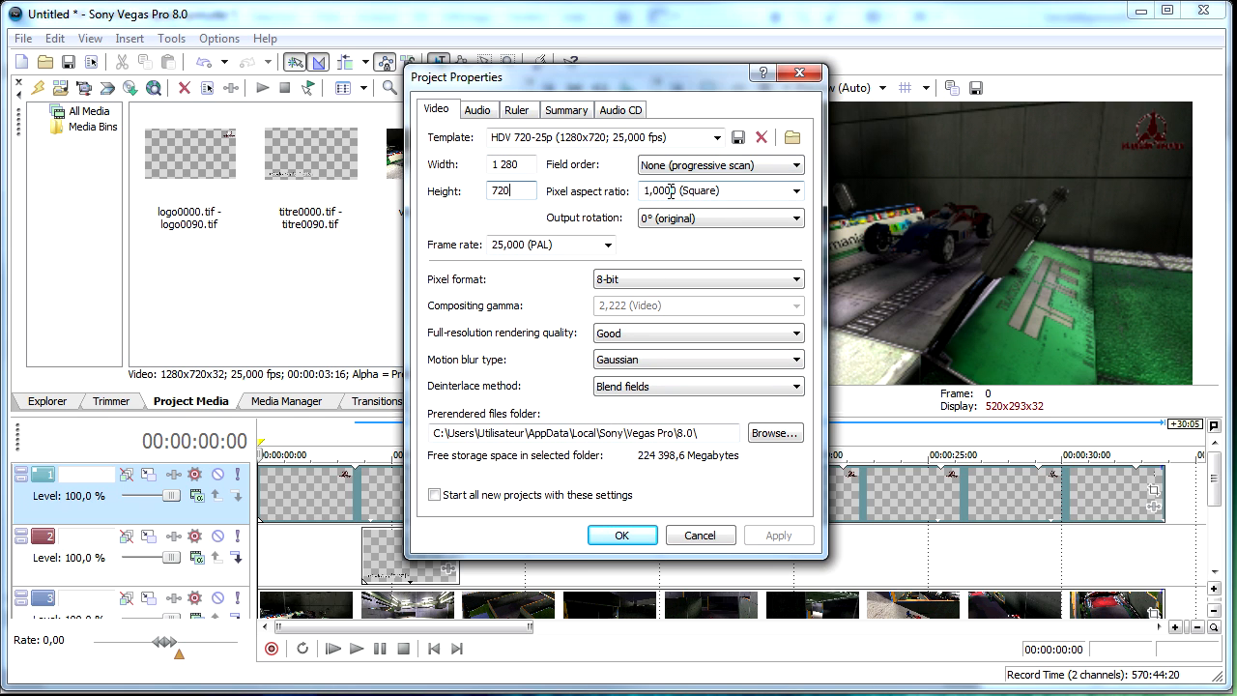
{"action": "left_click", "coordinate": [618, 536]}
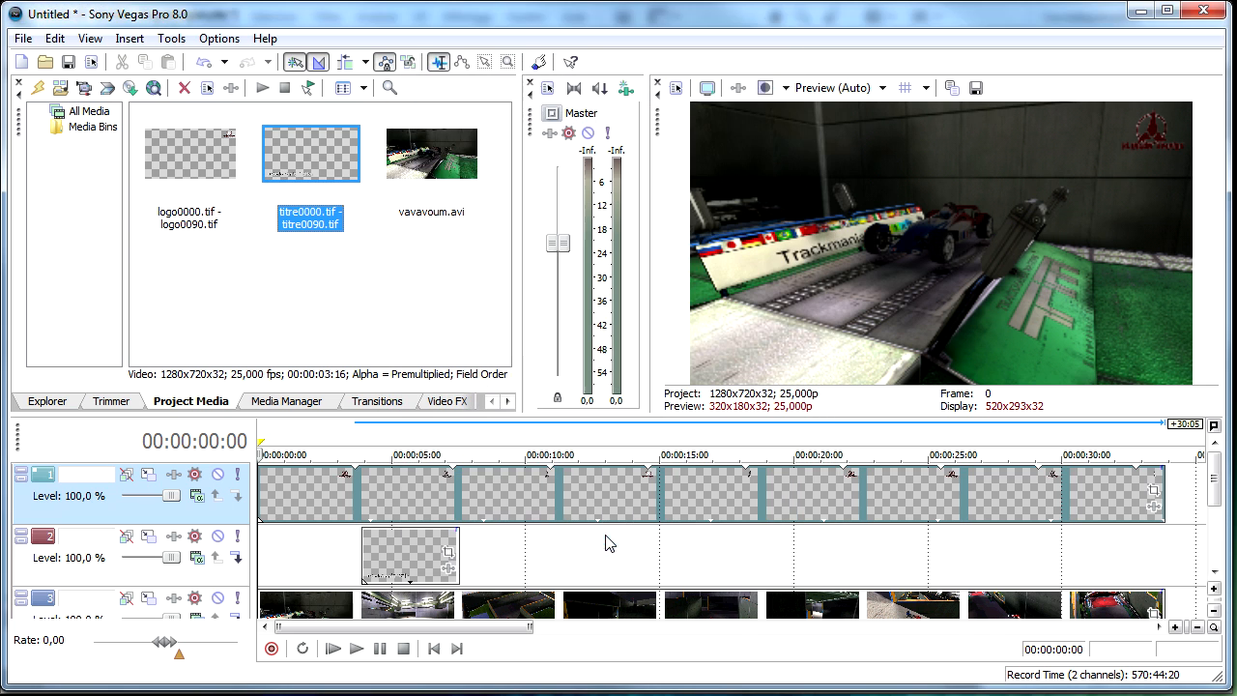
- Render the project as rendu.mp4 in Sony AVC format with the Travaux HD 1280x720 25fps template, after checking its video settings
{"action": "left_click", "coordinate": [23, 38]}
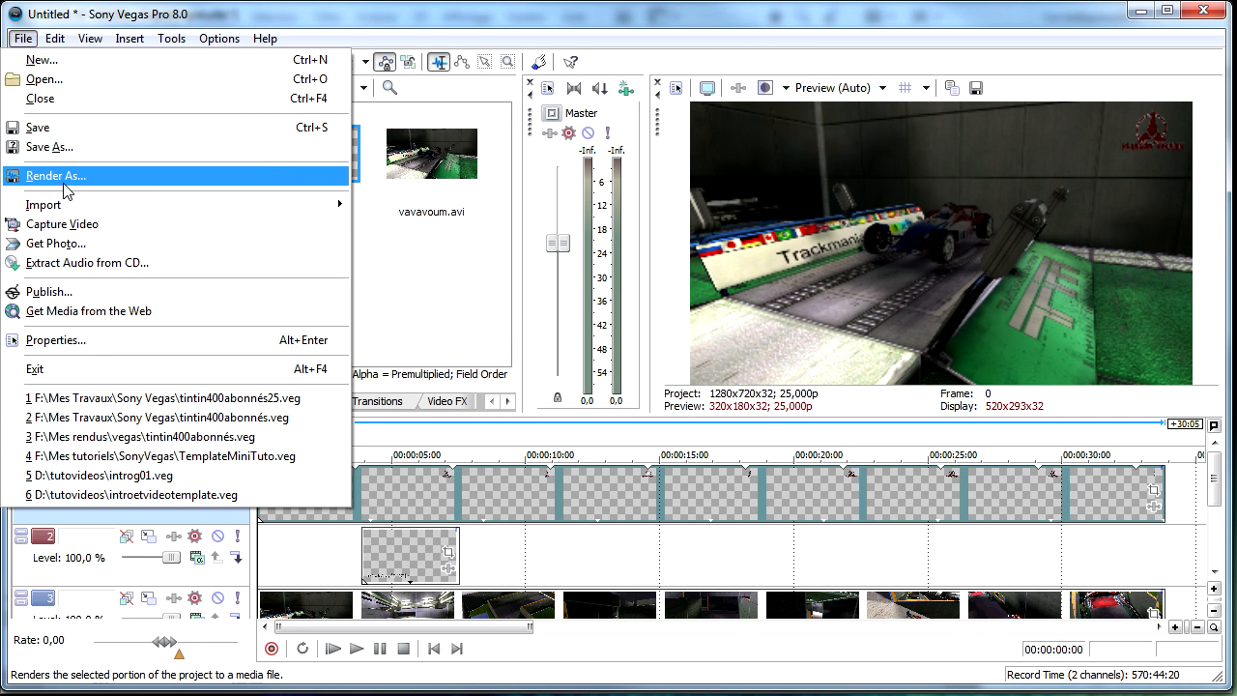
{"action": "left_click", "coordinate": [60, 178]}
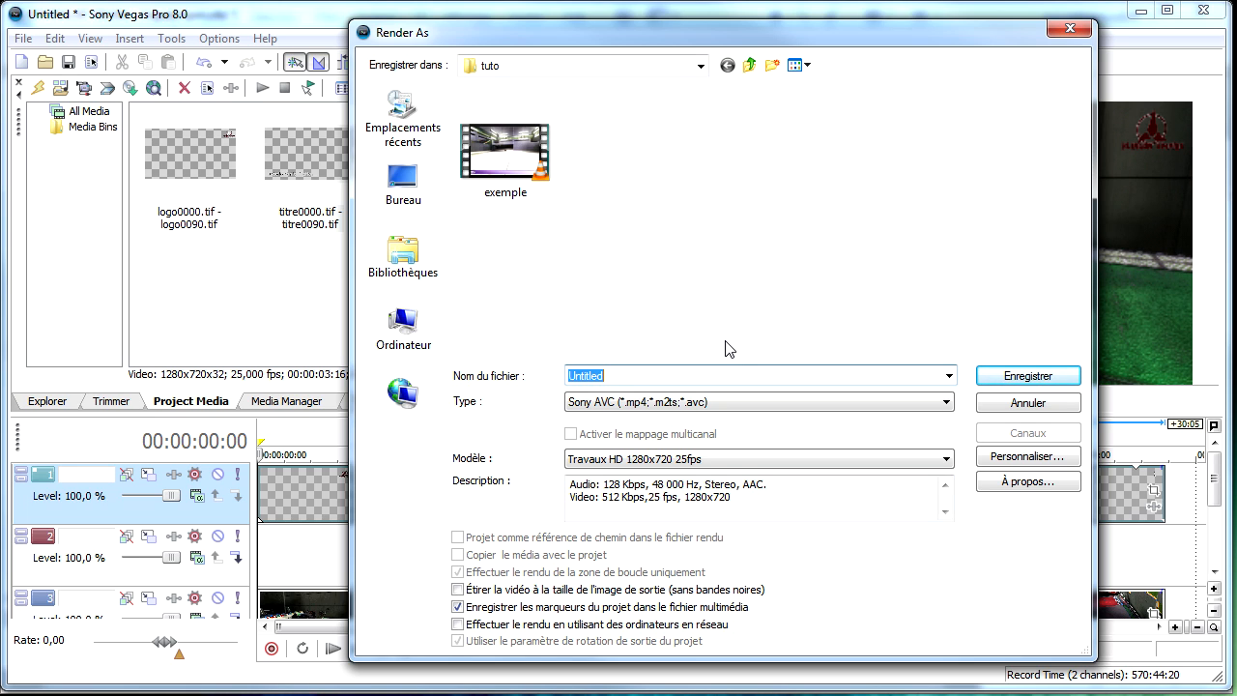
{"action": "type", "text": "rendu"}
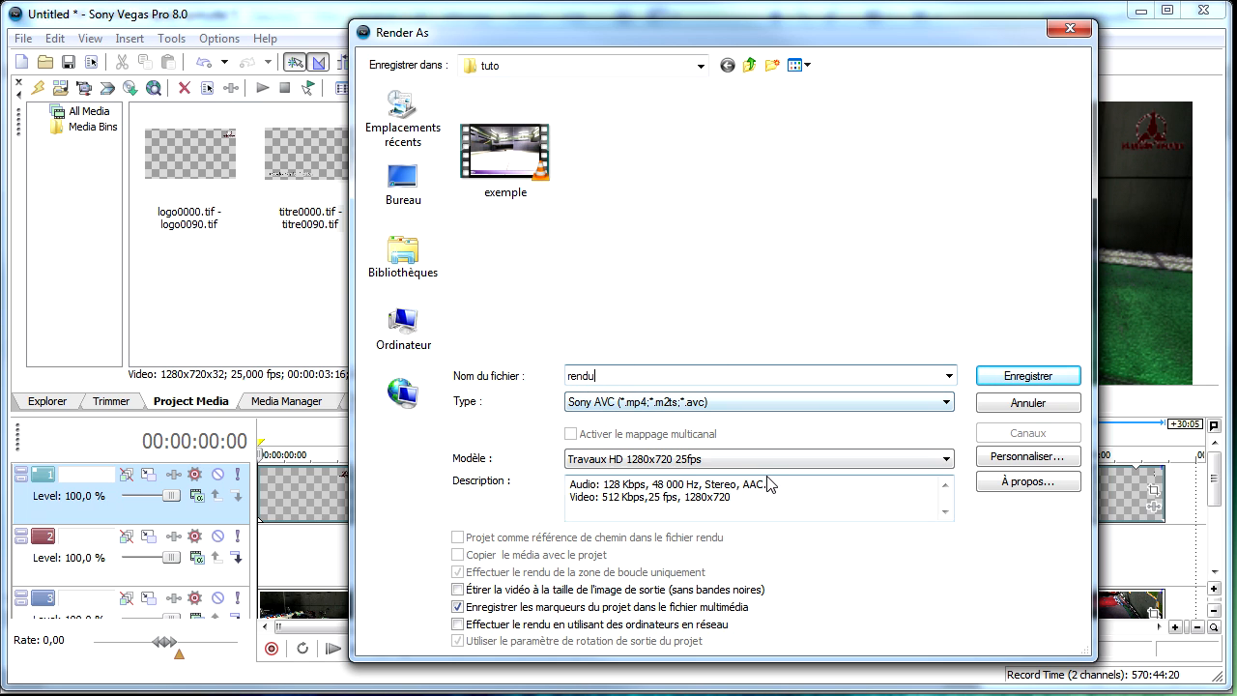
{"action": "left_click", "coordinate": [997, 464]}
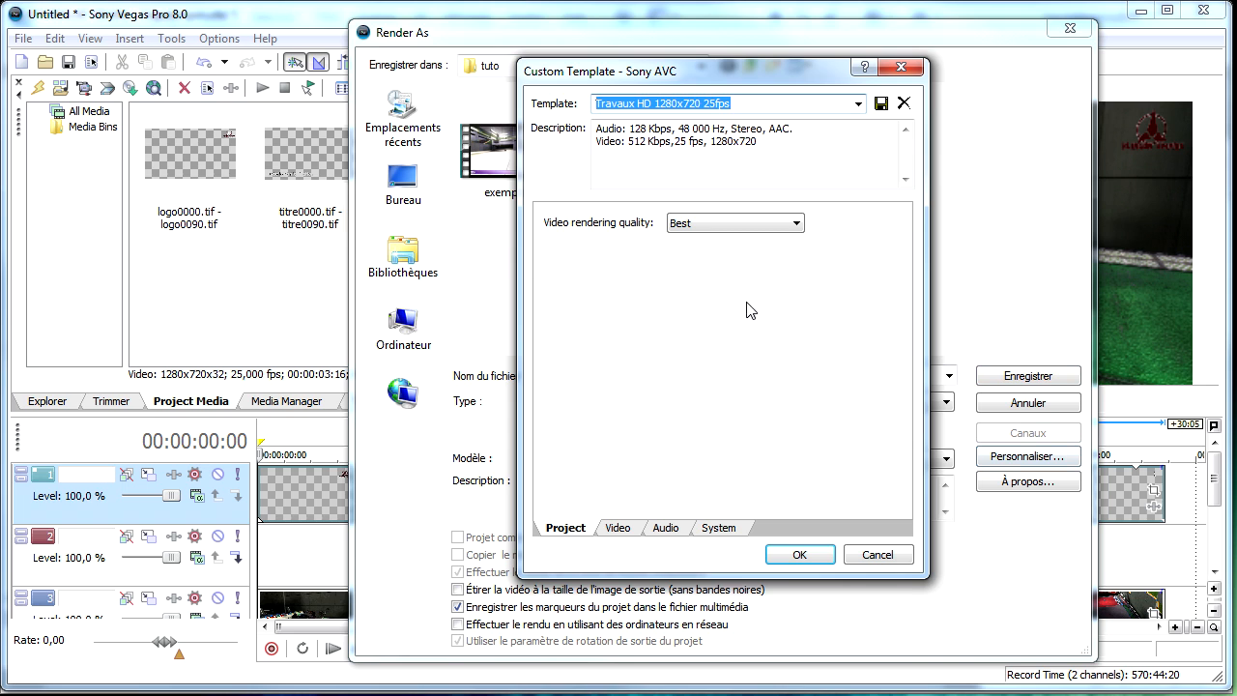
{"action": "left_click", "coordinate": [617, 528]}
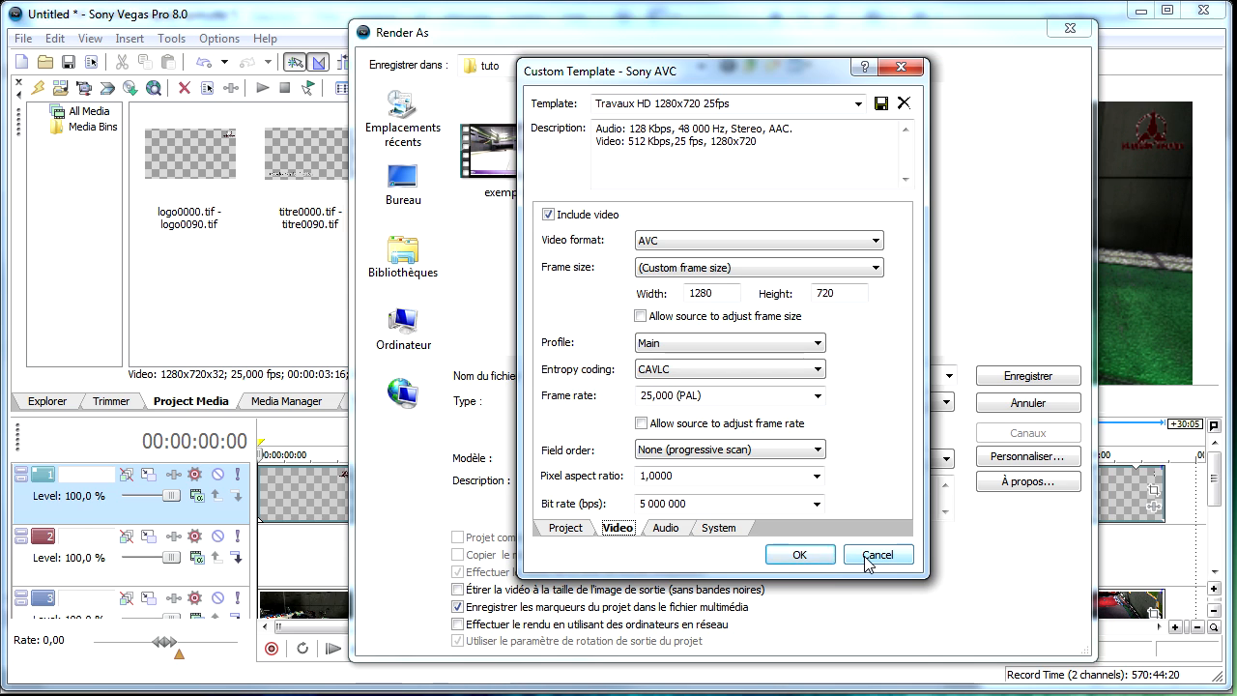
{"action": "left_click", "coordinate": [826, 558]}
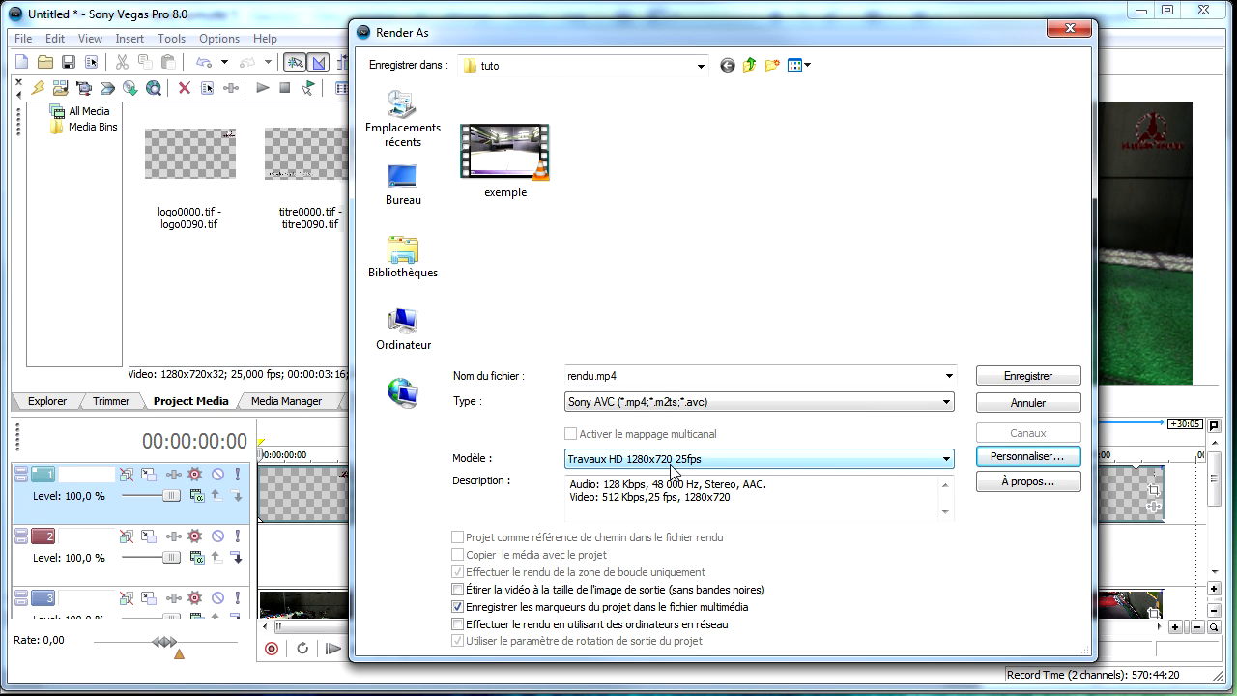
{"action": "left_click", "coordinate": [1056, 376]}
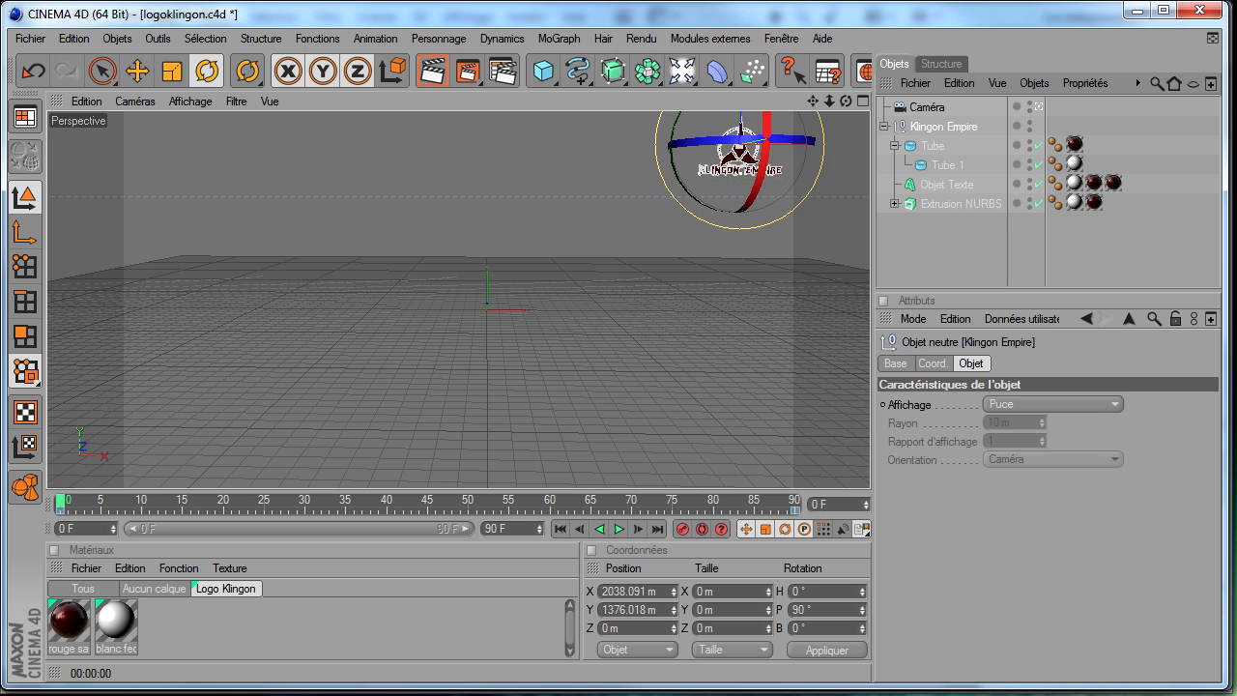
- Switch to the Sans titre 4 project in Cinema 4D and show the Reglage settings of the controle null
{"action": "left_click", "coordinate": [781, 39]}
{"action": "left_click", "coordinate": [845, 524]}
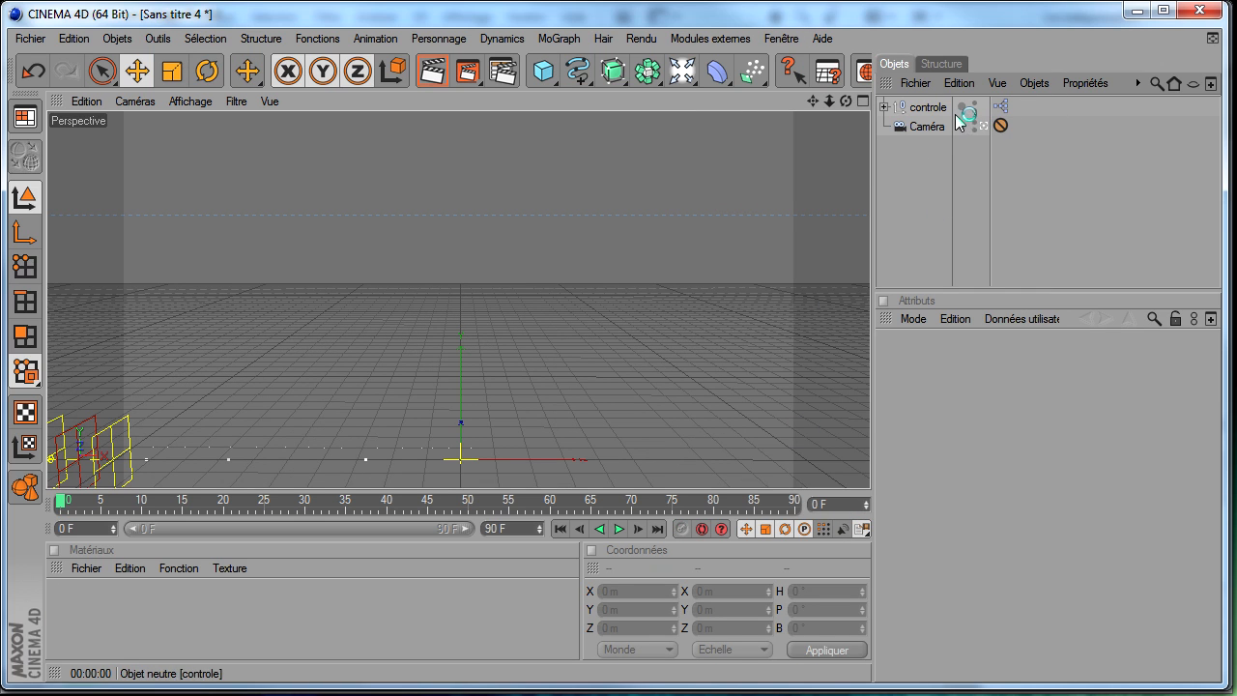
{"action": "left_click_drag", "start_coordinate": [982, 114], "coordinate": [992, 155]}
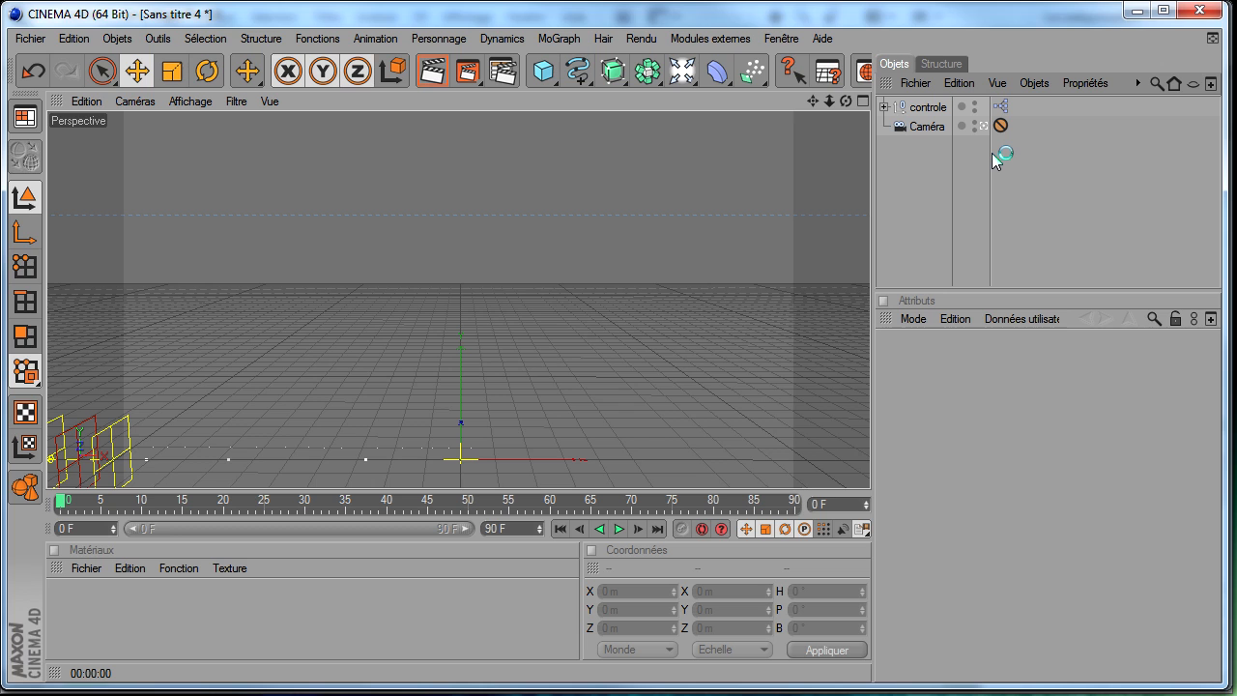
{"action": "left_click_drag", "start_coordinate": [980, 151], "coordinate": [942, 121]}
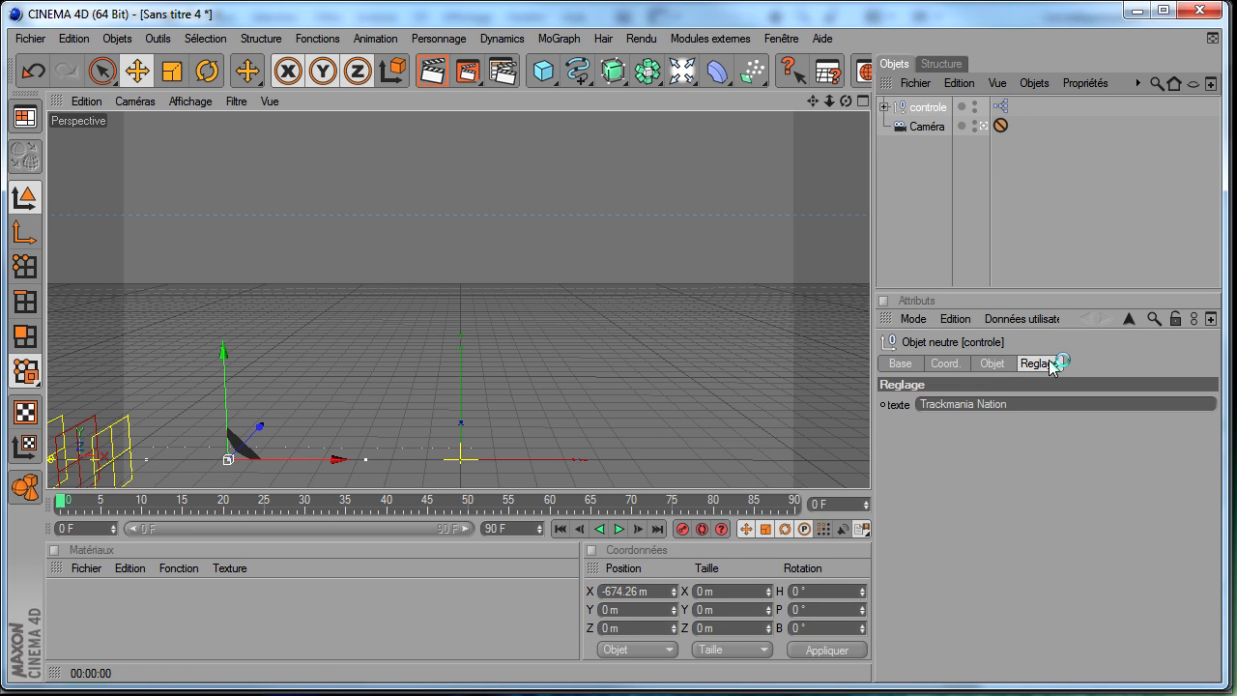
- Expand the controle null and compare the text field of its child Objet Texte with the null's own texte setting
{"action": "left_click", "coordinate": [886, 107]}
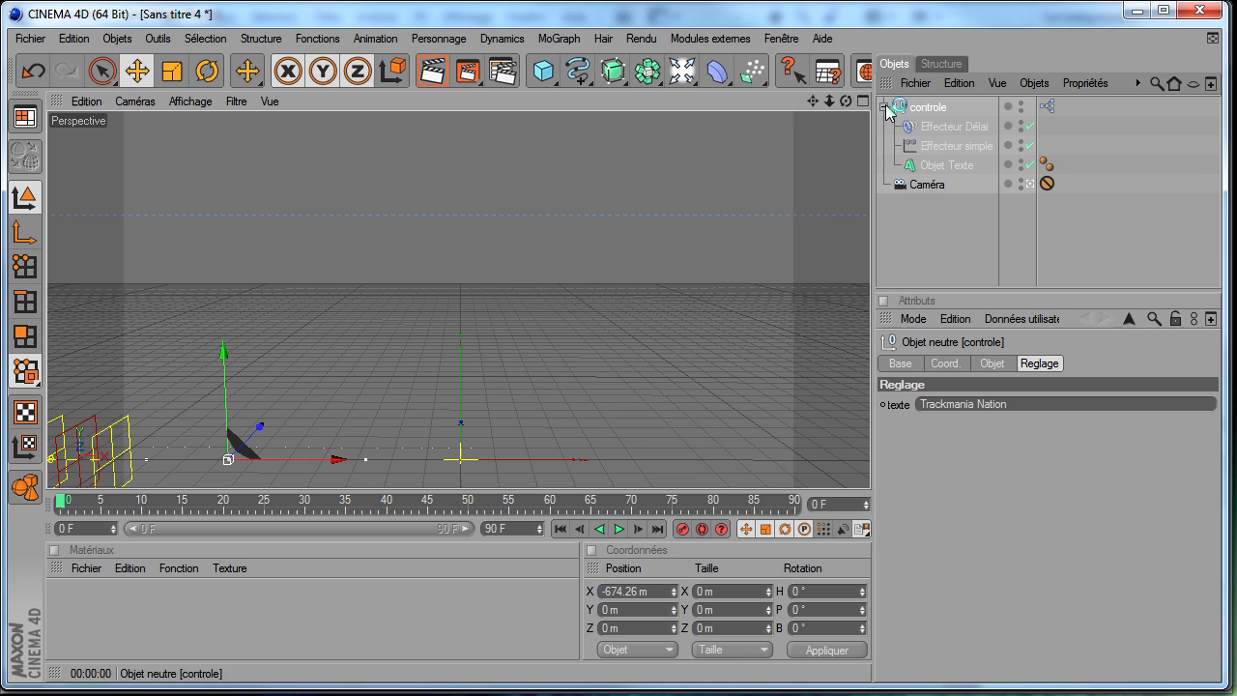
{"action": "left_click", "coordinate": [950, 168]}
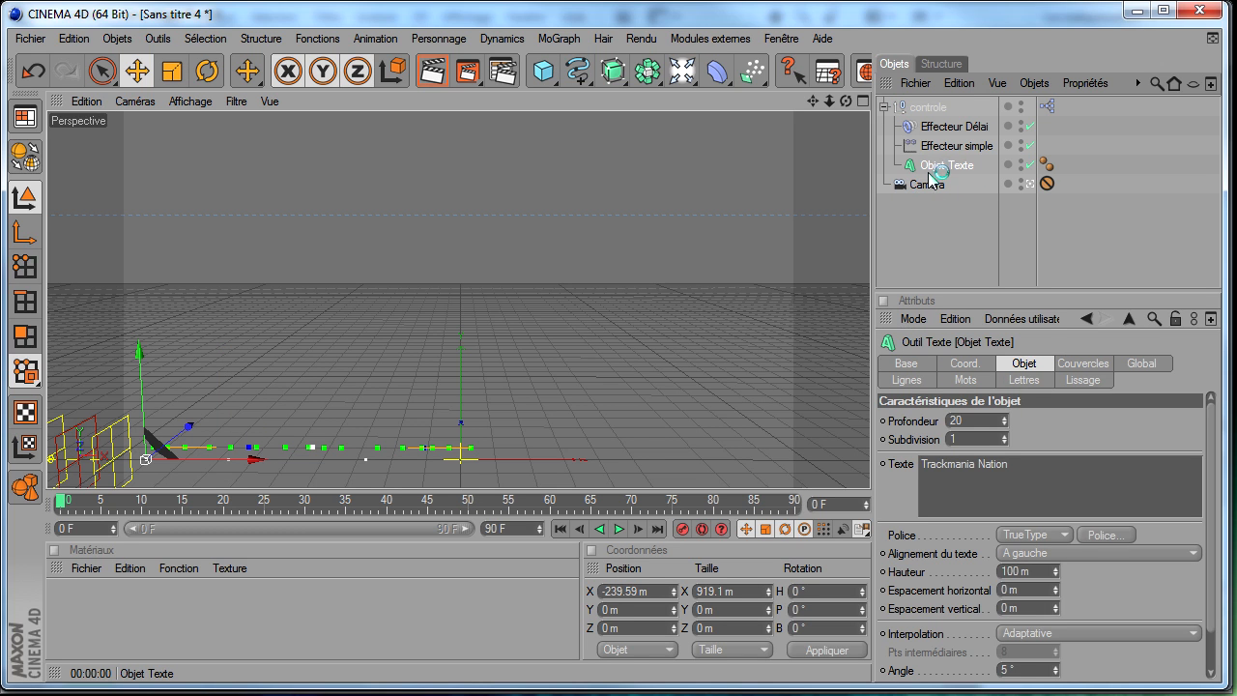
{"action": "left_click", "coordinate": [1063, 472]}
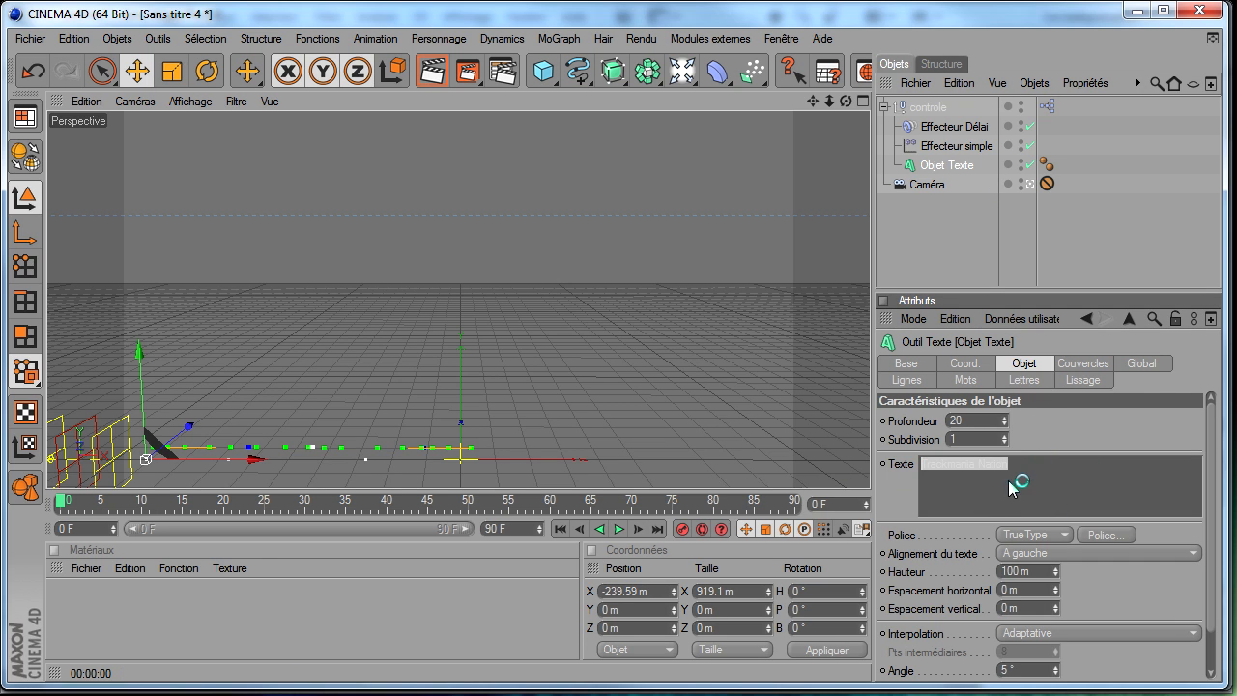
{"action": "left_click", "coordinate": [937, 191]}
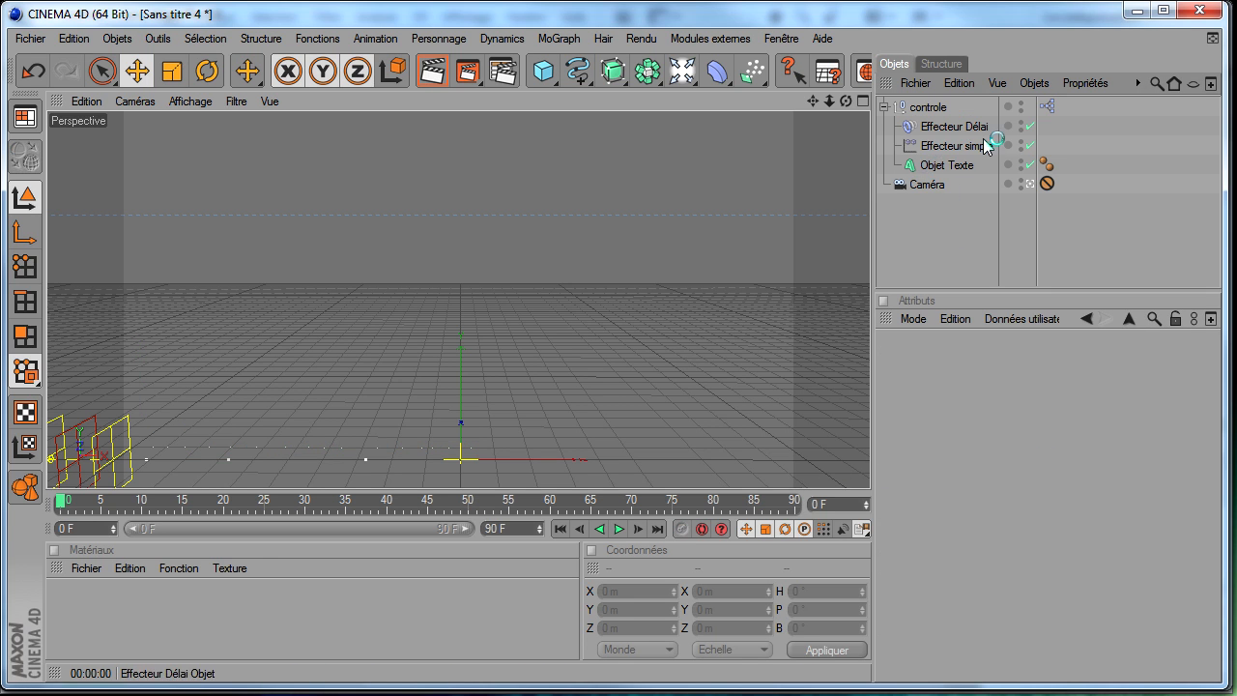
{"action": "left_click", "coordinate": [960, 166]}
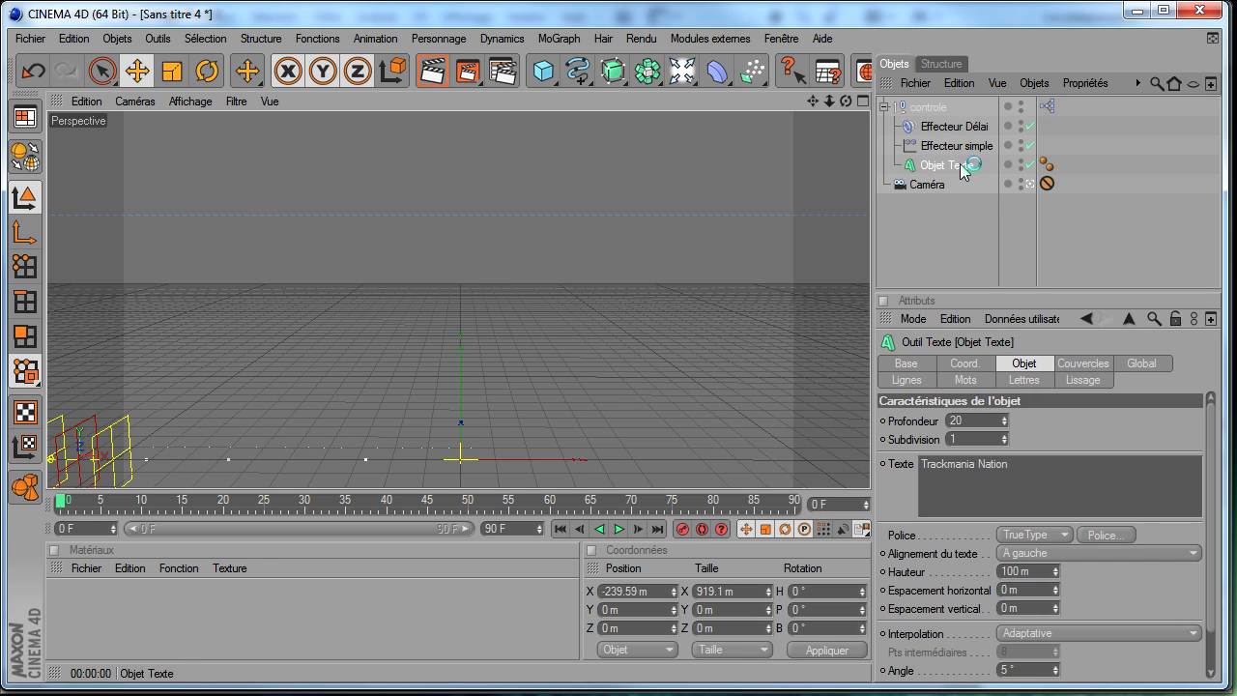
{"action": "left_click_drag", "start_coordinate": [1038, 470], "coordinate": [867, 473]}
{"action": "left_click", "coordinate": [1034, 474]}
{"action": "left_click_drag", "start_coordinate": [1031, 474], "coordinate": [906, 462]}
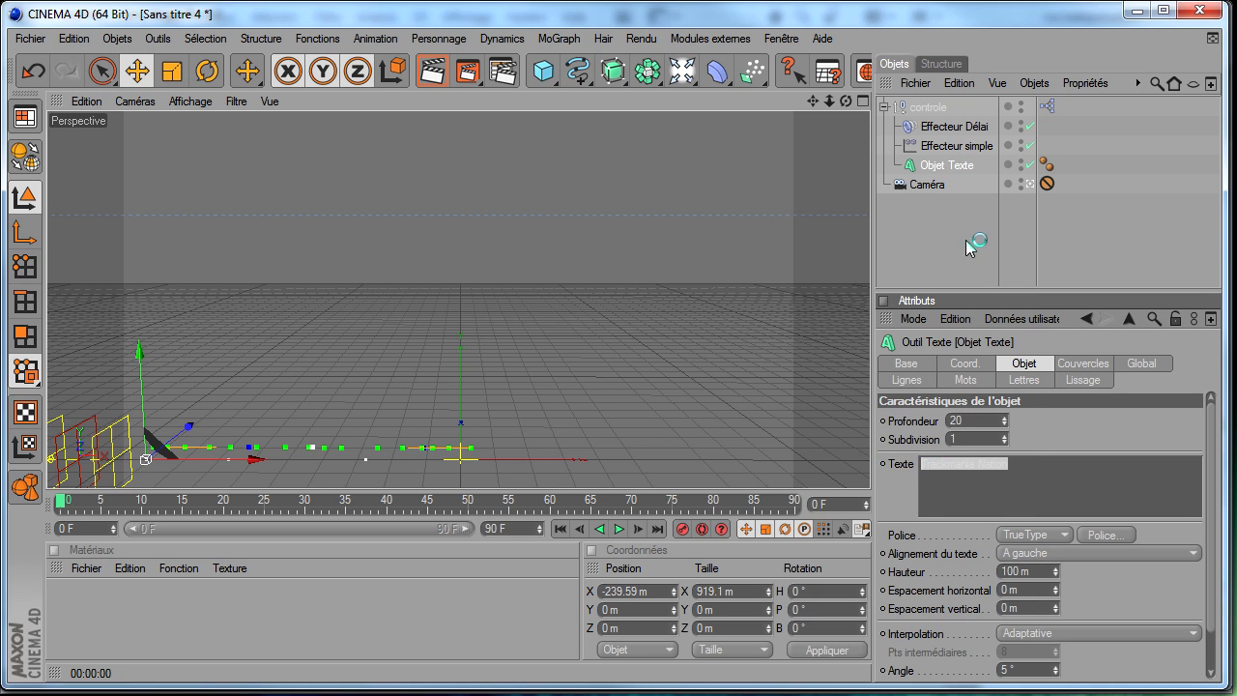
{"action": "left_click", "coordinate": [1036, 475]}
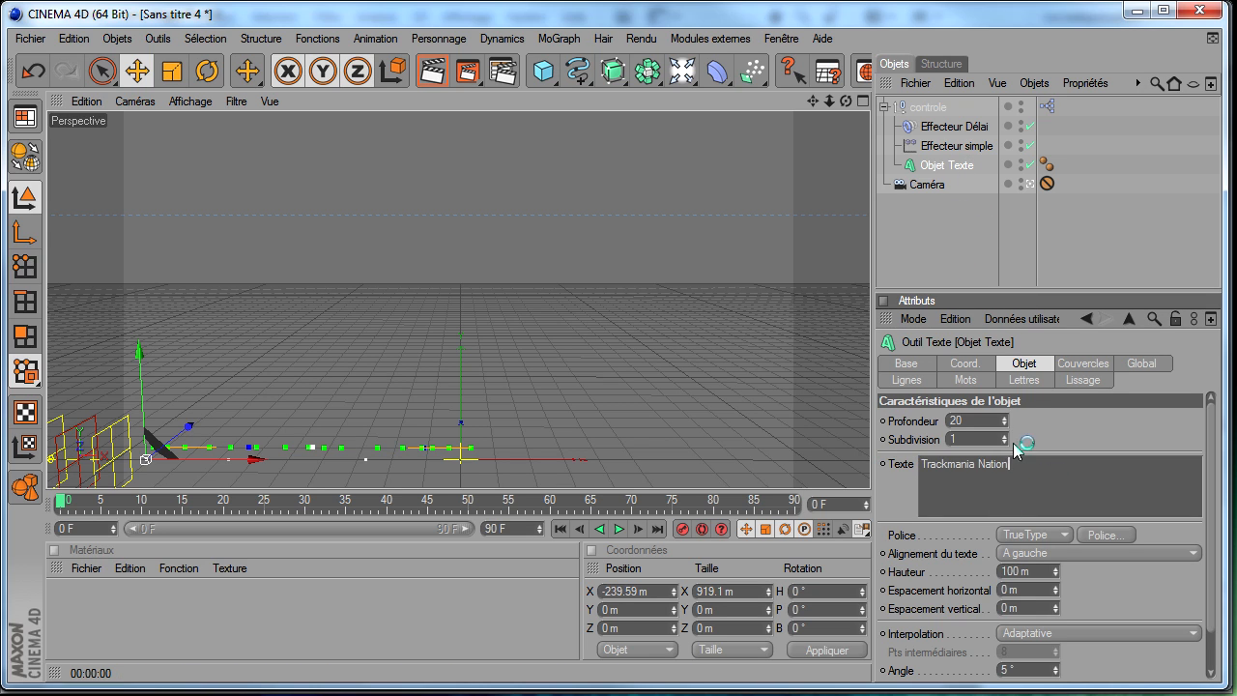
{"action": "double_click", "coordinate": [942, 166]}
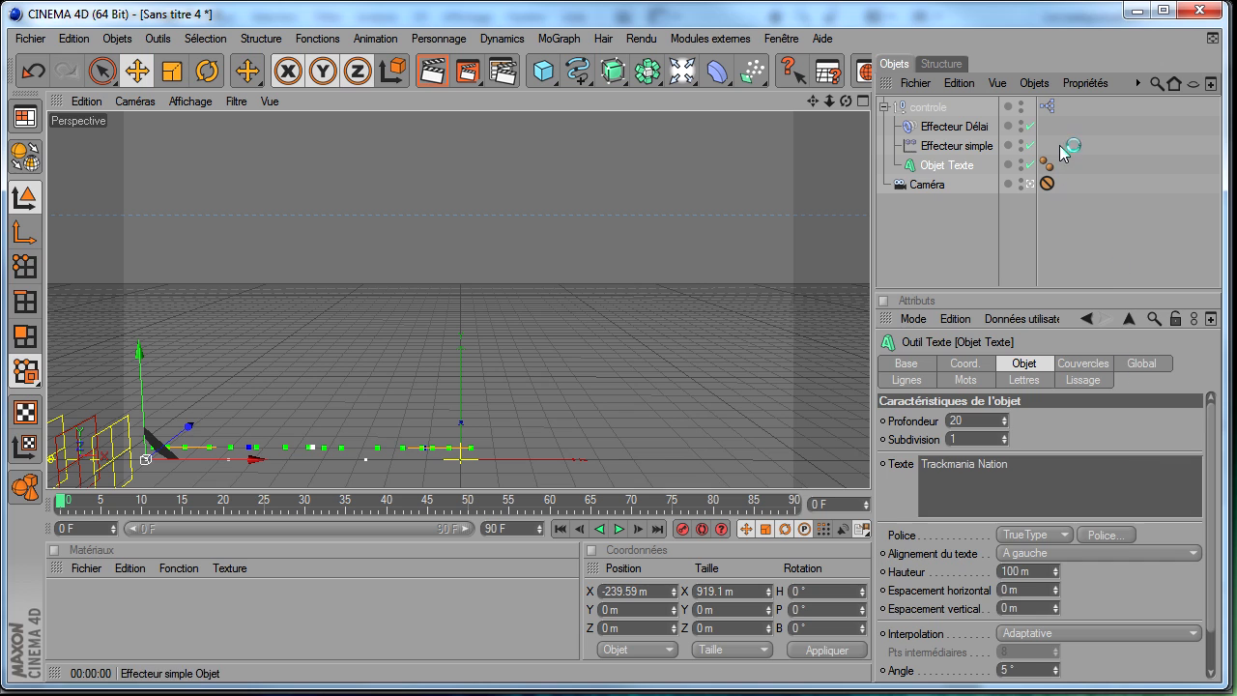
{"action": "left_click", "coordinate": [1030, 106]}
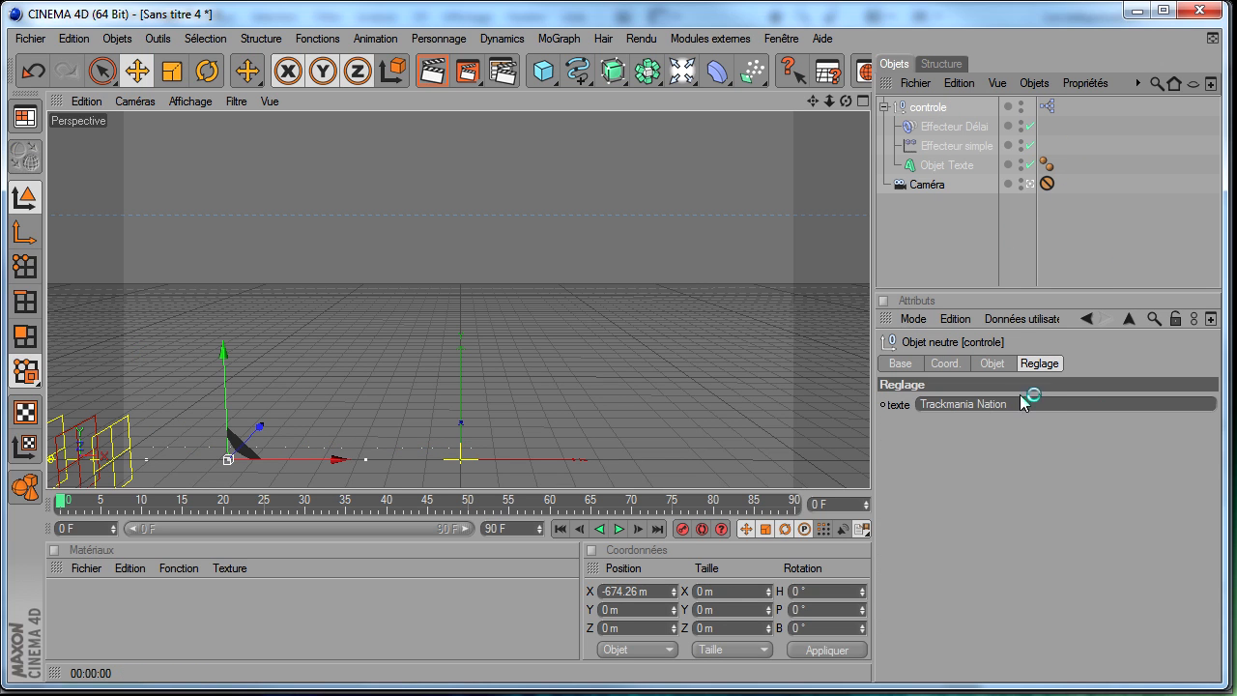
{"action": "left_click", "coordinate": [952, 166]}
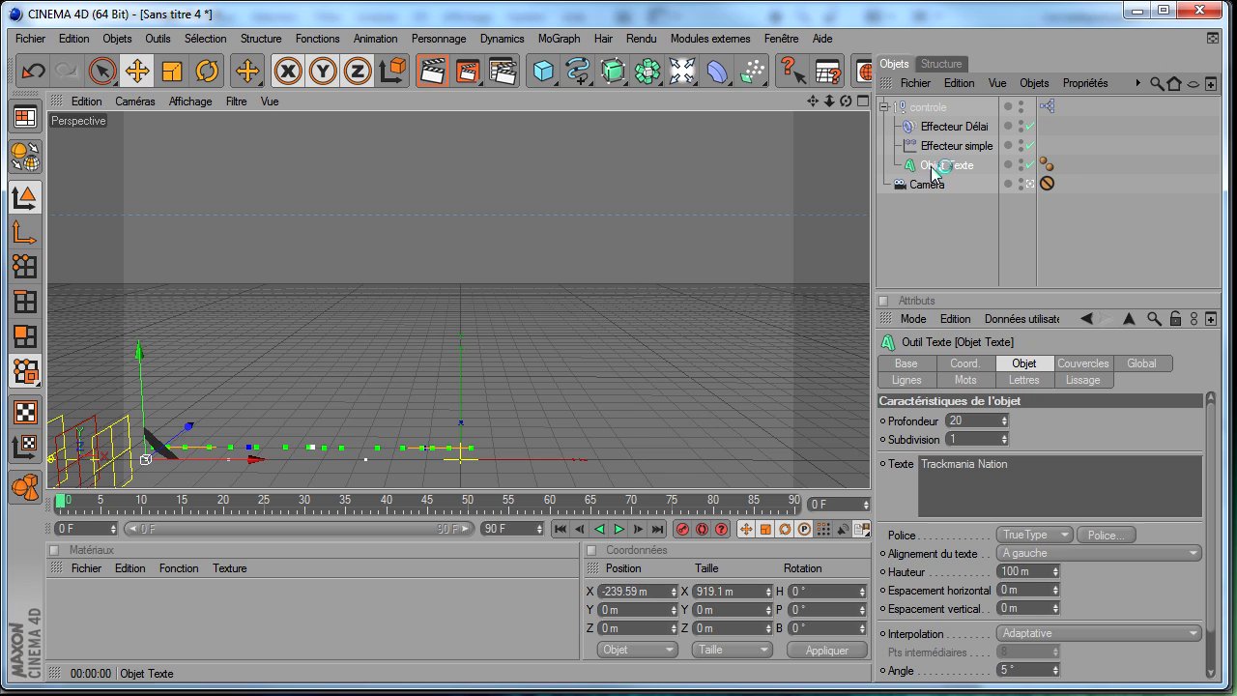
{"action": "right_click", "coordinate": [936, 172]}
{"action": "mouse_move", "coordinate": [982, 181]}
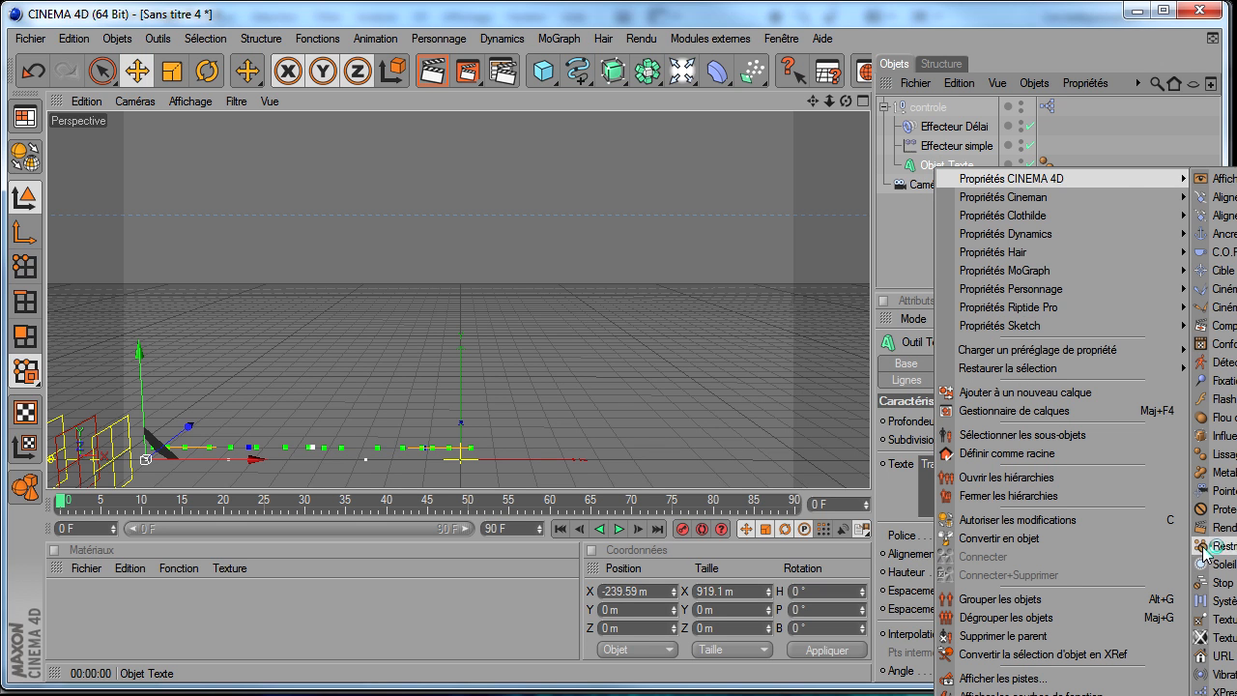
{"action": "left_click", "coordinate": [898, 257]}
- Open the controle null's XPresso expression, add two Objet Texte nodes below the existing ones and enlarge them
{"action": "double_click", "coordinate": [1046, 106]}
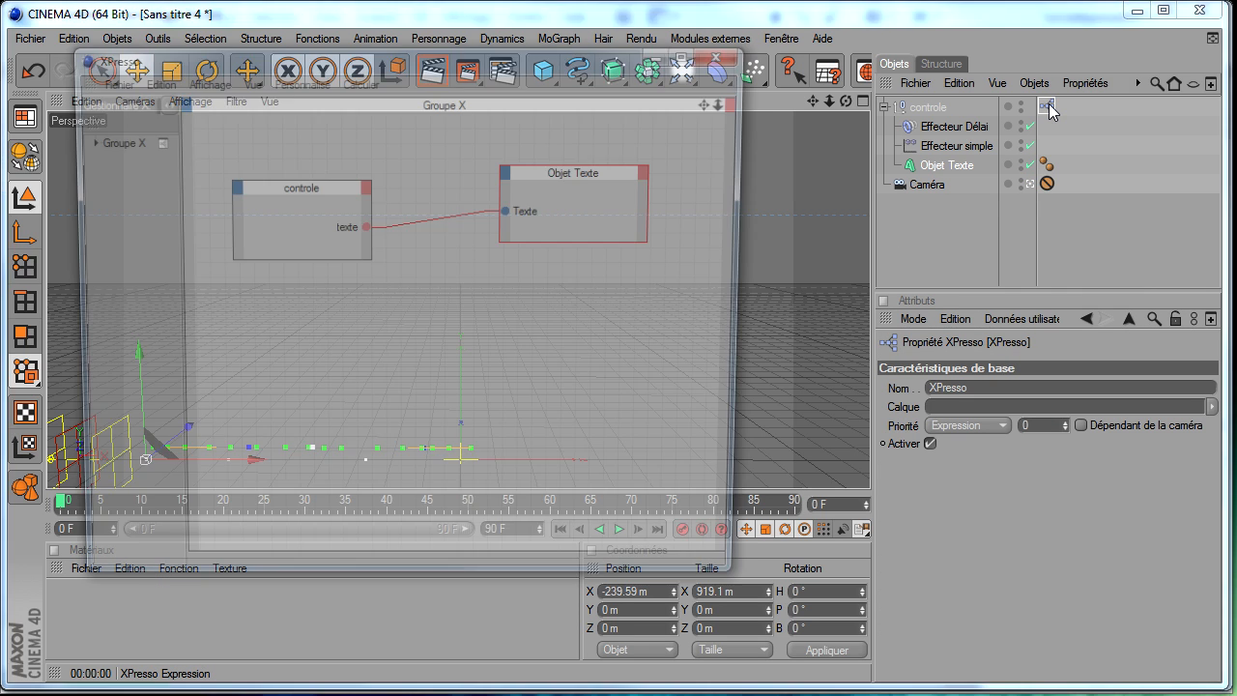
{"action": "left_click_drag", "start_coordinate": [508, 59], "coordinate": [494, 49]}
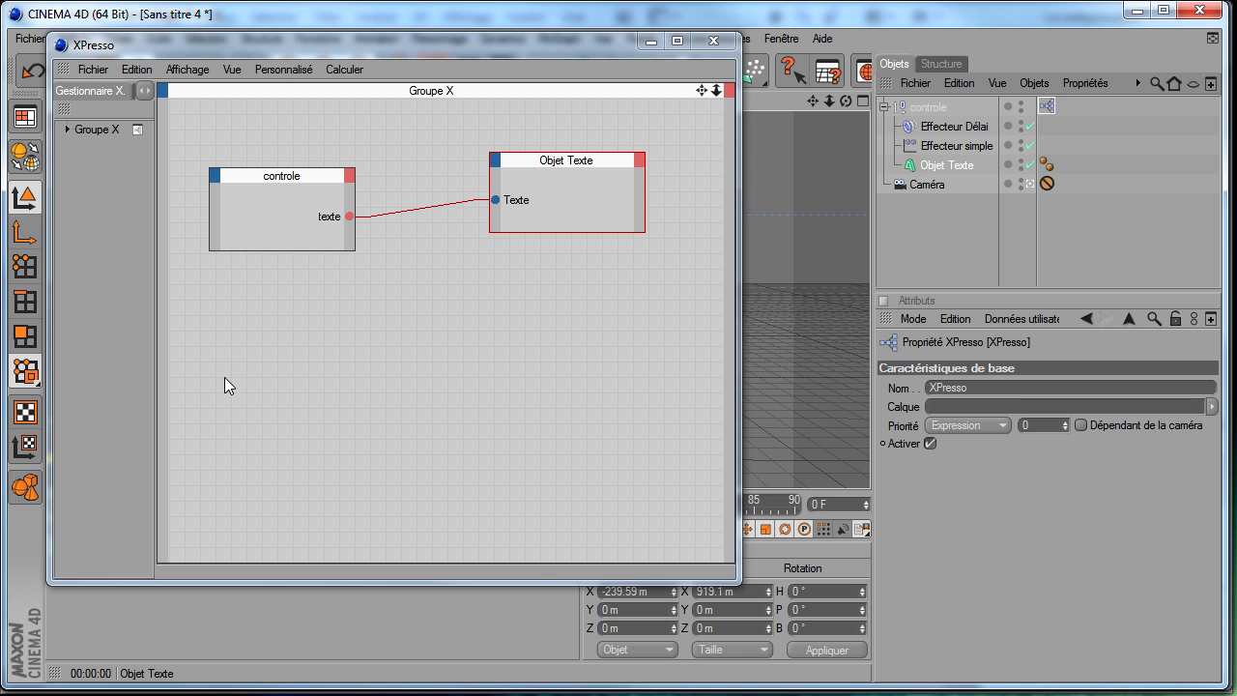
{"action": "left_click_drag", "start_coordinate": [224, 378], "coordinate": [224, 377]}
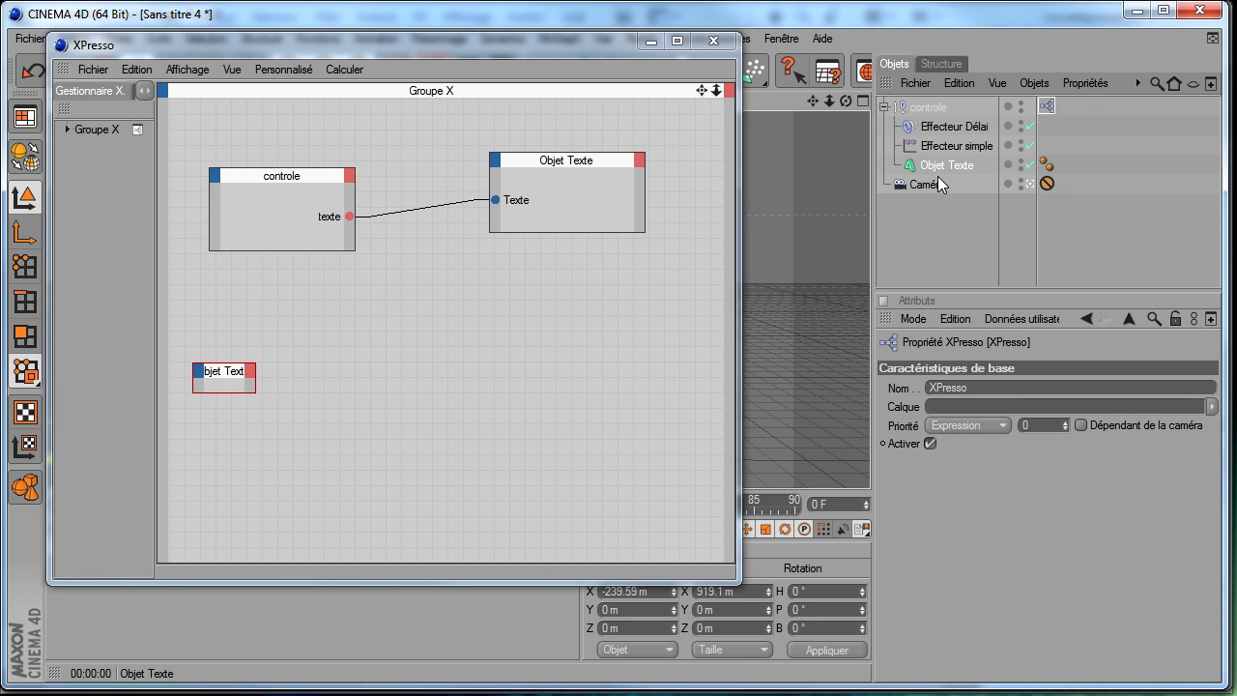
{"action": "left_click_drag", "start_coordinate": [578, 385], "coordinate": [579, 379]}
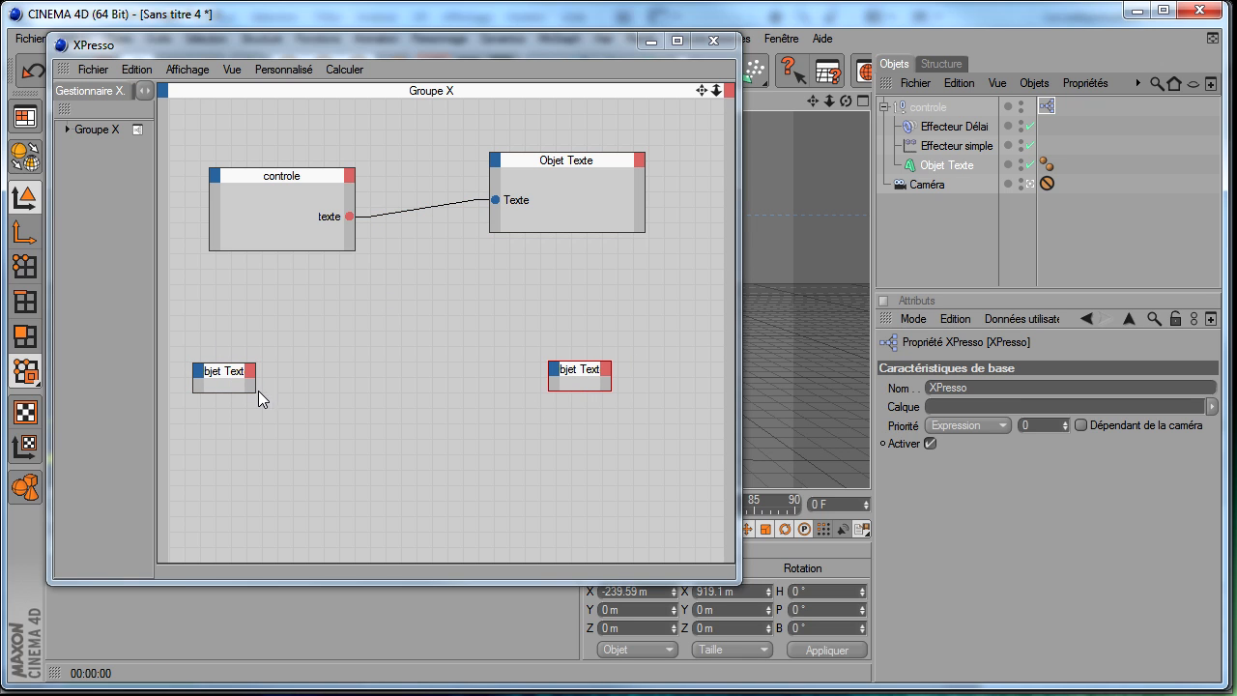
{"action": "left_click_drag", "start_coordinate": [249, 390], "coordinate": [255, 433]}
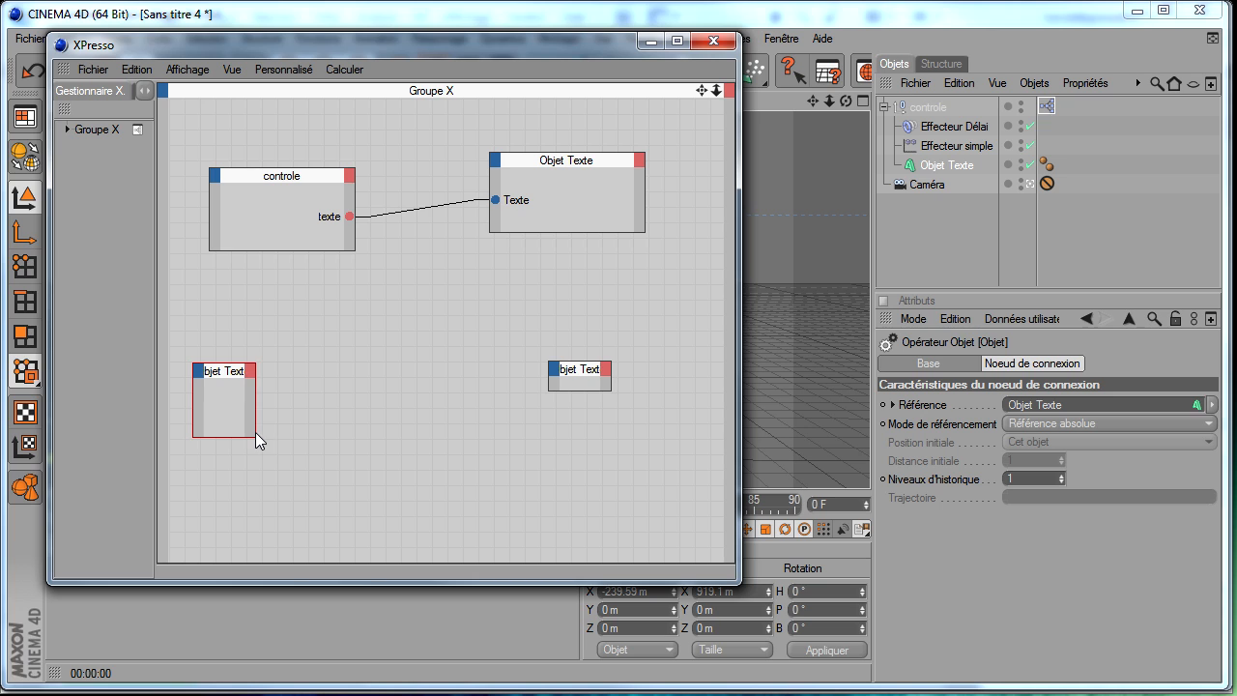
{"action": "left_click_drag", "start_coordinate": [551, 390], "coordinate": [474, 472]}
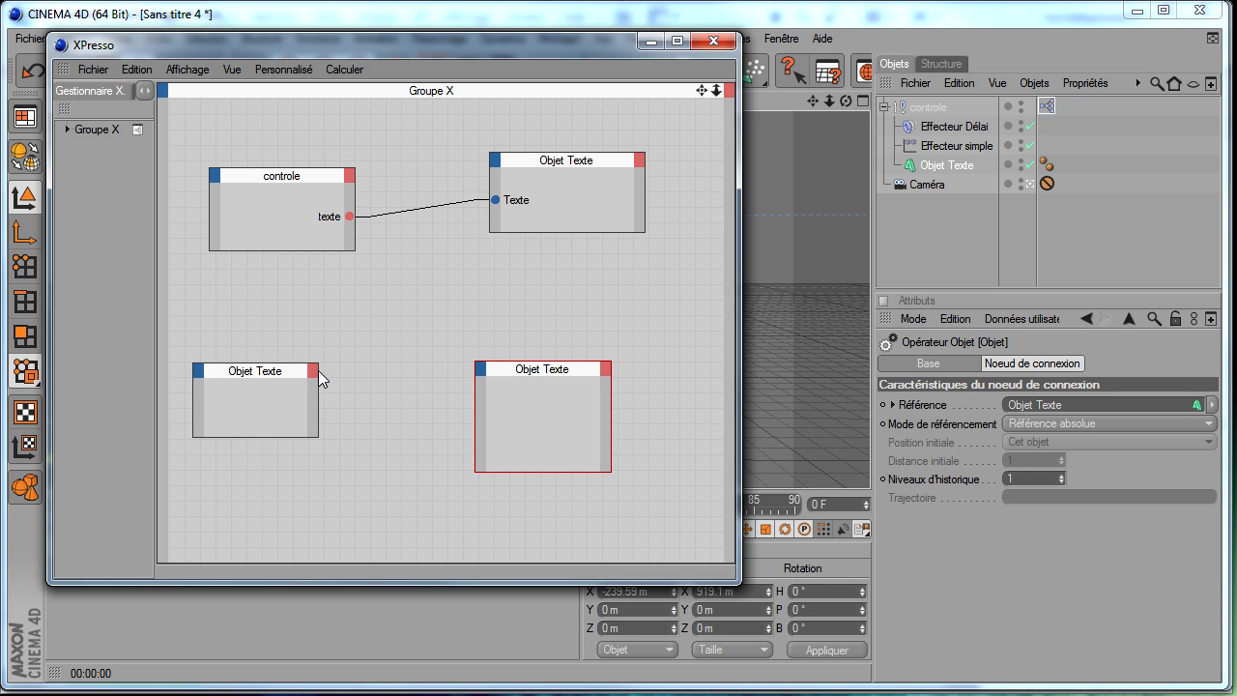
- Add a Texte output port to one new Objet Texte node and a Nom input port to the other
{"action": "left_click", "coordinate": [314, 372]}
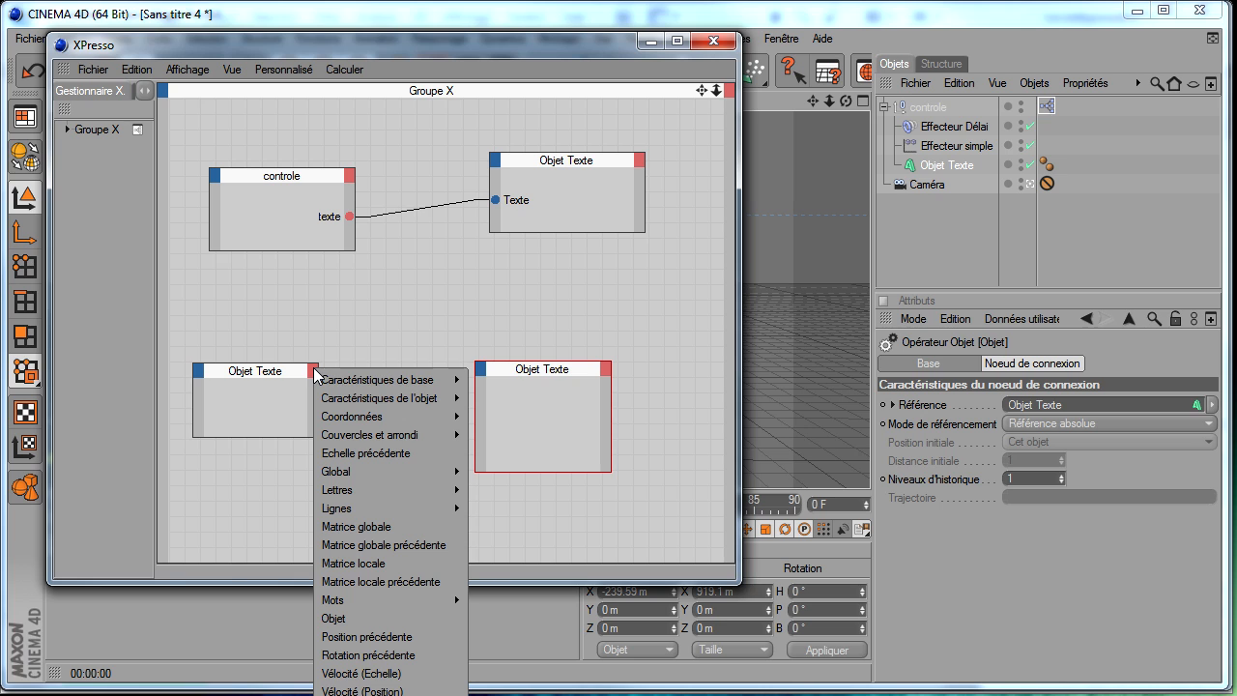
{"action": "mouse_move", "coordinate": [383, 397]}
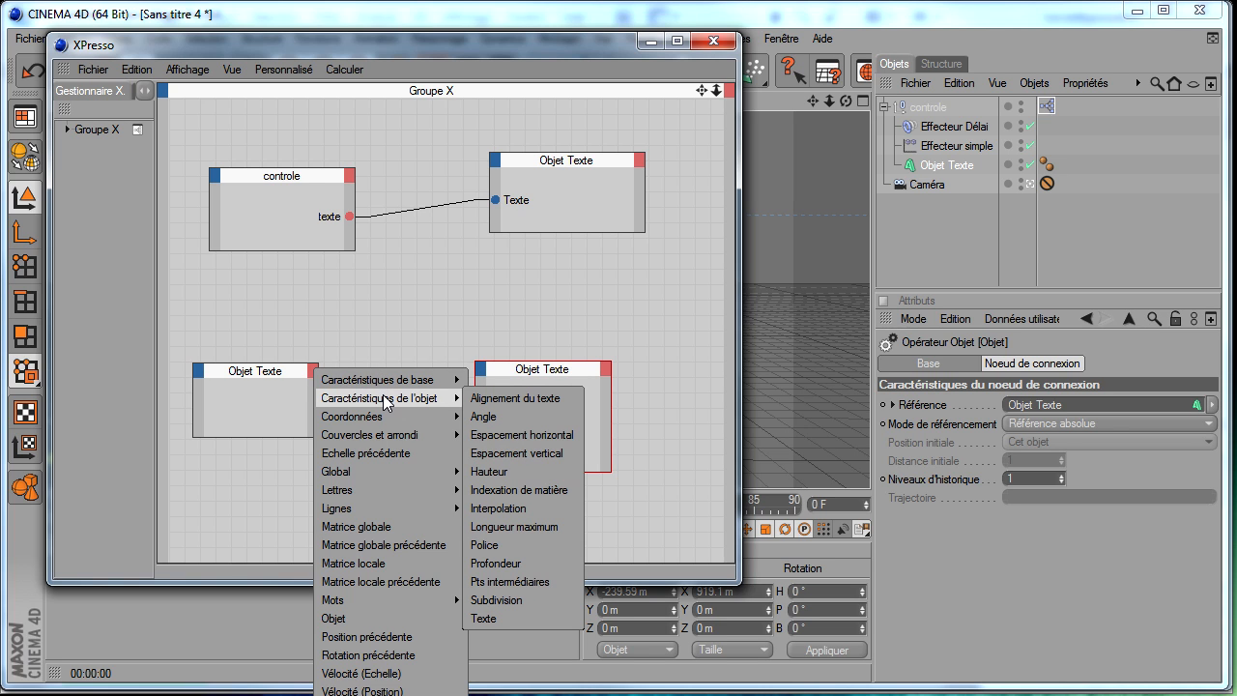
{"action": "left_click", "coordinate": [490, 619]}
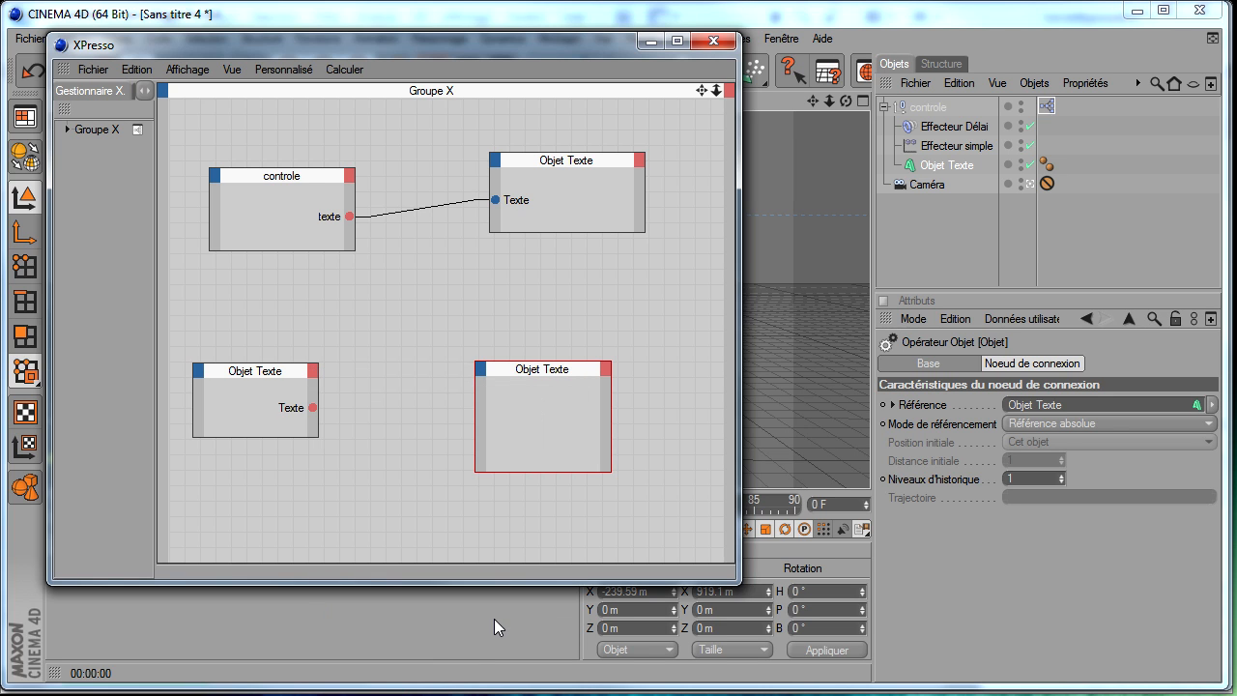
{"action": "left_click", "coordinate": [943, 165]}
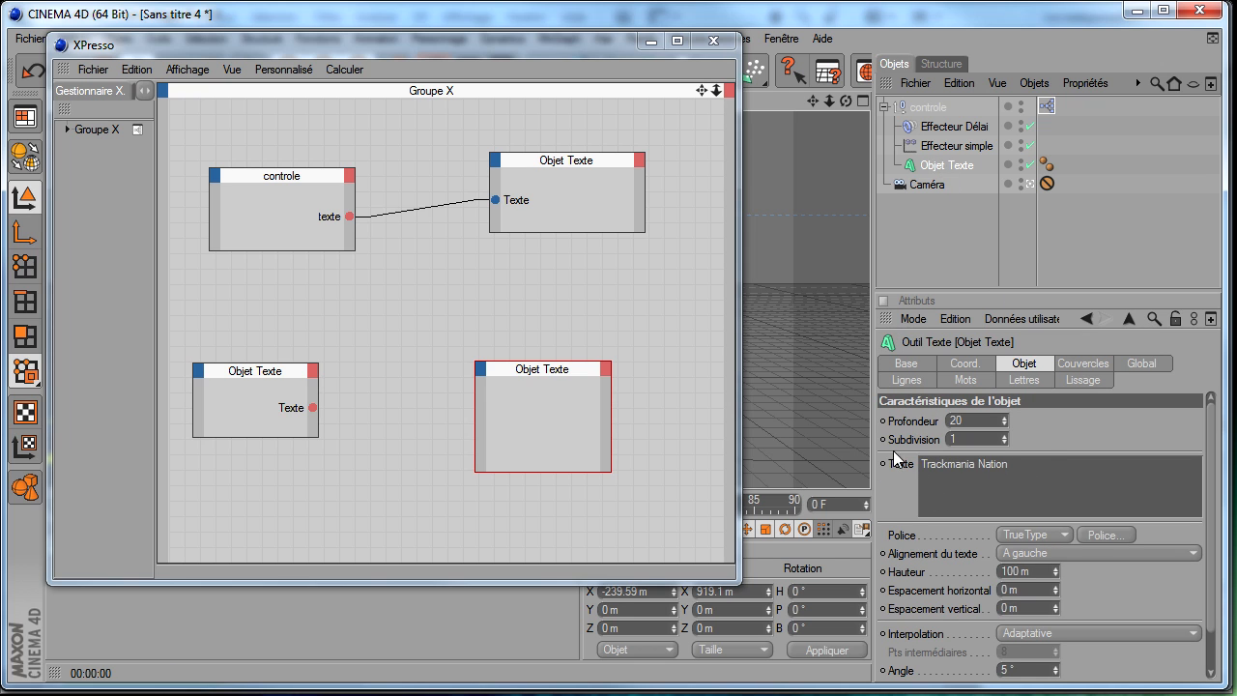
{"action": "left_click", "coordinate": [479, 368]}
{"action": "mouse_move", "coordinate": [518, 405]}
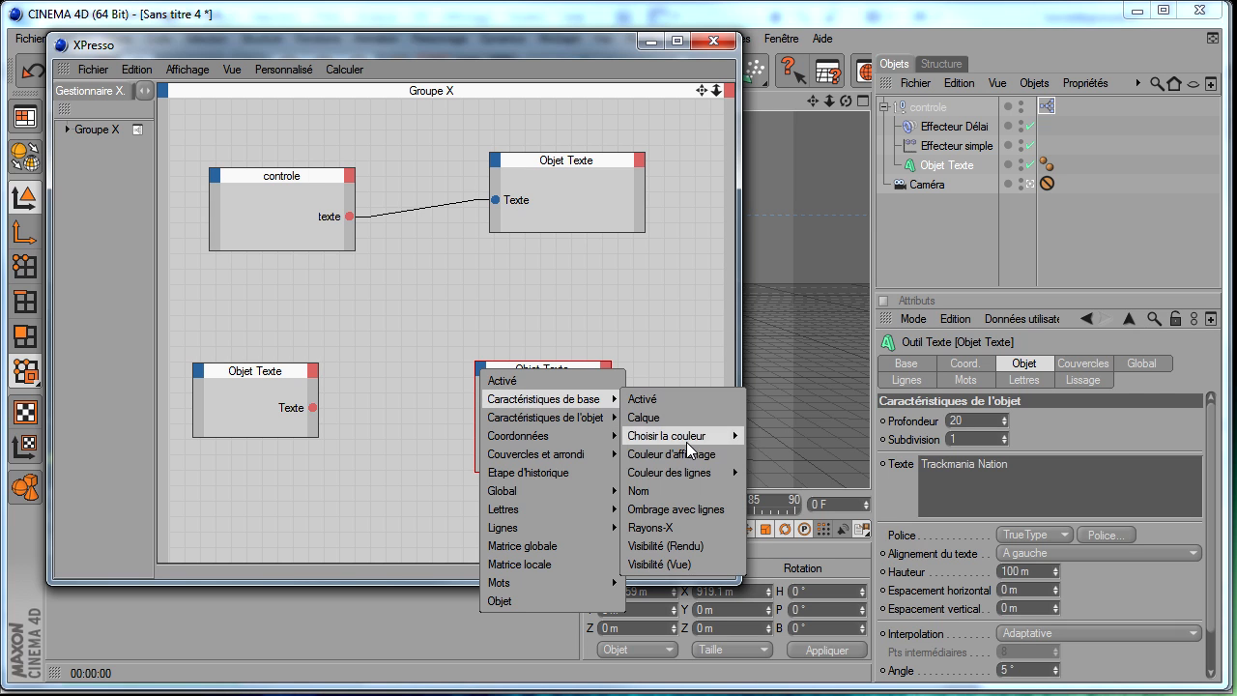
{"action": "left_click", "coordinate": [663, 491]}
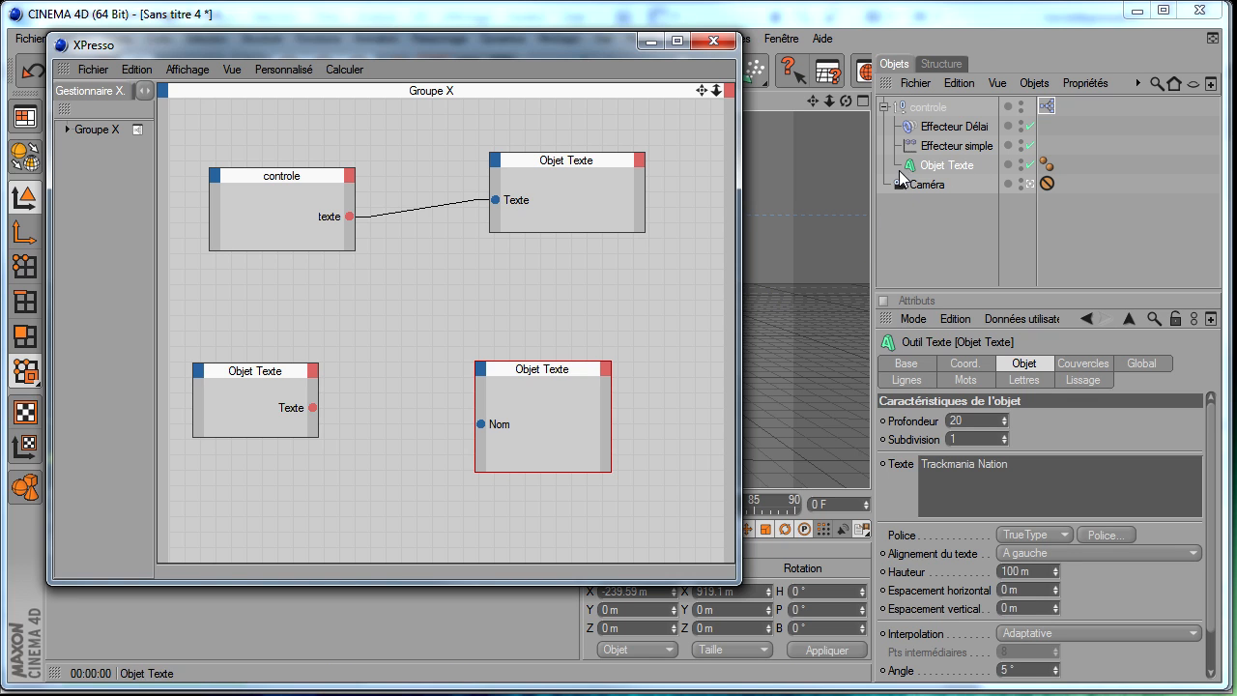
- Connect the Texte output to the Nom input, close the XPresso editor and select the controle null
{"action": "left_click_drag", "start_coordinate": [389, 422], "coordinate": [483, 423]}
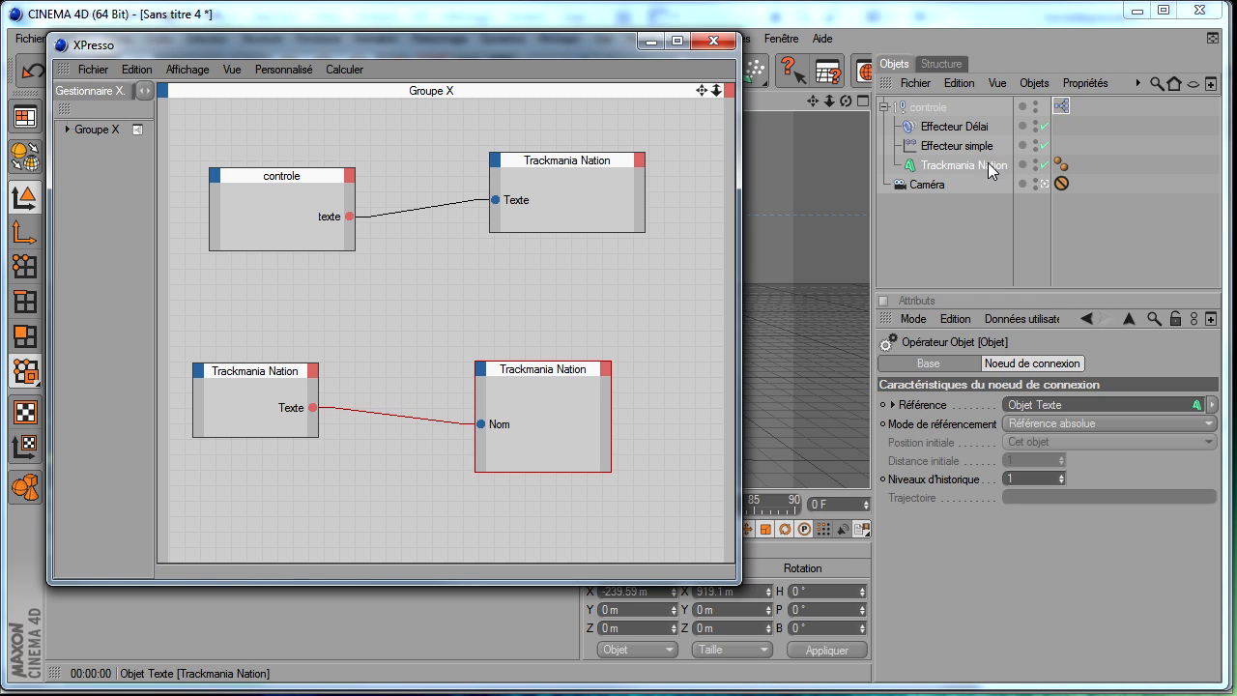
{"action": "left_click", "coordinate": [720, 42]}
{"action": "left_click", "coordinate": [966, 107]}
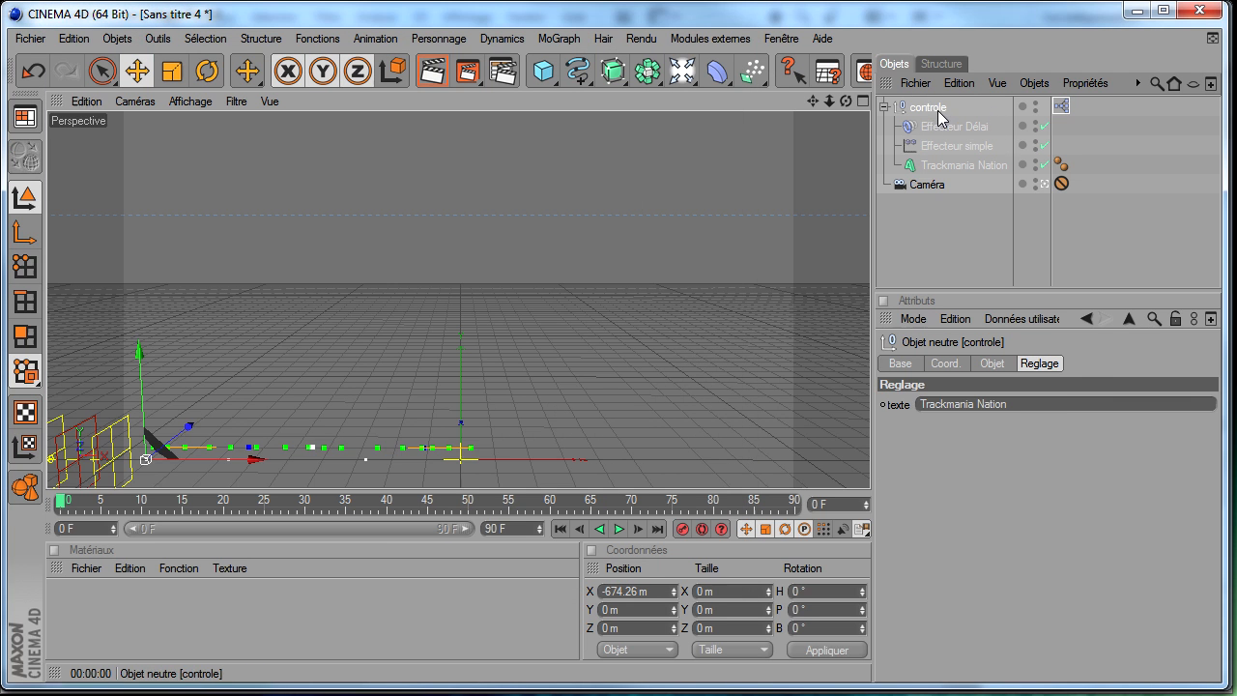
- Replace the controle null's texte setting with "titre" and deselect the null
{"action": "left_click", "coordinate": [1067, 404]}
{"action": "key", "text": "BackSpace"}
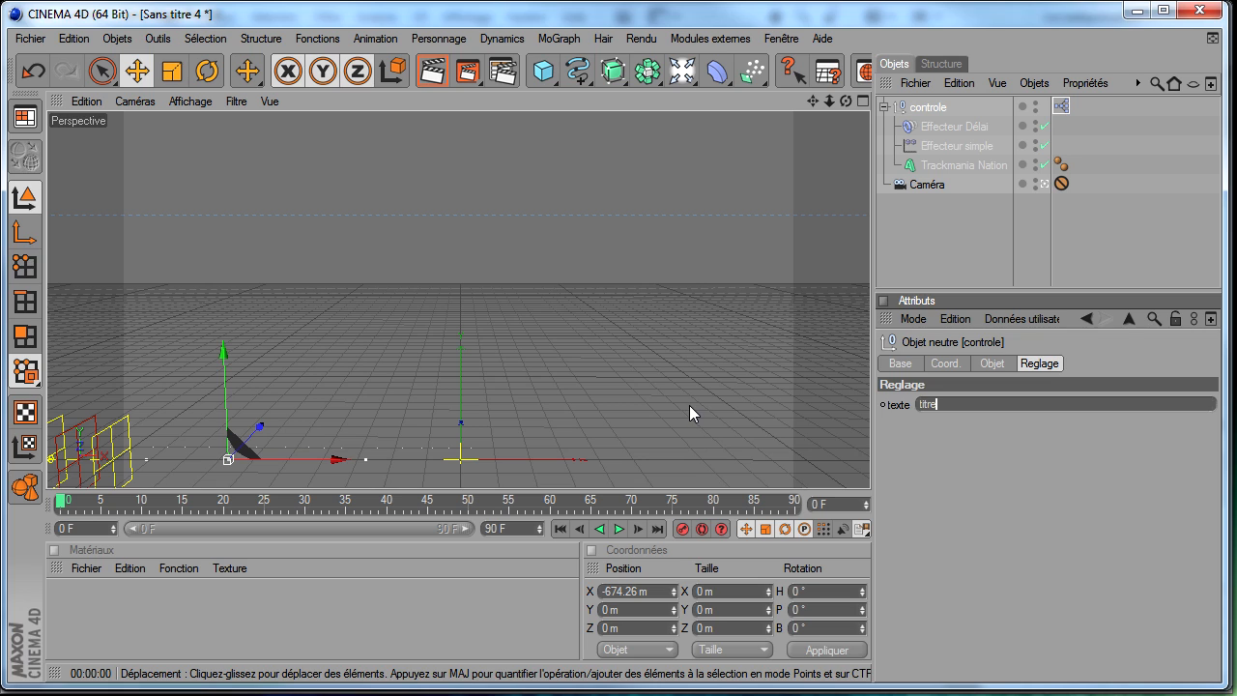
{"action": "type", "text": "titre"}
{"action": "left_click", "coordinate": [941, 254]}
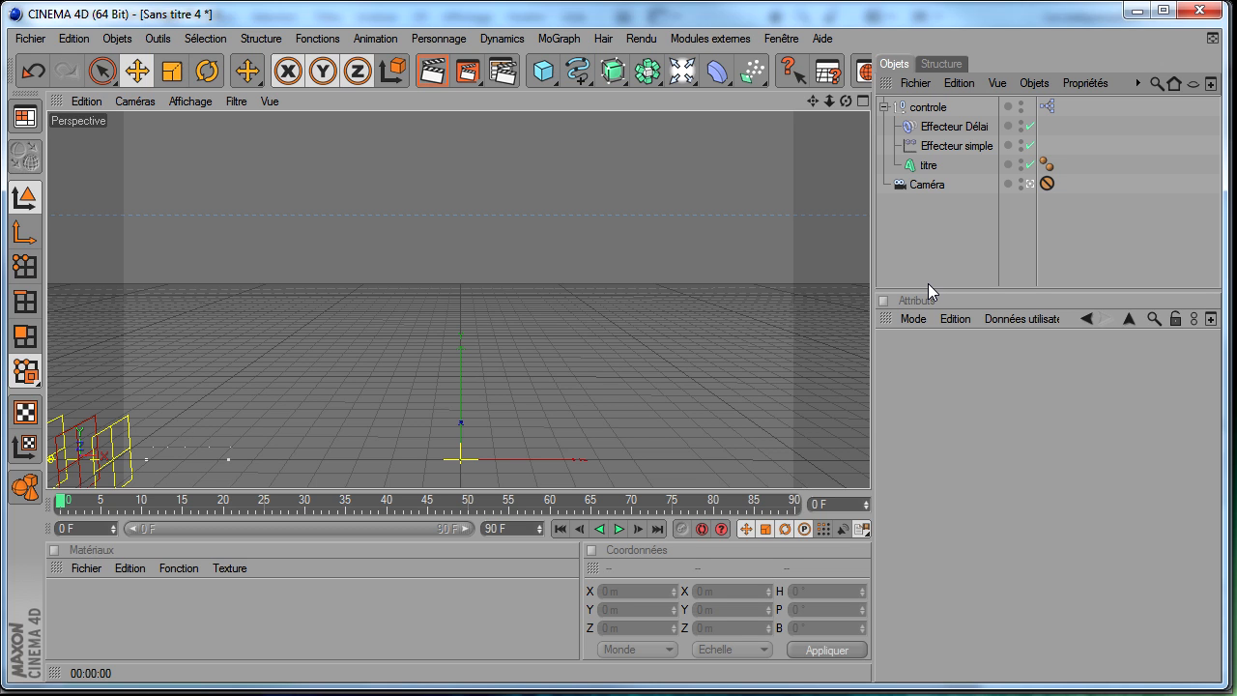
- Check the child text object's Texte field, the controle null's texte setting and its XPresso tag, and collapse the null's hierarchy
{"action": "left_click", "coordinate": [925, 166]}
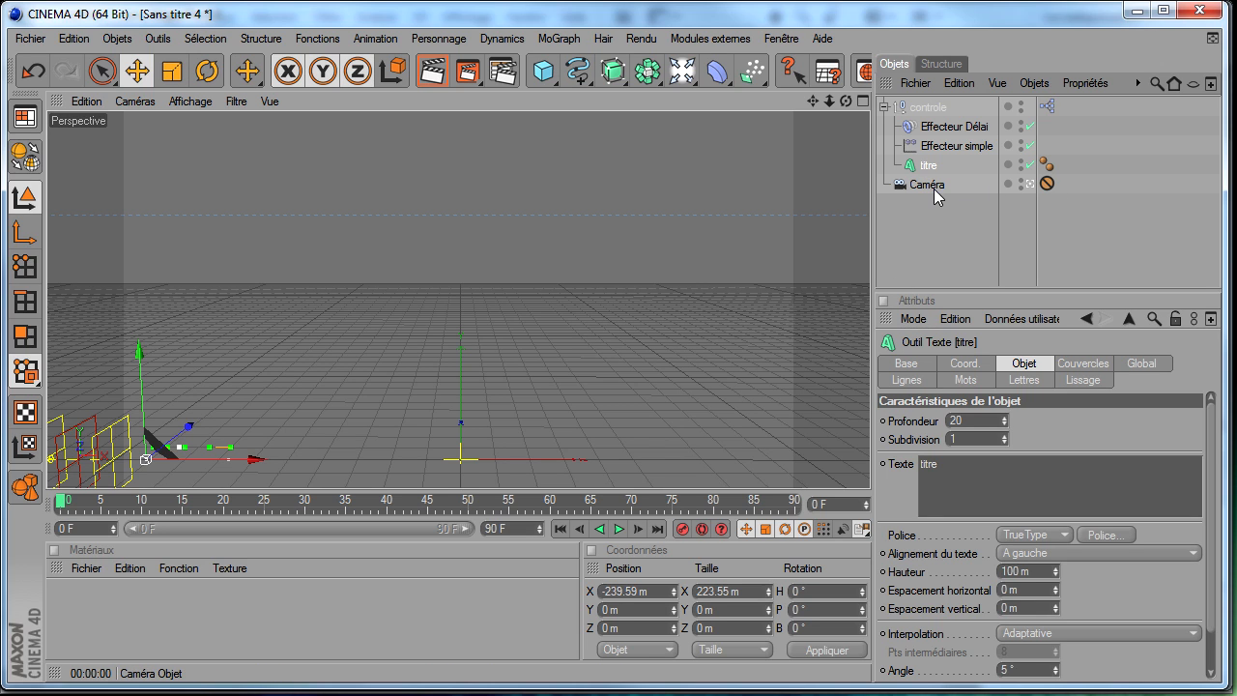
{"action": "left_click", "coordinate": [939, 107]}
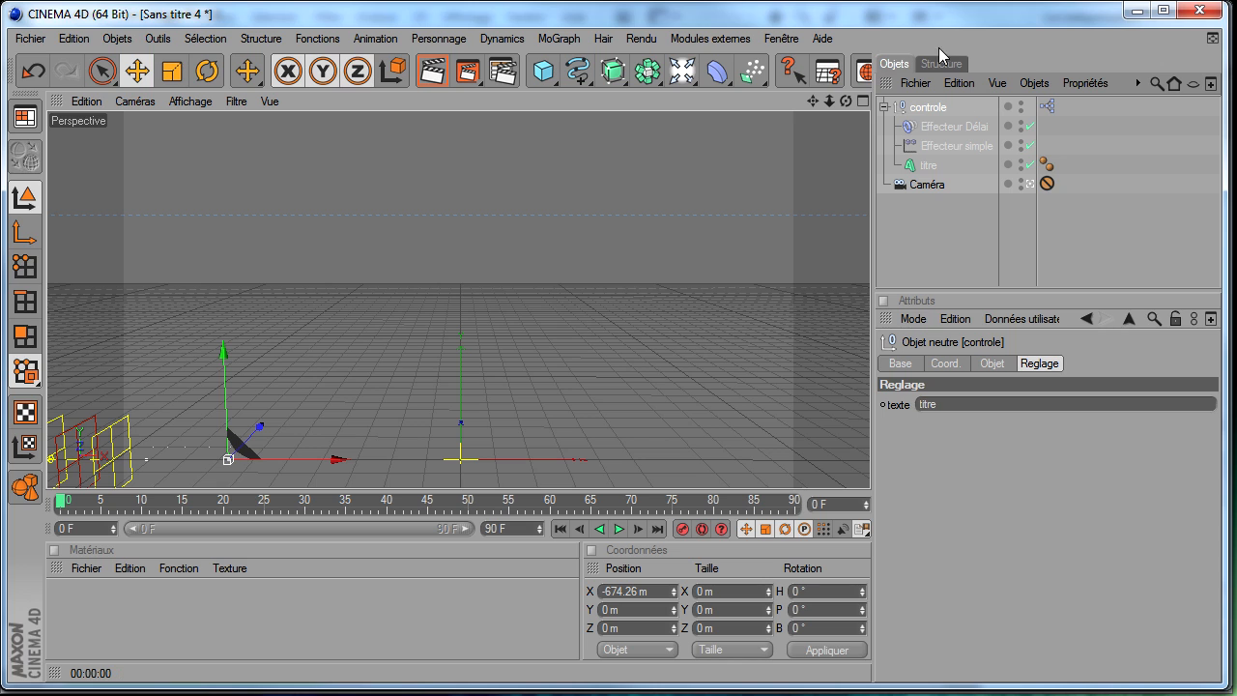
{"action": "left_click", "coordinate": [1046, 107]}
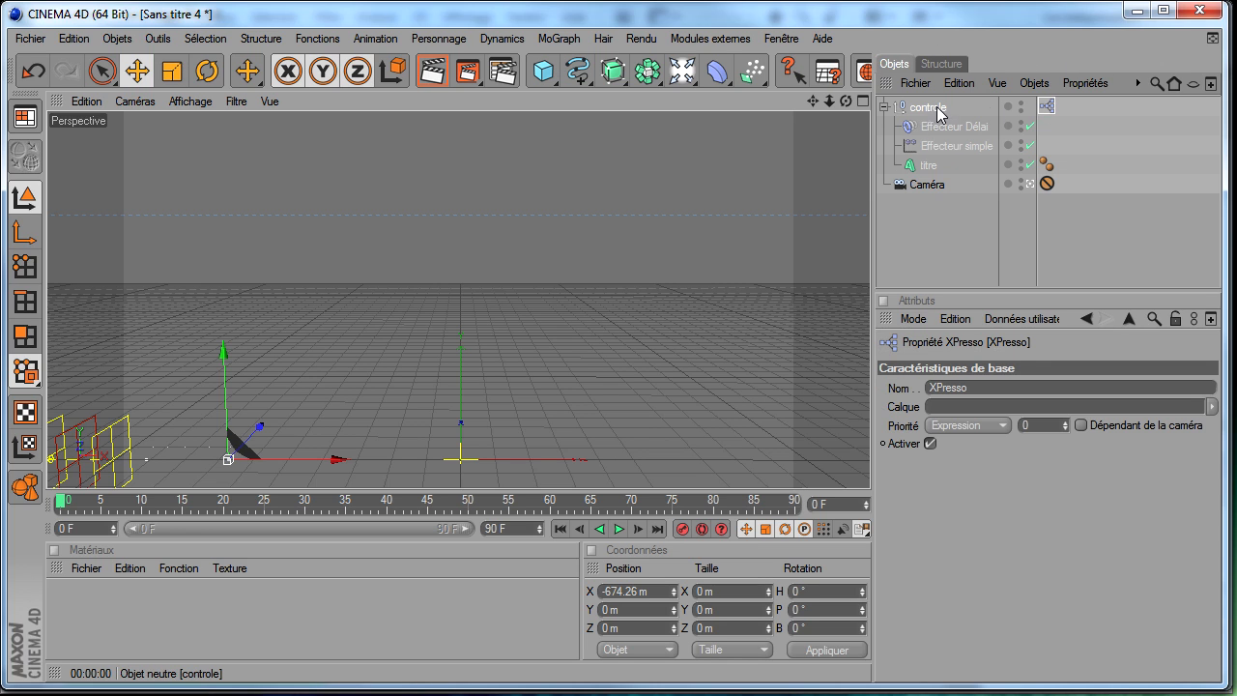
{"action": "left_click", "coordinate": [883, 107]}
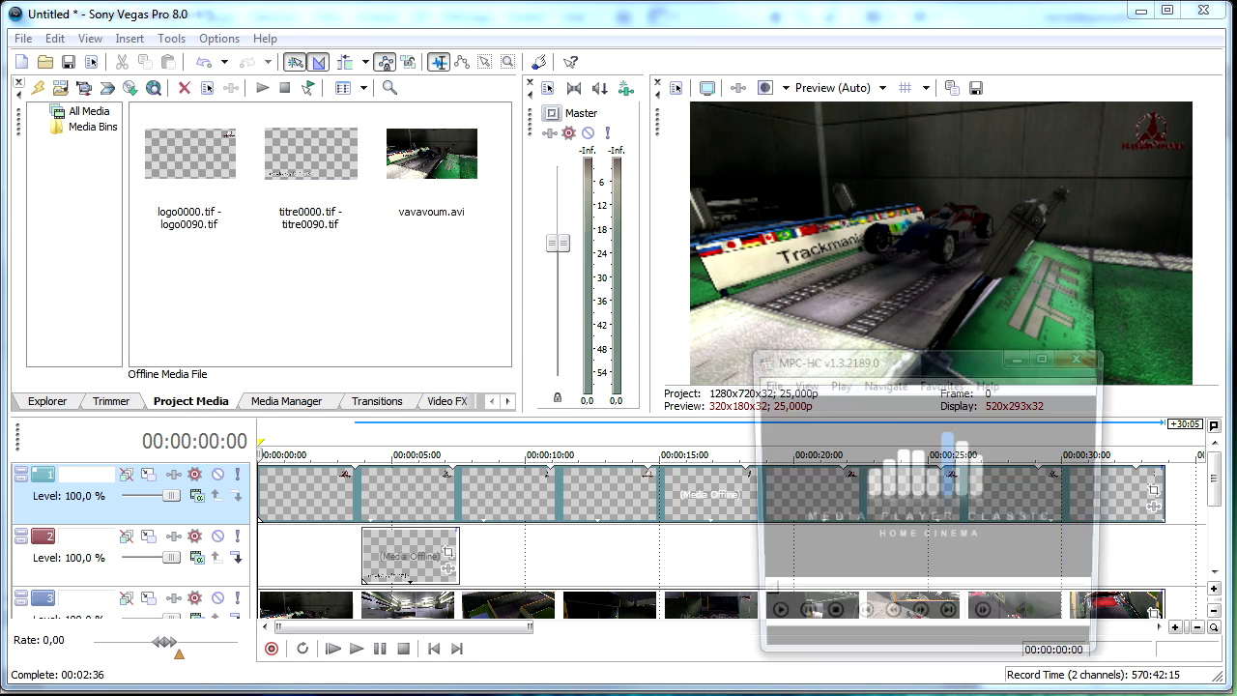
- Switch to Media Player Classic, play the rendered video rendu.mp4 and reposition the player window so its menus are reachable
{"action": "left_click_drag", "start_coordinate": [899, 353], "coordinate": [212, 22]}
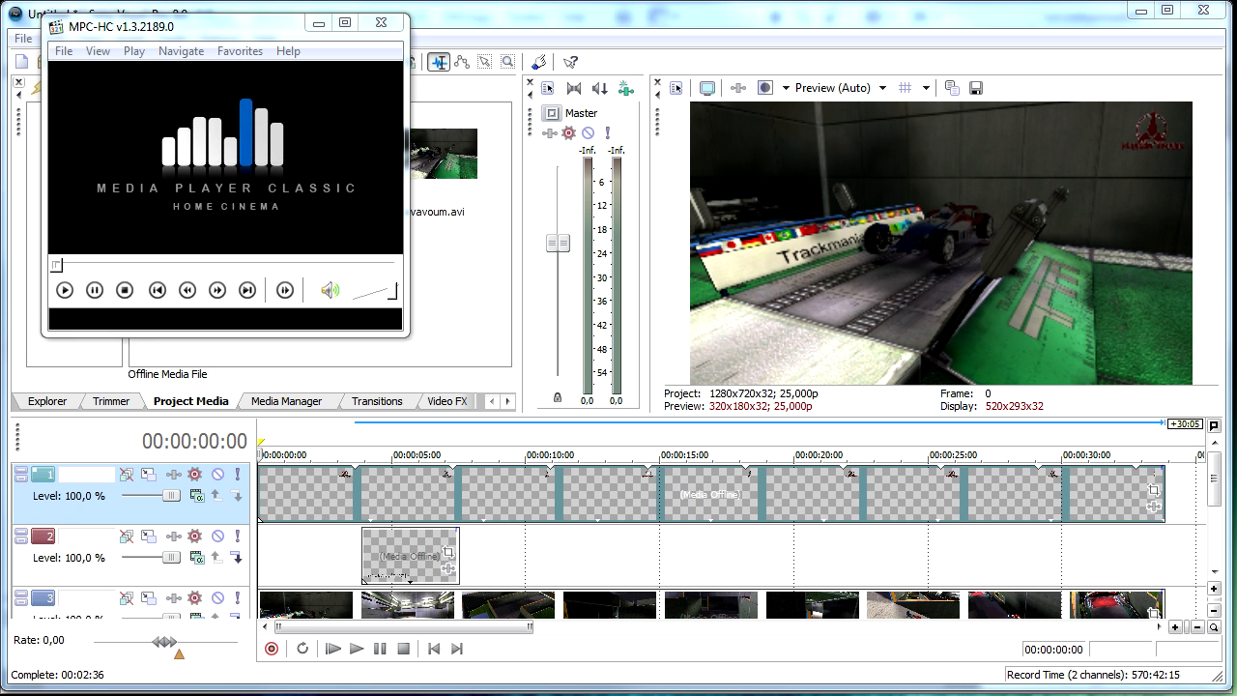
{"action": "left_click_drag", "start_coordinate": [314, 183], "coordinate": [258, 158]}
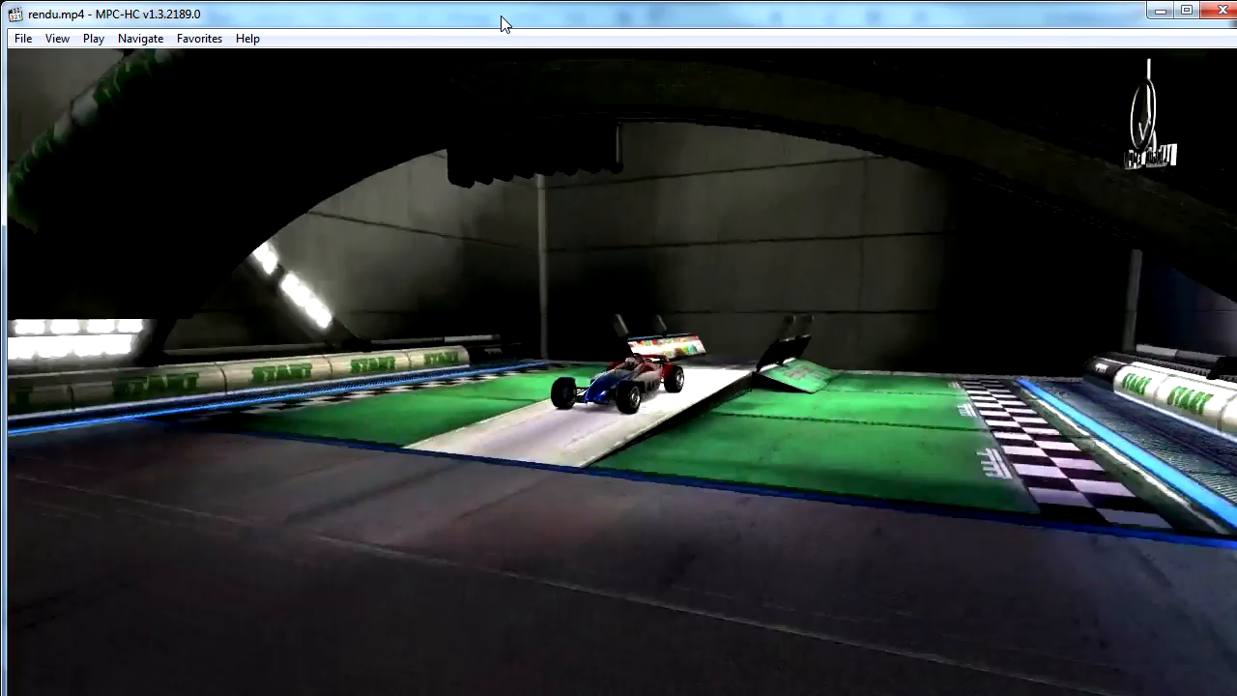
{"action": "left_click_drag", "start_coordinate": [502, 17], "coordinate": [498, 2]}
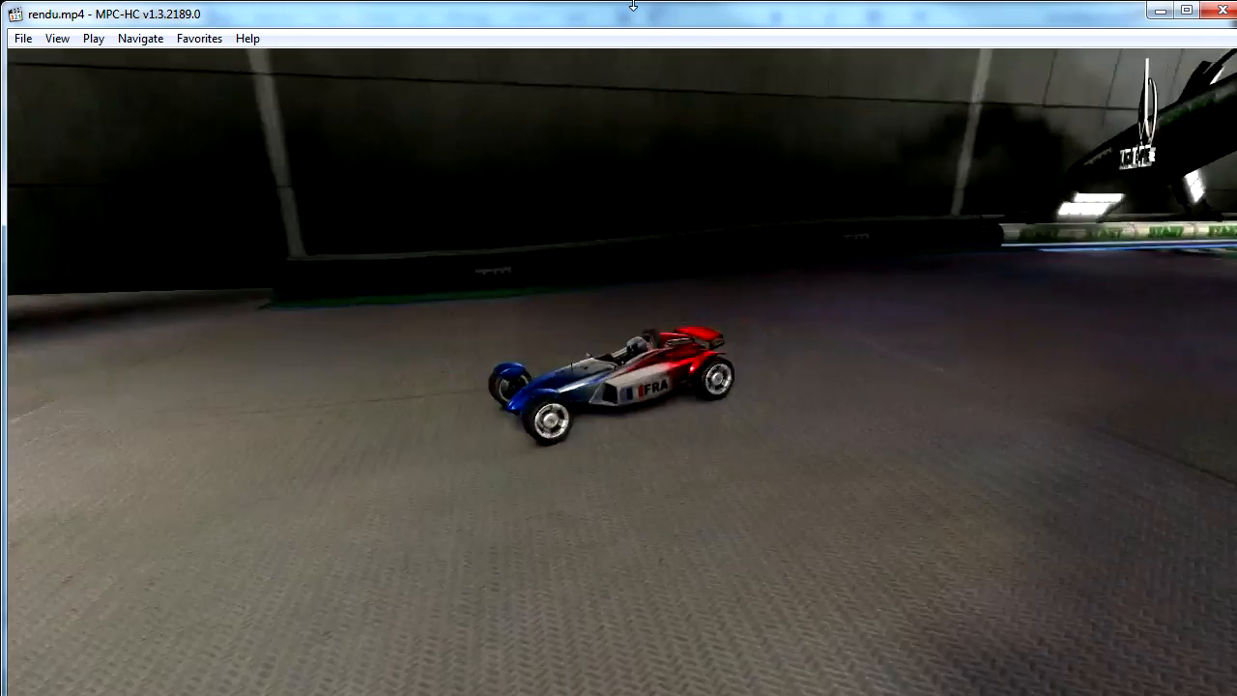
{"action": "left_click_drag", "start_coordinate": [641, 15], "coordinate": [735, 50]}
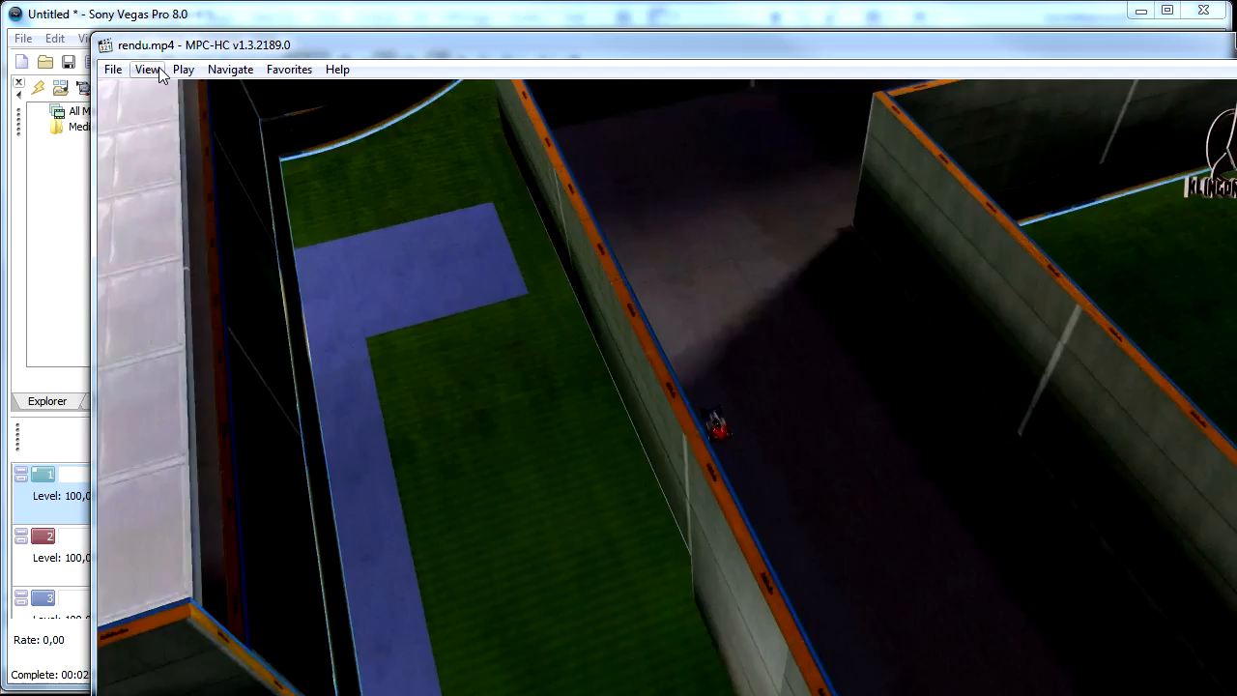
- Set the video zoom to 50% so the whole player window fits on screen
{"action": "left_click", "coordinate": [158, 74]}
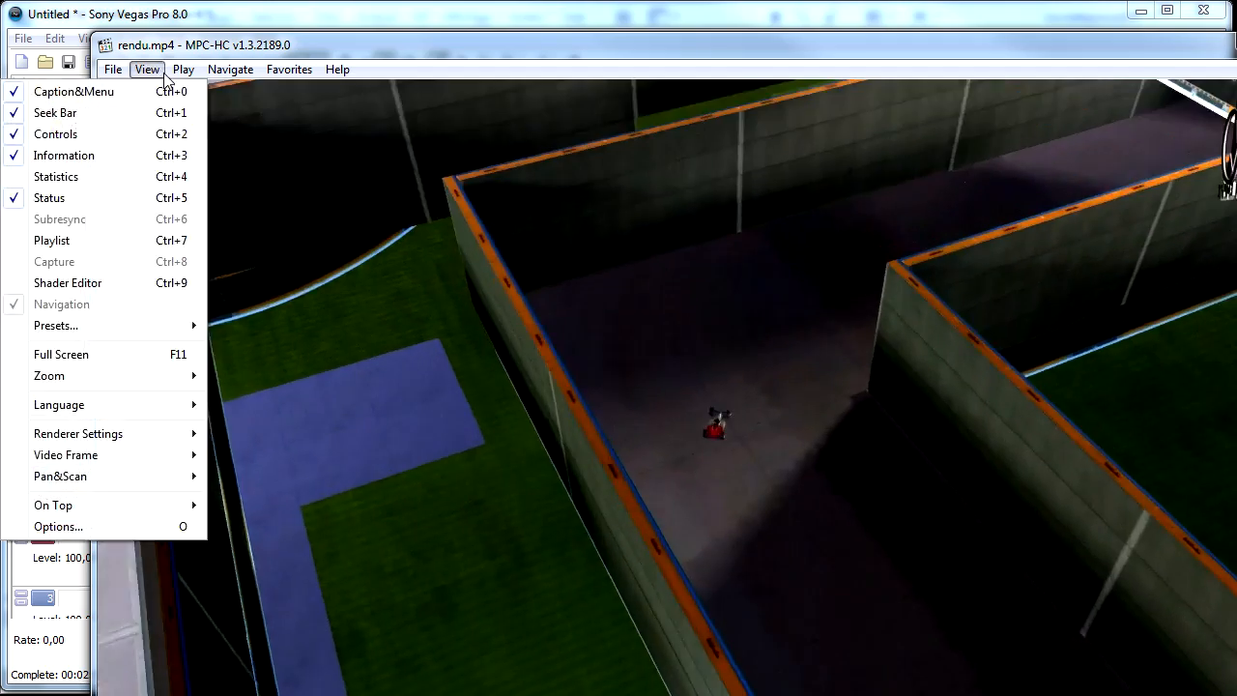
{"action": "left_click", "coordinate": [164, 75]}
{"action": "left_click", "coordinate": [181, 74]}
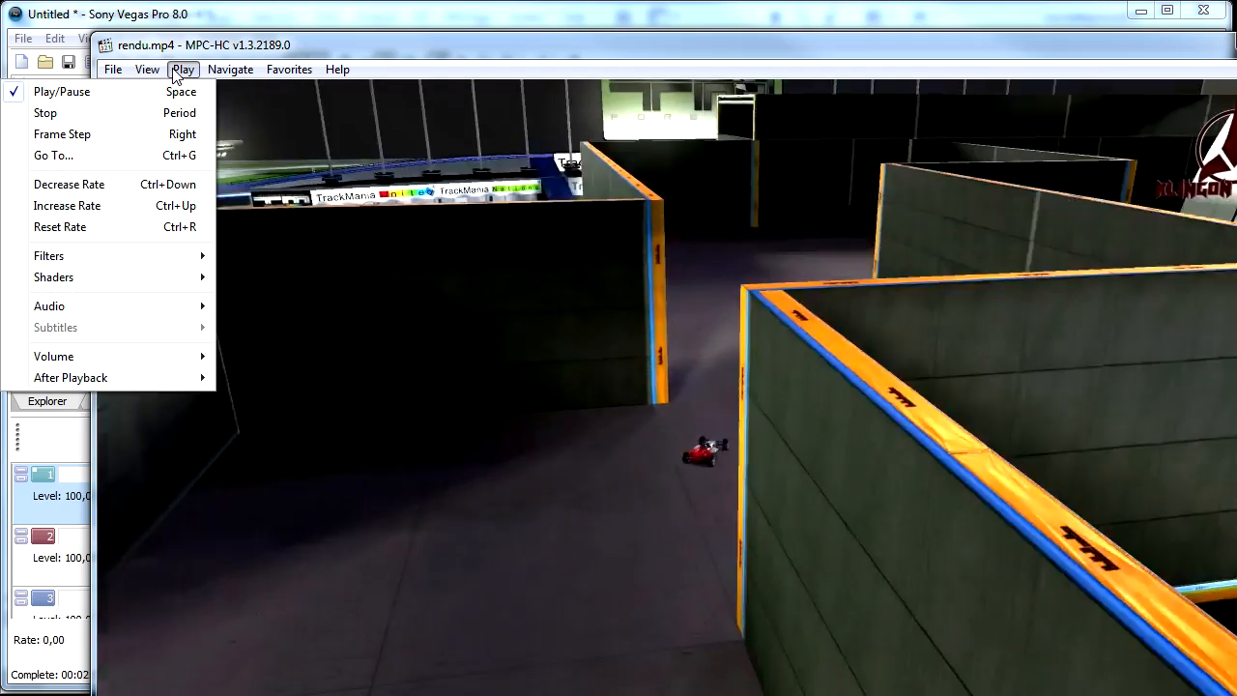
{"action": "mouse_move", "coordinate": [147, 70]}
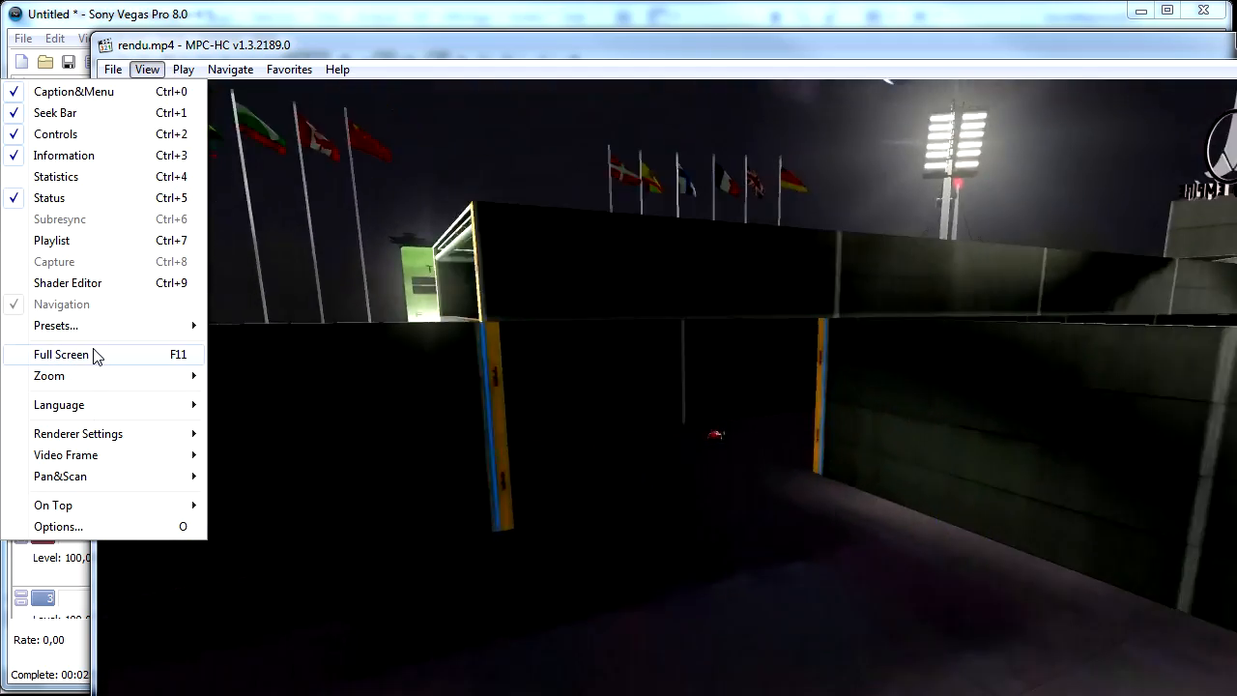
{"action": "mouse_move", "coordinate": [88, 383]}
{"action": "left_click", "coordinate": [242, 376]}
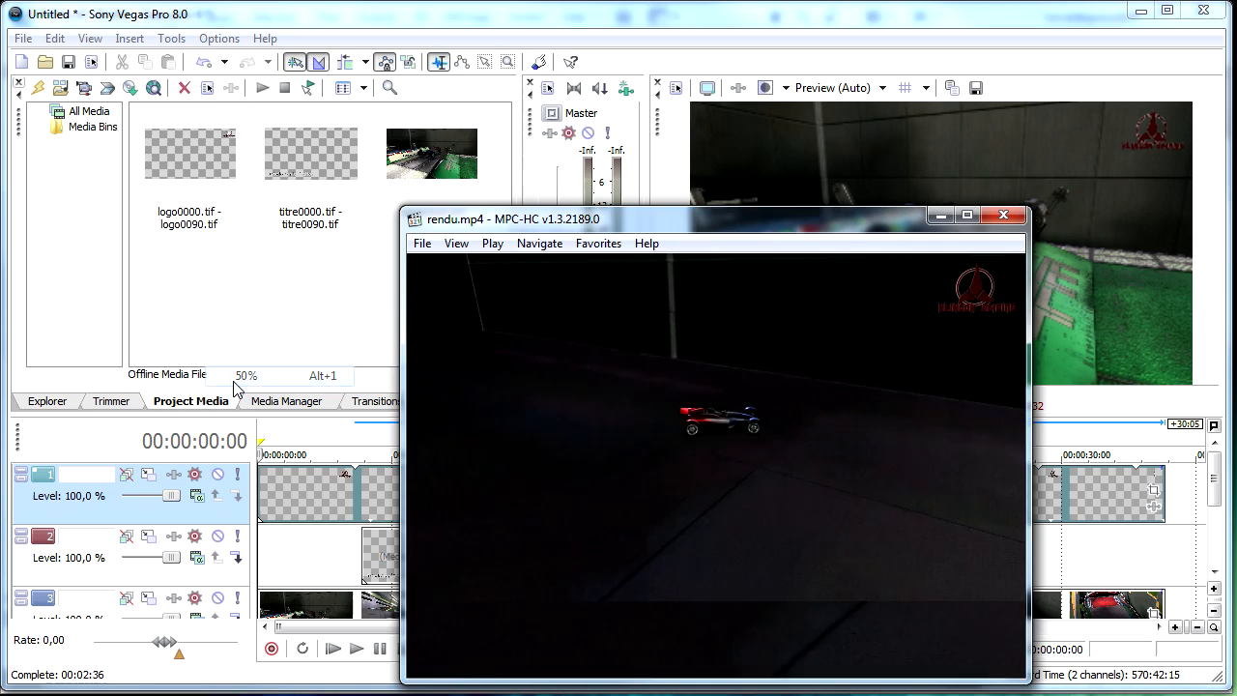
- Move the player window clear and rewind rendu.mp4 to near its start to review the overlaid logo and title
{"action": "left_click_drag", "start_coordinate": [798, 223], "coordinate": [552, 55]}
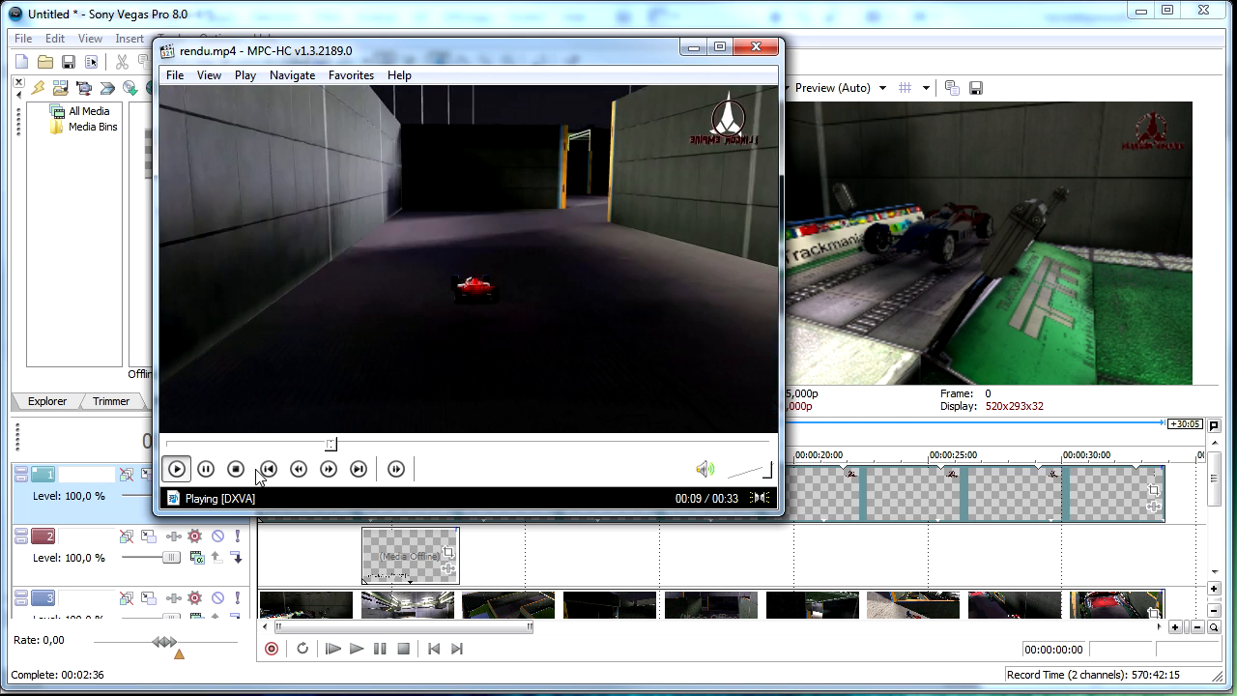
{"action": "left_click", "coordinate": [311, 444]}
{"action": "left_click_drag", "start_coordinate": [311, 446], "coordinate": [238, 446]}
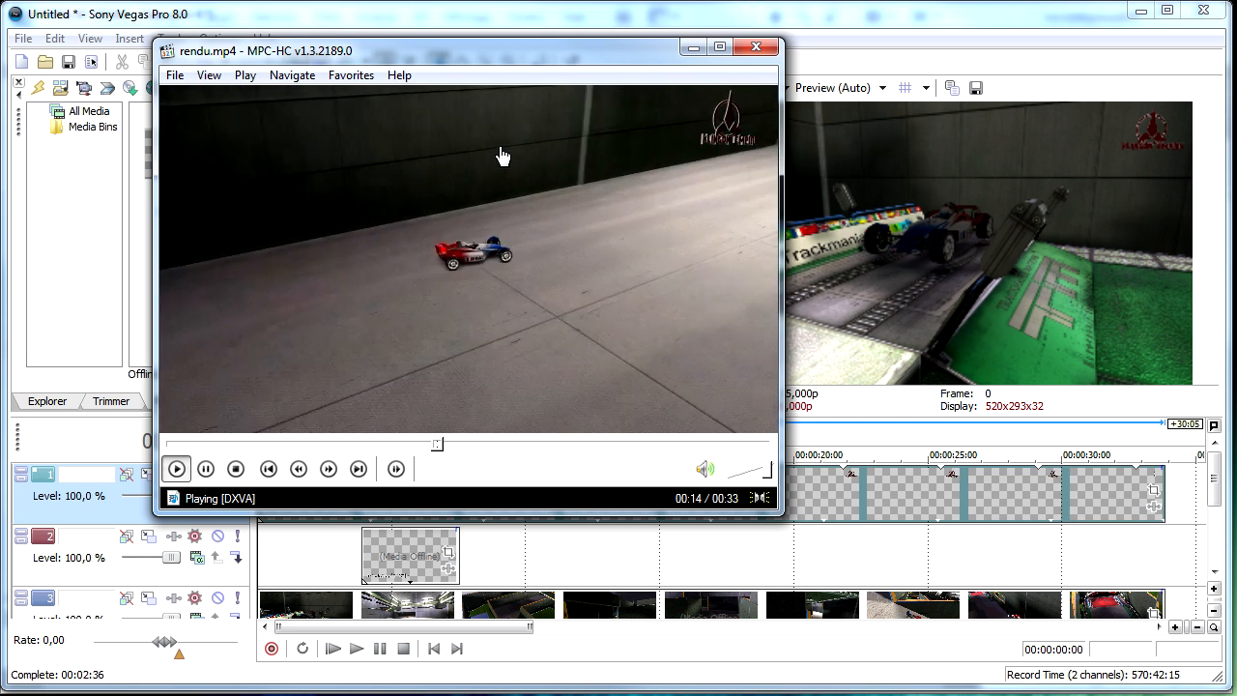
{"action": "left_click_drag", "start_coordinate": [515, 56], "coordinate": [715, 100]}
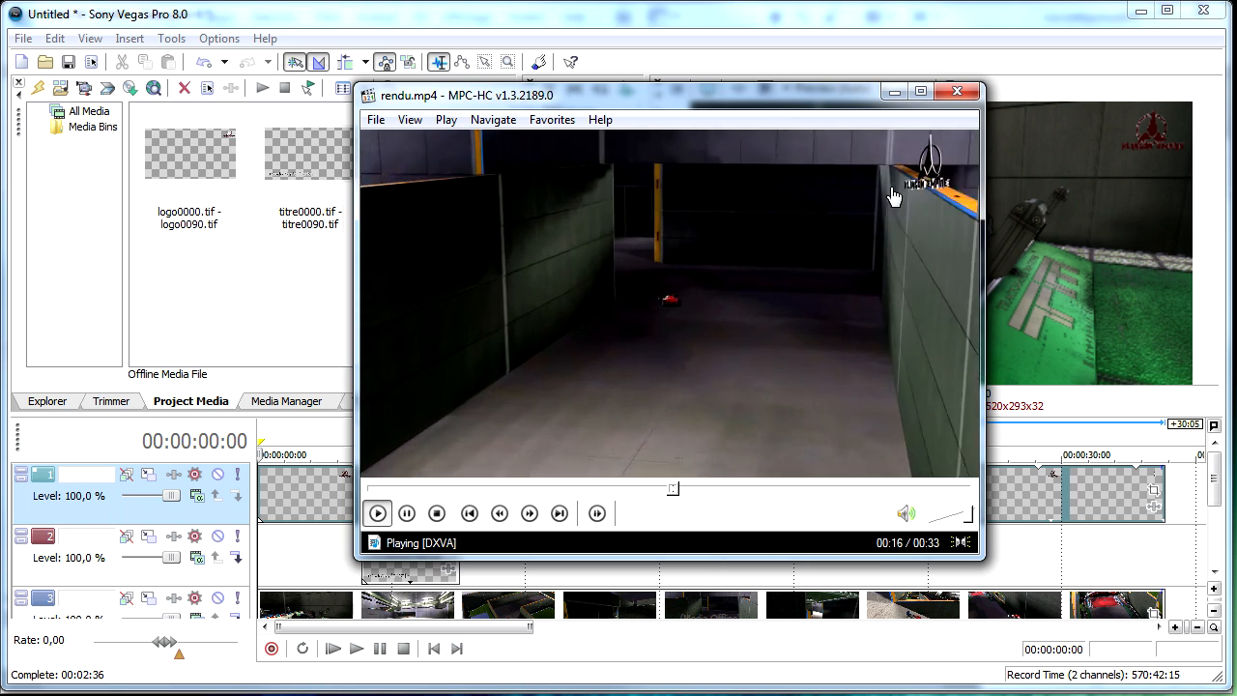
{"action": "left_click", "coordinate": [410, 489]}
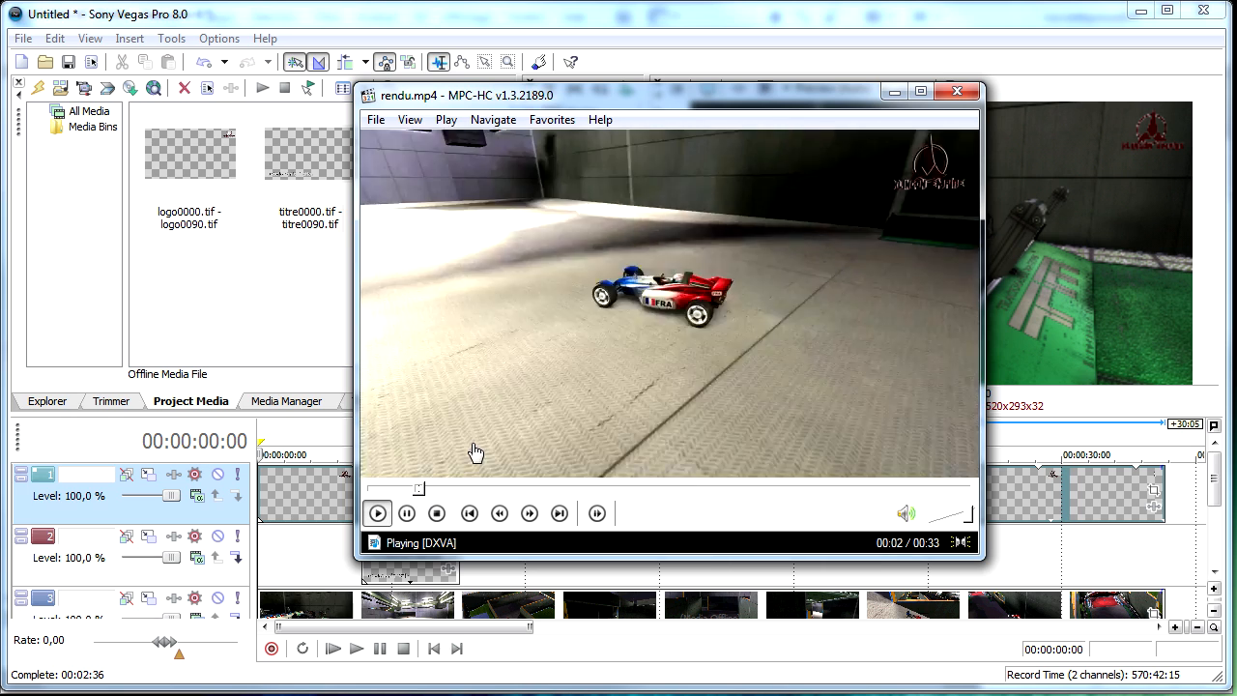